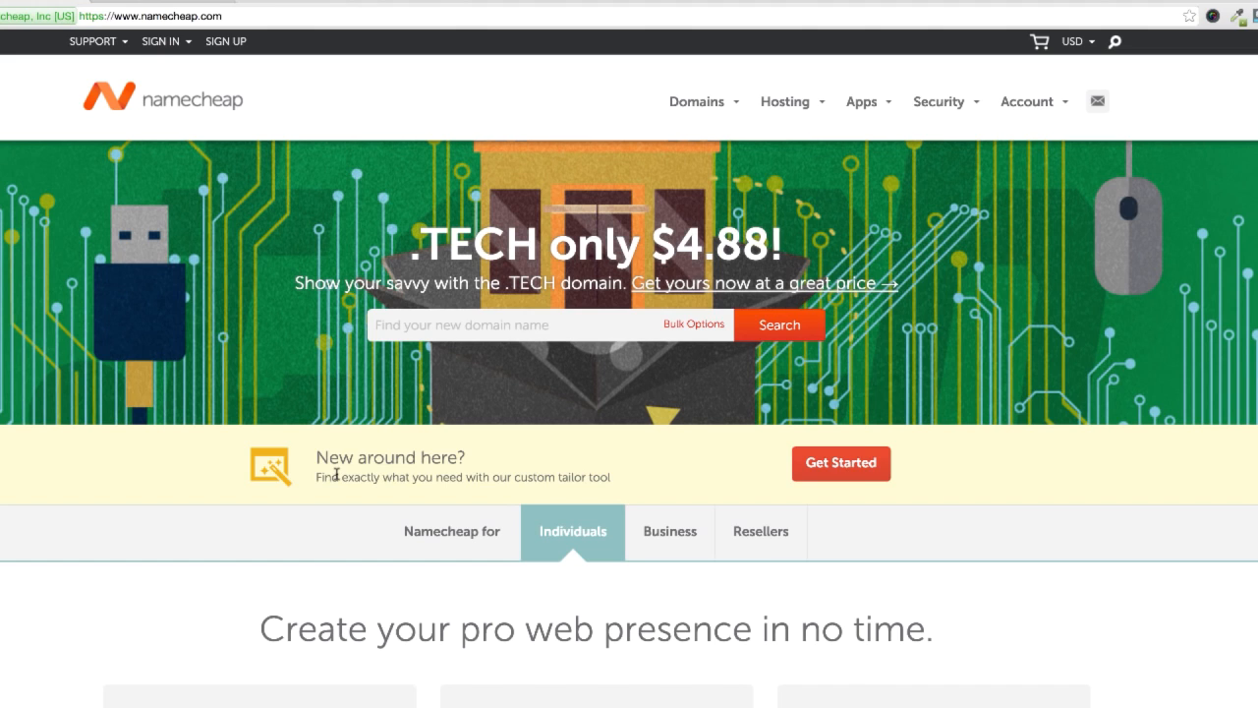
Step: Search Namecheap for the domain name radicaldude2004
left_click(535, 320)
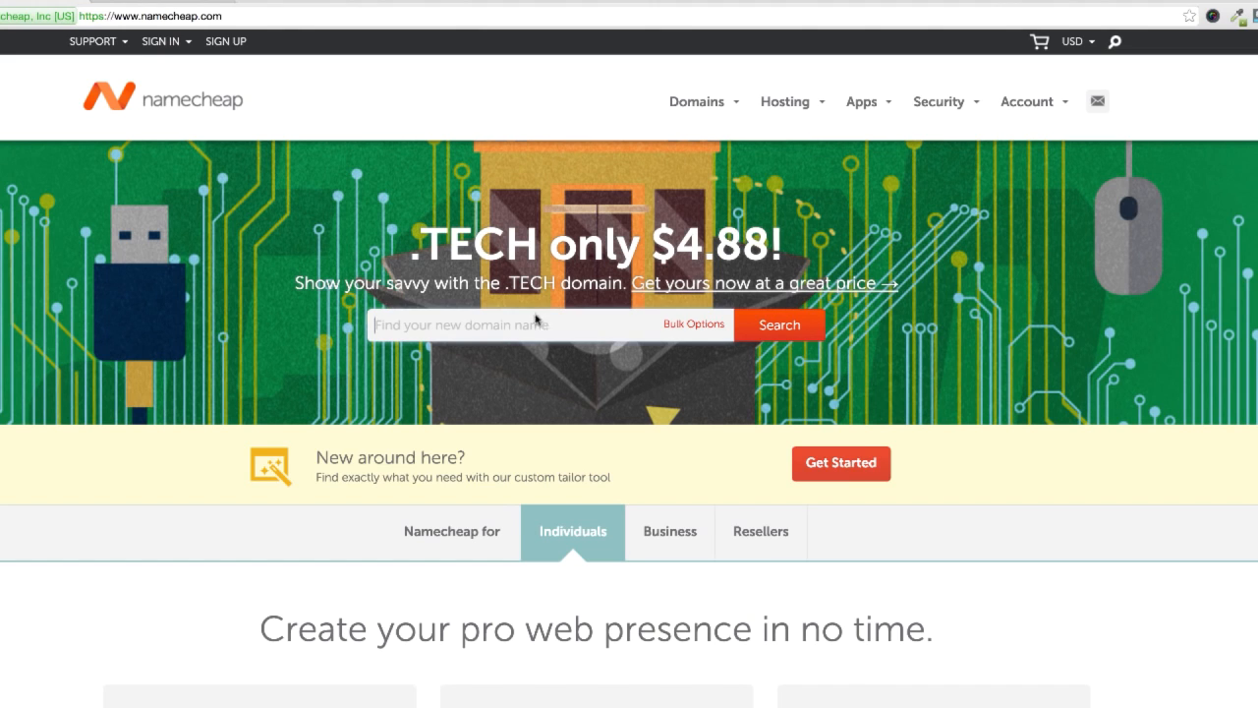
mouse_move(94, 41)
type("r")
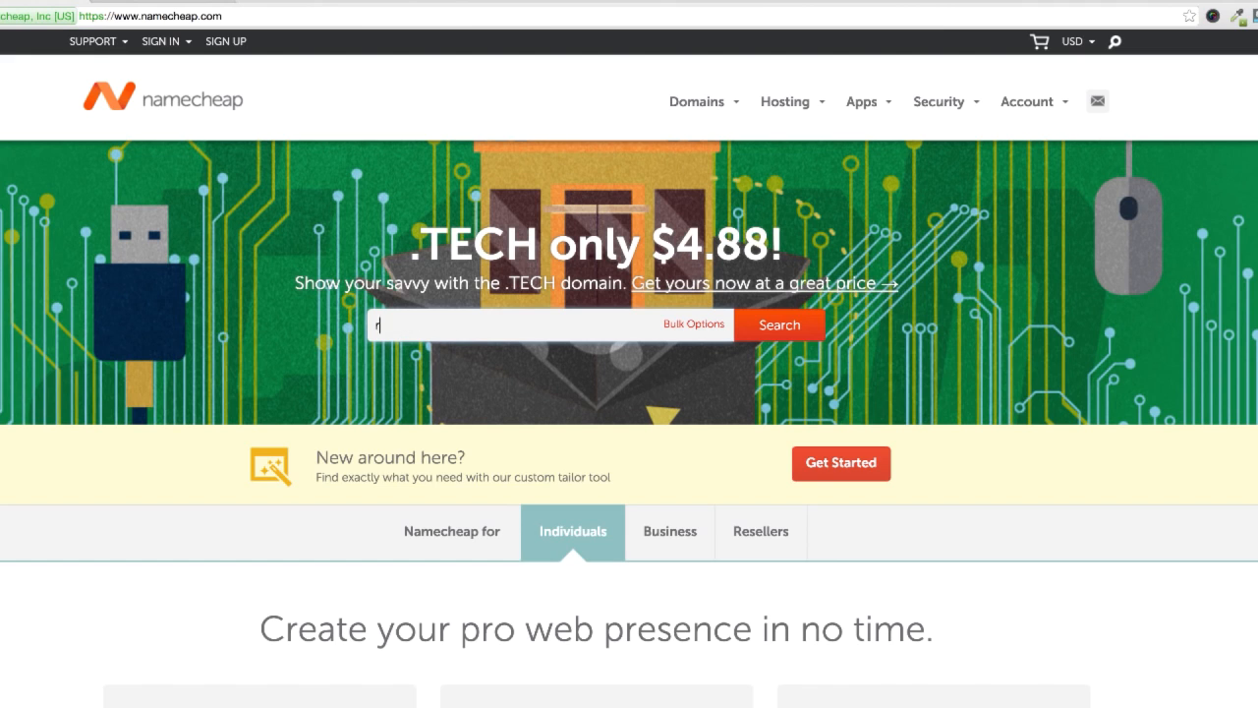
type("adicaldude2004")
left_click(769, 335)
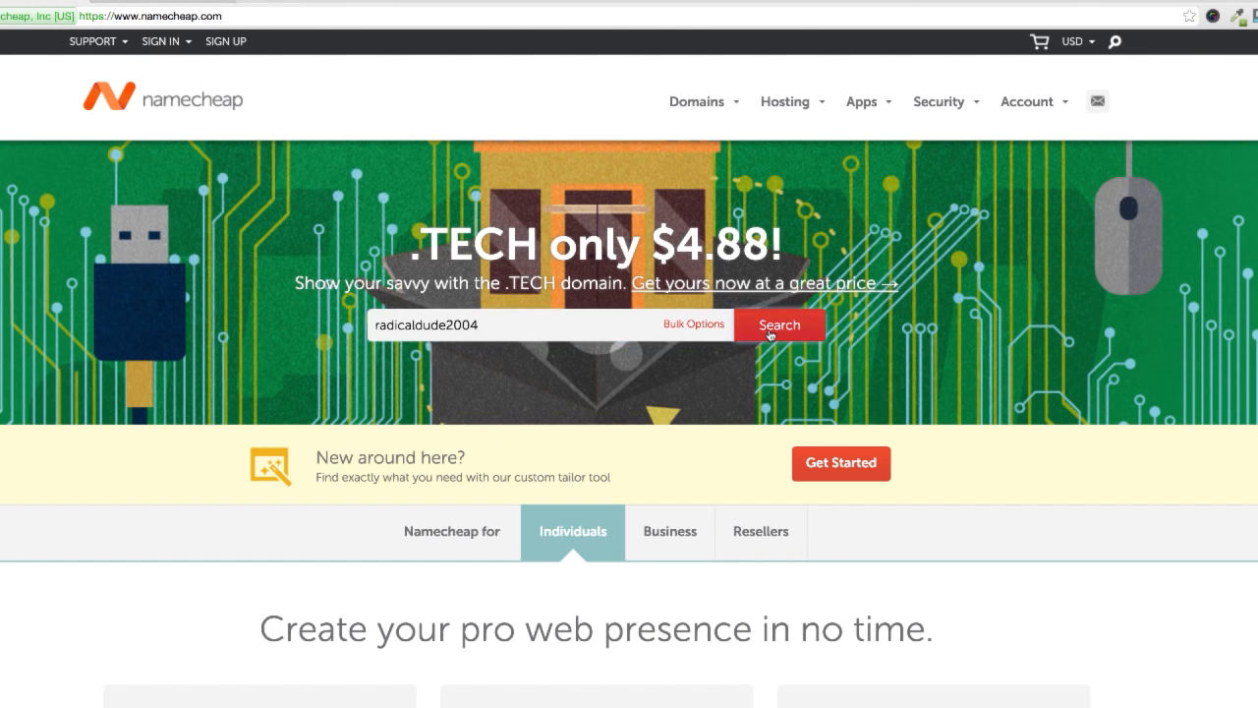
Step: Add radicaldude2004.com from the search results to the cart and view the cart
left_click_drag(265, 367, 123, 357)
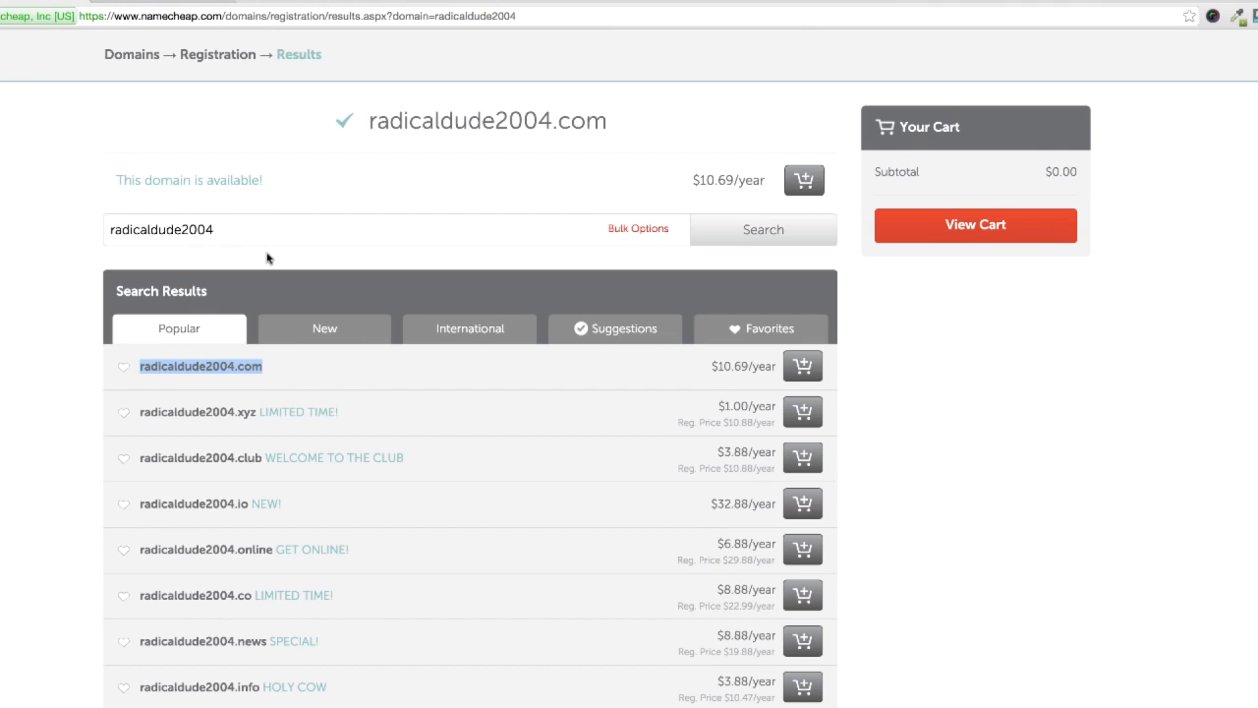
right_click(394, 705)
left_click(55, 622)
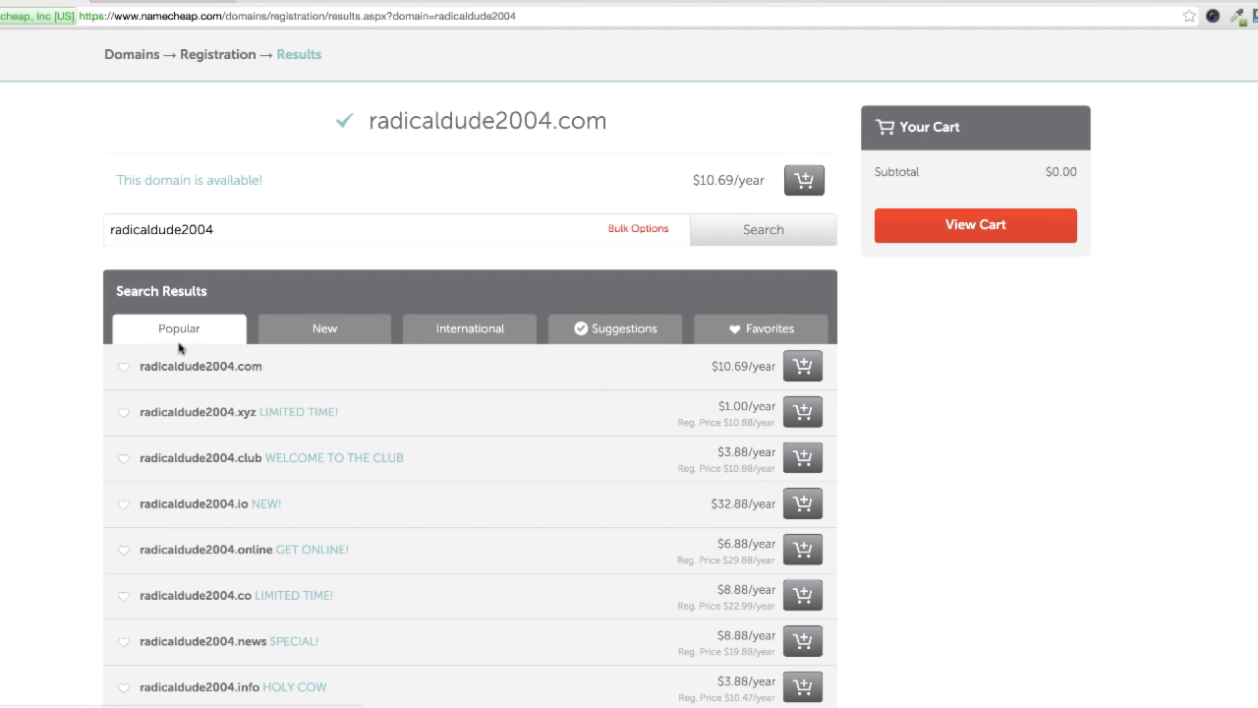
left_click_drag(284, 370, 48, 357)
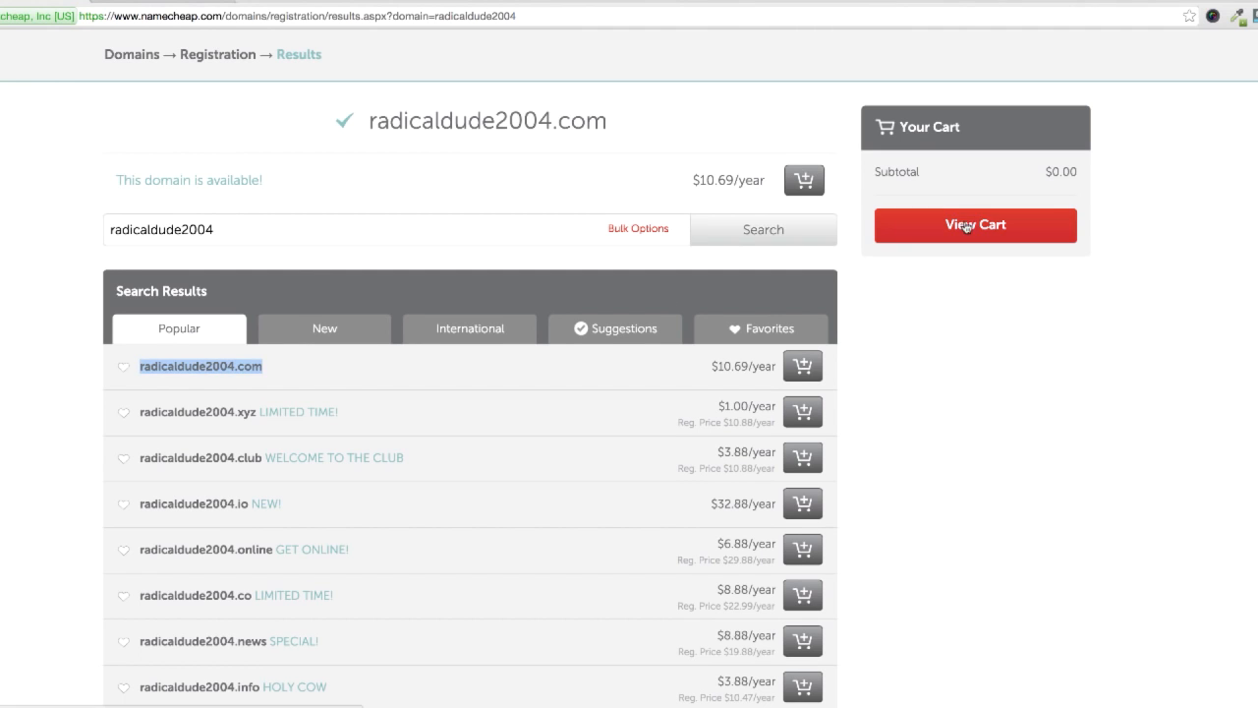
left_click(802, 367)
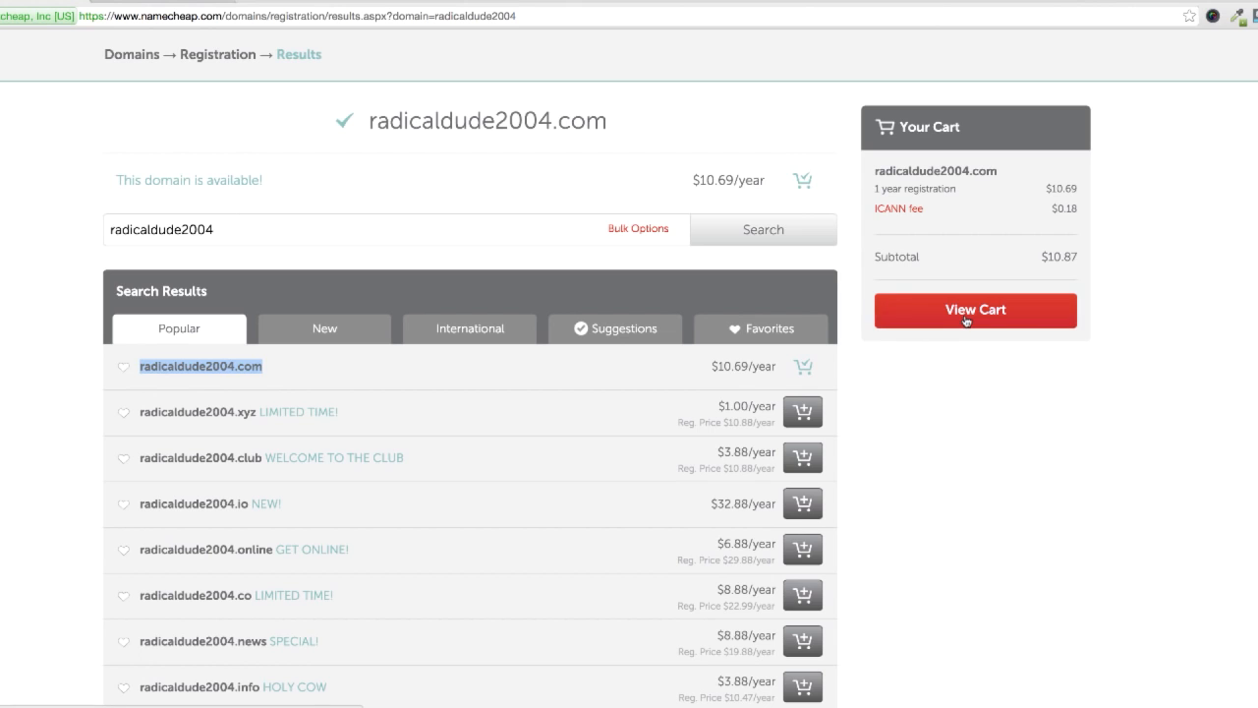
left_click(966, 312)
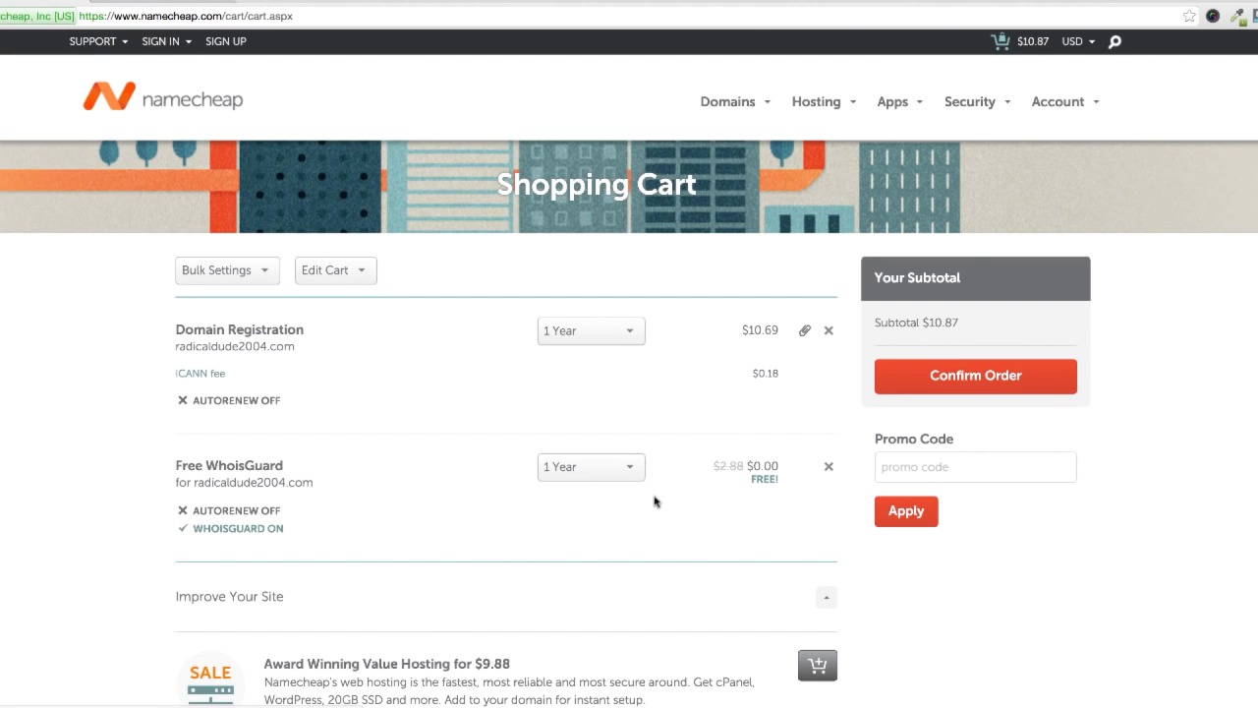
Step: Review the domain registration, Free WhoisGuard entry and Improve Your Site offers in the shopping cart
scroll(655, 501, "down", 9)
scroll(644, 629, "up", 5)
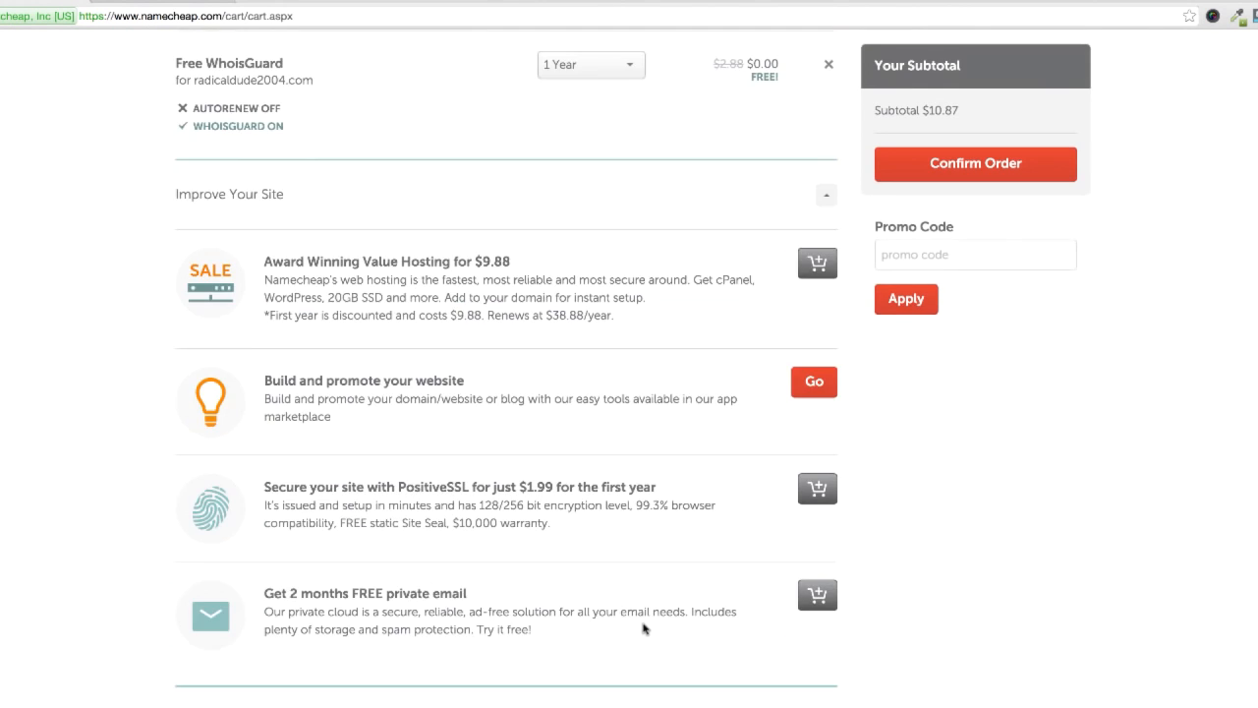
scroll(644, 629, "up", 4)
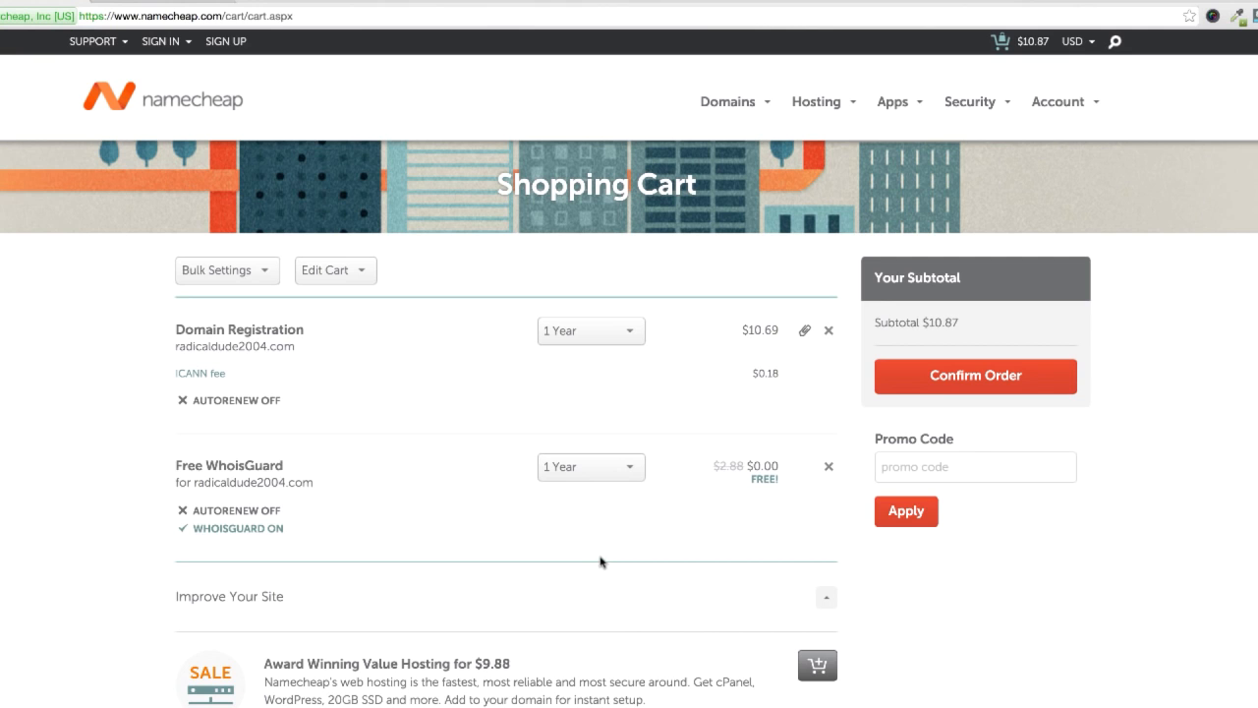
scroll(606, 575, "down", 10)
scroll(609, 580, "up", 8)
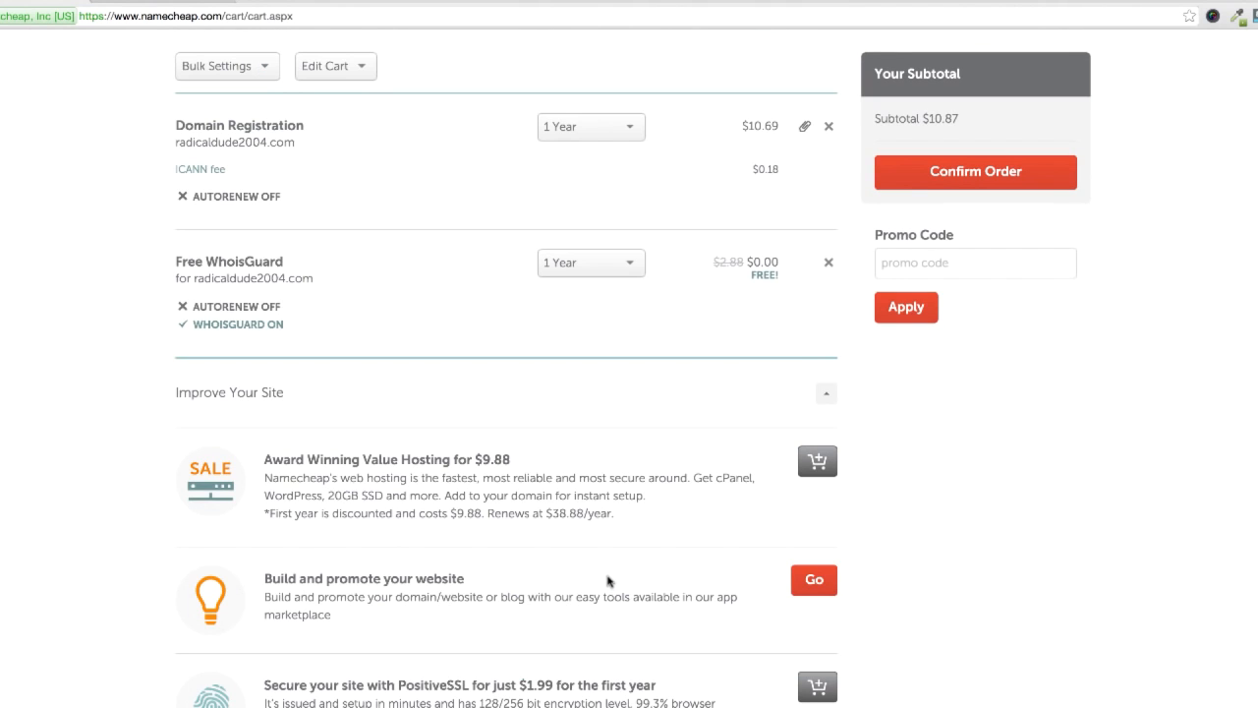
scroll(688, 472, "down", 1)
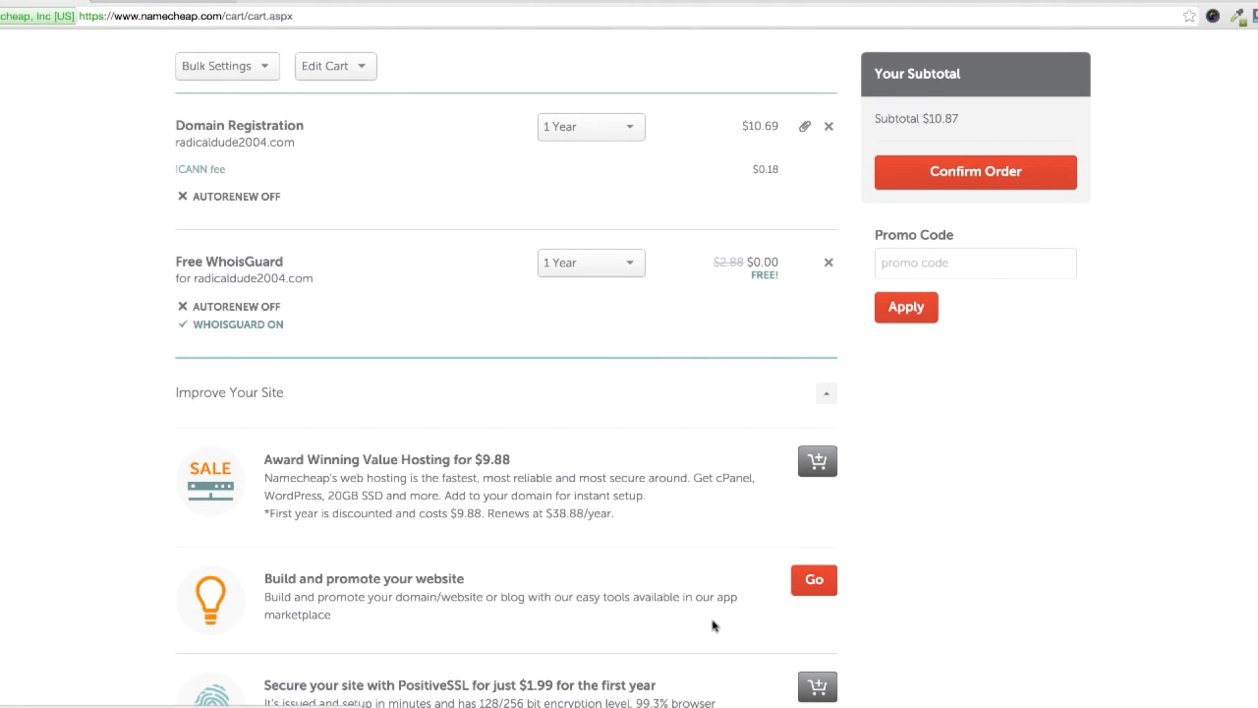
scroll(600, 591, "down", 5)
scroll(462, 462, "up", 8)
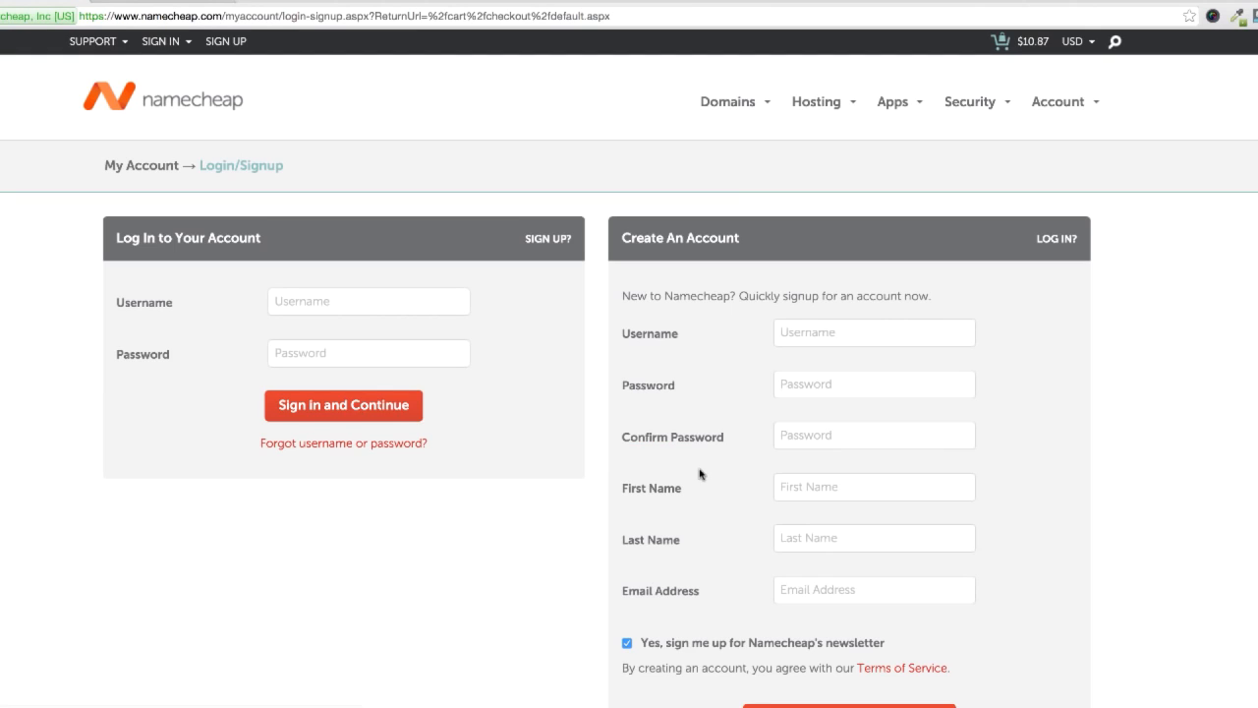
Step: Check the billing details on the payment page and the purchased domain in the order confirmation's Purchase Summary
left_click_drag(745, 297, 922, 620)
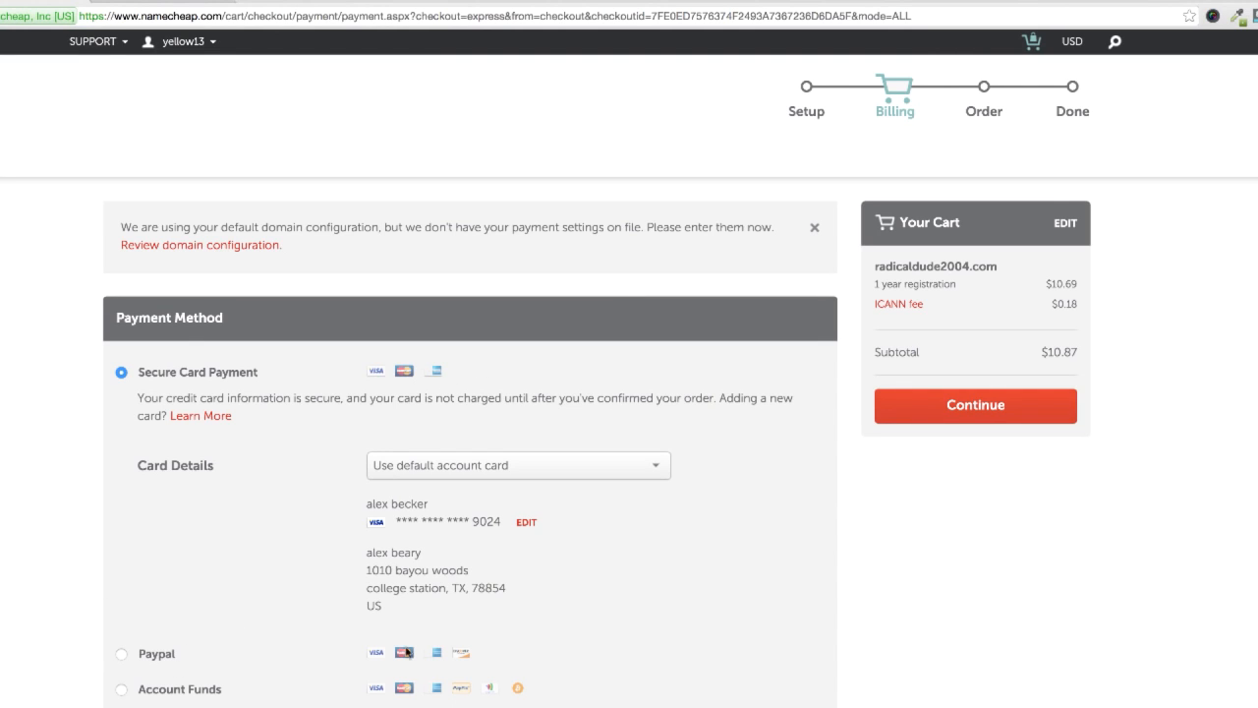
left_click_drag(355, 553, 729, 622)
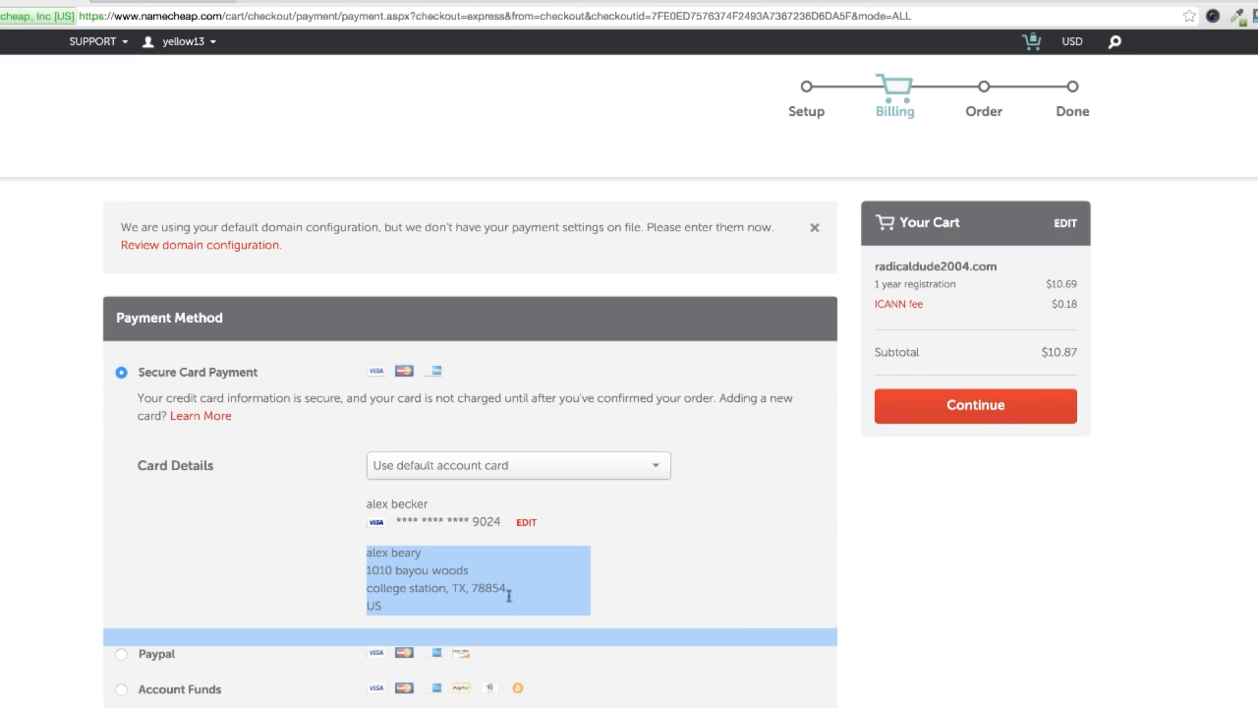
left_click_drag(368, 506, 737, 601)
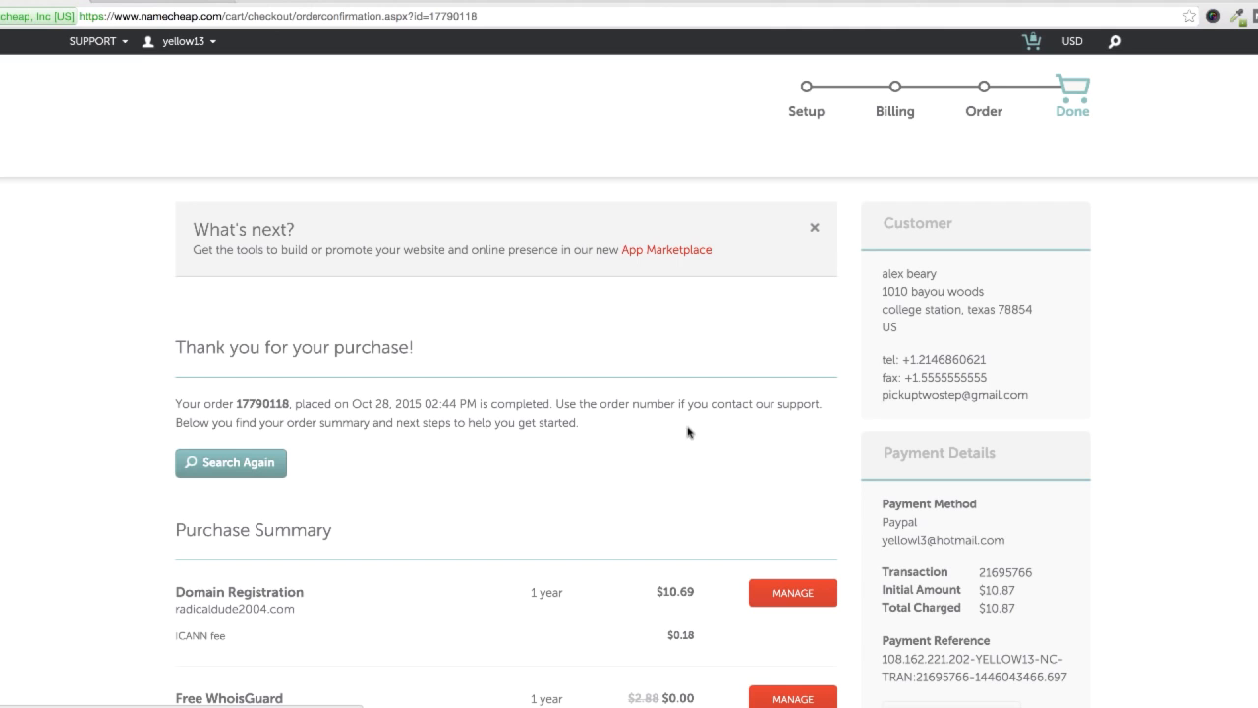
scroll(658, 550, "down", 3)
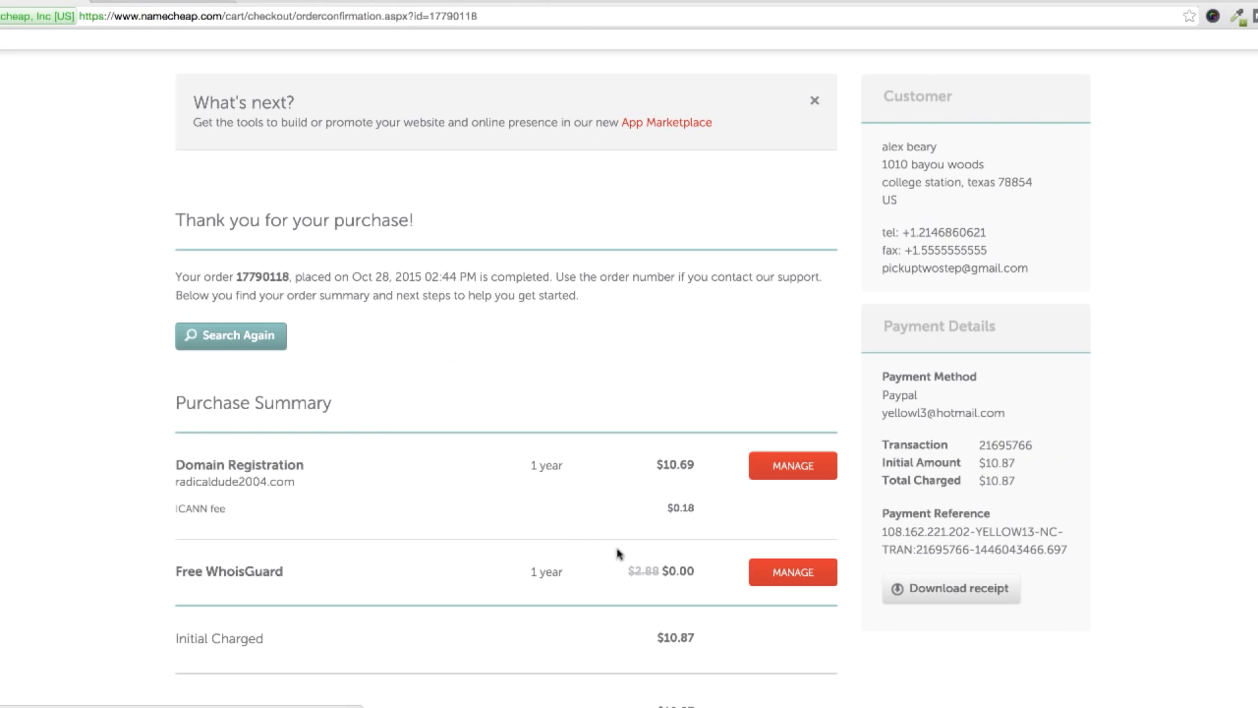
left_click_drag(179, 481, 288, 480)
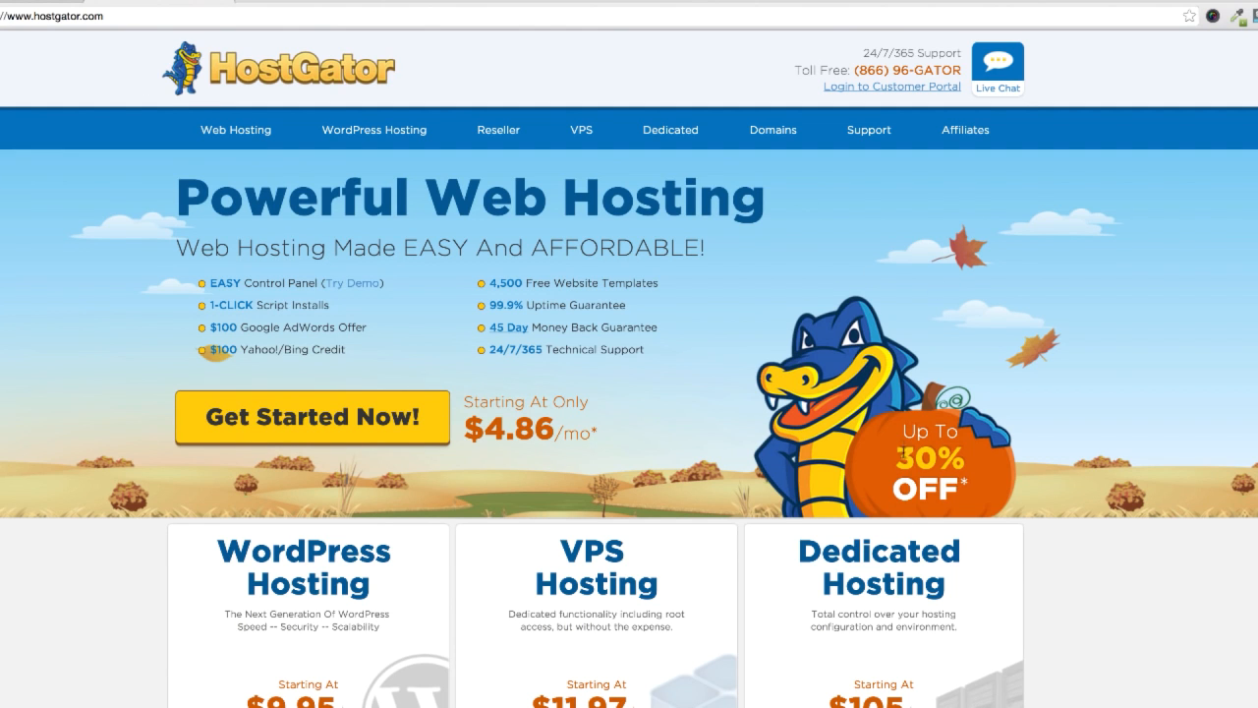
Step: Look over the hosting offers on the HostGator home page and open its Web Hosting page
scroll(261, 511, "down", 1)
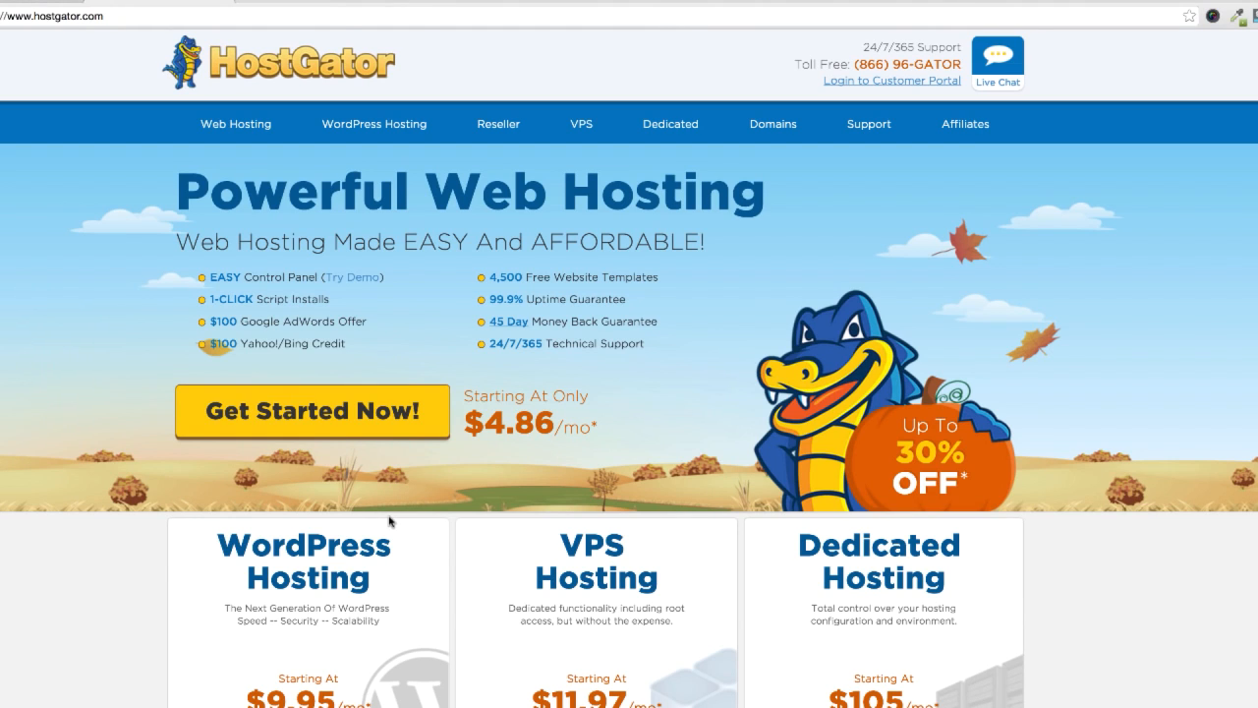
scroll(430, 559, "down", 3)
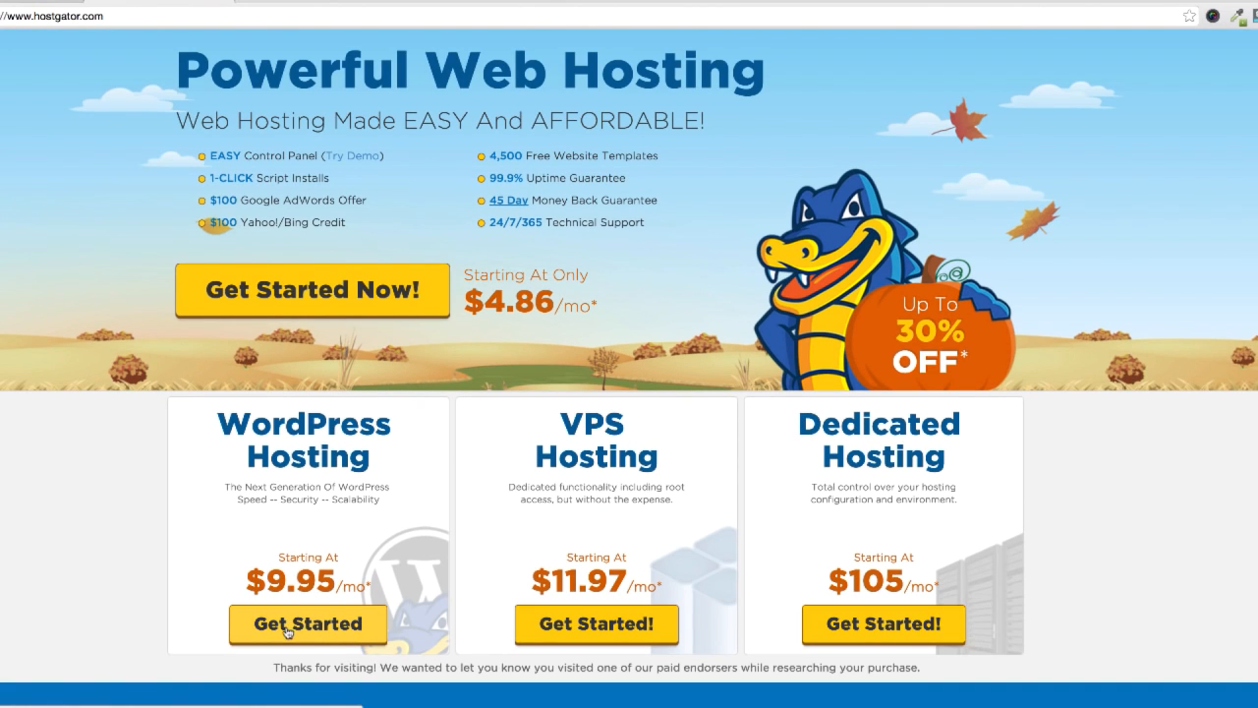
scroll(310, 622, "up", 1)
scroll(309, 623, "up", 3)
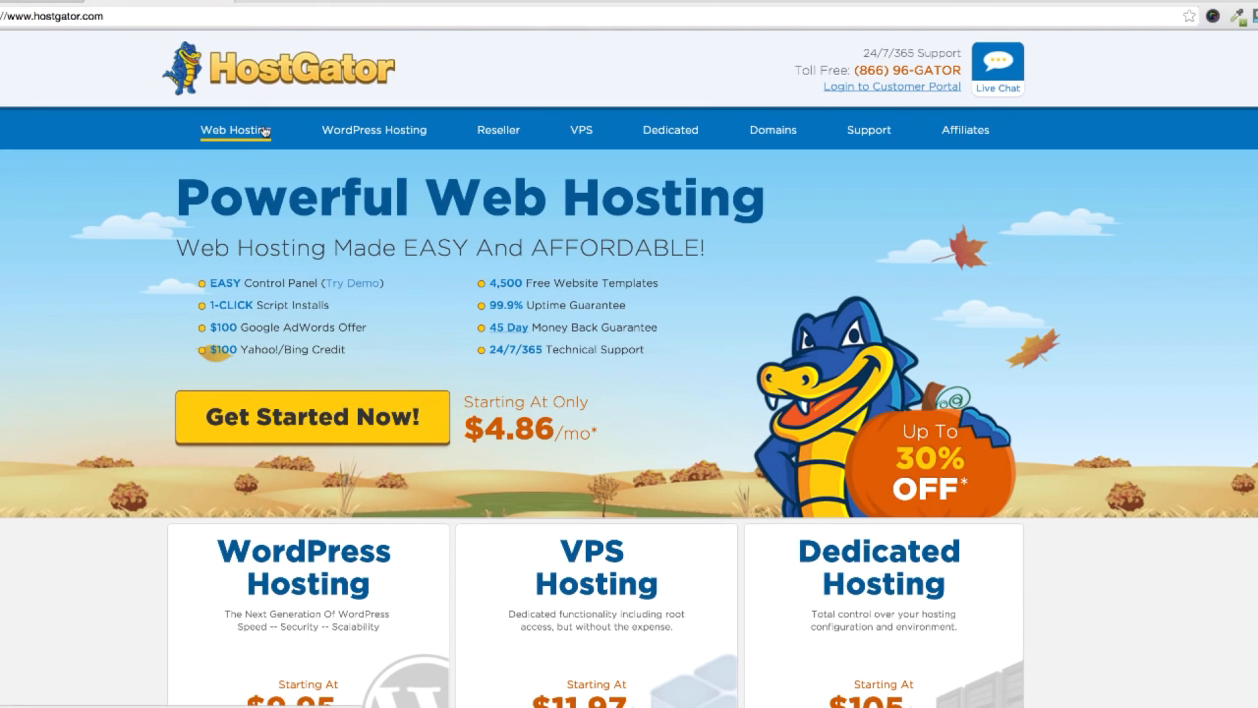
left_click(264, 133)
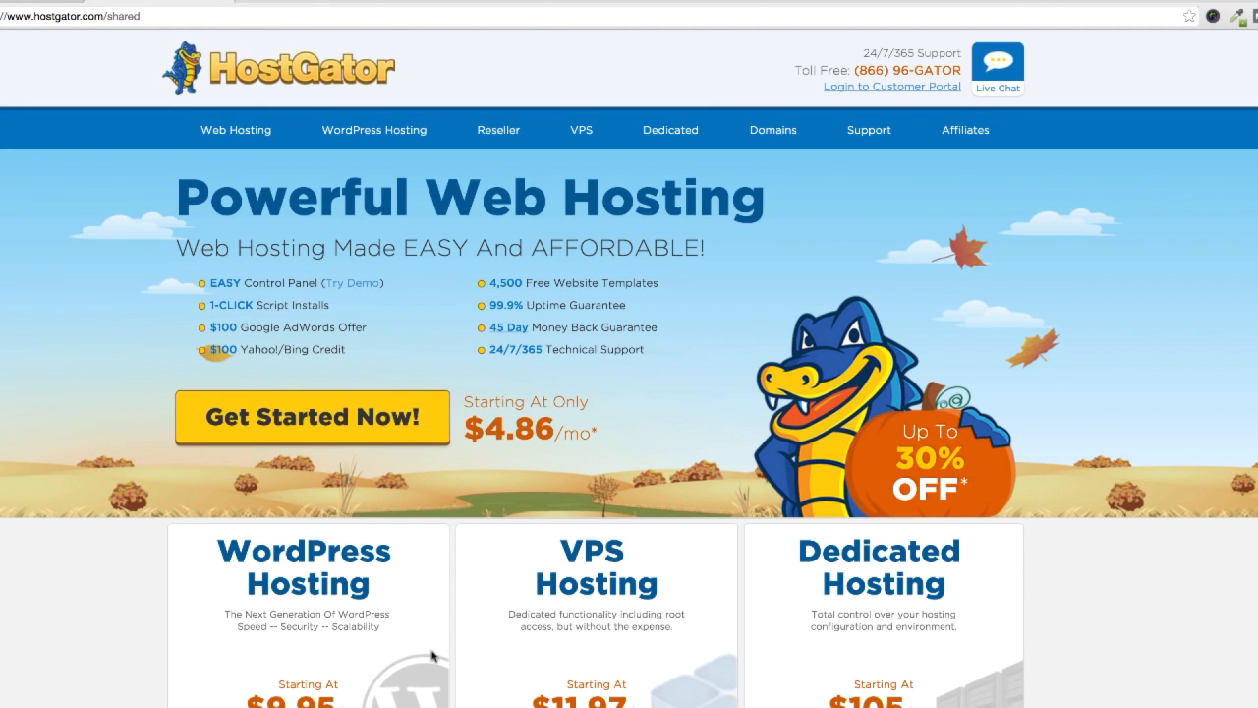
Step: Compare the price and domain allowance of the web hosting plans and choose the Baby Plan
scroll(531, 526, "down", 4)
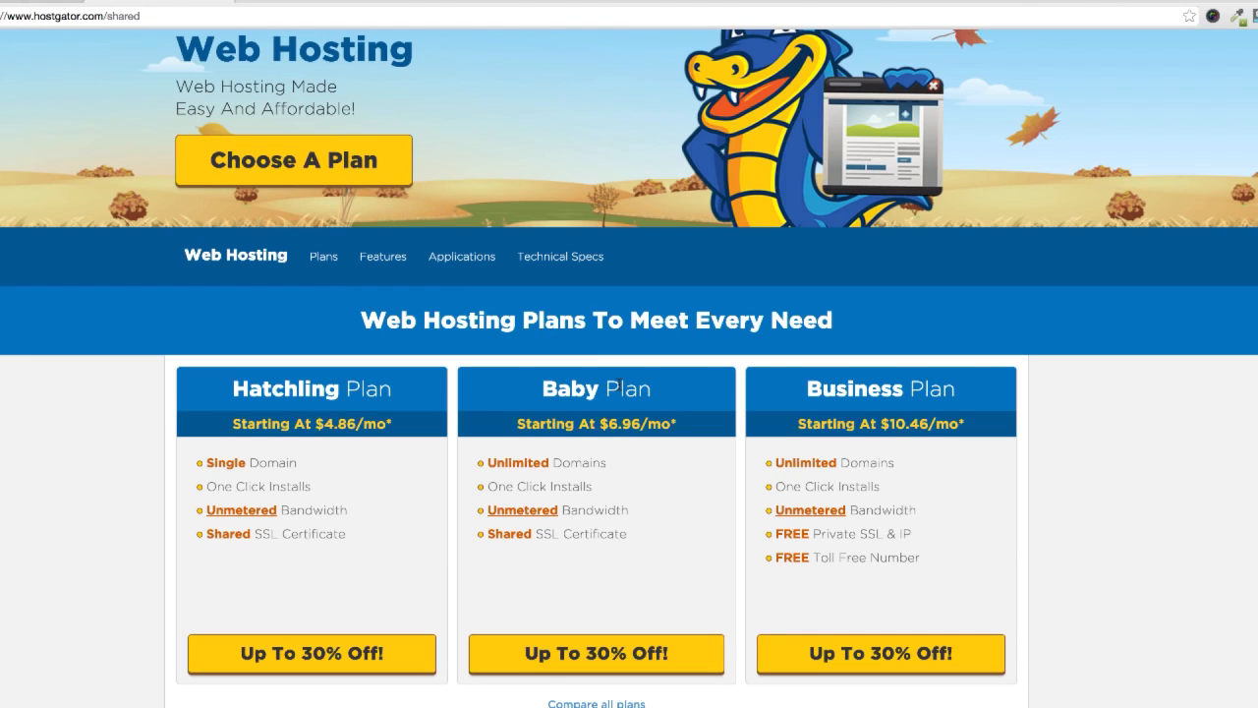
left_click_drag(518, 423, 640, 423)
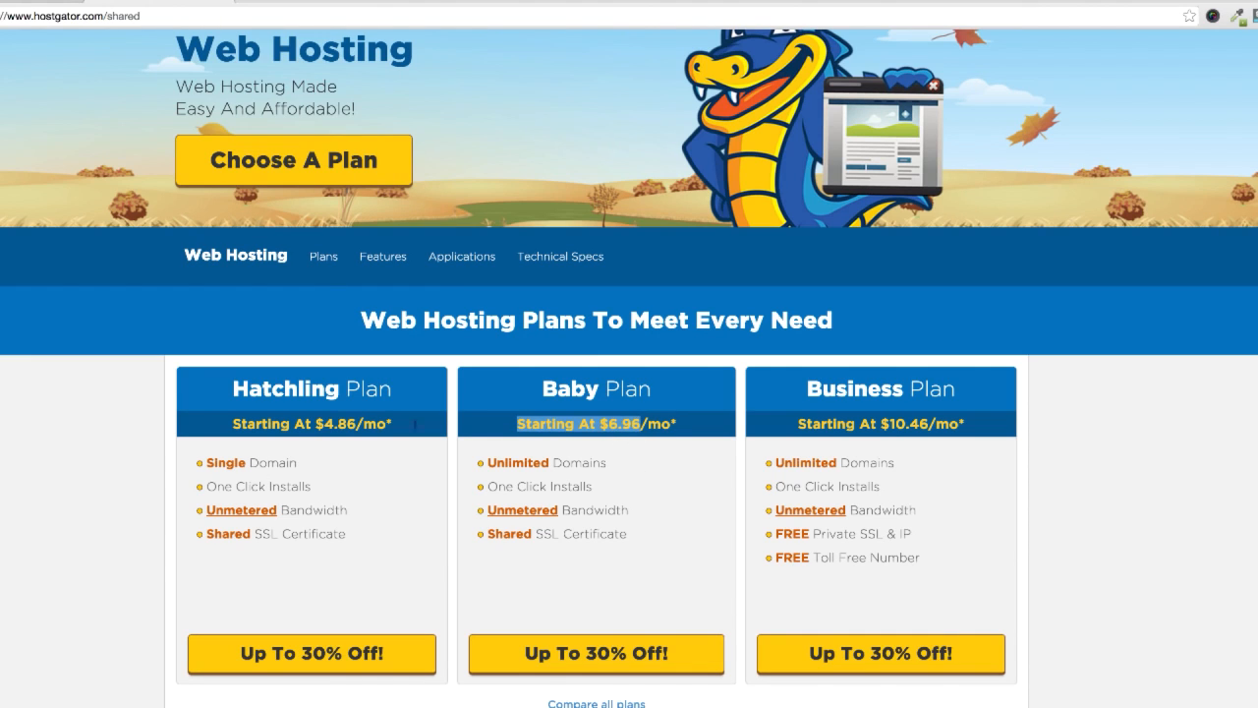
left_click_drag(298, 464, 196, 462)
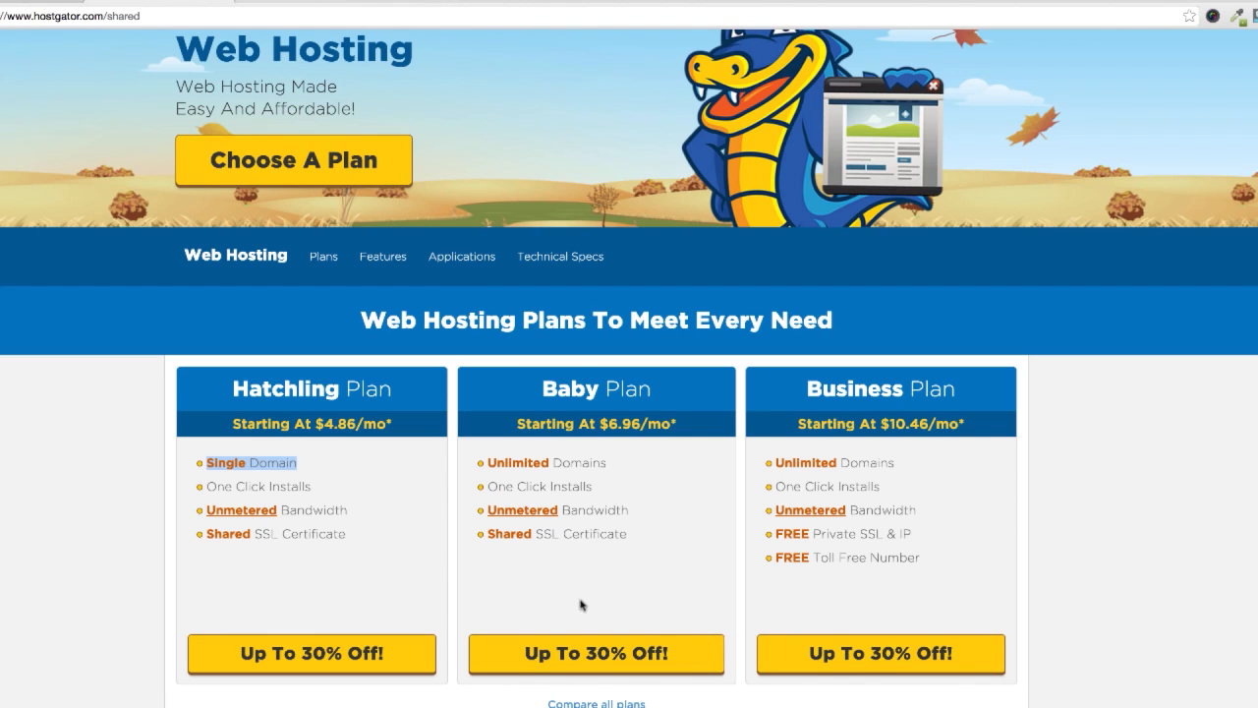
left_click(659, 660)
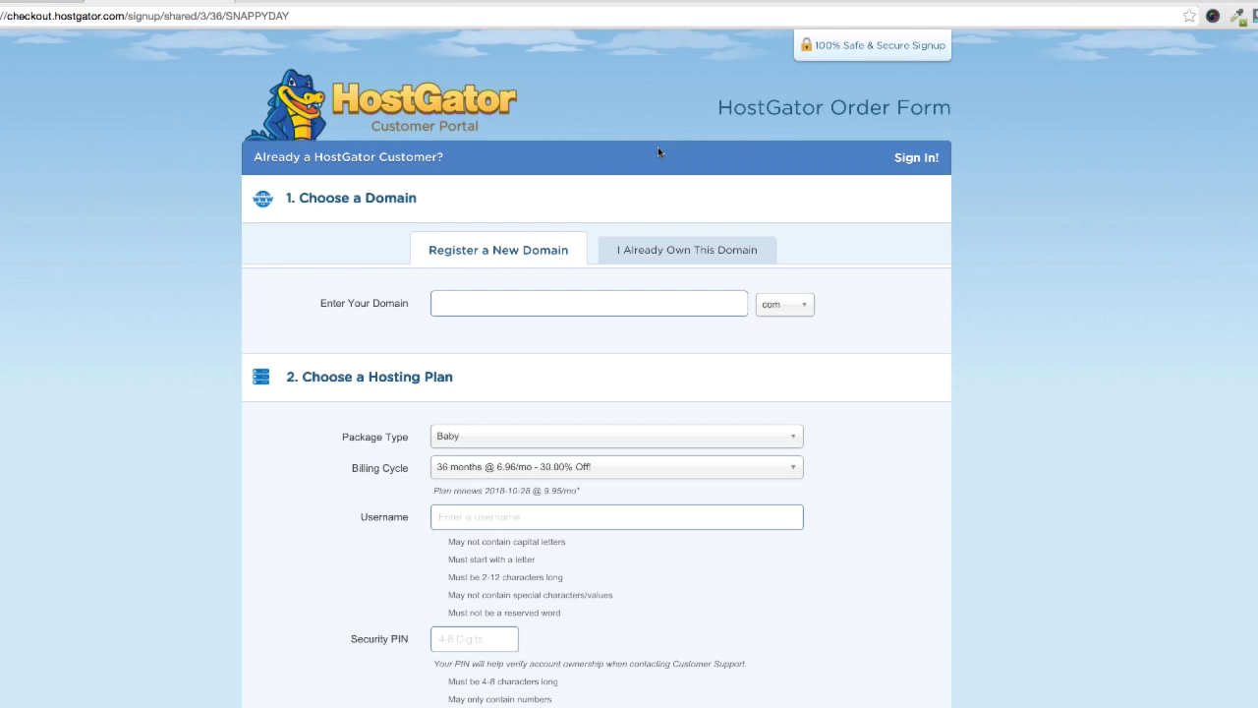
Step: Mark the domain as already owned and enter radicaldude2004.com as the domain for the hosting order
left_click(655, 254)
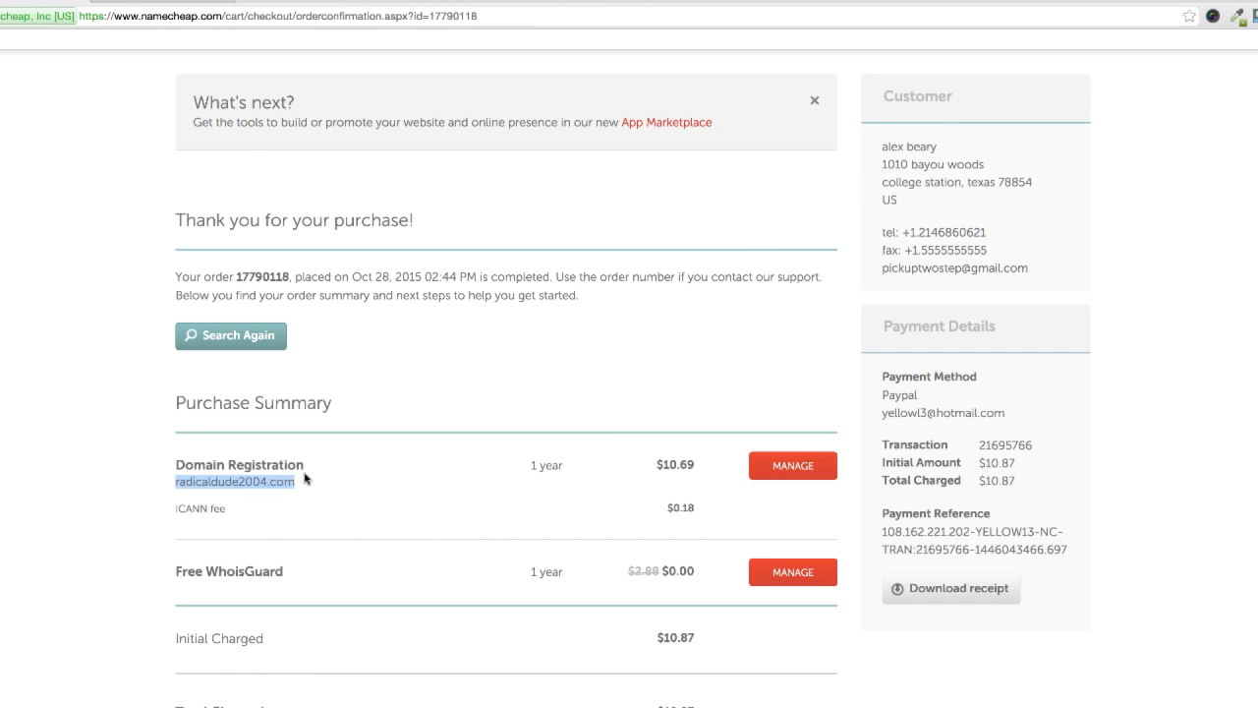
left_click_drag(306, 482, 150, 486)
key("ctrl+c")
left_click(169, 4)
left_click(515, 302)
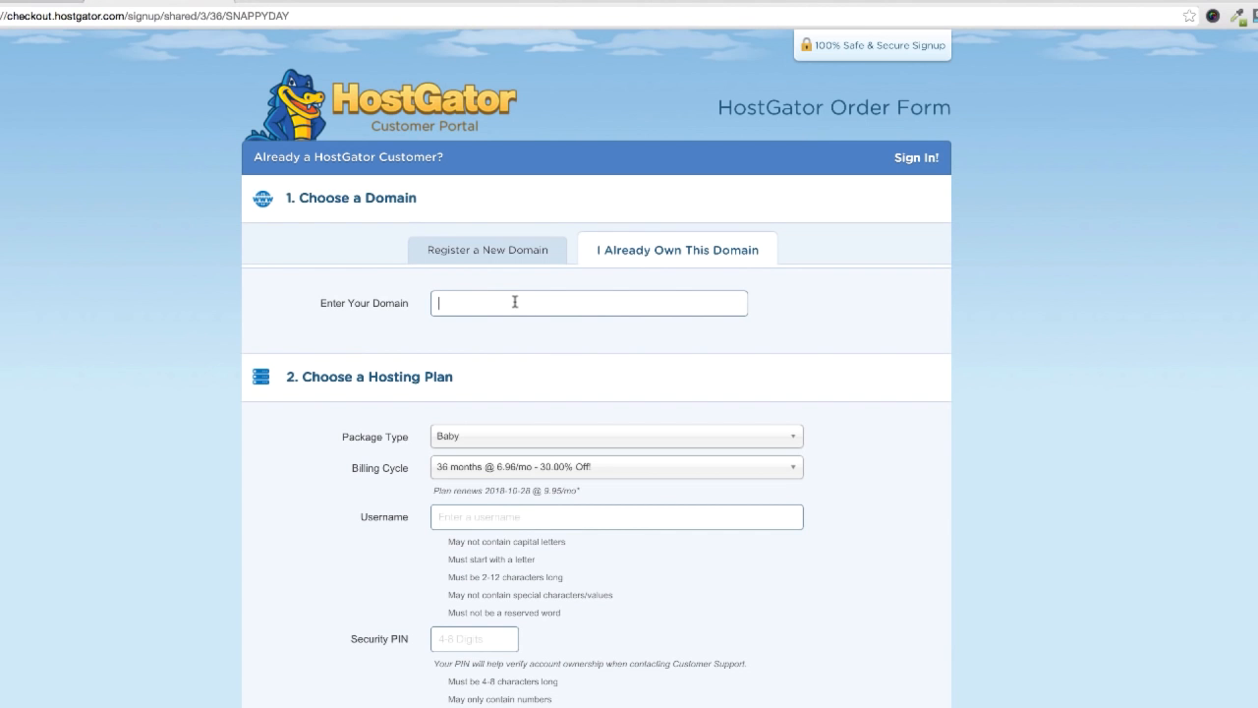
key("ctrl+v")
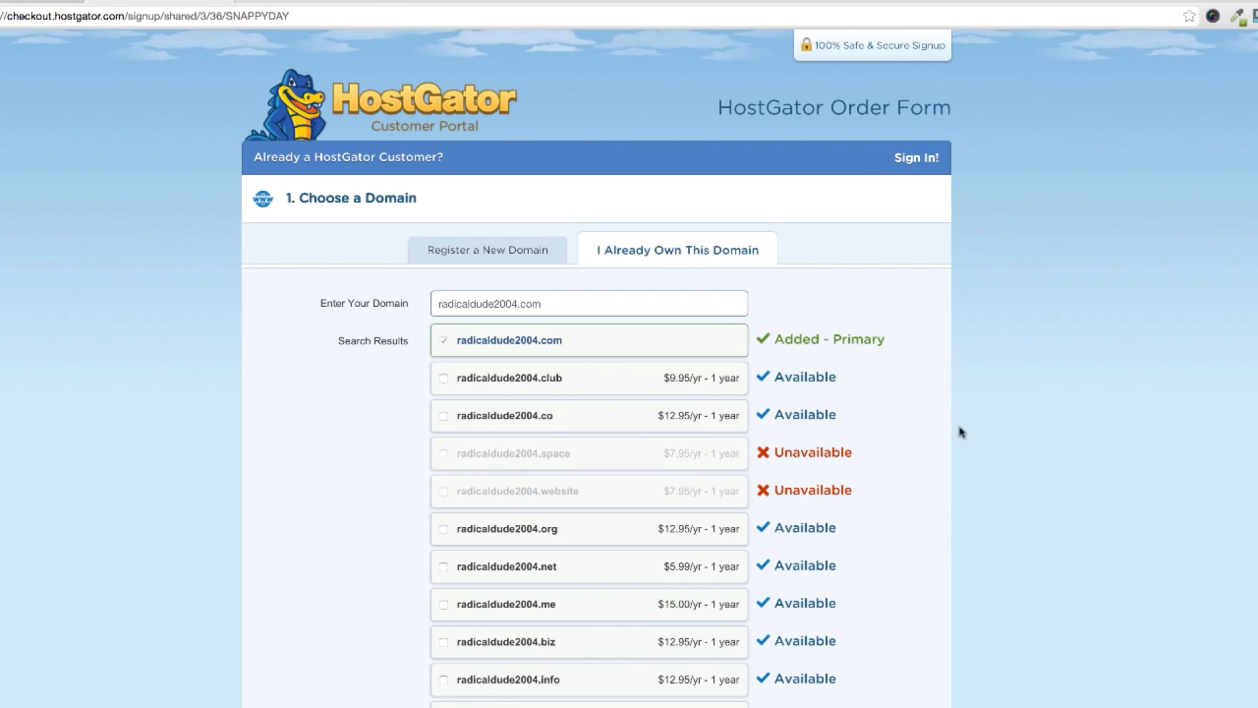
left_click(656, 252)
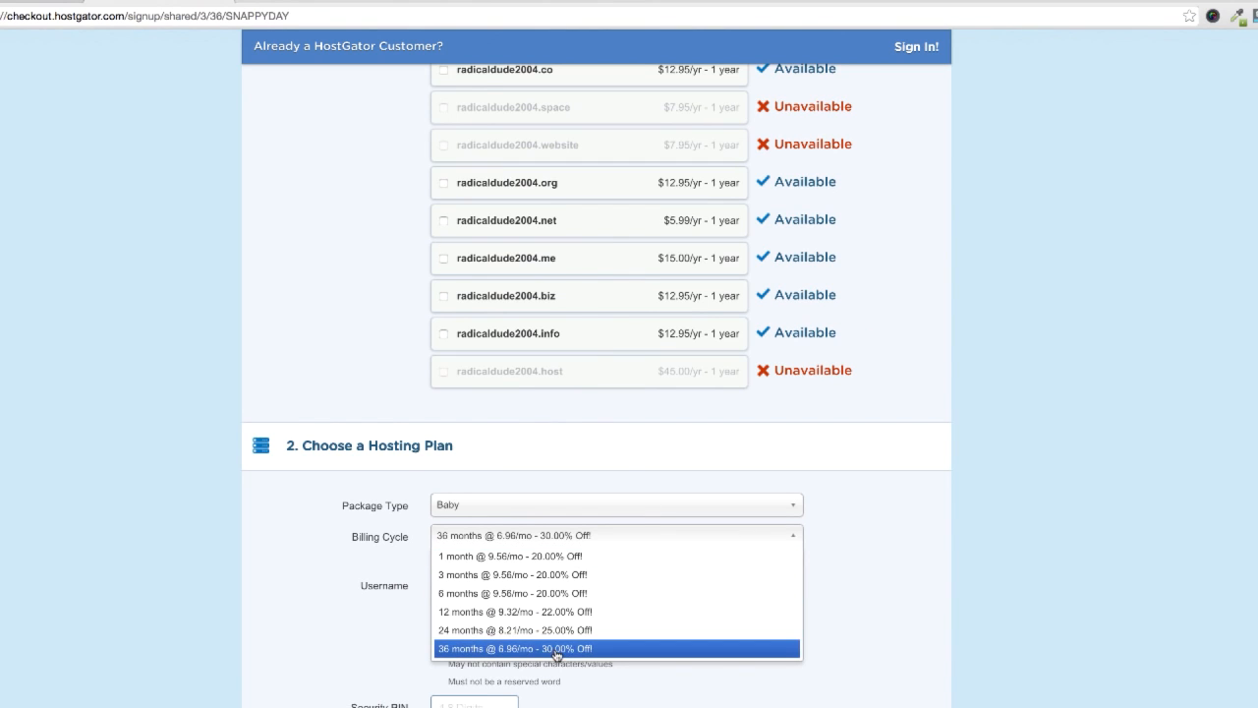
Step: Set the billing cycle to 1 month at 9.56/mo and the hosting account username to secretsquirr
left_click(547, 557)
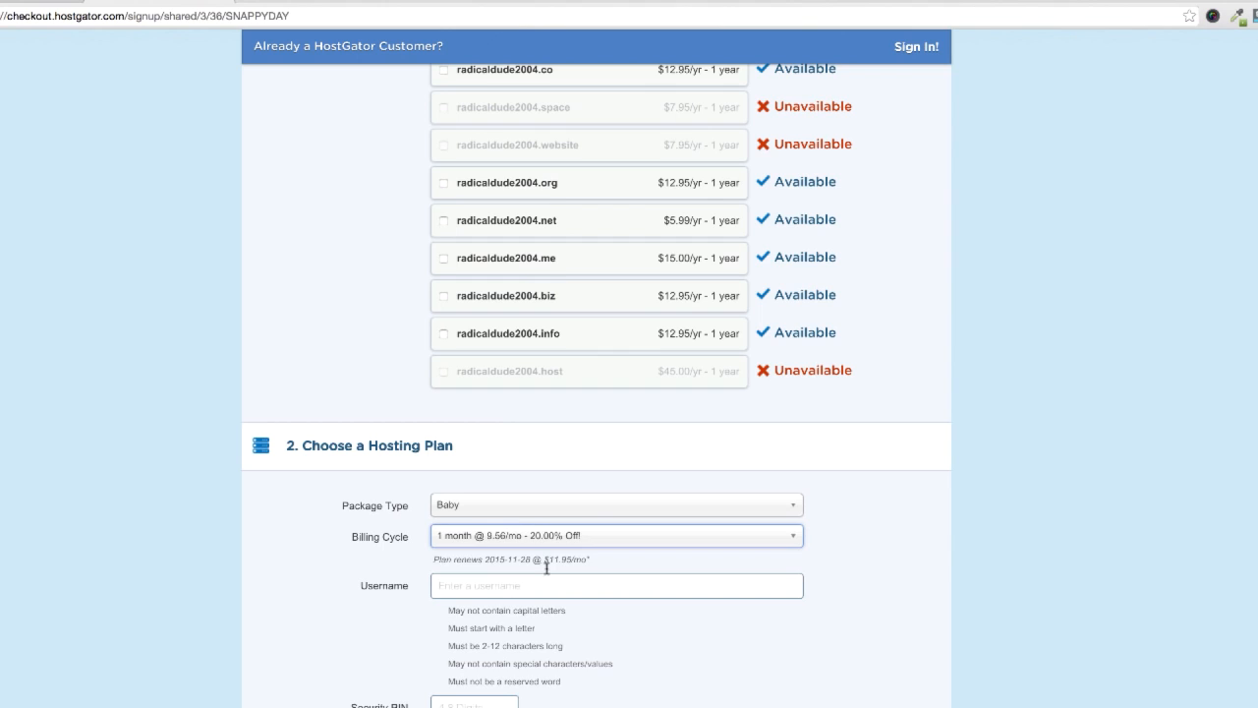
left_click(675, 582)
scroll(675, 582, "down", 2)
type("sec")
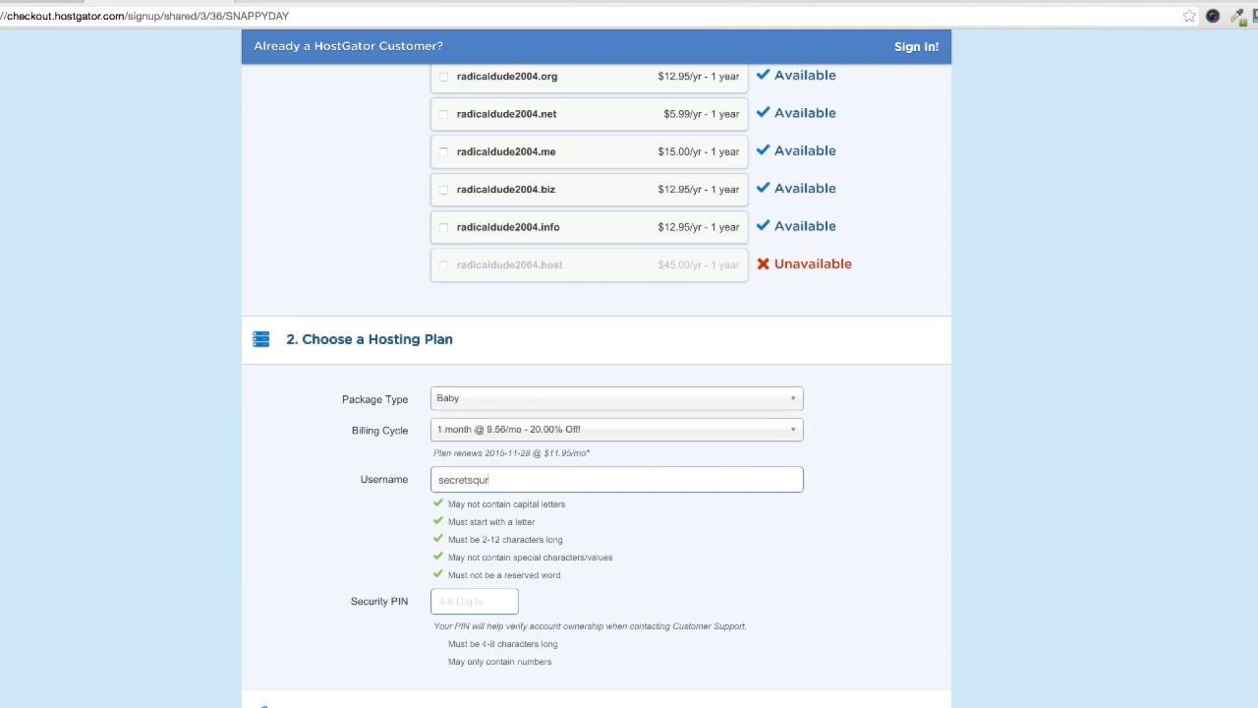
type("retsquirrel97")
mouse_move(518, 482)
left_mouse_down()
mouse_move(485, 480)
mouse_move(502, 480)
left_mouse_up()
key("BackSpace")
key("XF86AudioRaiseVolume")
key("BackSpace")
left_click_drag(522, 483, 357, 470)
Step: Enter the account's security PIN and look over the billing info and additional services sections of the order form
left_click(491, 599)
type("1234")
scroll(538, 501, "down", 3)
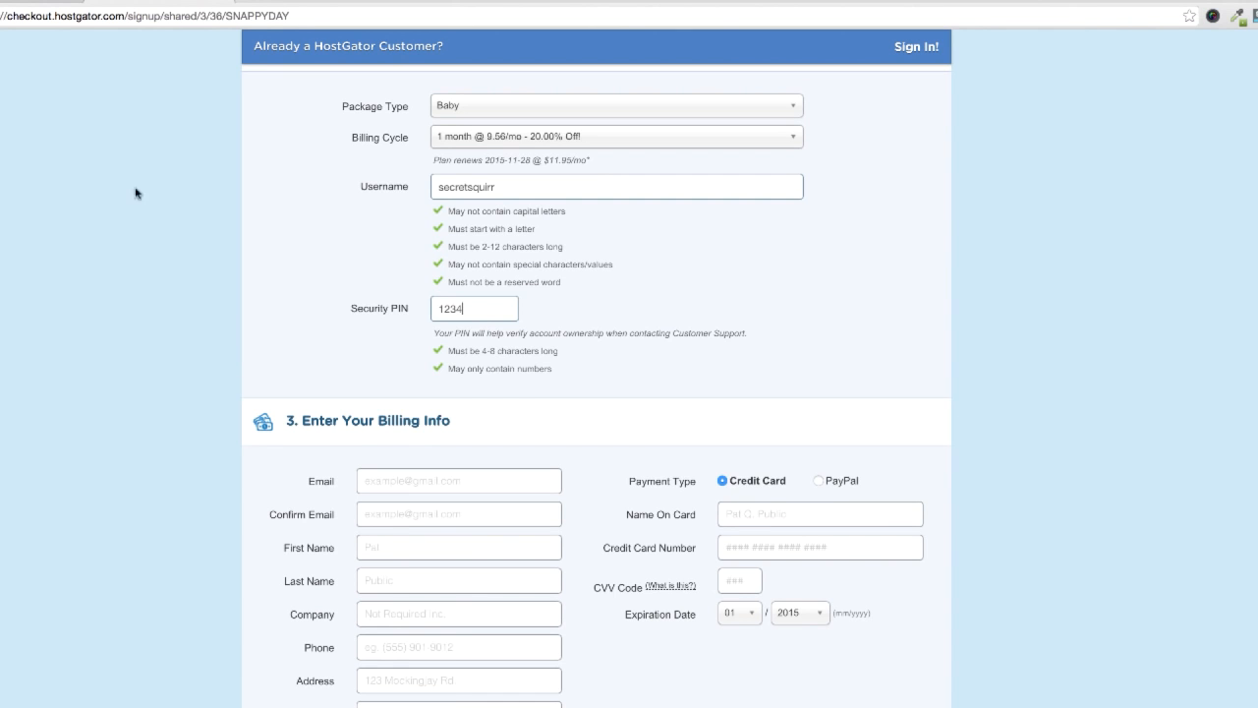
scroll(514, 567, "down", 5)
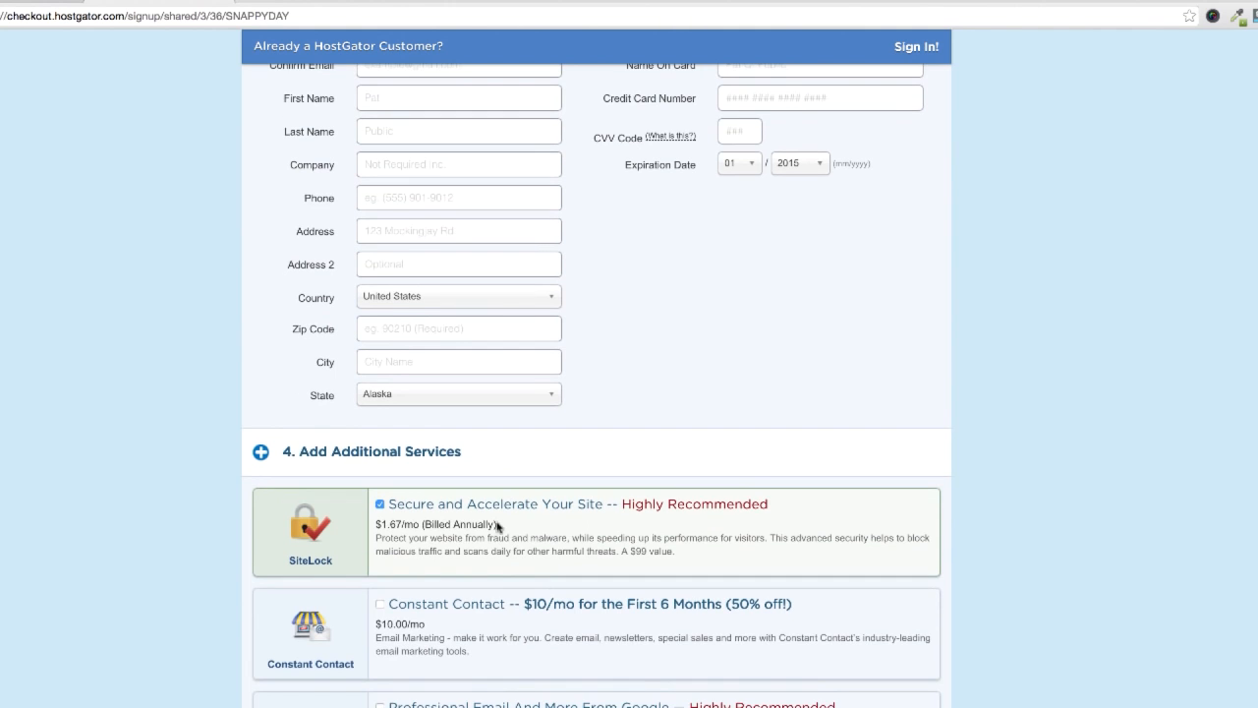
Step: Remove the SiteLock "Secure and Accelerate Your Site" service from the hosting order
scroll(496, 527, "up", 1)
scroll(685, 553, "down", 1)
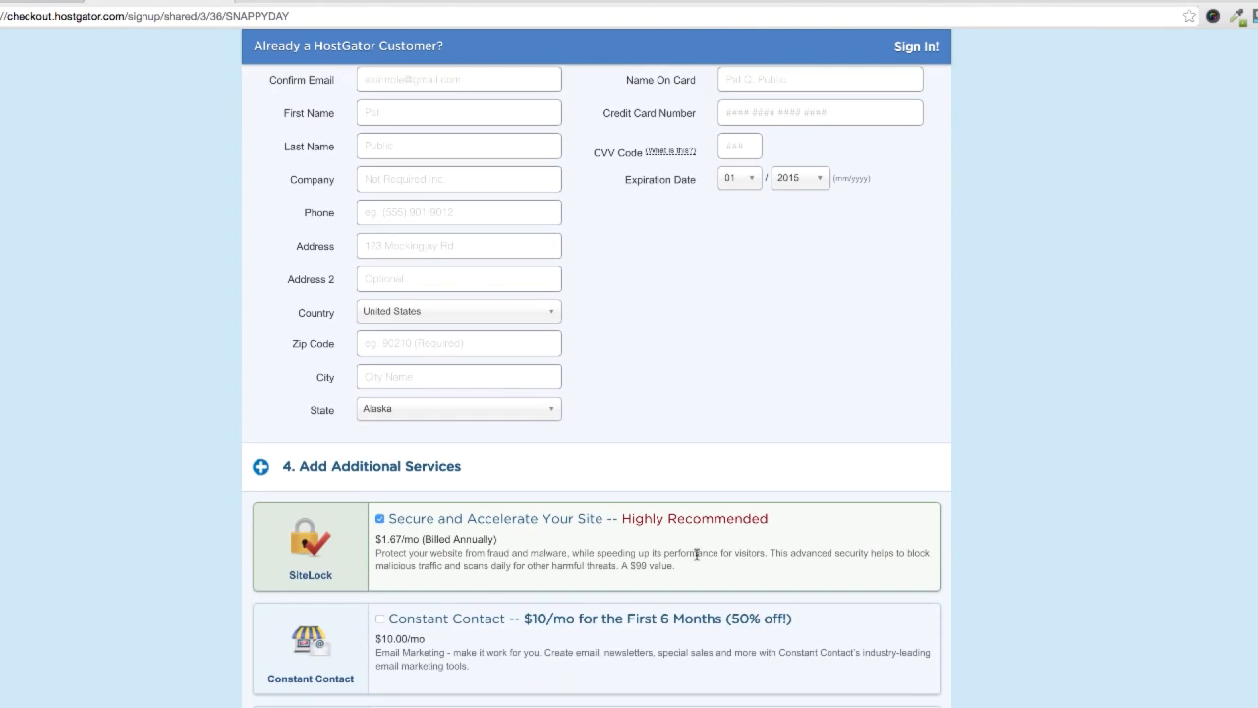
scroll(697, 559, "down", 1)
scroll(380, 521, "down", 1)
left_click(490, 457)
scroll(485, 427, "up", 1)
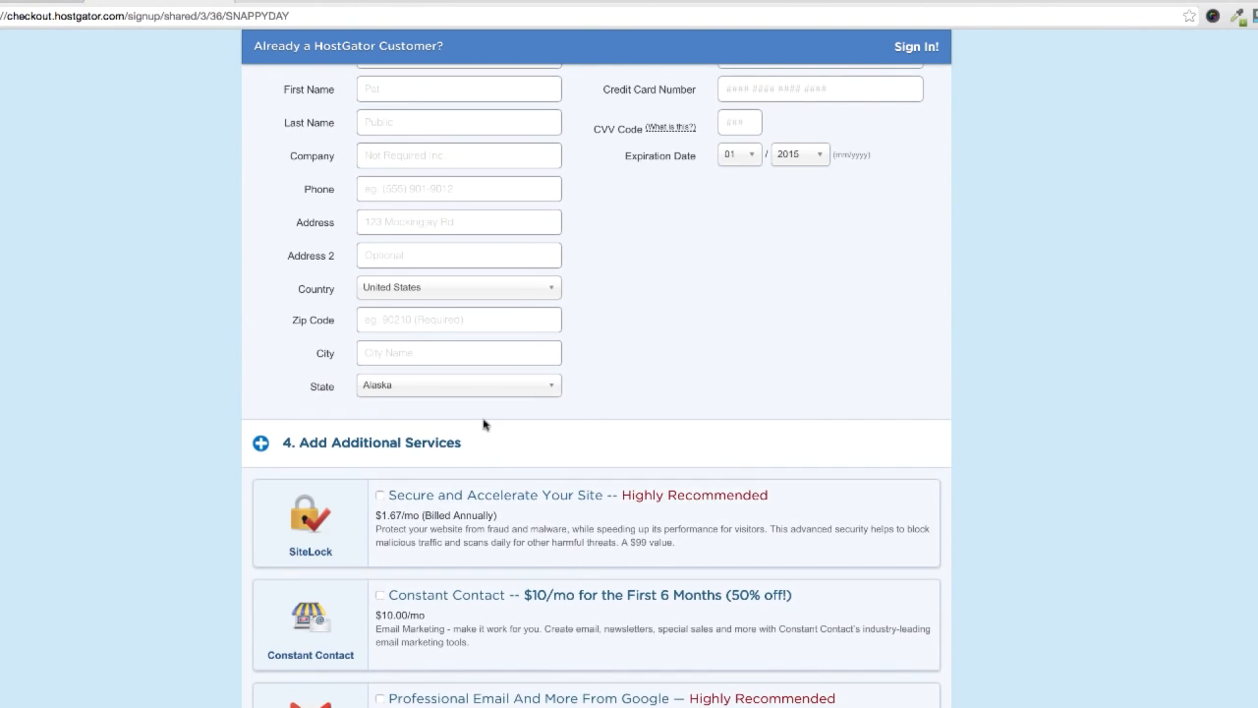
Step: Review the amount due and billing section, and agree to the Terms of Service, Cancellation Policy and Privacy Policy
scroll(506, 590, "down", 4)
scroll(639, 610, "down", 3)
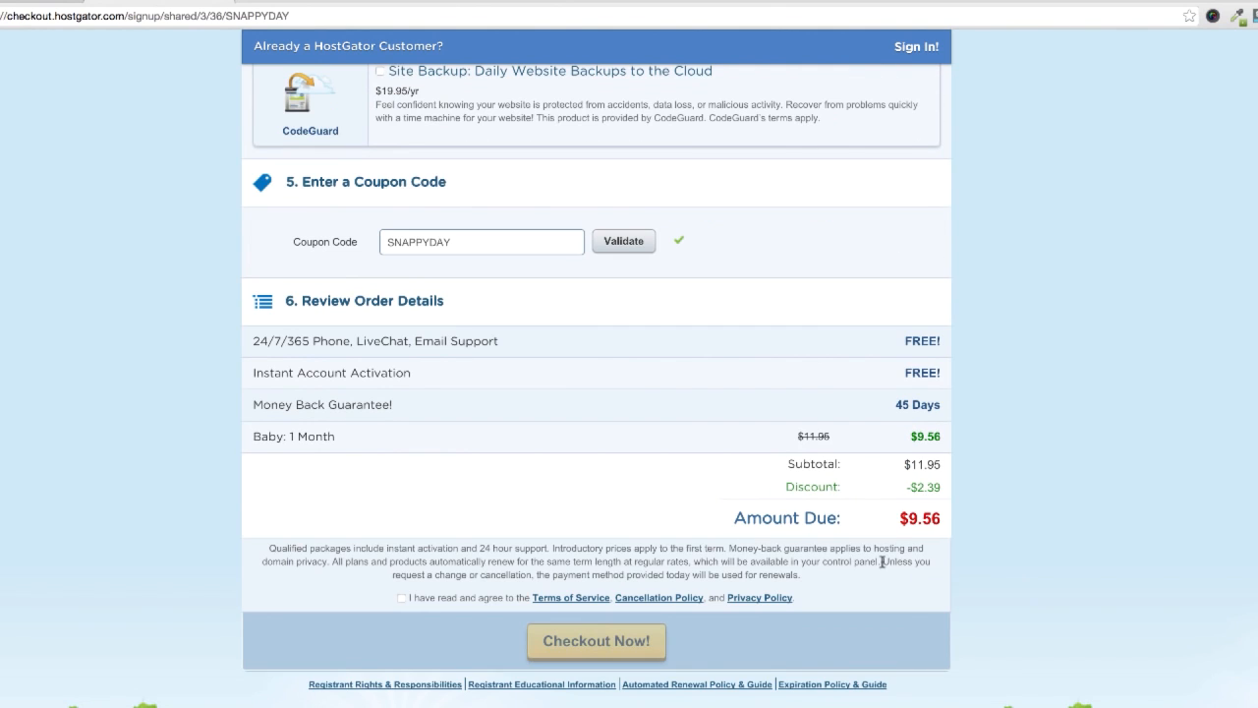
left_click_drag(899, 521, 979, 603)
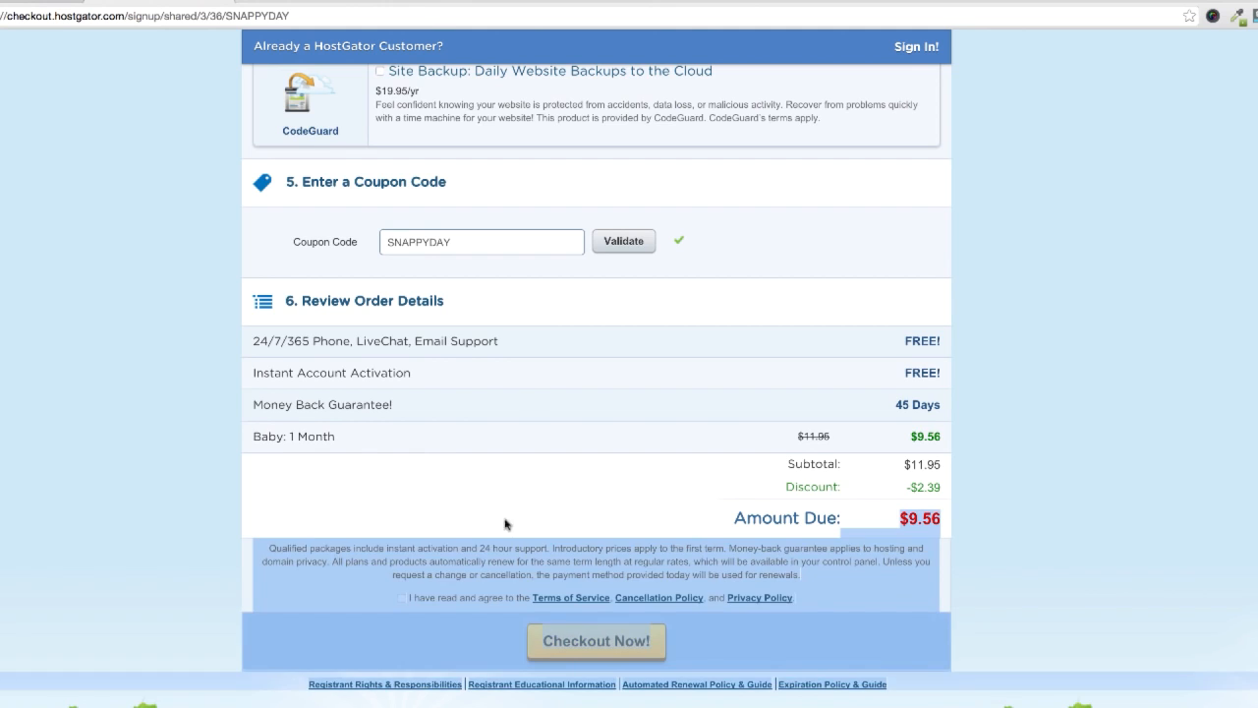
scroll(505, 523, "up", 15)
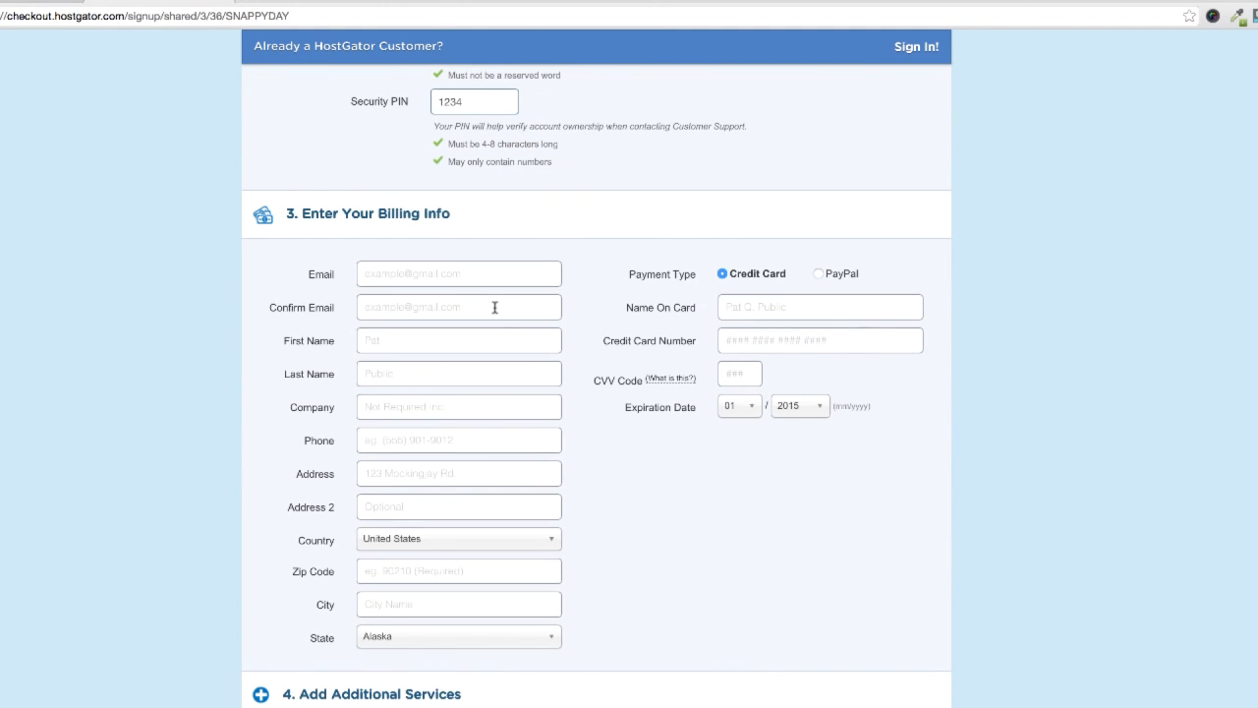
scroll(643, 494, "down", 12)
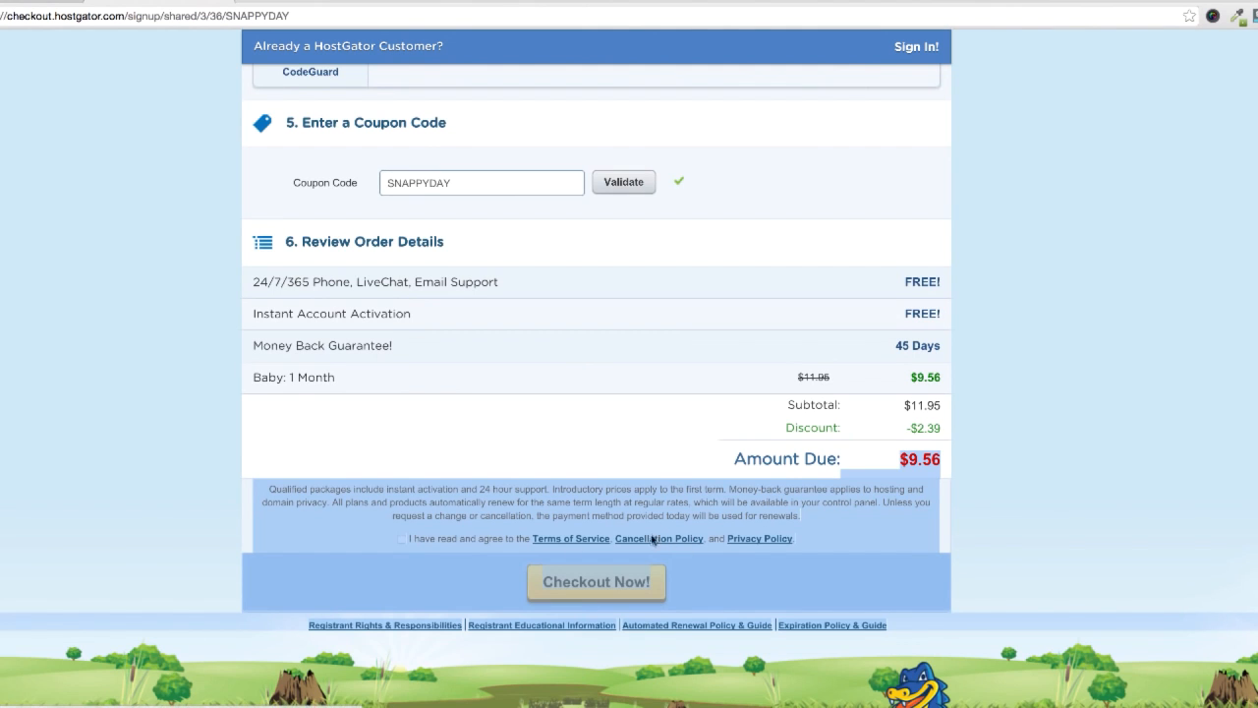
left_click(402, 539)
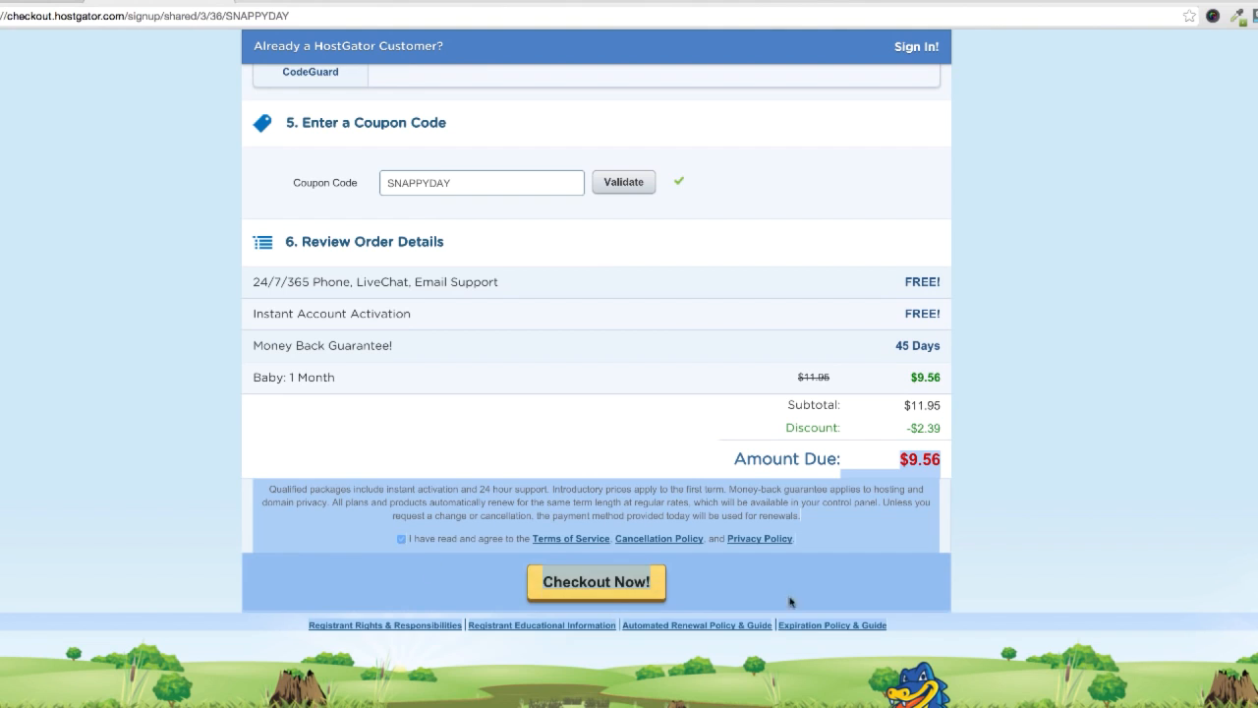
left_click(836, 600)
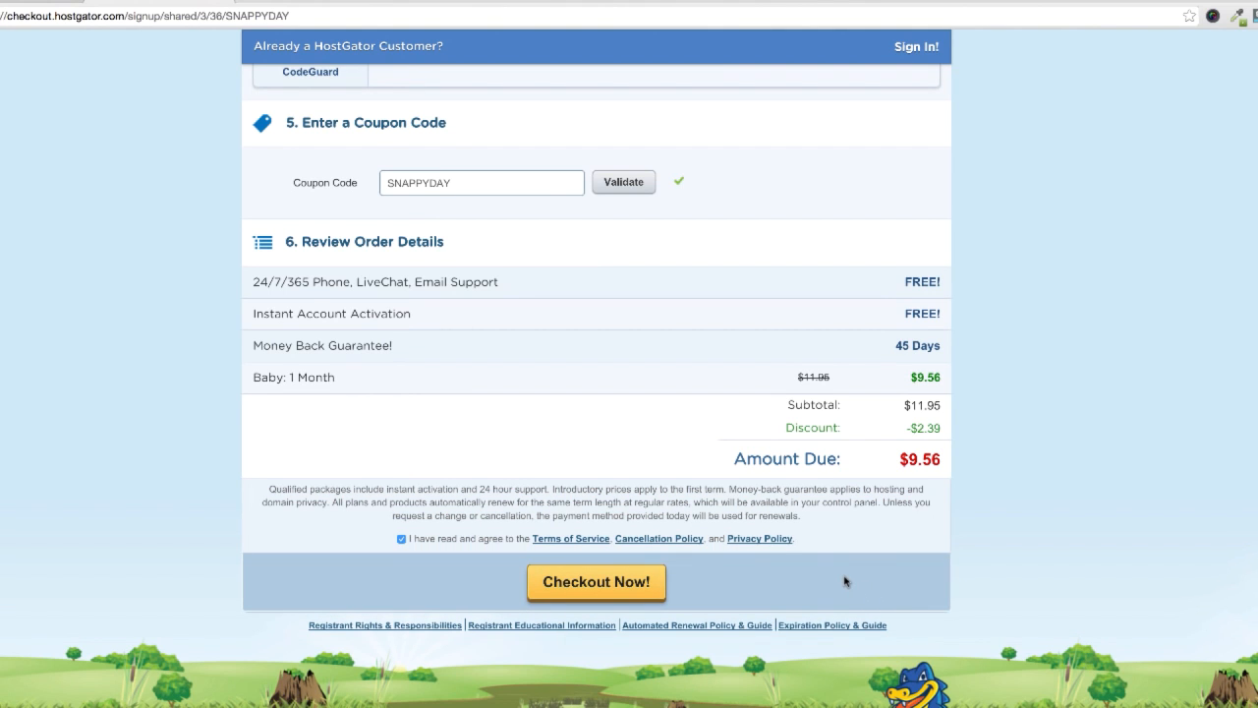
scroll(832, 573, "down", 1)
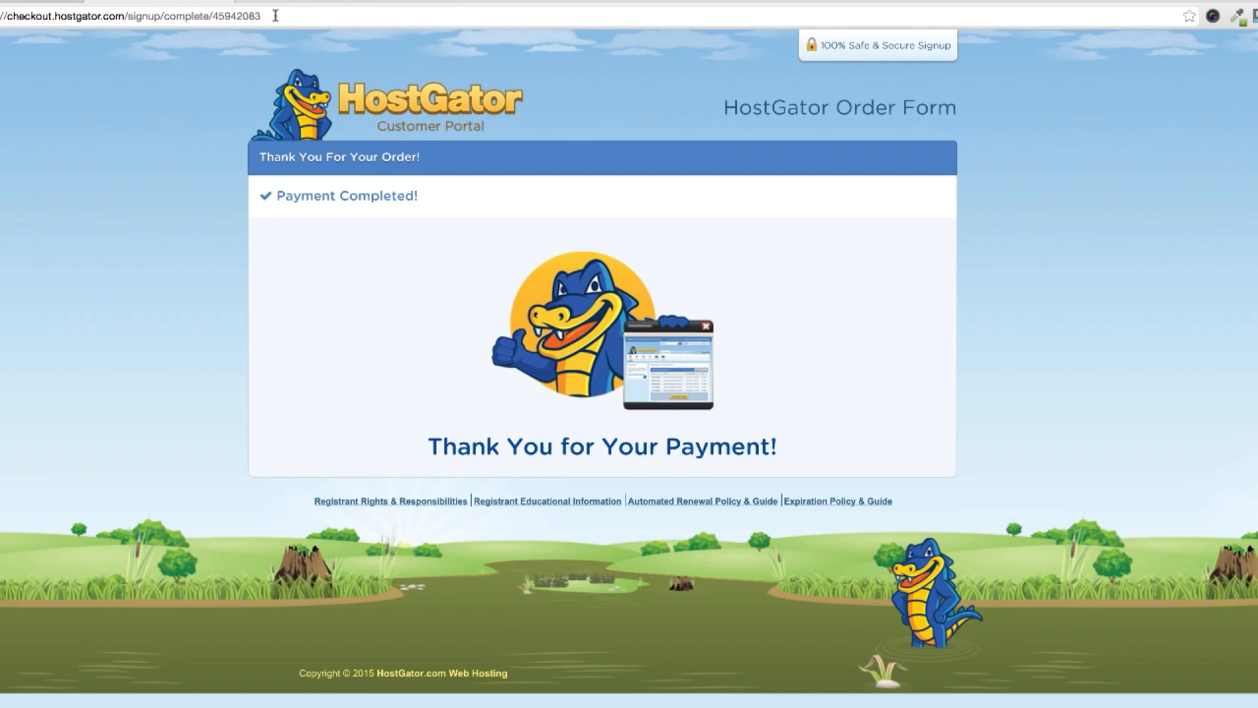
Step: Open the HostGator customer portal's account summary at checkout.hostgator.com
left_click_drag(275, 15, 131, 17)
key("BackSpace")
key("Return")
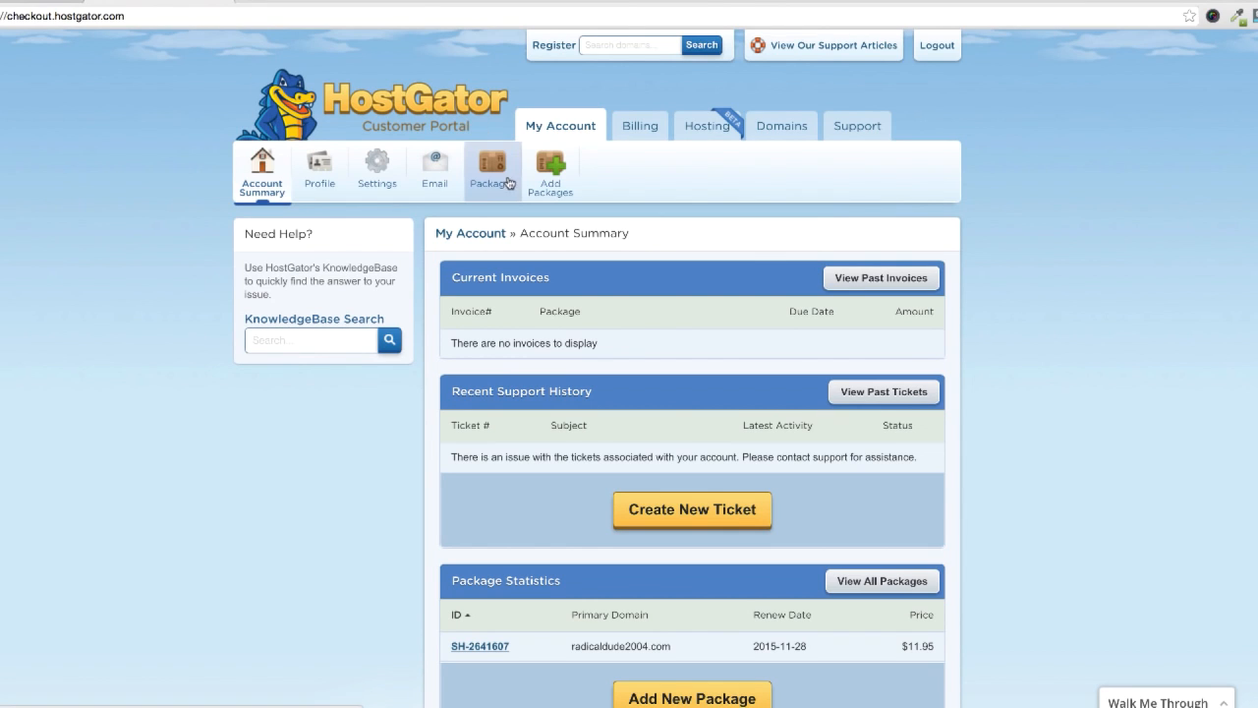
Step: Check the status and plan details of the radicaldude2004.com package, reloading its page by way of the account summary
left_click(499, 181)
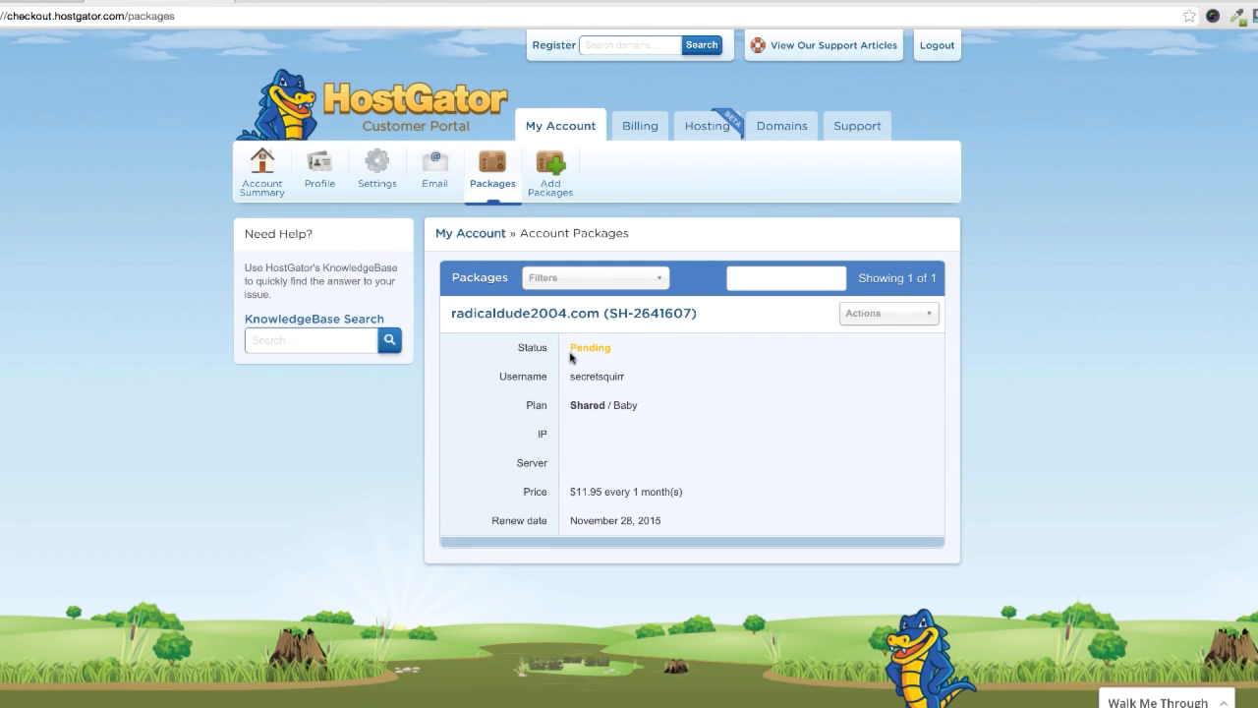
left_click_drag(570, 352, 682, 494)
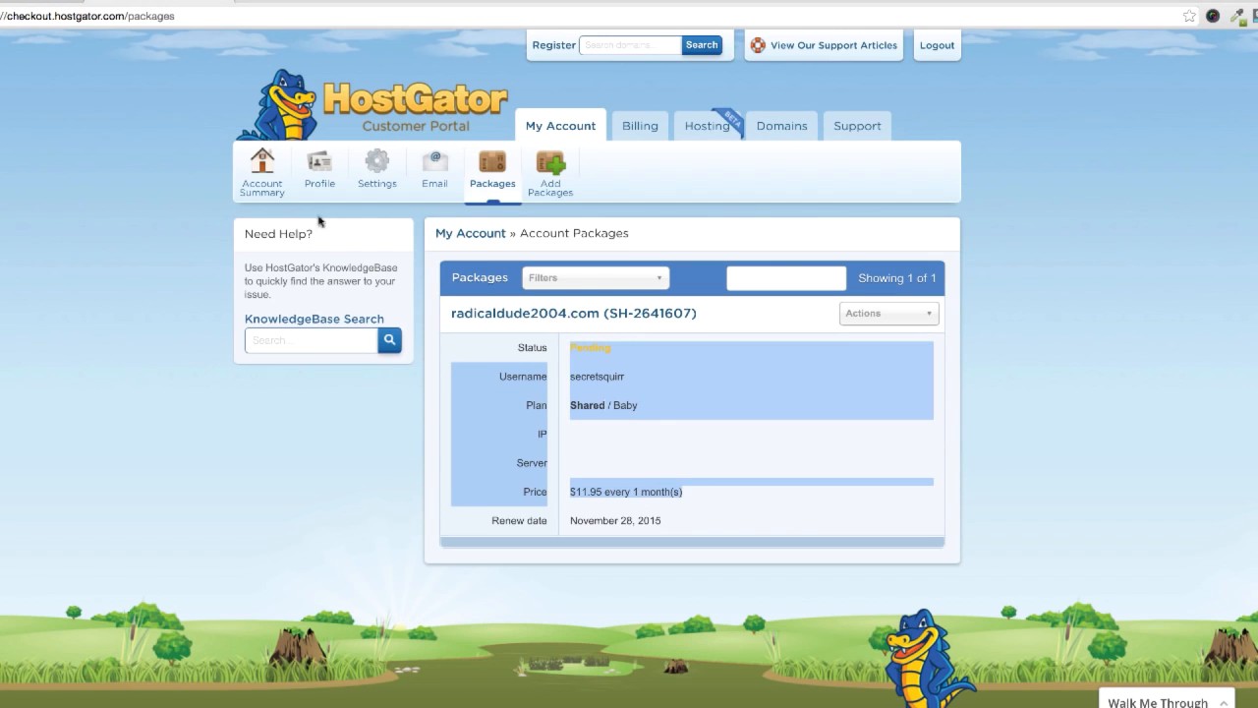
left_click(263, 181)
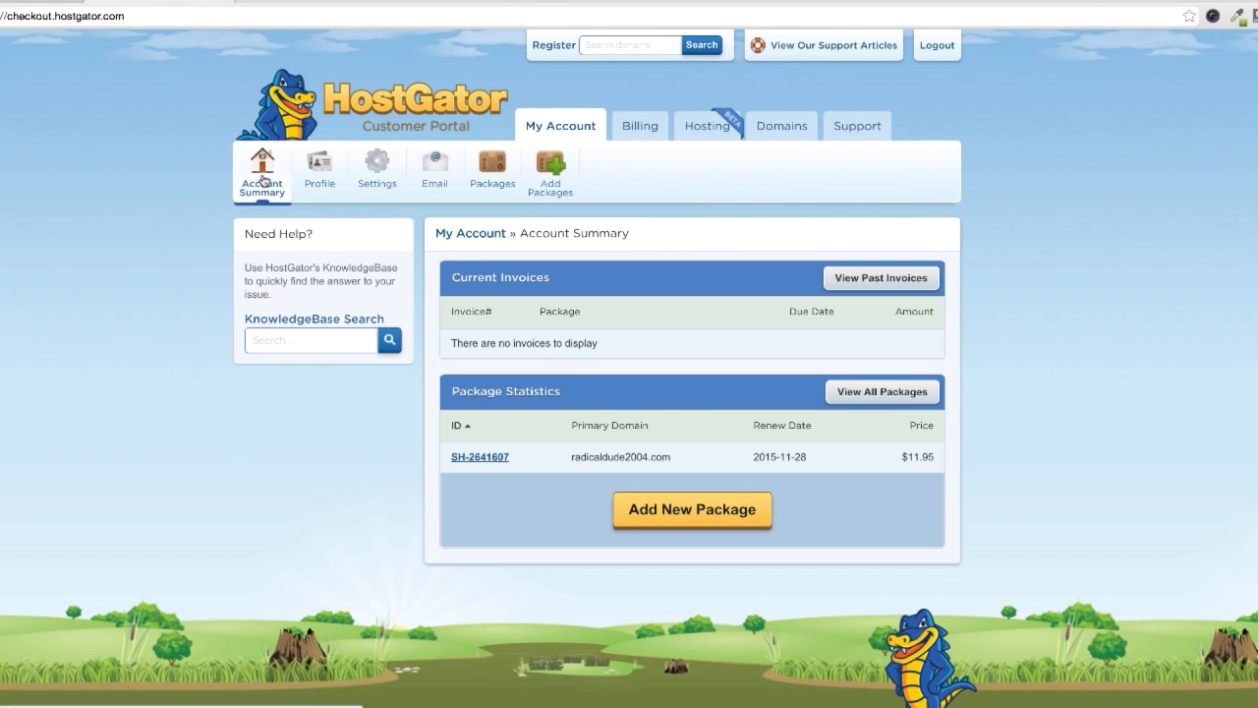
left_click(505, 185)
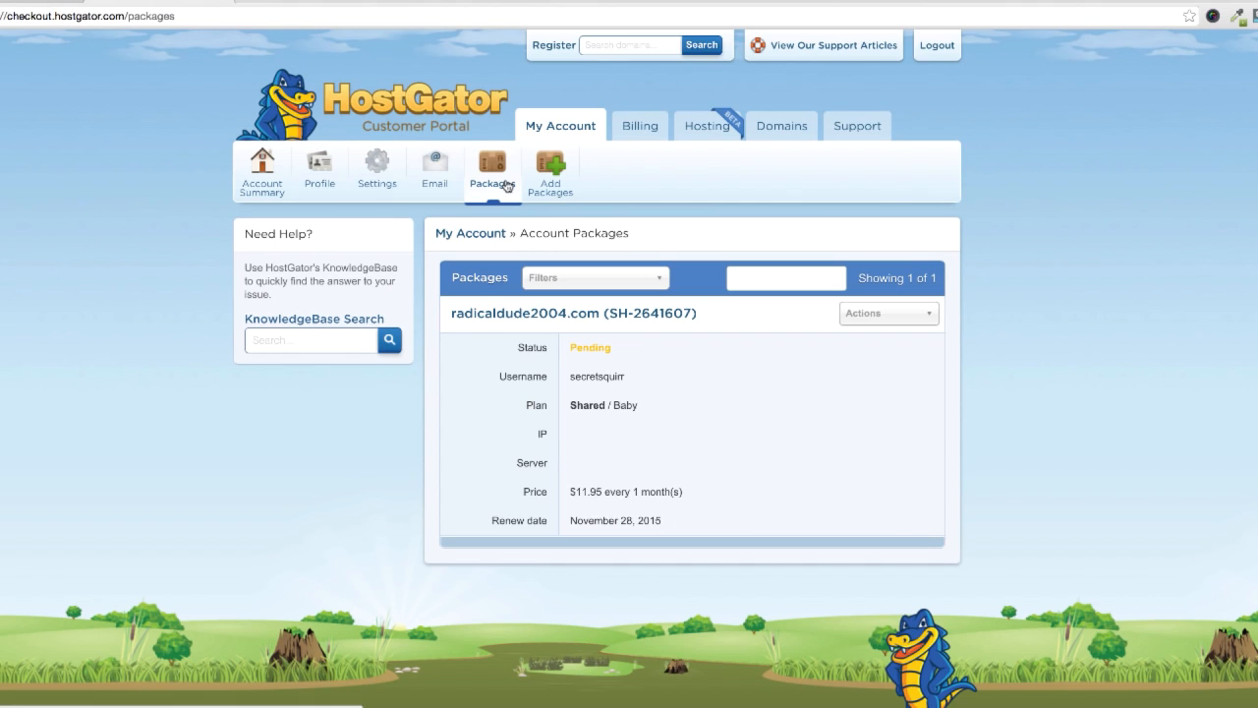
left_click_drag(611, 347, 587, 348)
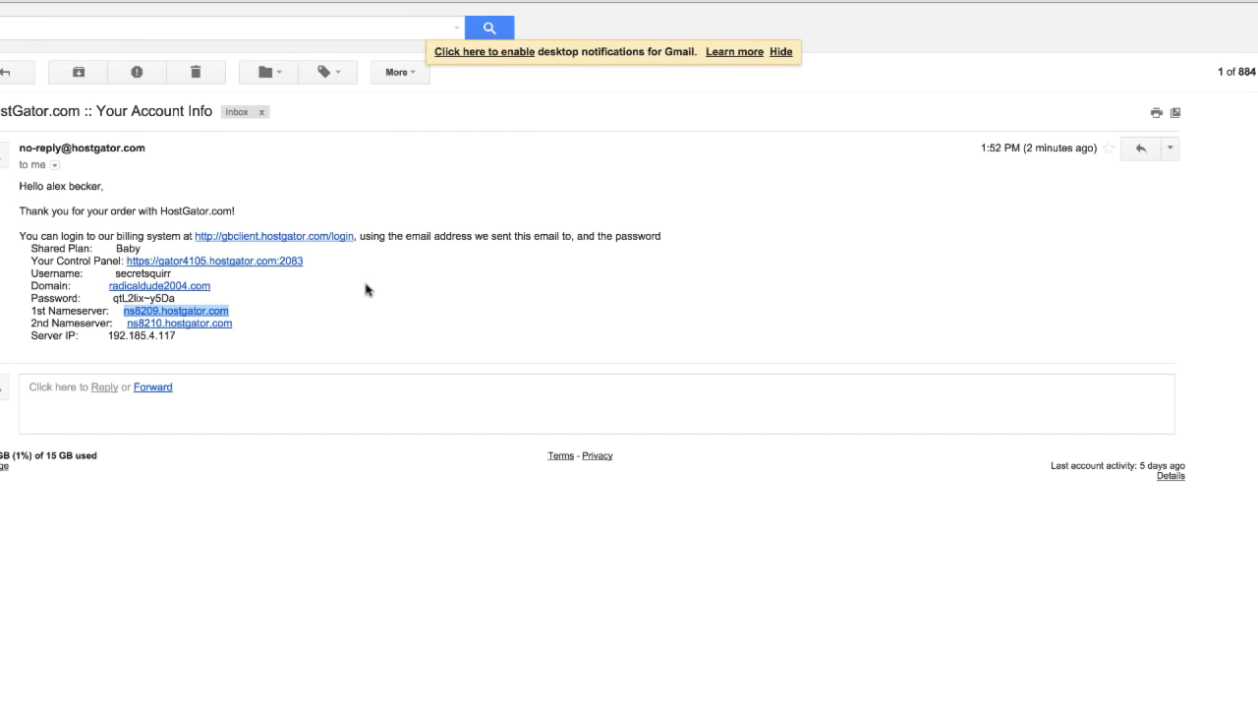
Step: Switch to Gmail and copy the first nameserver, ns8209.hostgator.com, from the HostGator account info email
left_click(266, 340)
left_click_drag(239, 342, 150, 147)
mouse_move(39, 146)
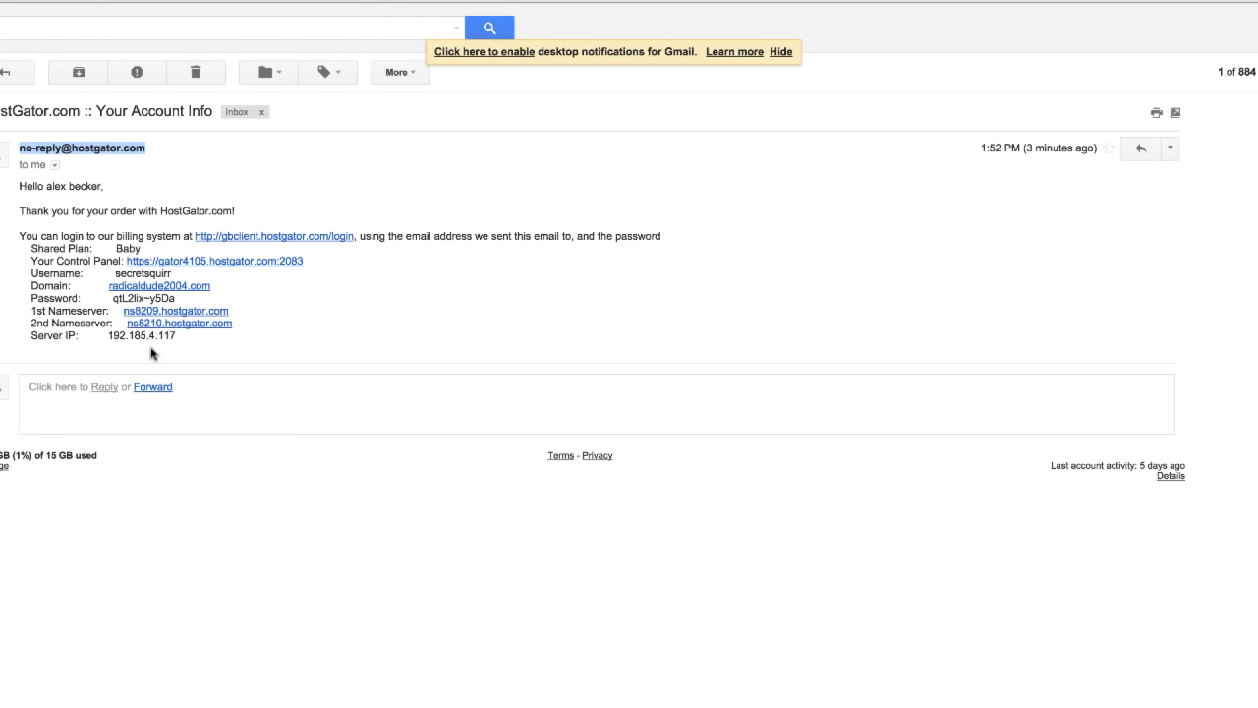
left_click_drag(237, 315, 124, 316)
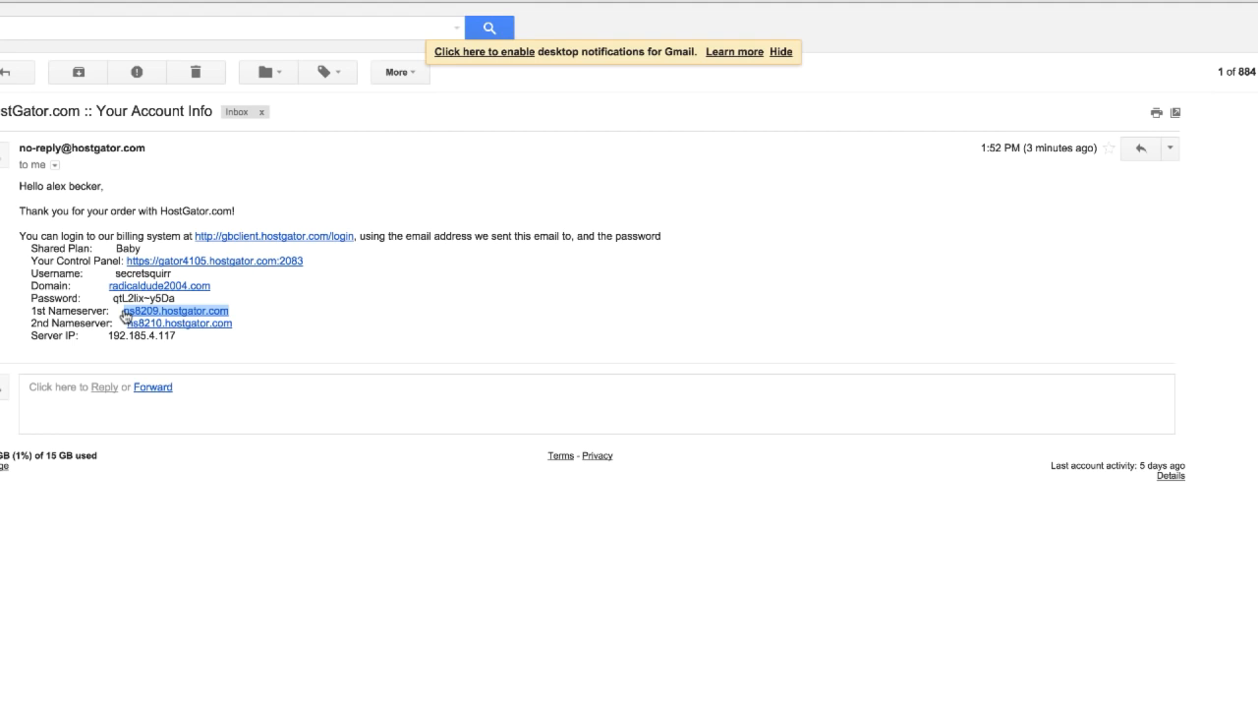
left_click(239, 311)
left_click_drag(237, 310, 125, 311)
key("ctrl+c")
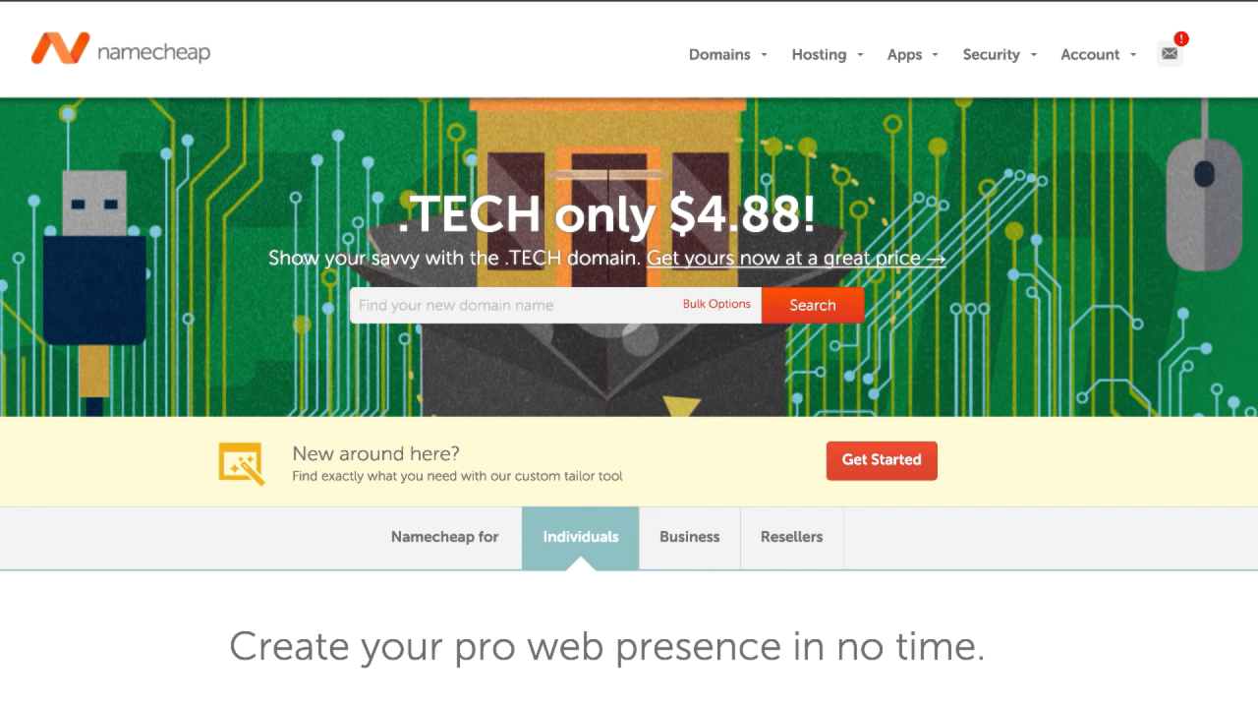
Step: Switch to Namecheap and open the nameserver settings of radicaldude2004.com for editing
mouse_move(175, 2)
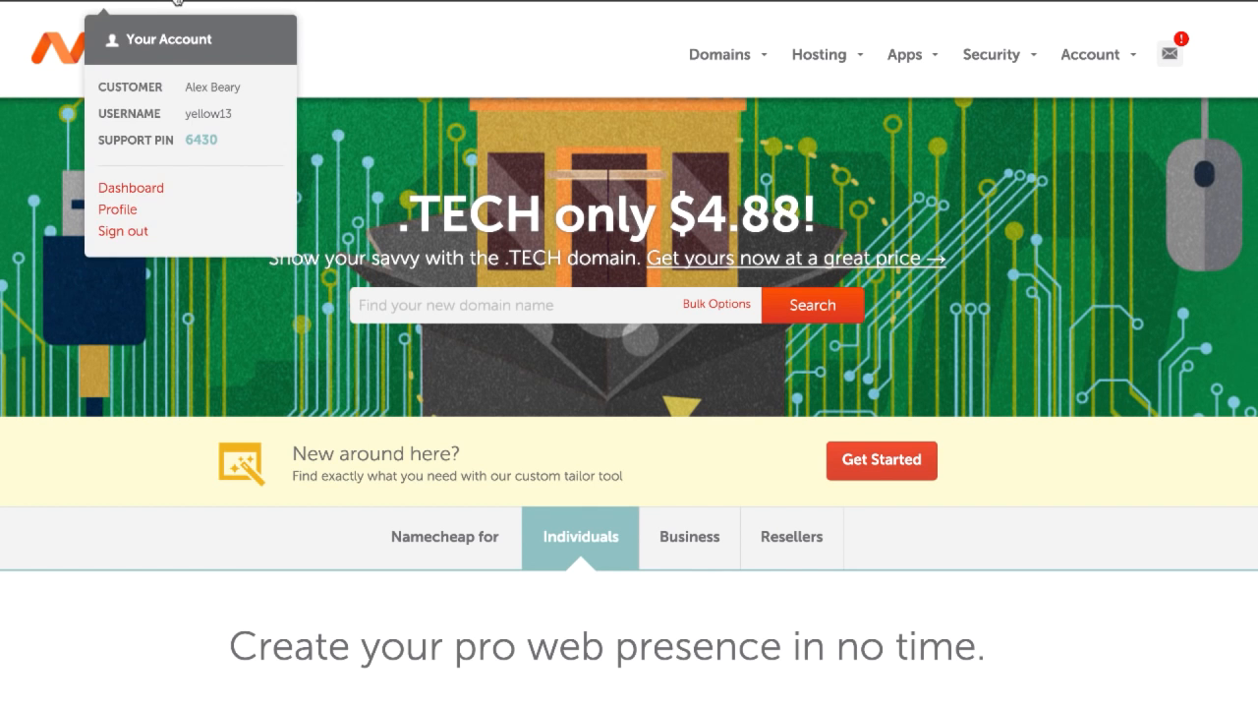
left_click(147, 199)
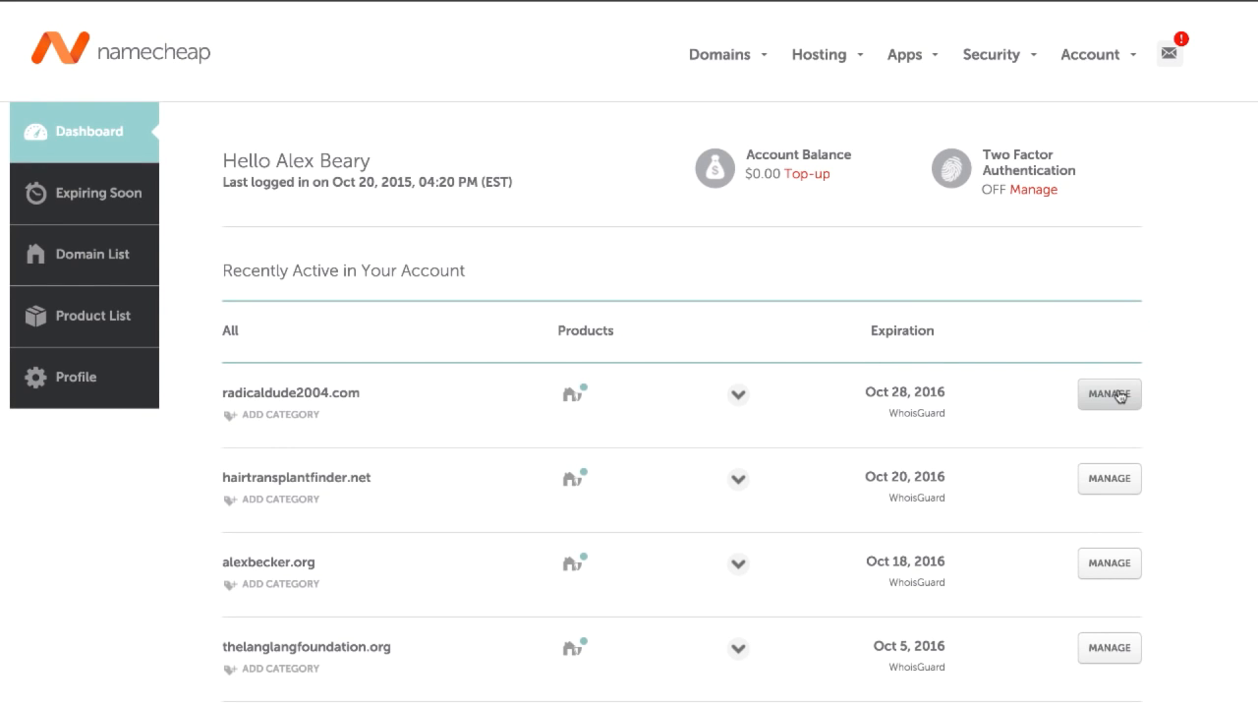
left_click(1120, 395)
scroll(755, 595, "down", 15)
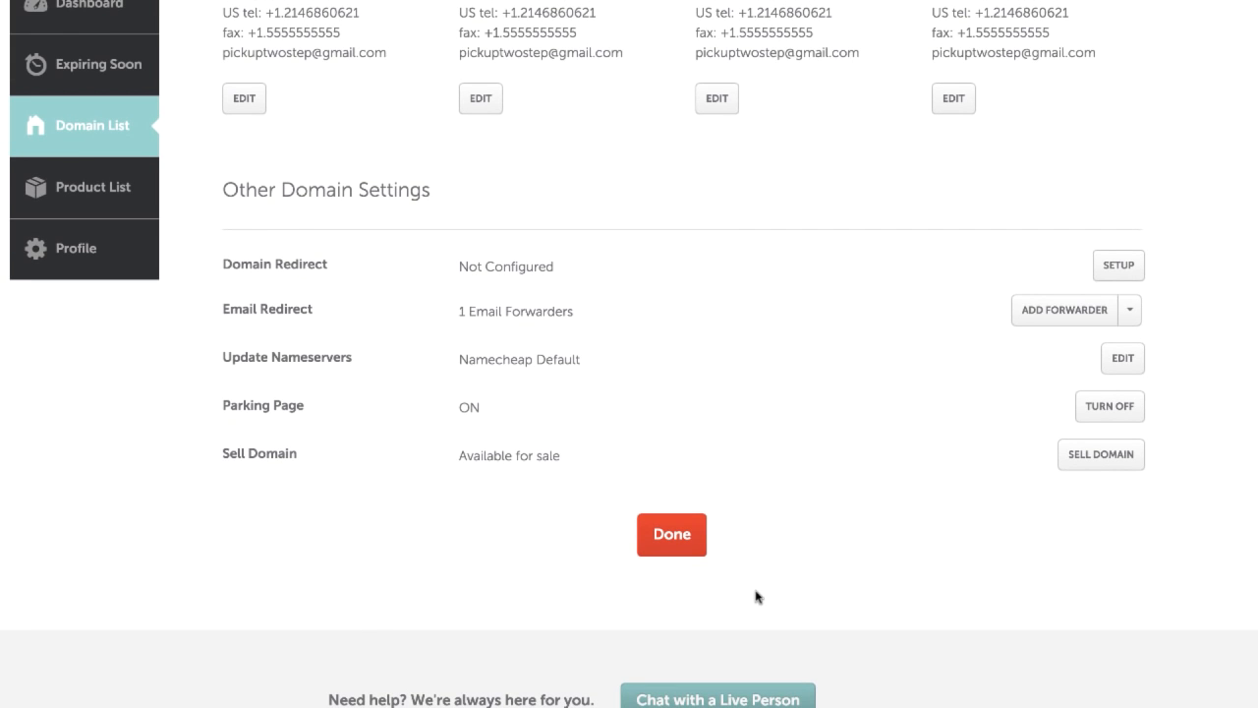
scroll(759, 591, "down", 3)
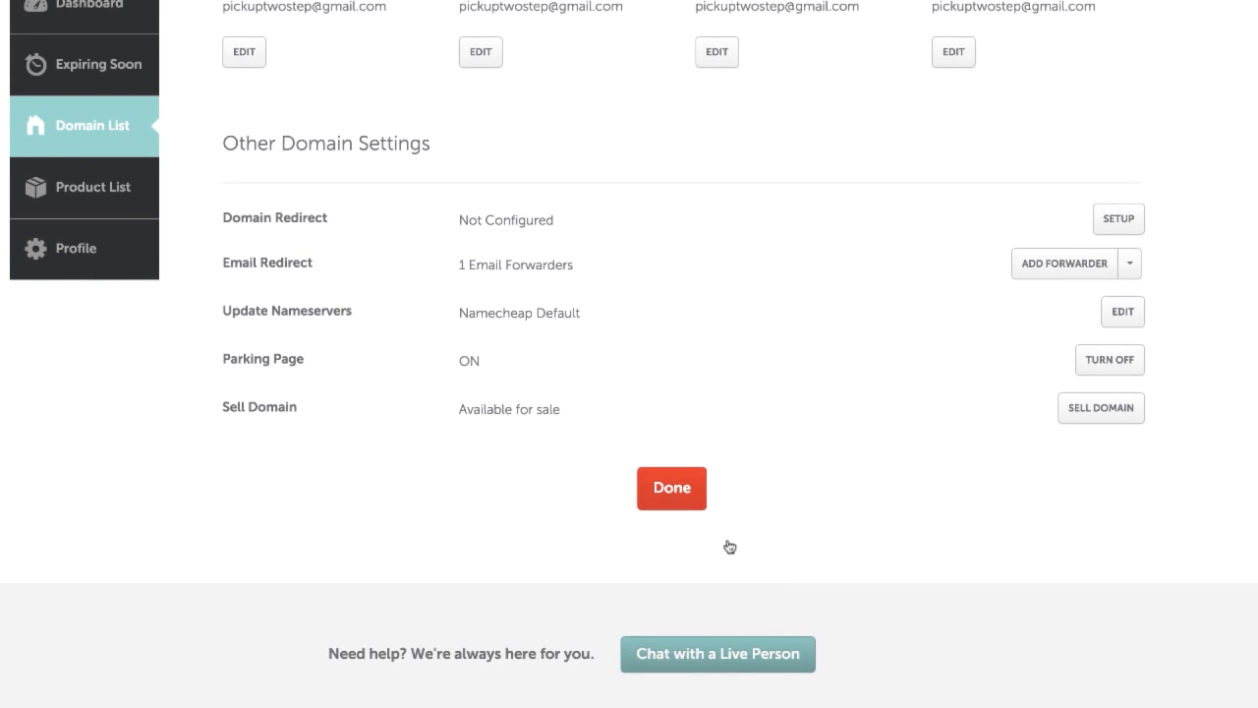
left_click_drag(225, 315, 353, 316)
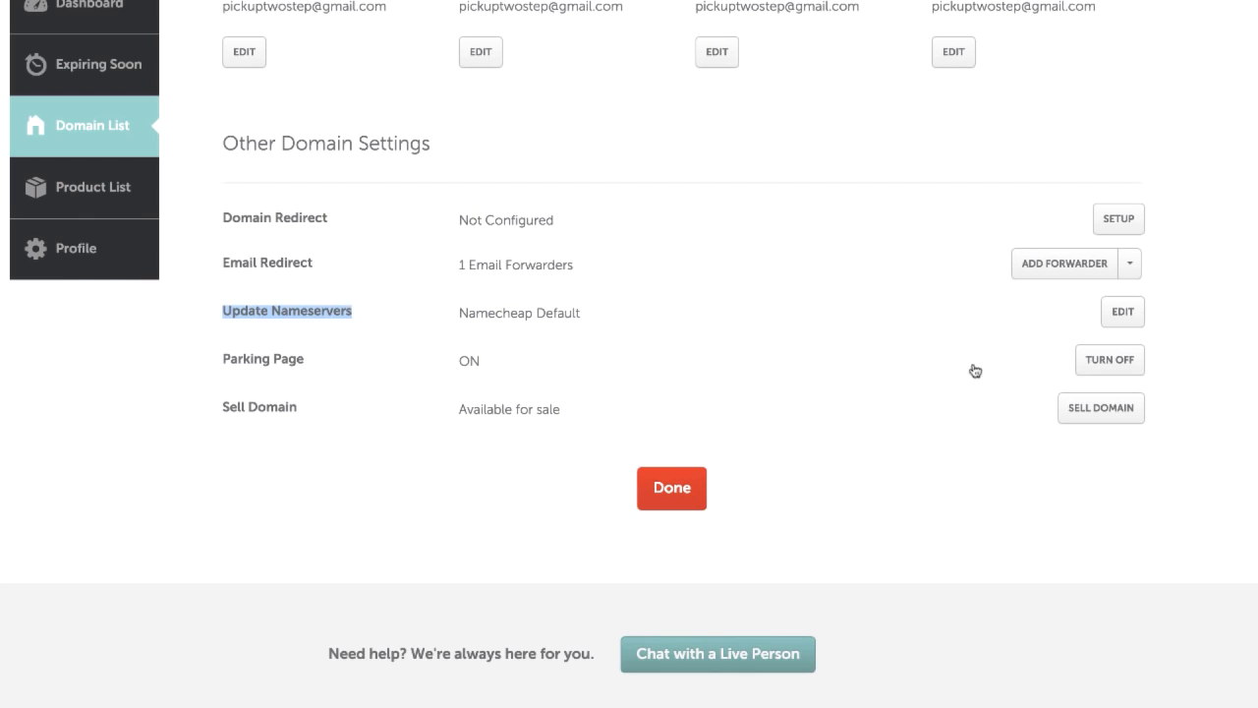
left_click(1128, 321)
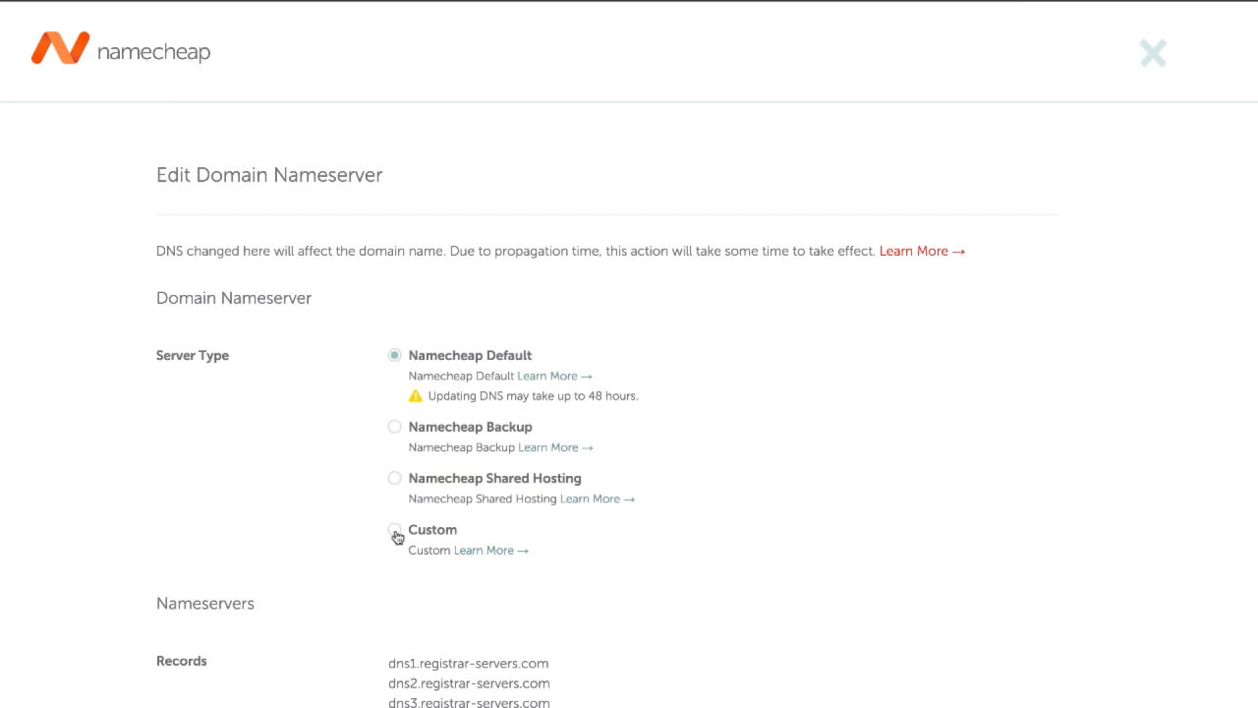
Step: Set the domain's server type to Custom and enter ns8209.hostgator.com as Nameserver 1
left_click(396, 535)
scroll(525, 561, "down", 4)
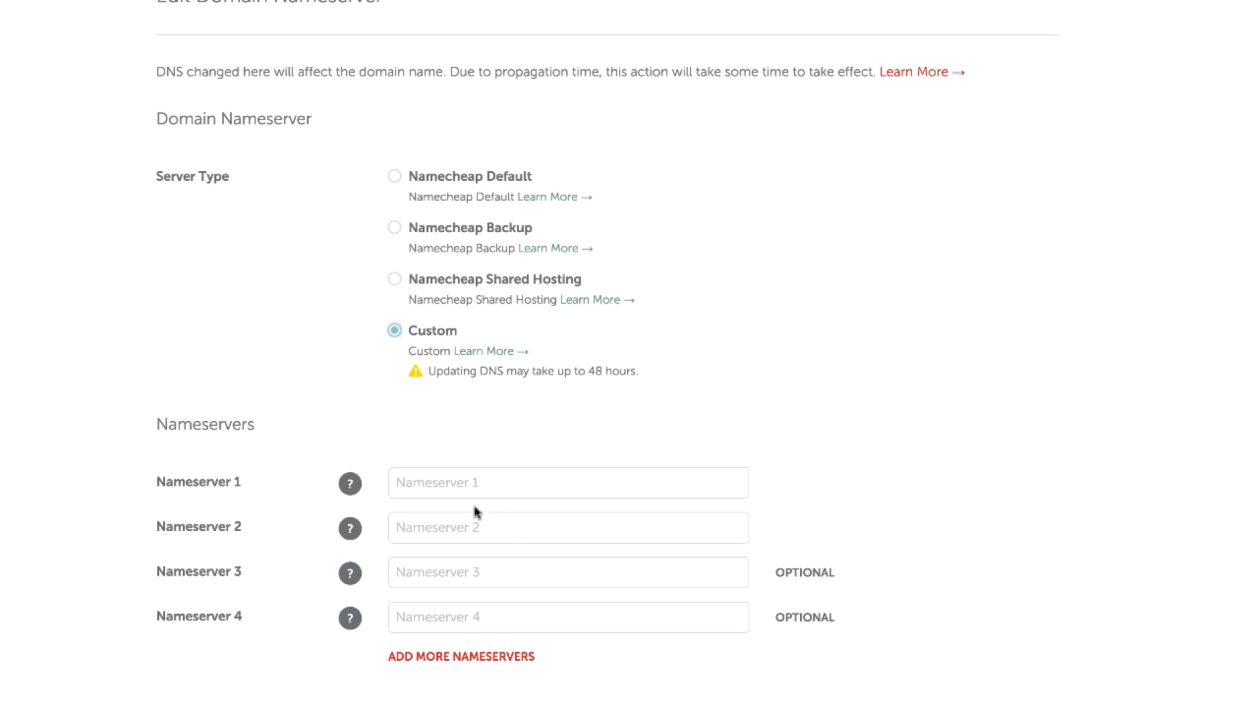
left_click(461, 482)
key("ctrl+v")
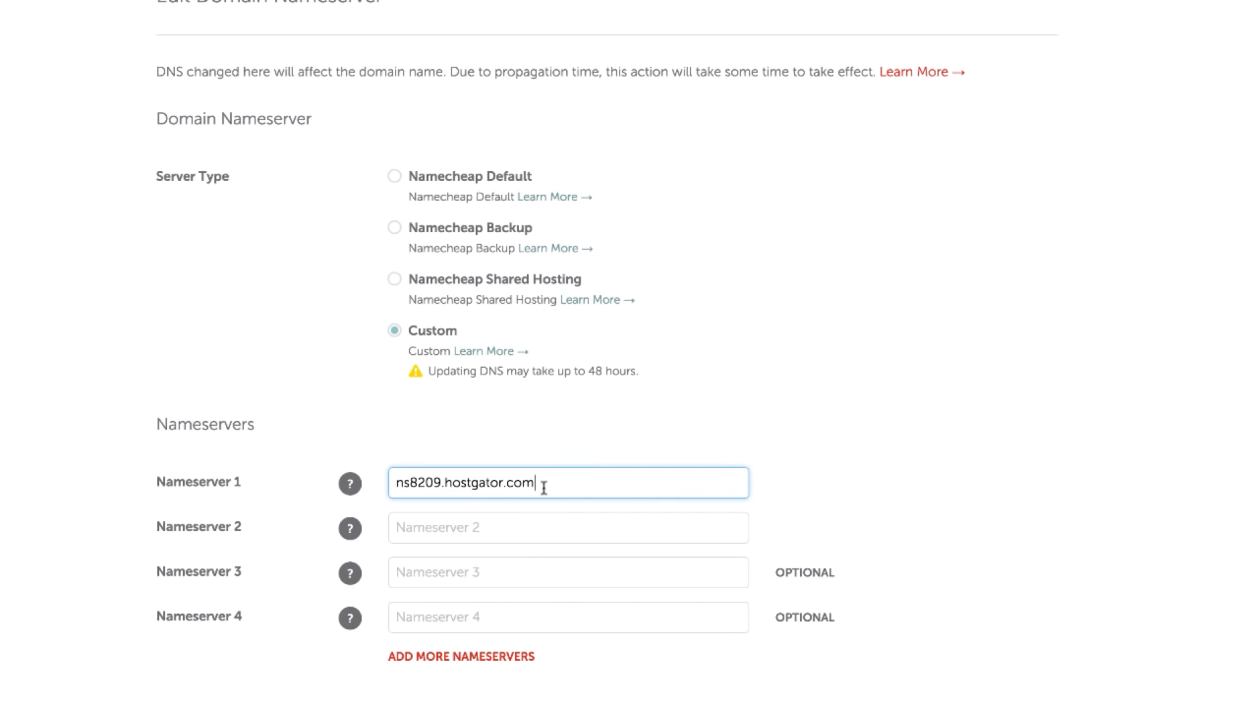
left_click_drag(543, 486, 364, 478)
Step: Copy ns8210.hostgator.com from the HostGator email into Nameserver 2 and save the domain's nameserver settings
left_click(196, 2)
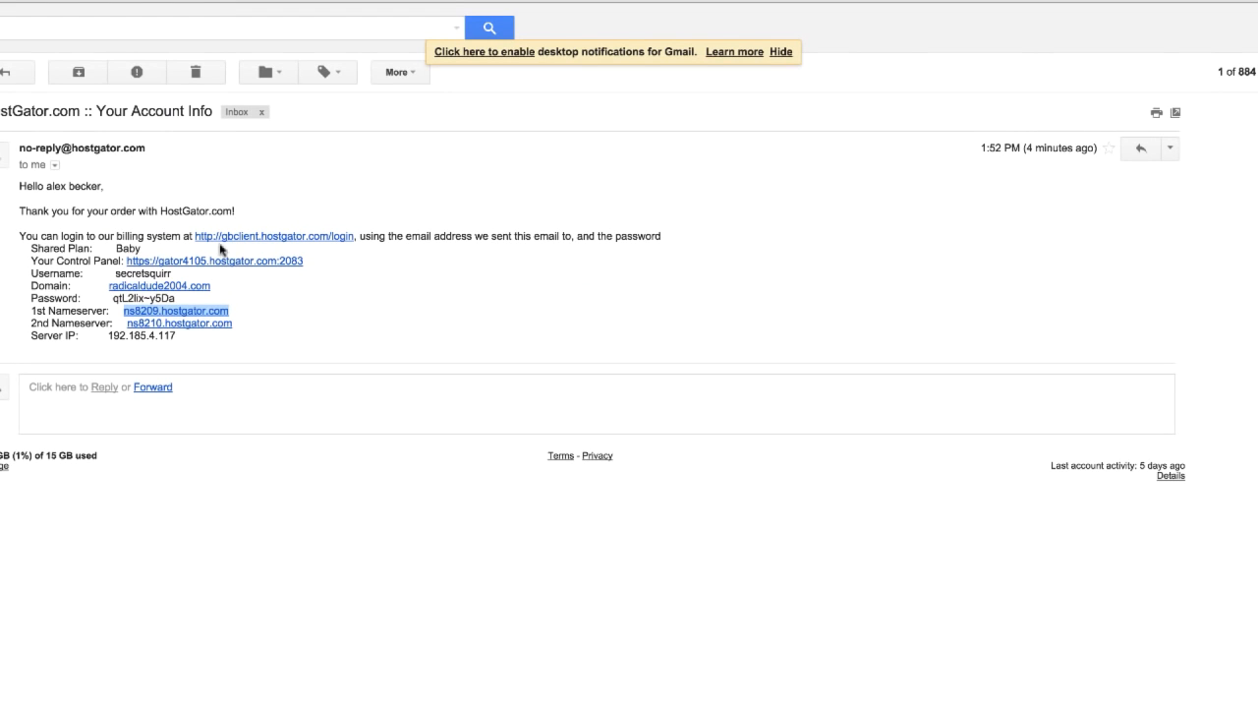
left_click_drag(238, 325, 120, 323)
key("super+c")
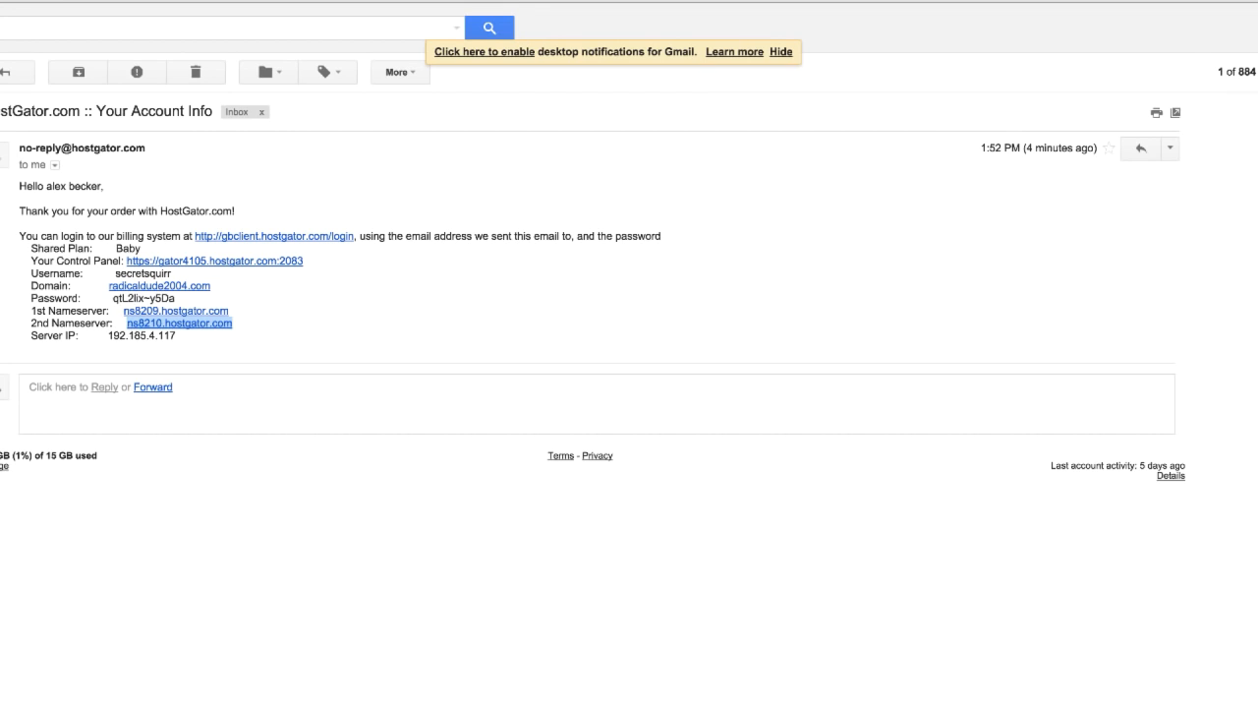
left_click(324, 2)
left_click(464, 536)
key("super+v")
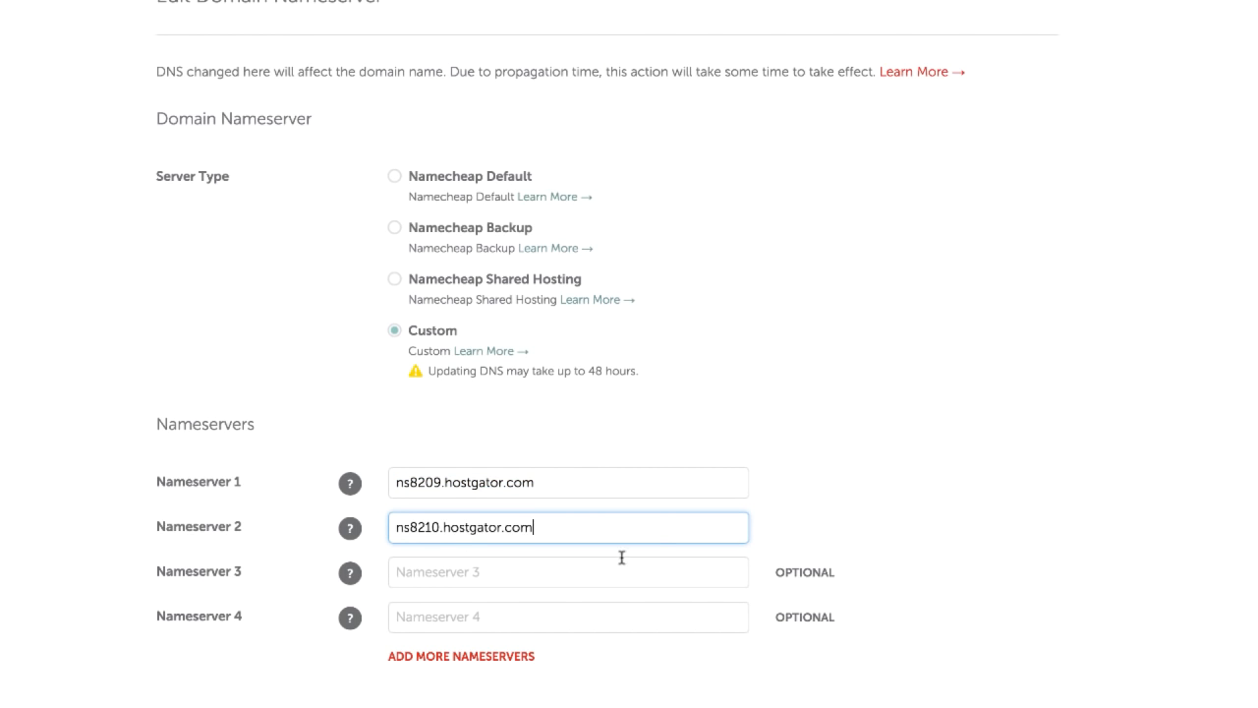
scroll(672, 655, "down", 2)
left_click(596, 664)
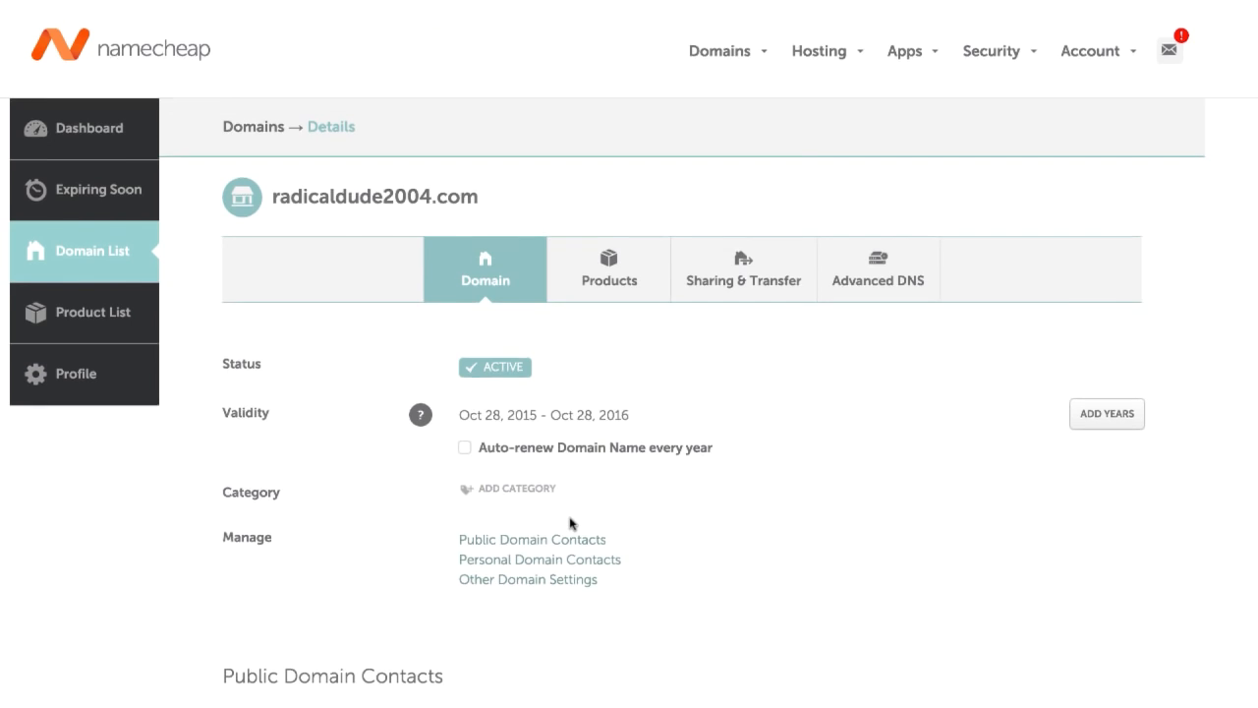
Step: Copy the domain name radicaldude2004.com from its details page and load it in a new browser tab
scroll(598, 549, "up", 3)
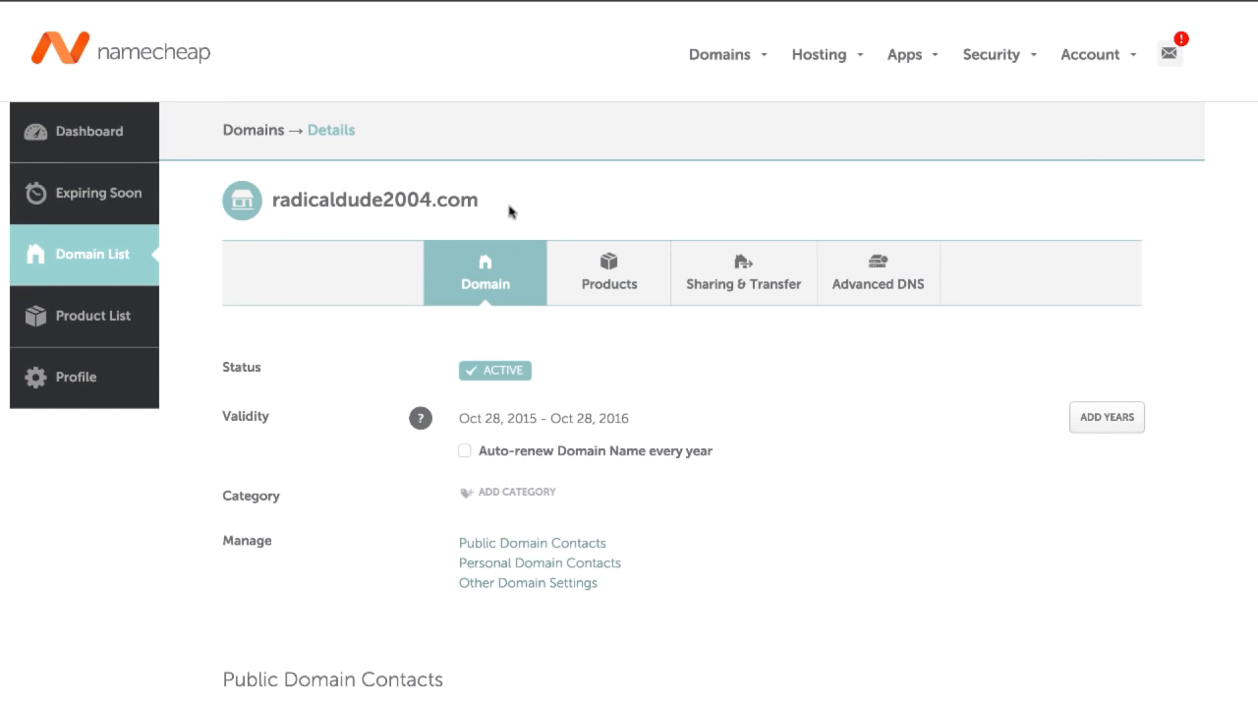
left_click_drag(509, 208, 272, 202)
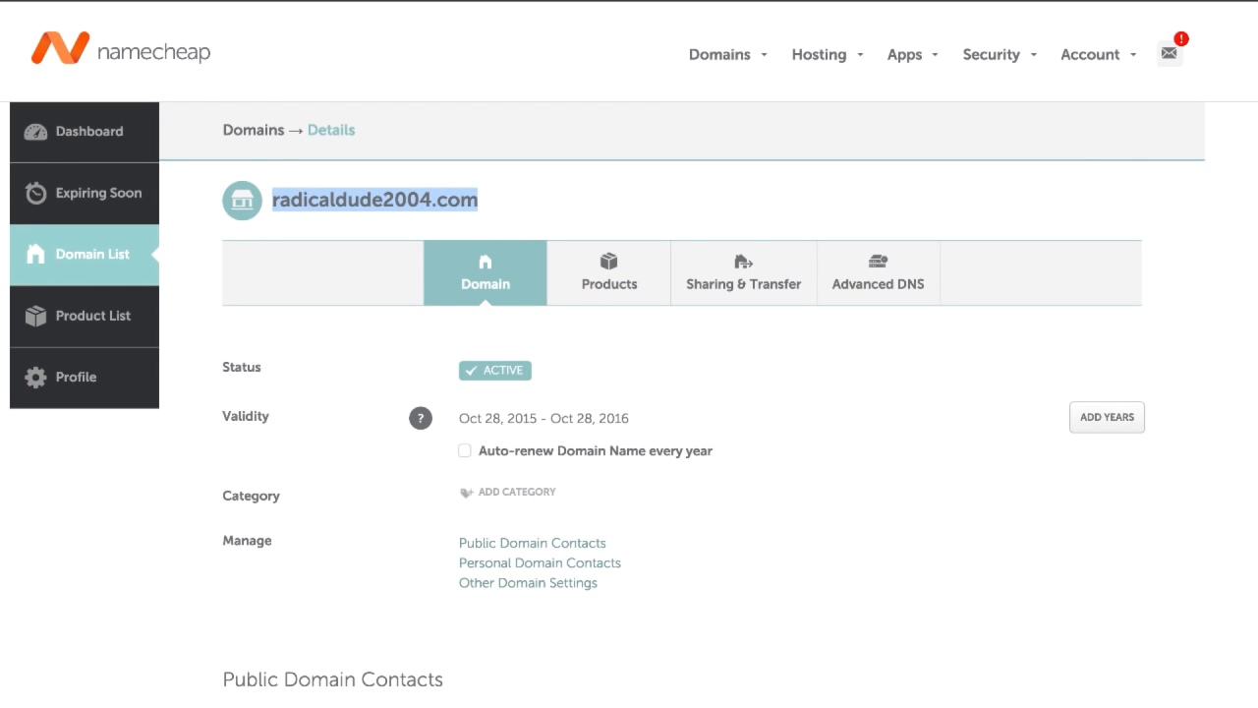
key("ctrl+t")
key("Return")
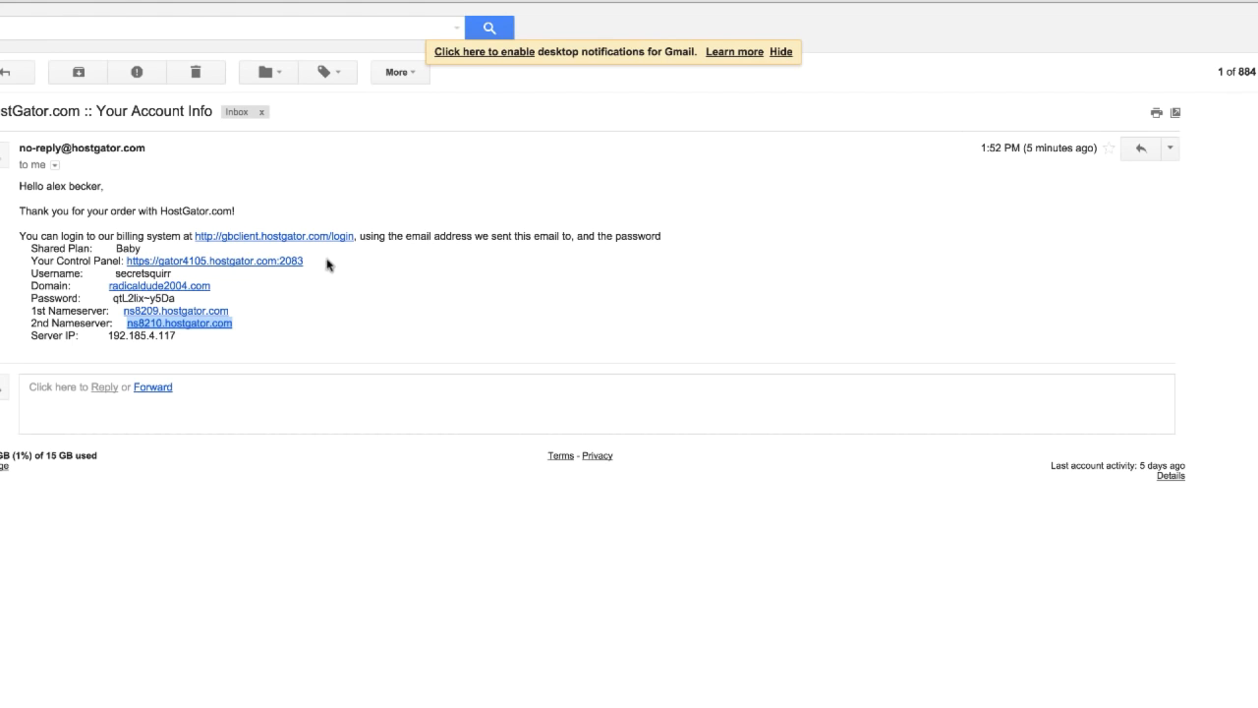
Step: Open the hosting control panel link from the HostGator account email in a new browser tab
left_click_drag(328, 263, 131, 267)
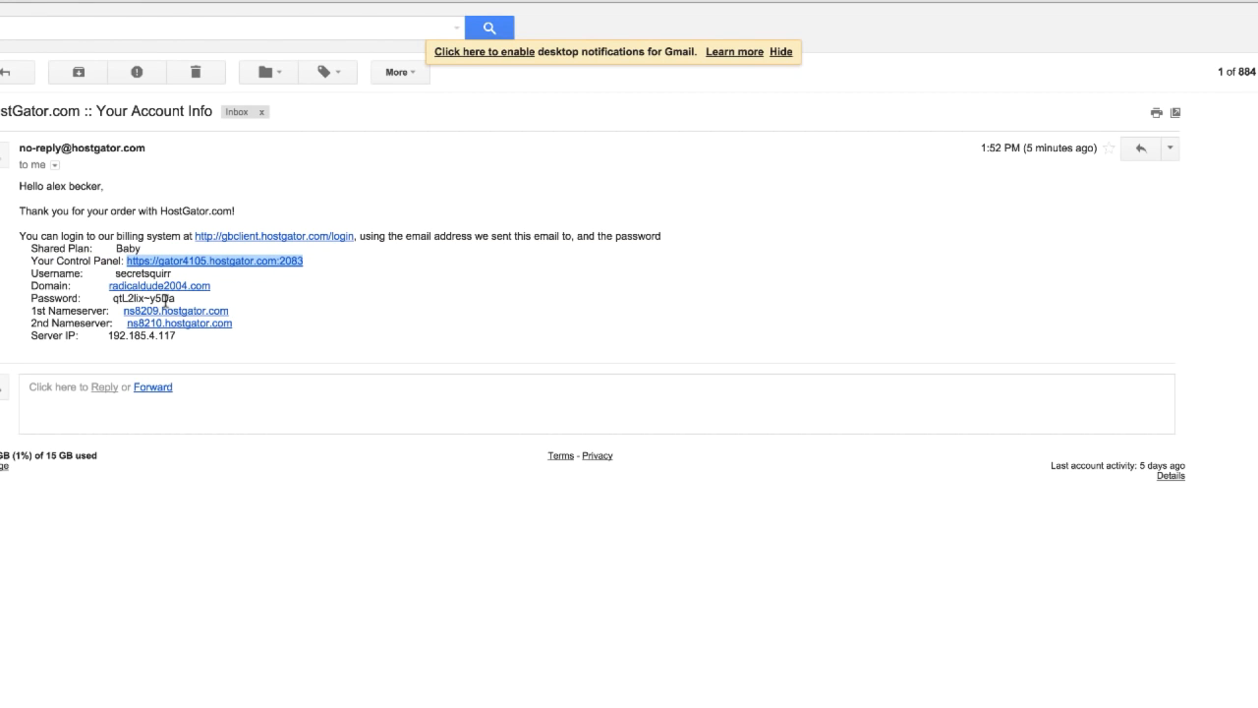
left_click_drag(185, 300, 109, 300)
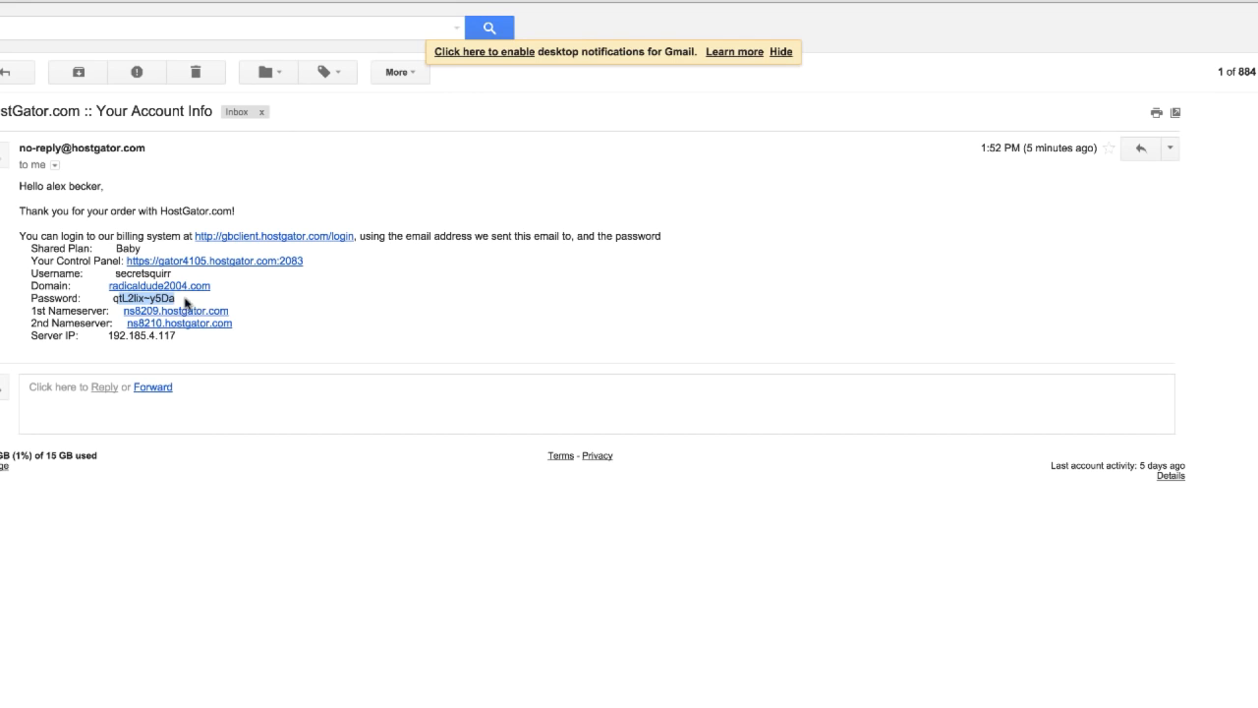
left_click_drag(181, 300, 119, 296)
left_click_drag(187, 344, 108, 337)
right_click(276, 262)
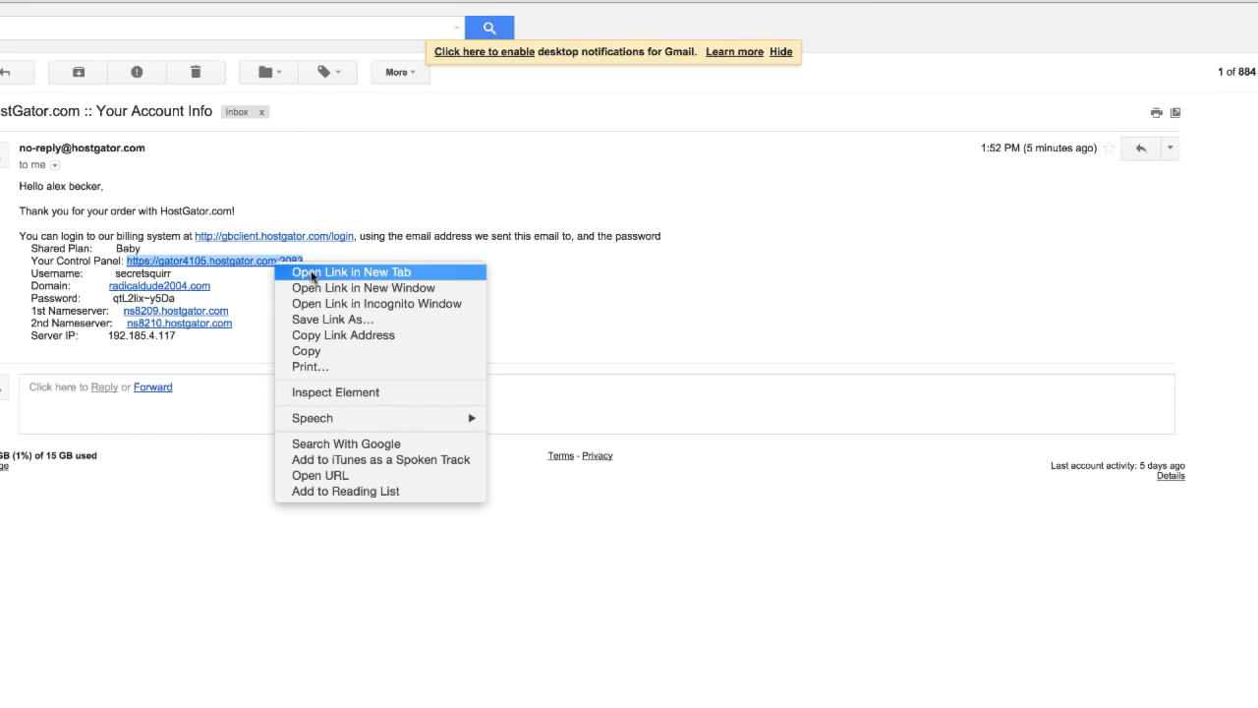
left_click(314, 273)
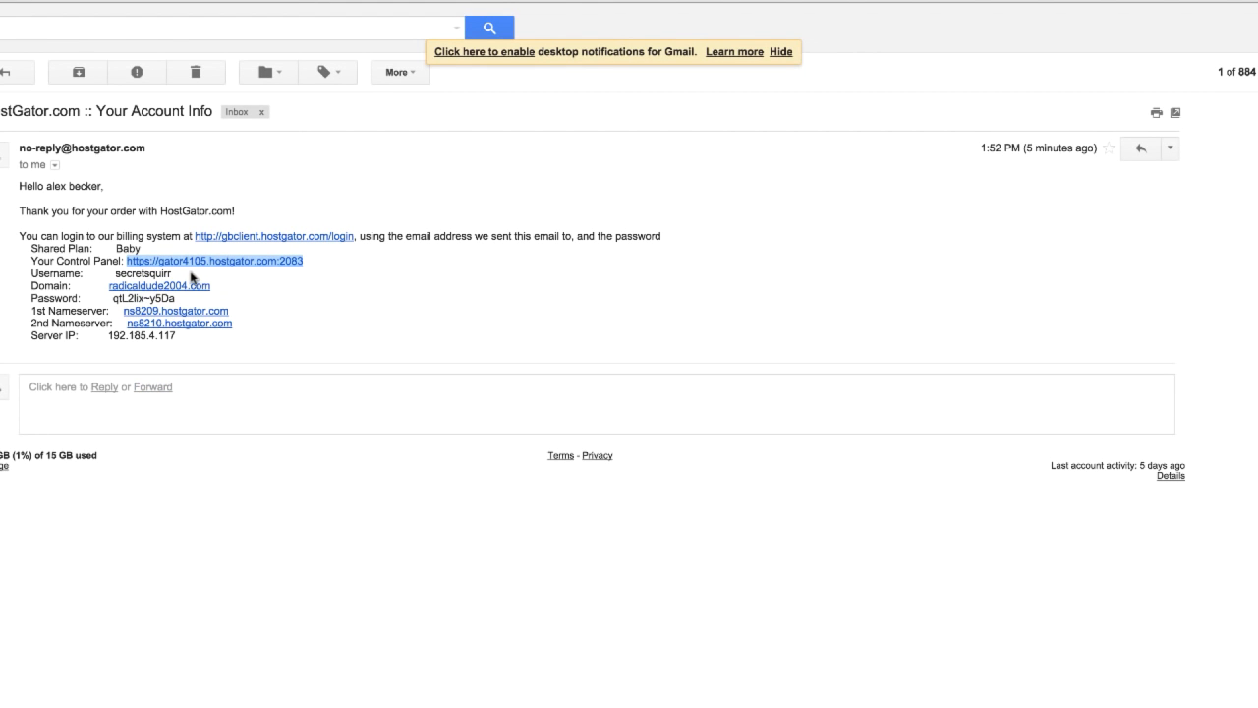
Step: Copy the username and account password from the HostGator email into the cPanel login form and log in
left_click_drag(171, 273, 114, 275)
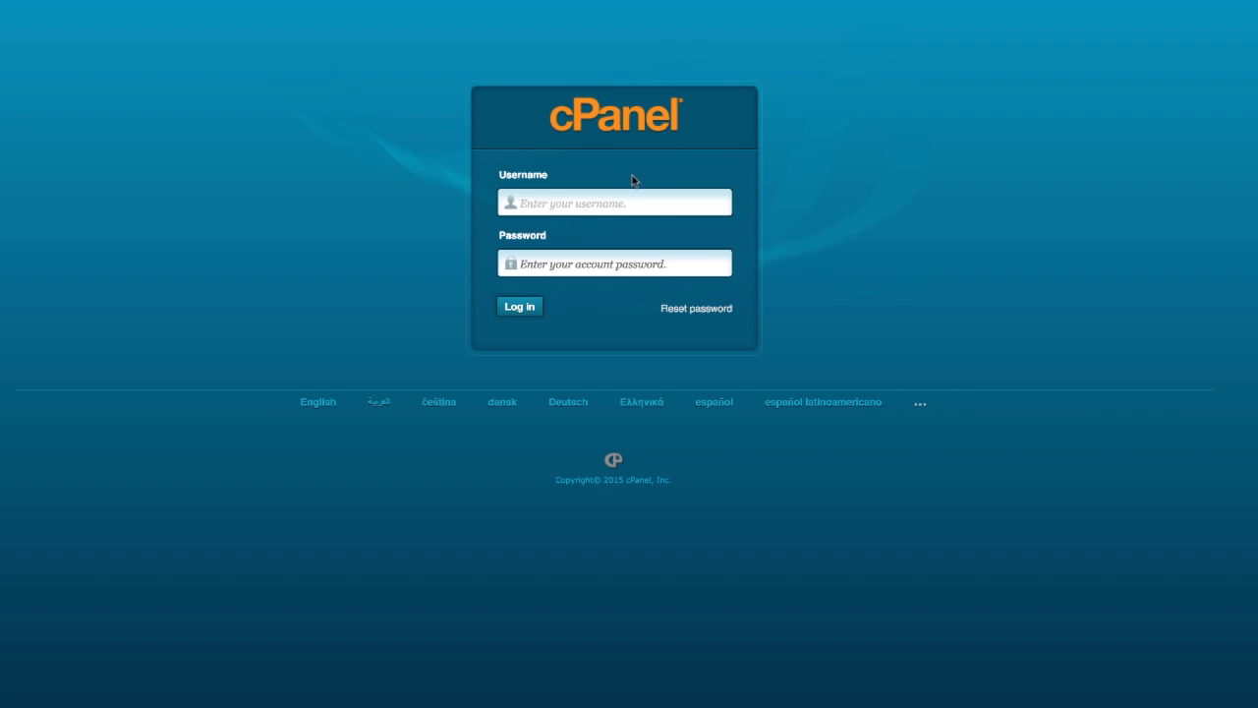
type("secretsquirr")
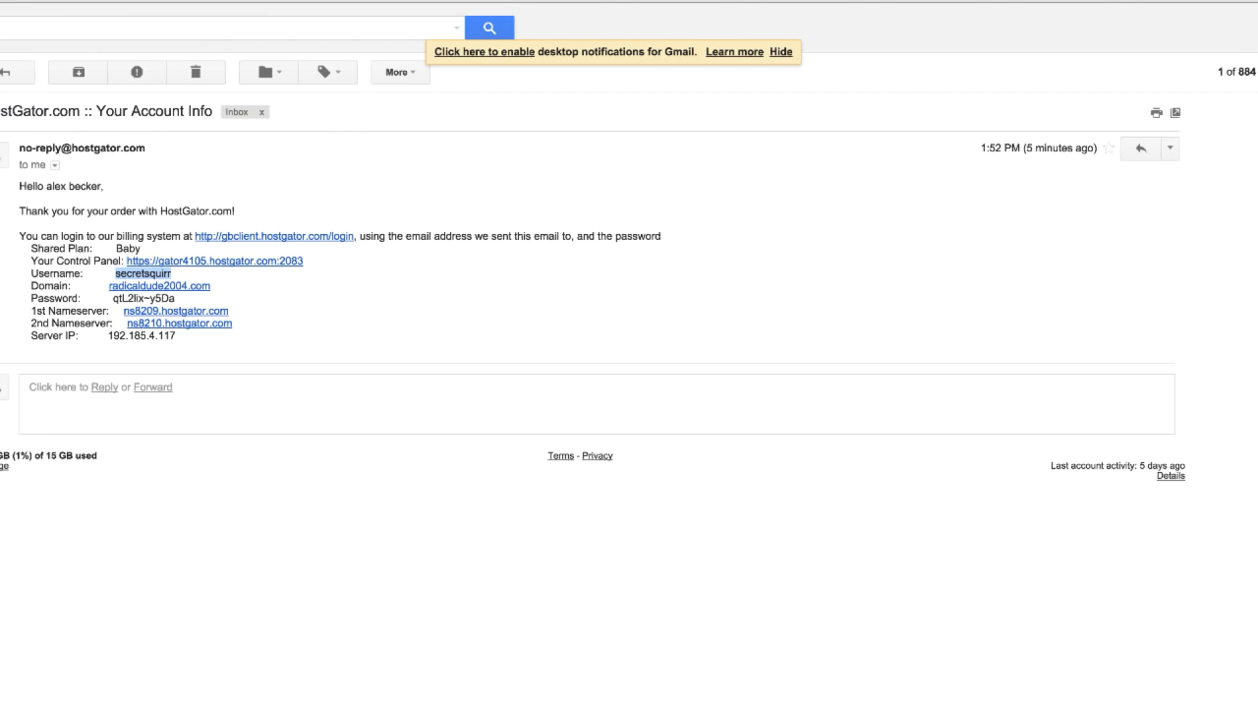
left_click_drag(178, 297, 112, 298)
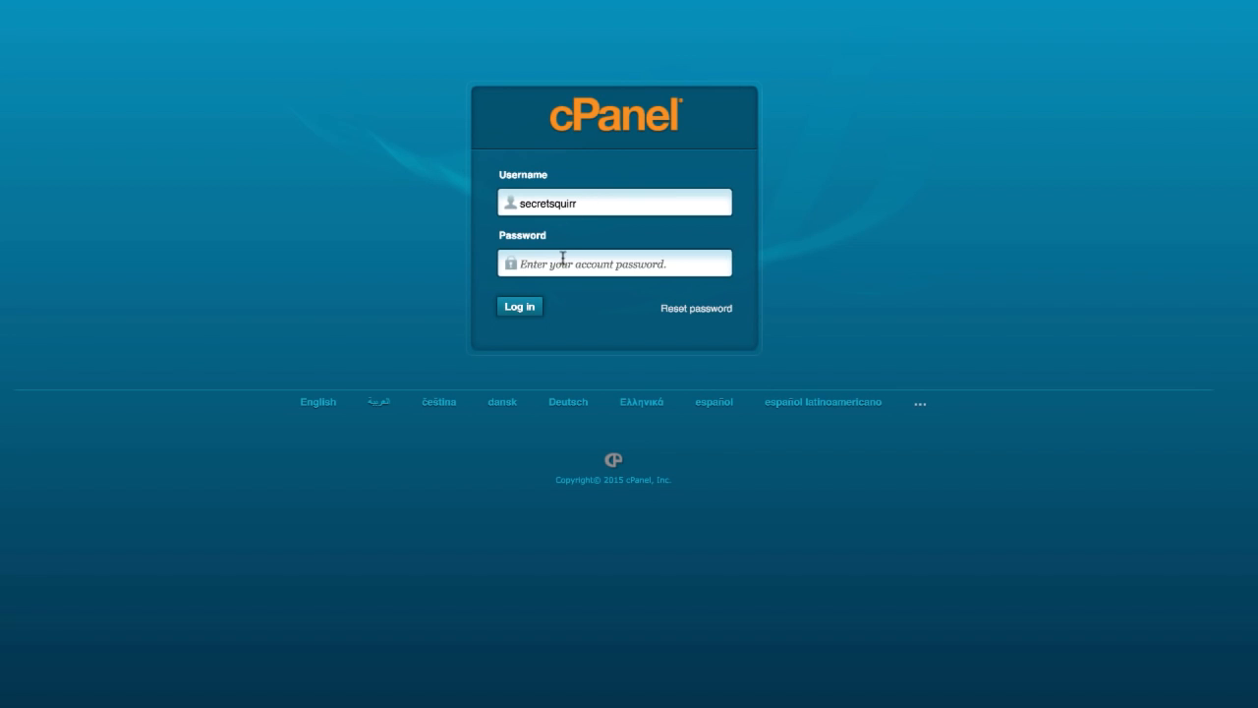
left_click(562, 258)
key("ctrl+v")
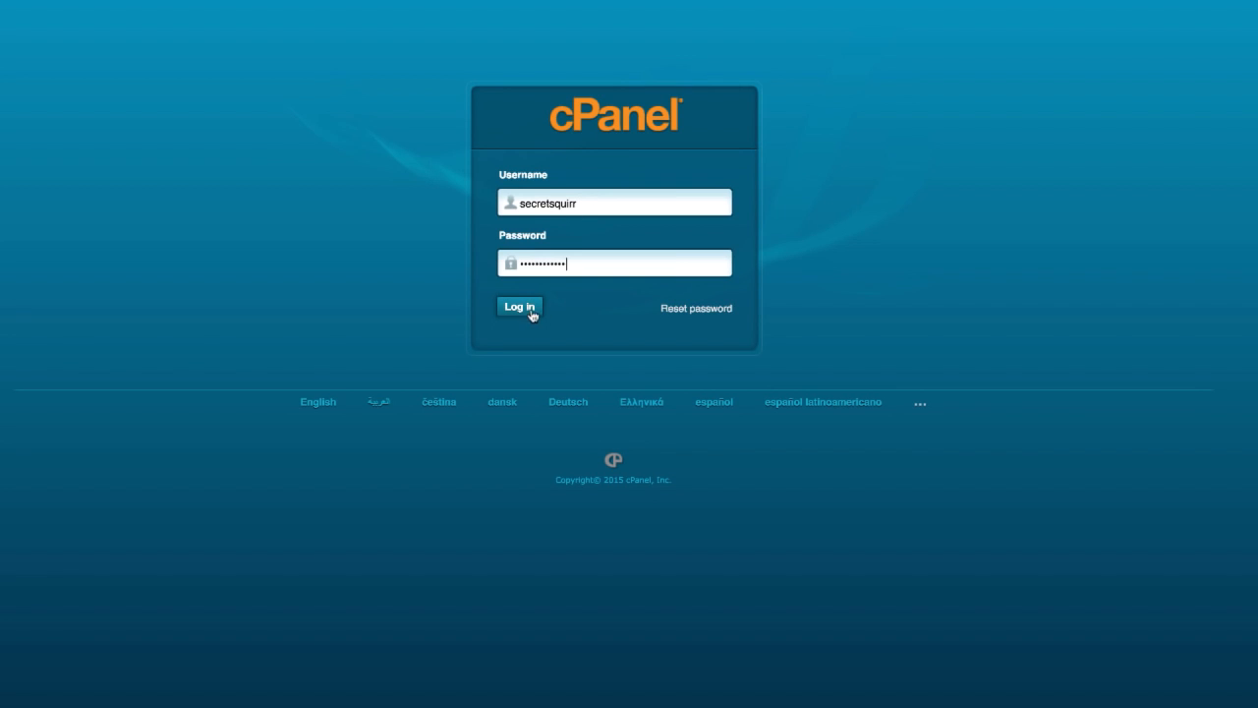
left_click(521, 307)
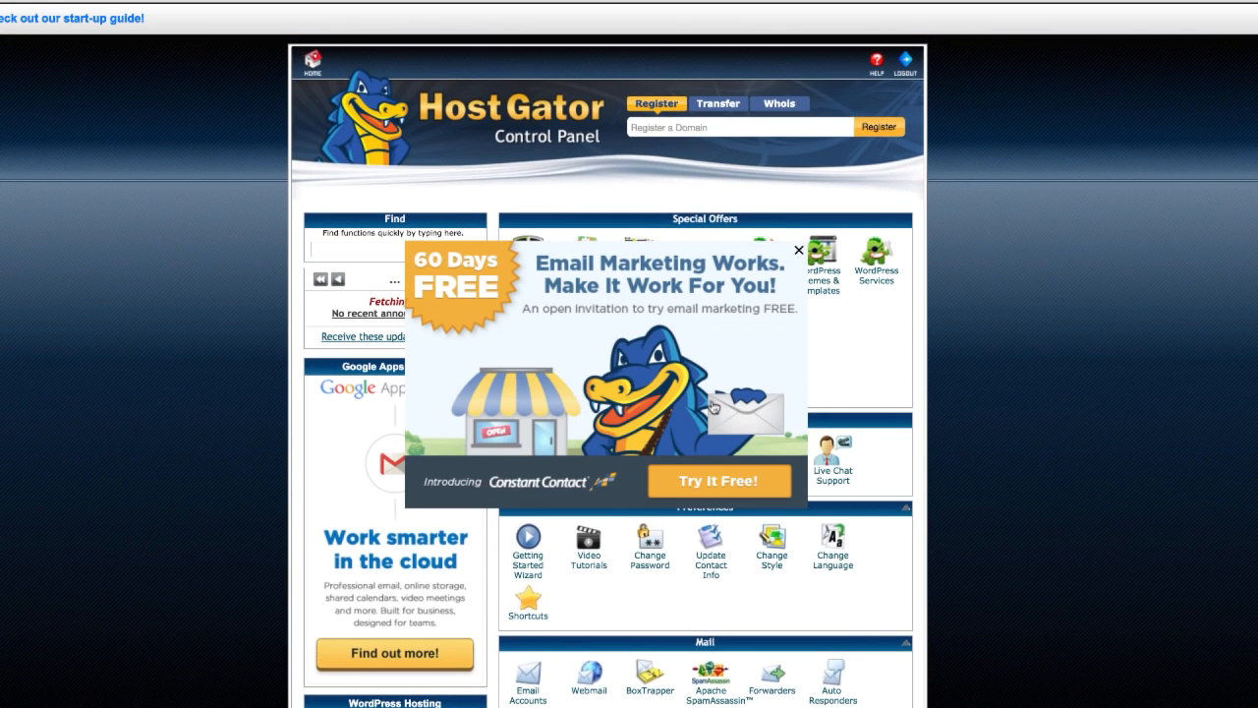
Step: Dismiss the email marketing offer and open QuickInstall from the control panel's Software/Services section
left_click(798, 250)
left_click(657, 407)
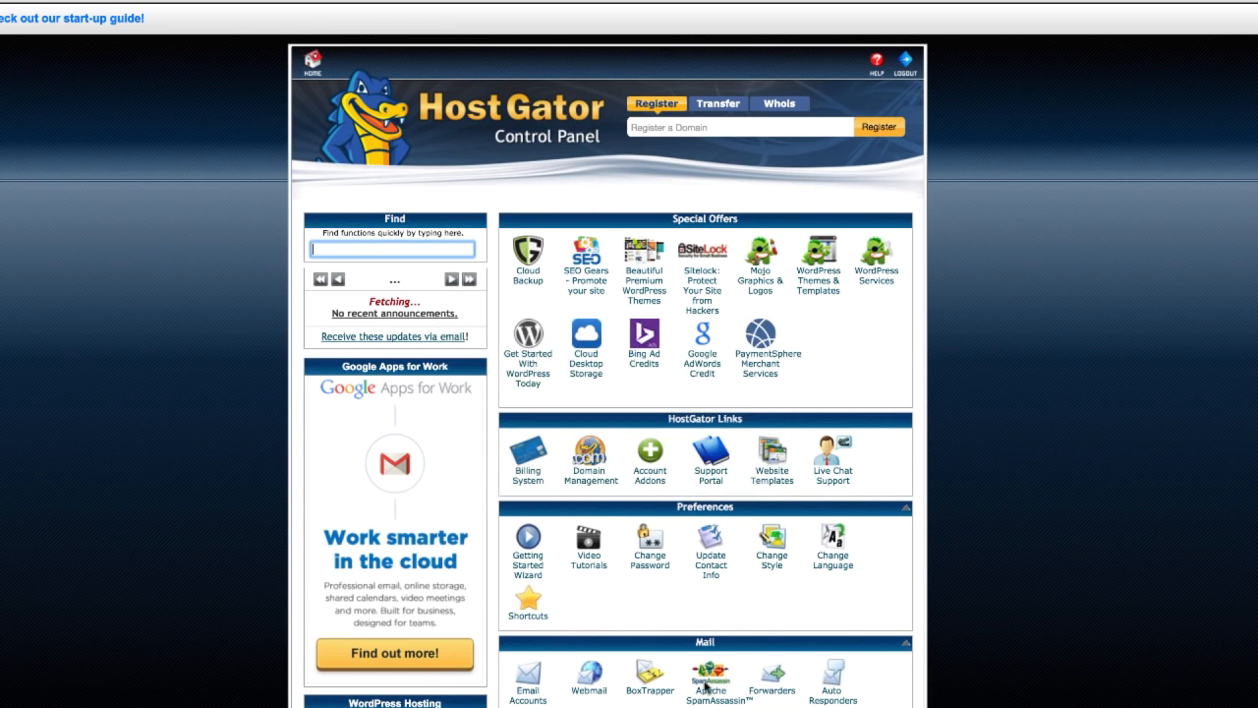
scroll(504, 509, "down", 5)
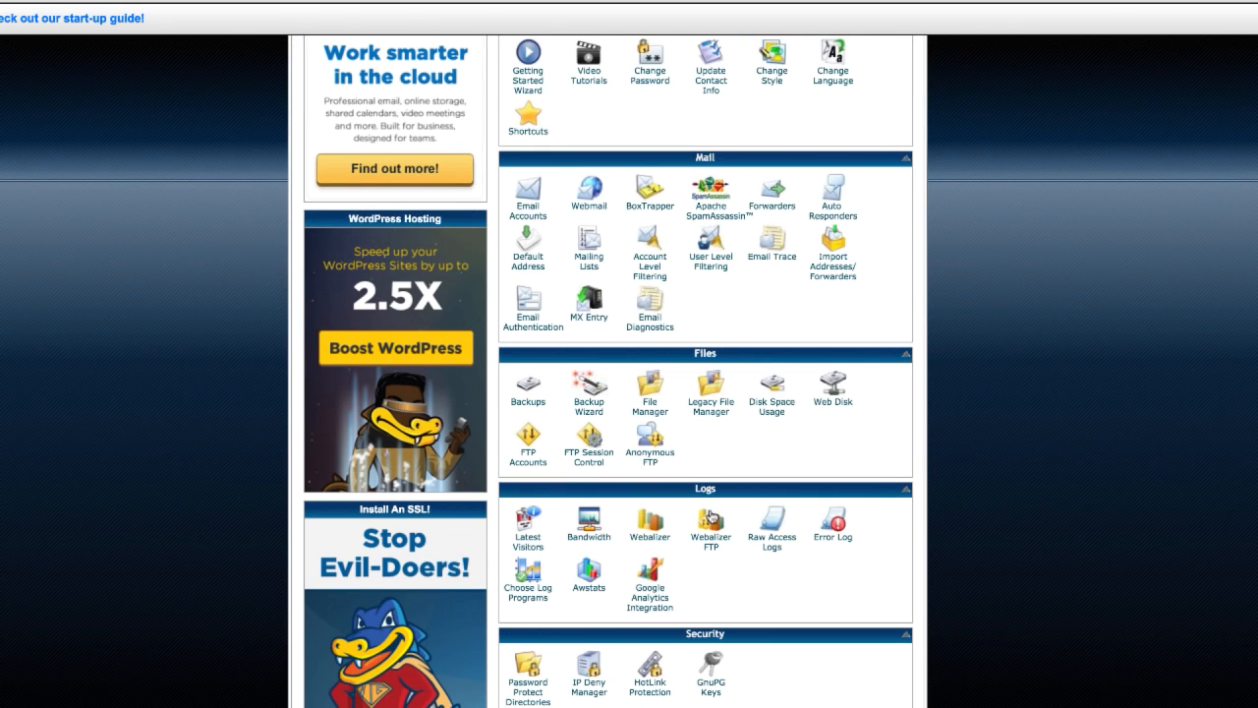
scroll(712, 516, "down", 3)
scroll(711, 516, "down", 1)
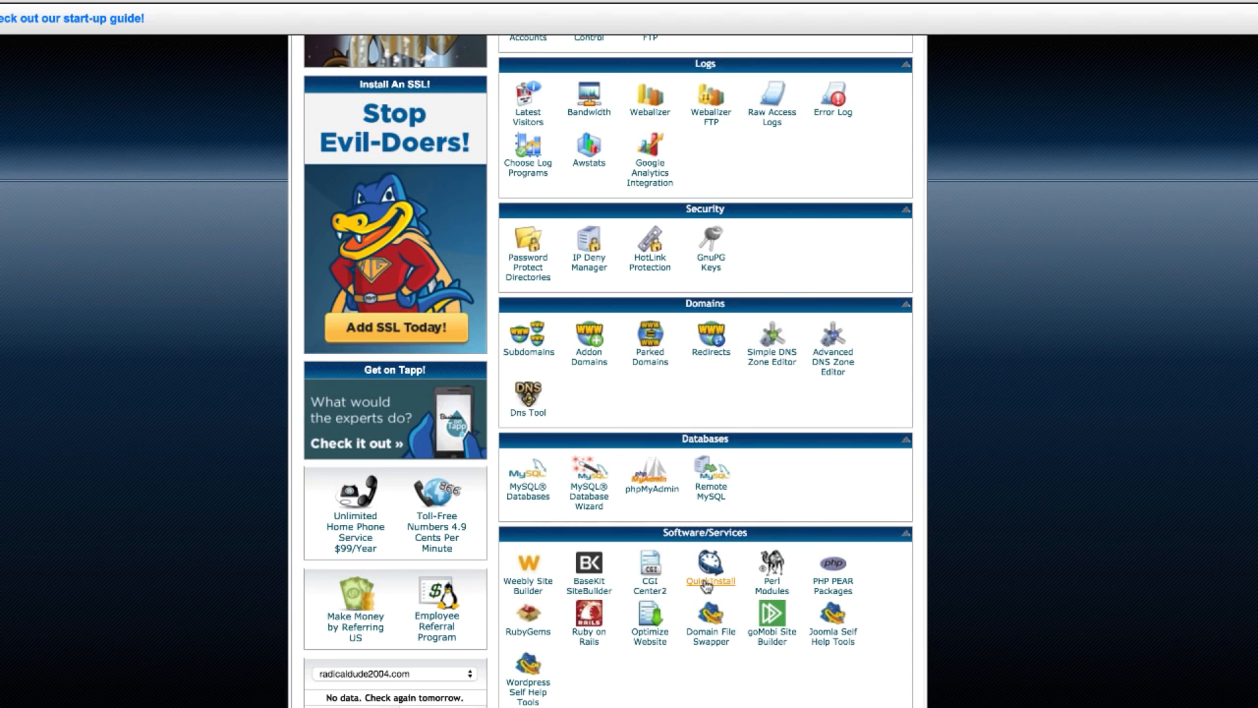
left_click(706, 586)
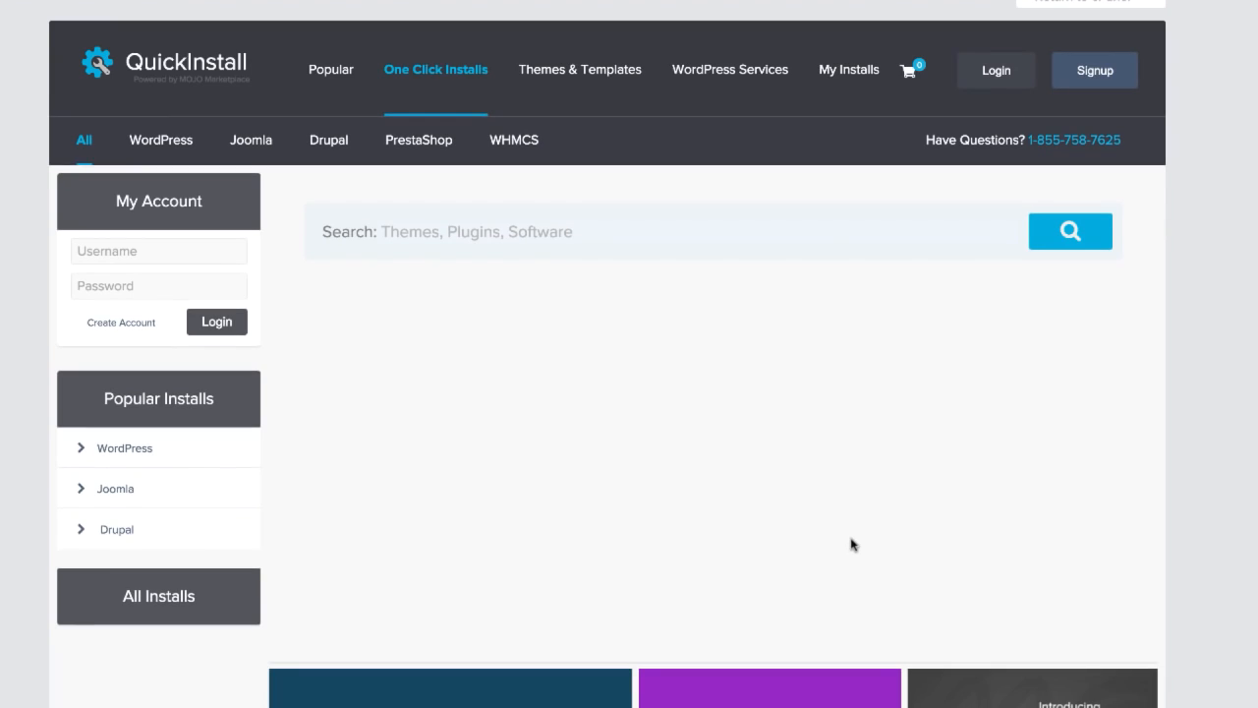
Step: Choose WordPress among the QuickInstall applications and open its free installation form
scroll(589, 488, "down", 1)
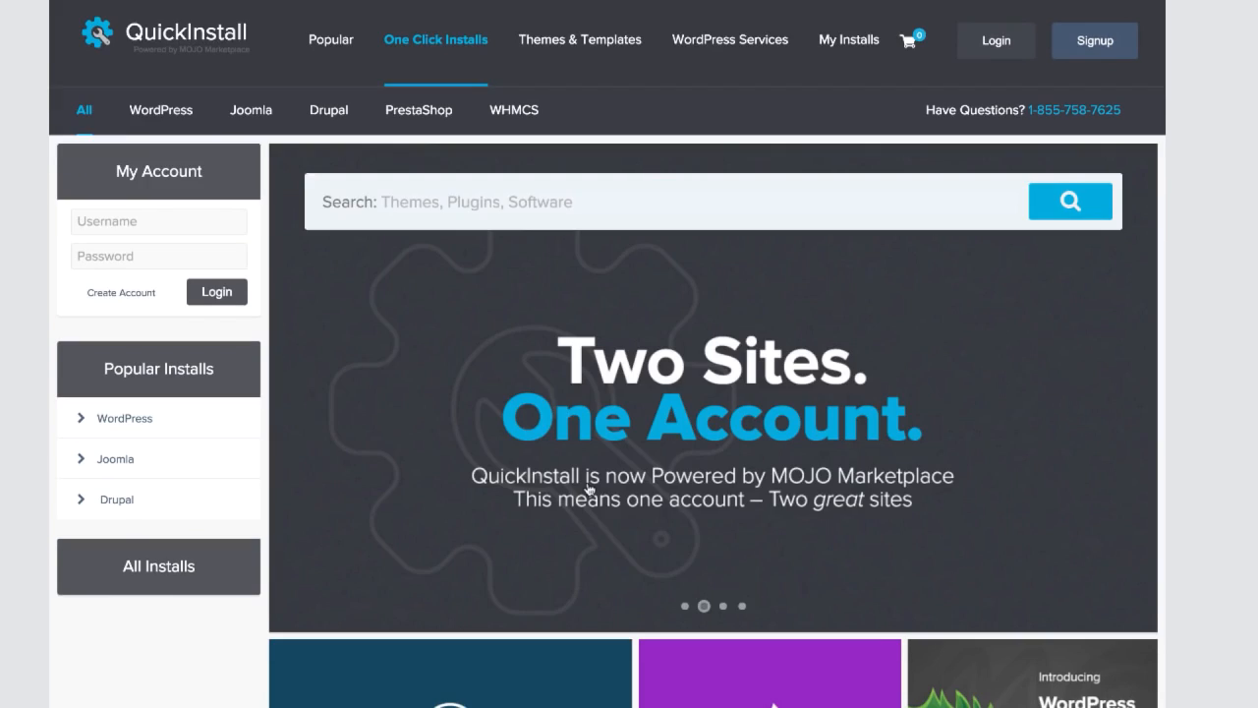
scroll(588, 488, "down", 3)
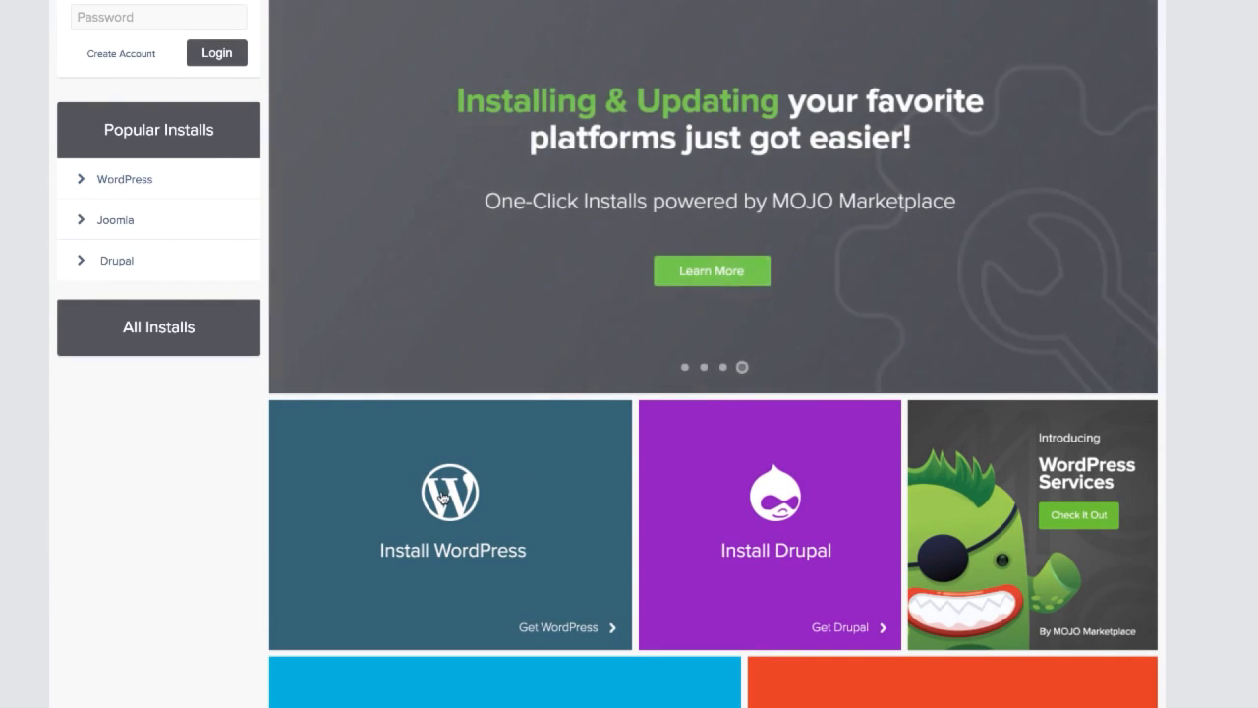
left_click(441, 497)
scroll(685, 525, "down", 7)
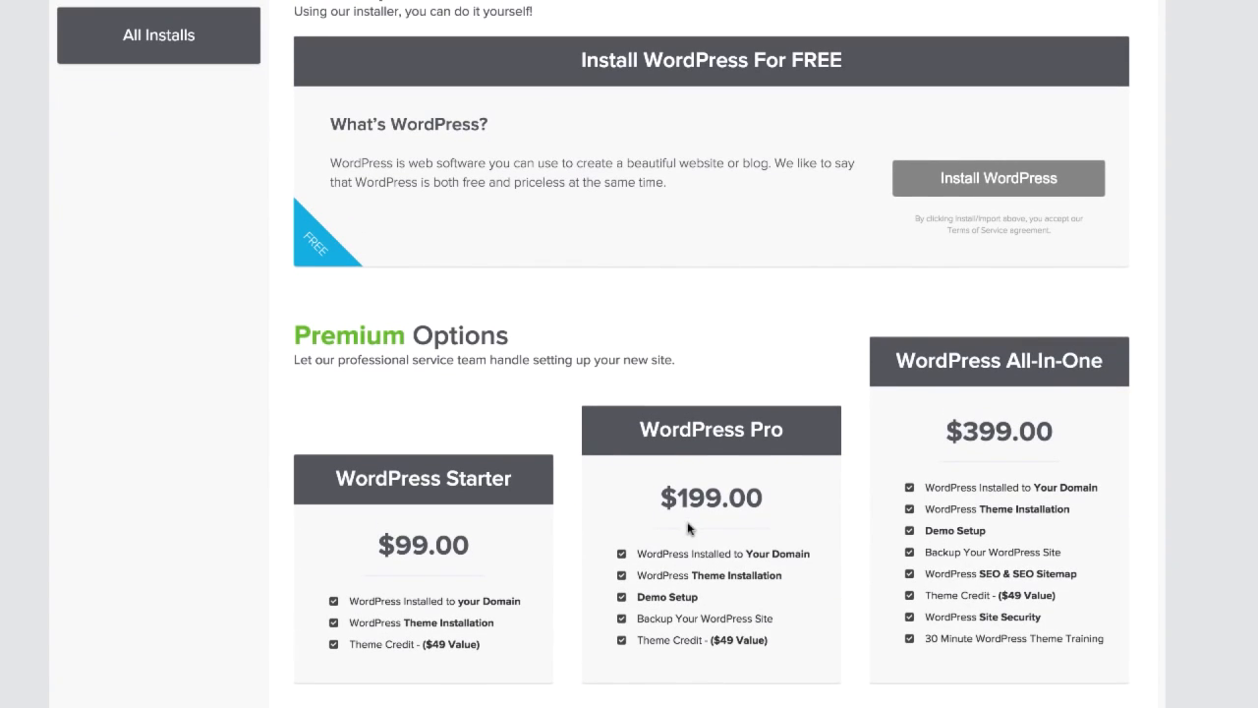
left_click(936, 182)
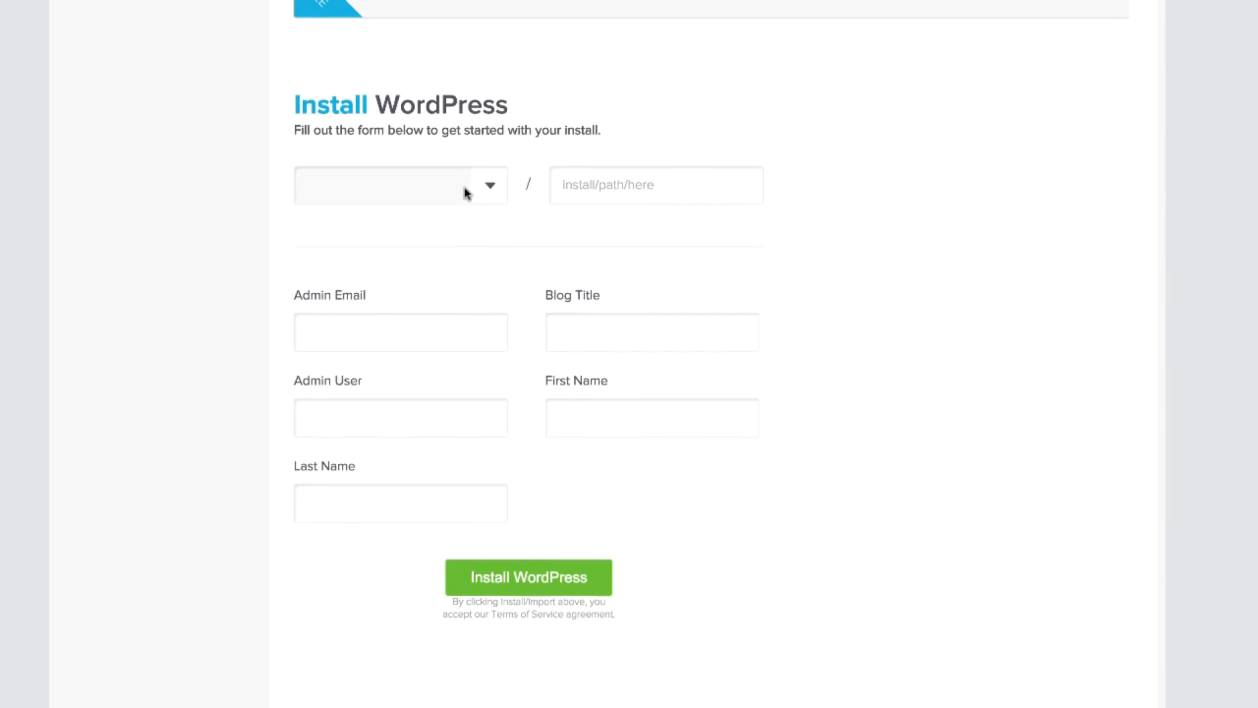
Step: Set the install domain to radicaldude2004.com with an empty path, fill in the admin email and set the admin user to admin
left_click(488, 190)
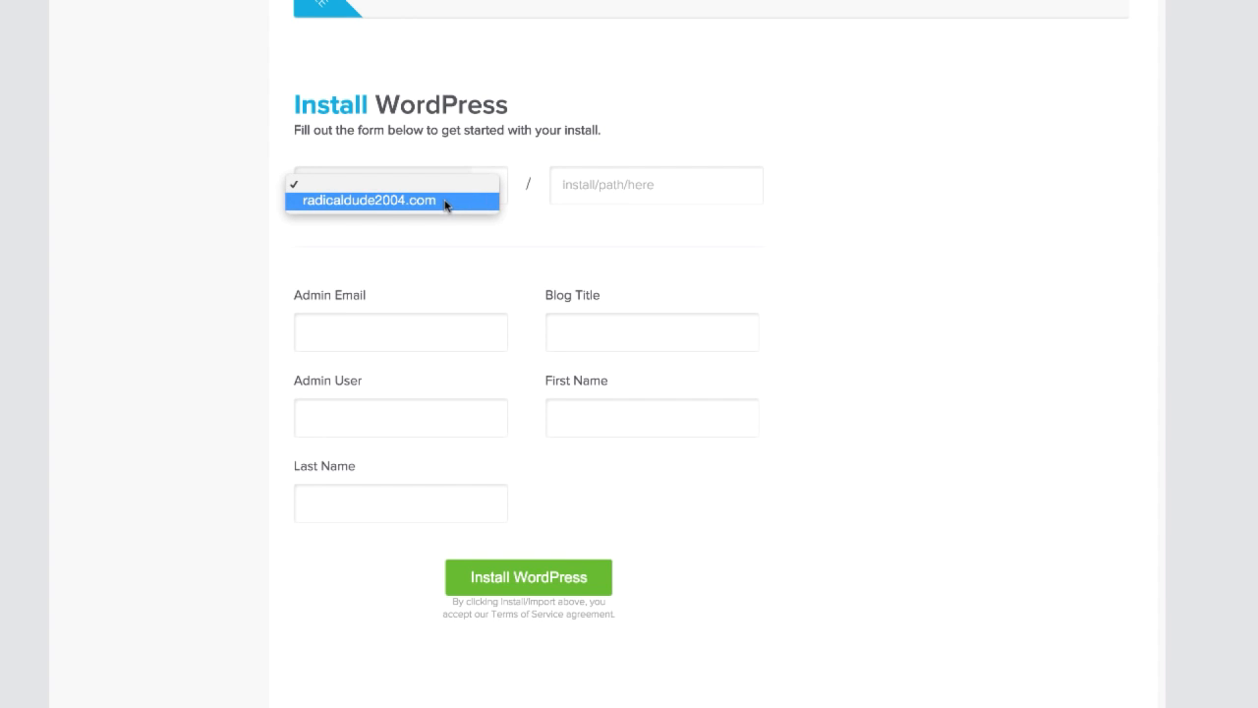
left_click(445, 201)
left_click(640, 188)
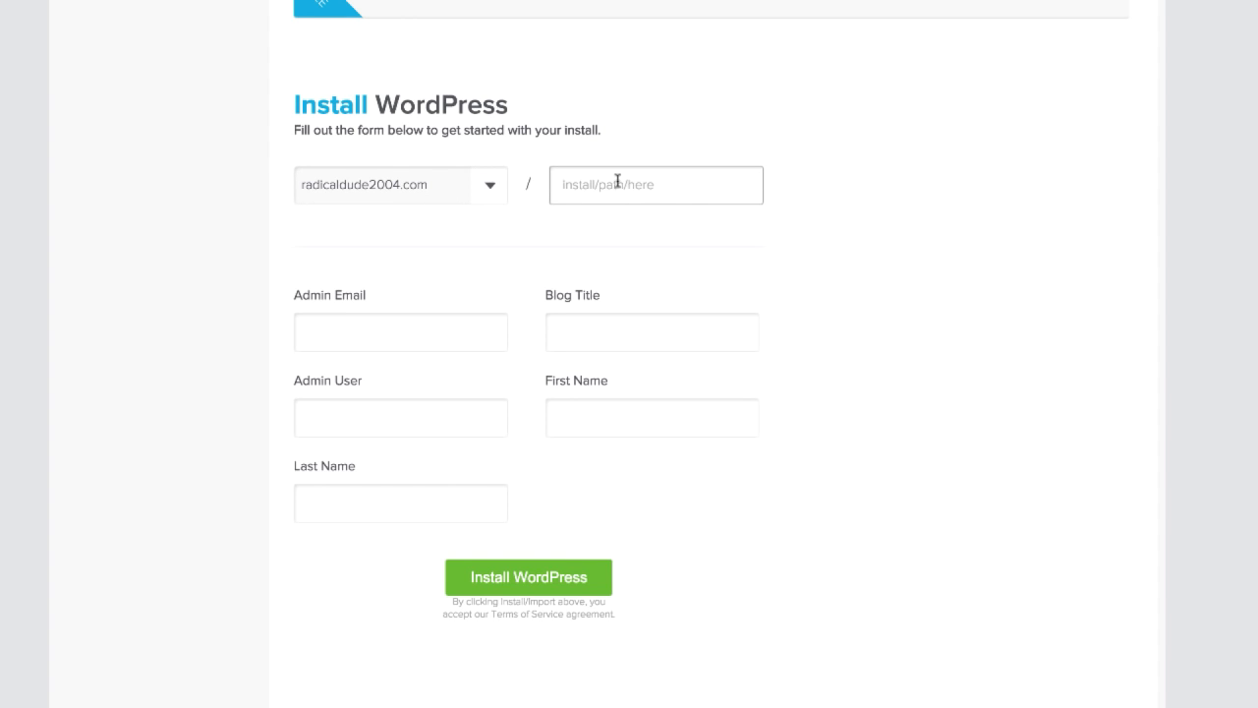
left_click(439, 331)
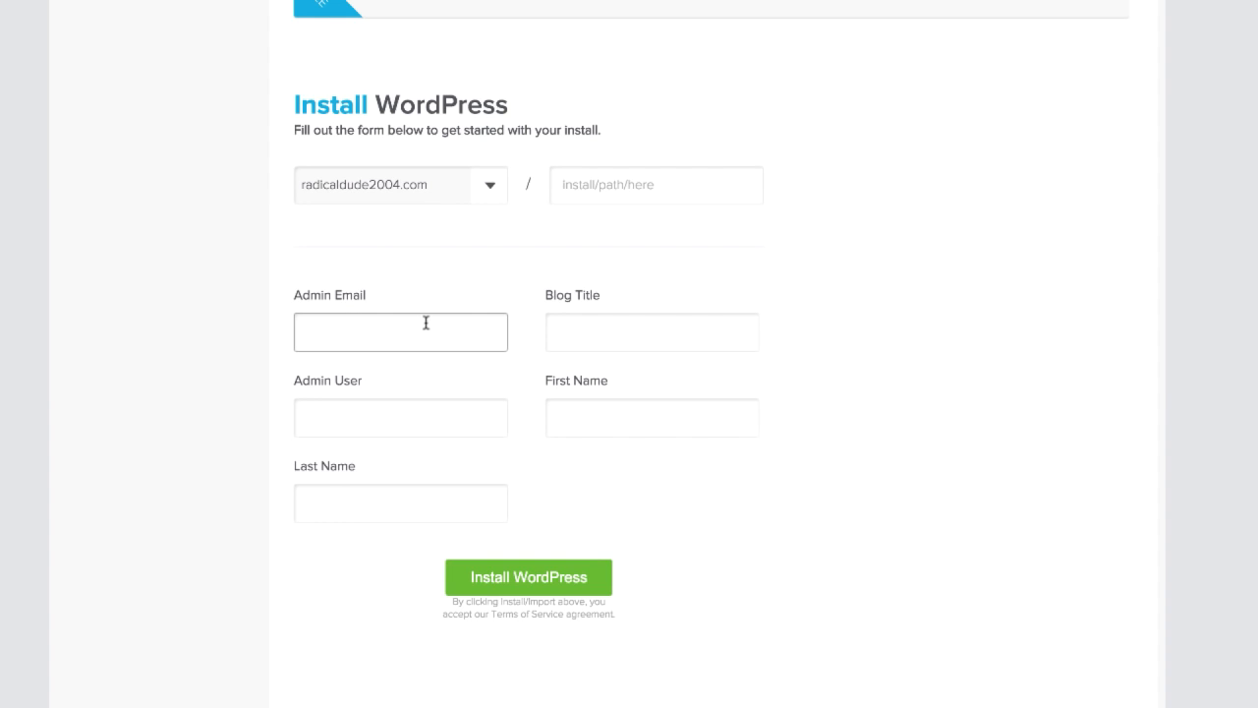
left_click(406, 382)
left_click(420, 422)
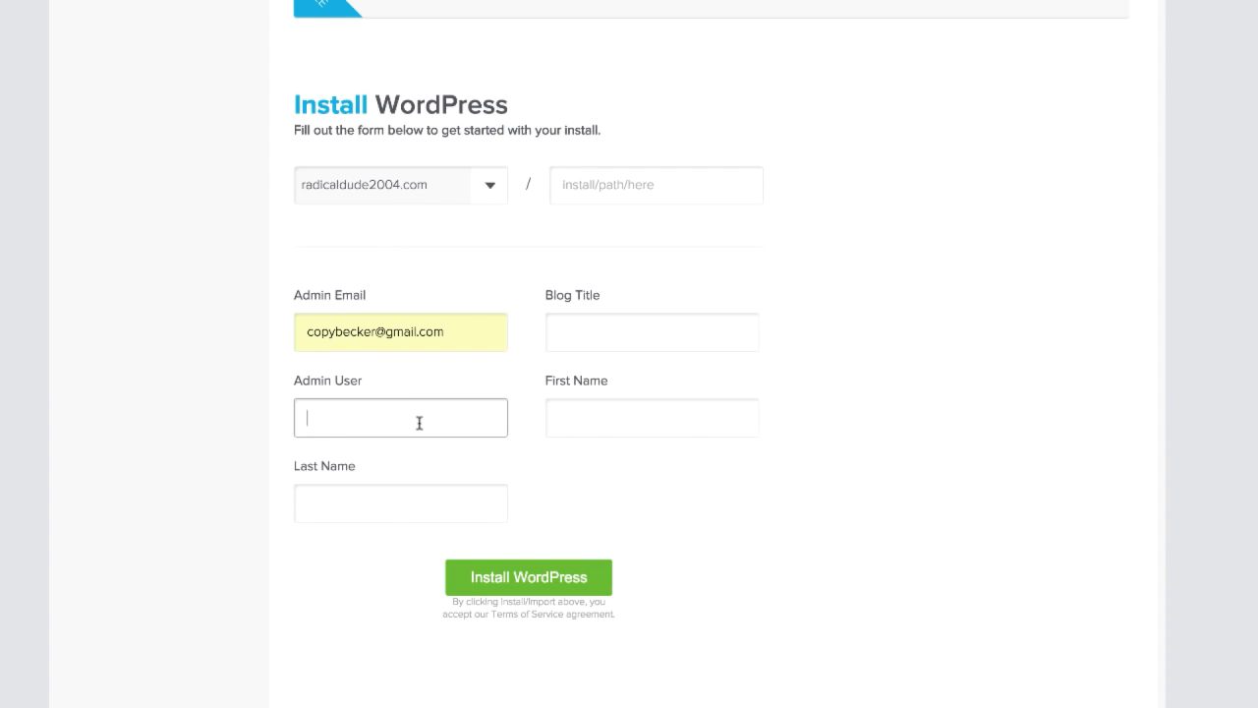
type("admin")
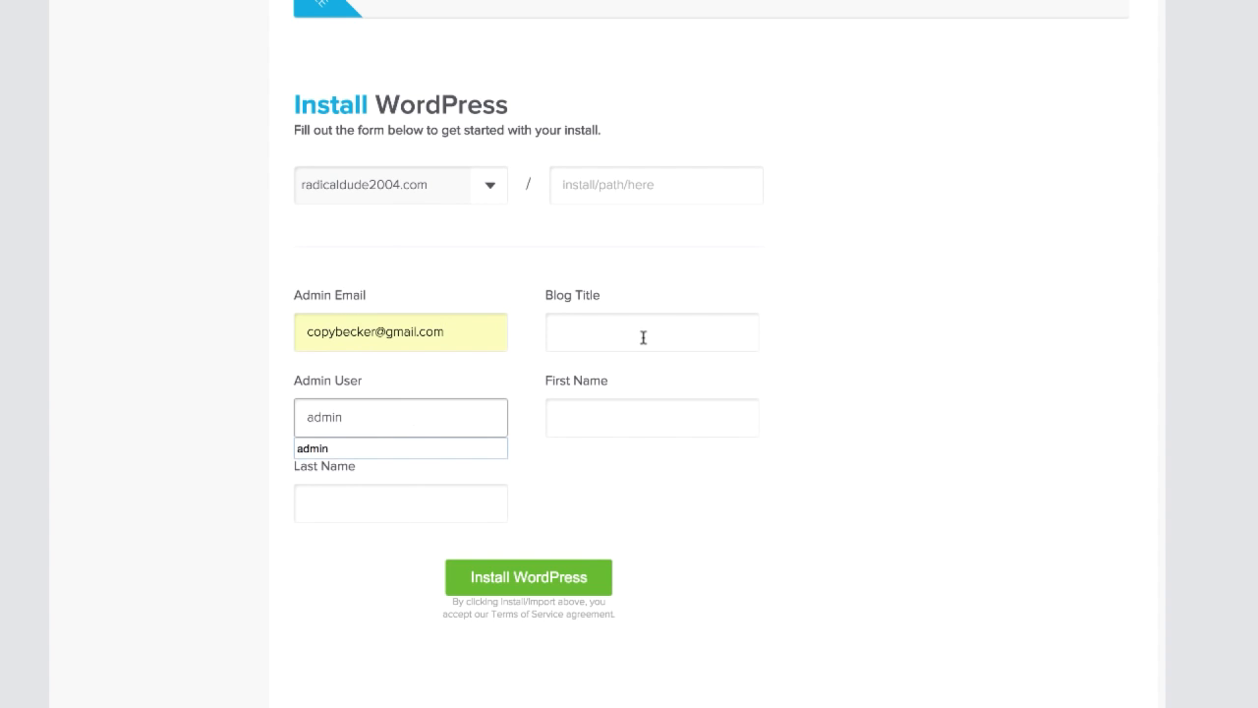
Step: Set the blog title to TURDS and fill in the administrator's first and last name
left_click(641, 335)
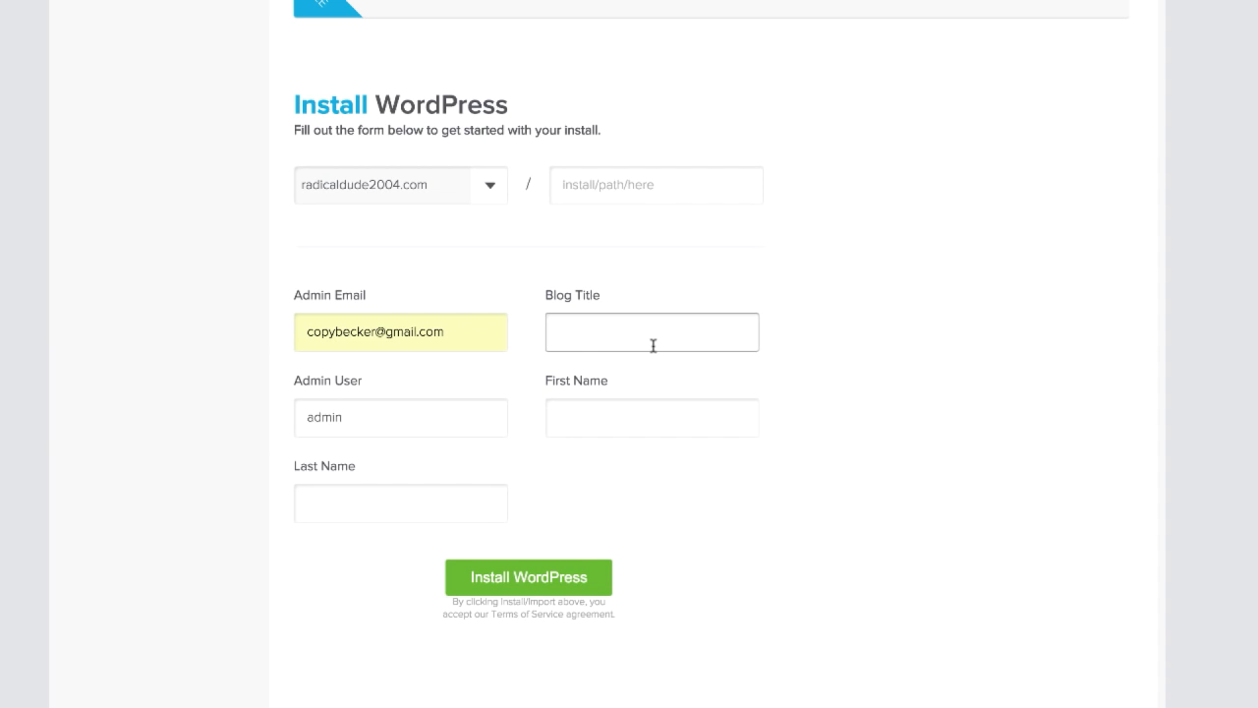
type("TURDS")
left_click(623, 423)
type("TURD")
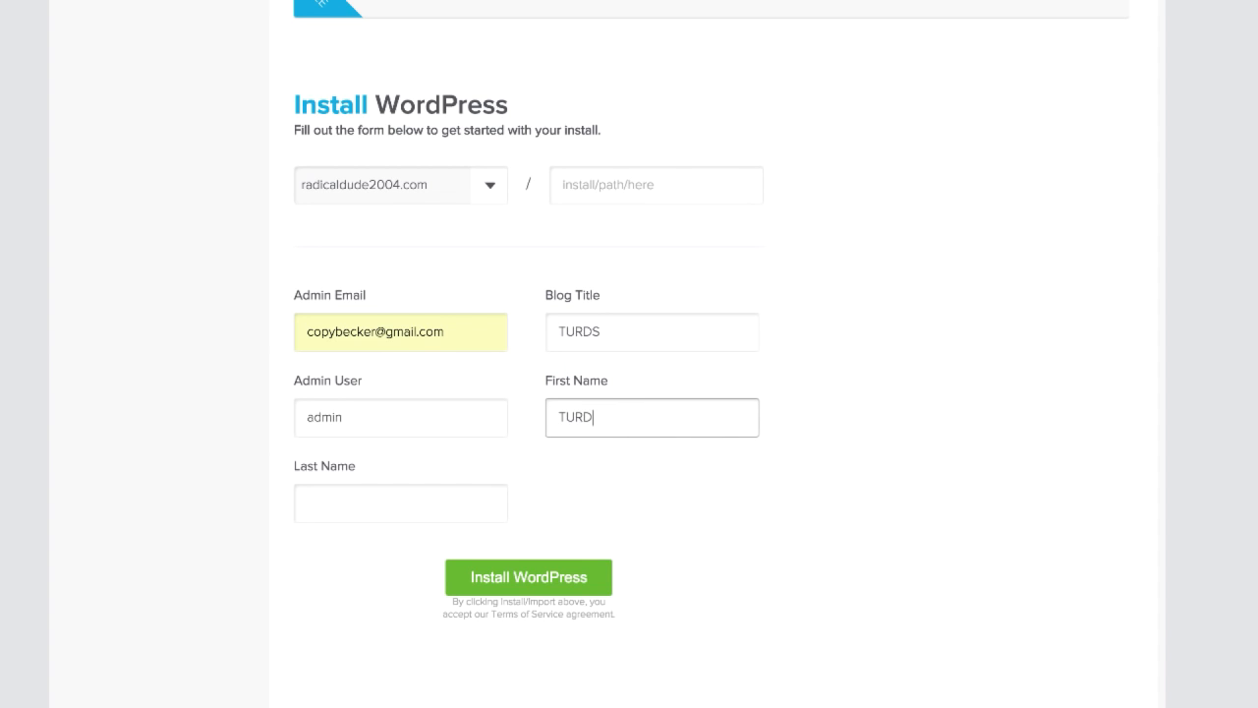
type("S")
left_click(410, 508)
type("TURD")
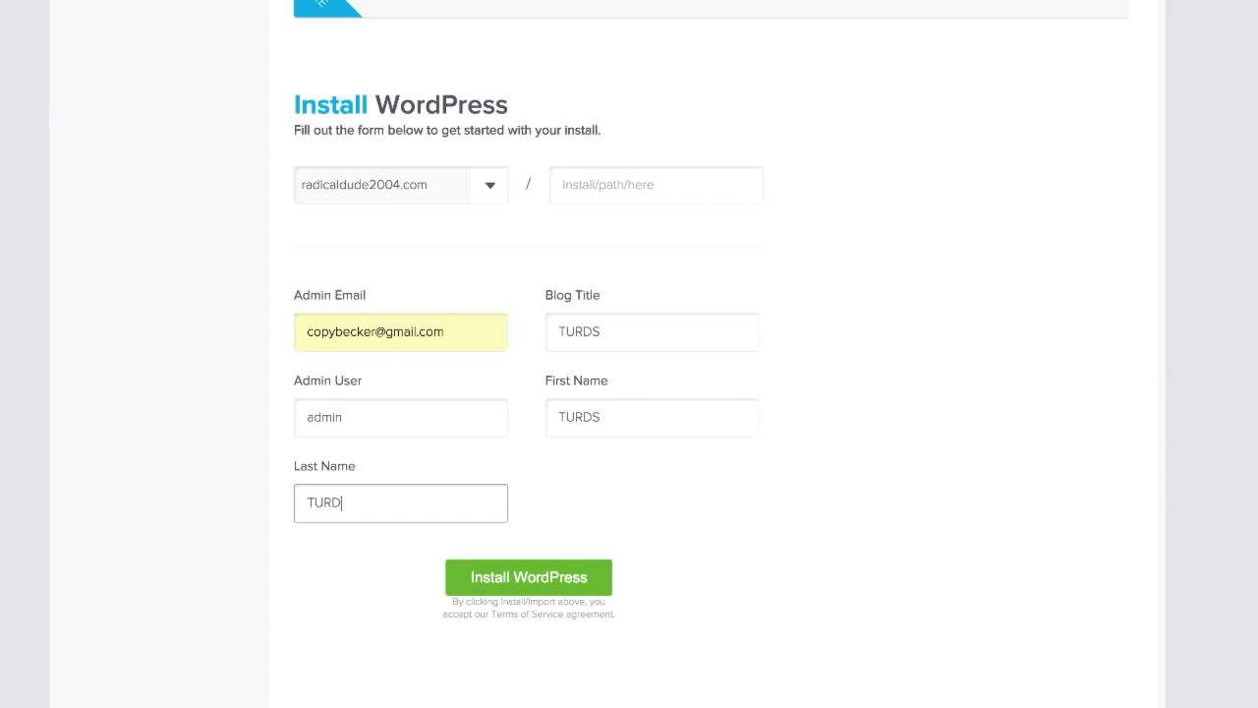
Step: Start the WordPress installation and dismiss the theme upgrade offer while it runs
scroll(797, 511, "up", 3)
scroll(688, 550, "down", 3)
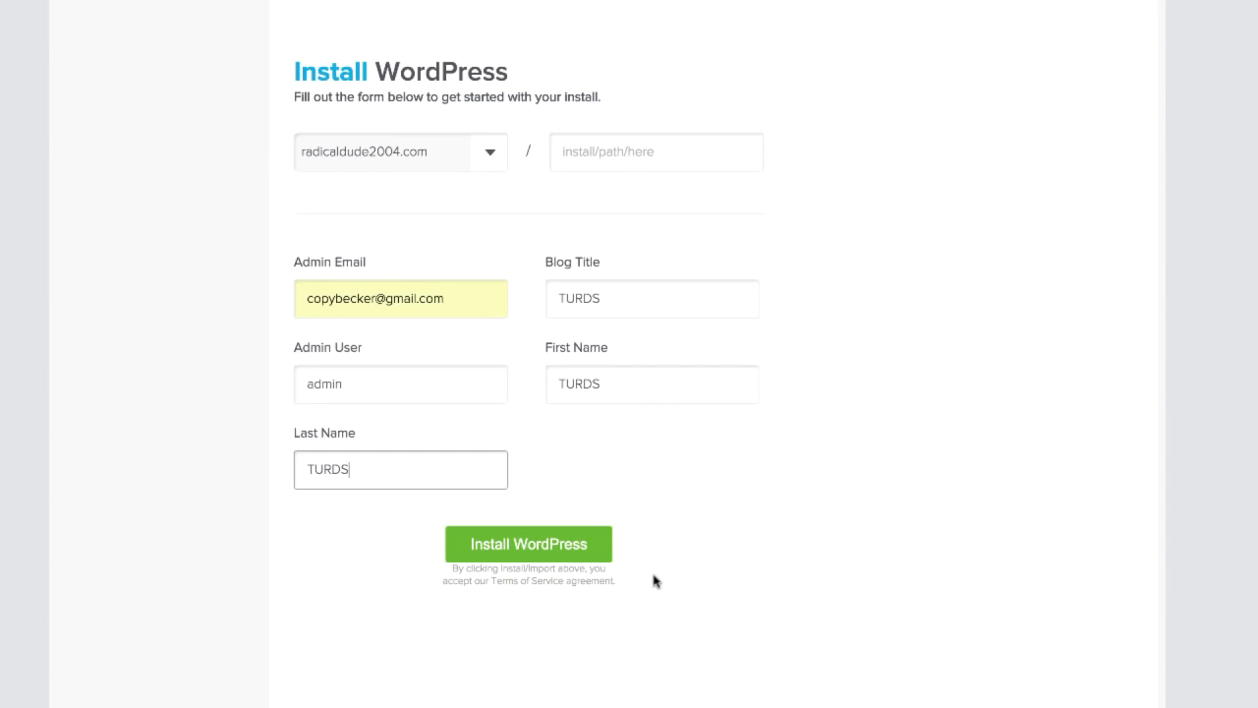
left_click(539, 542)
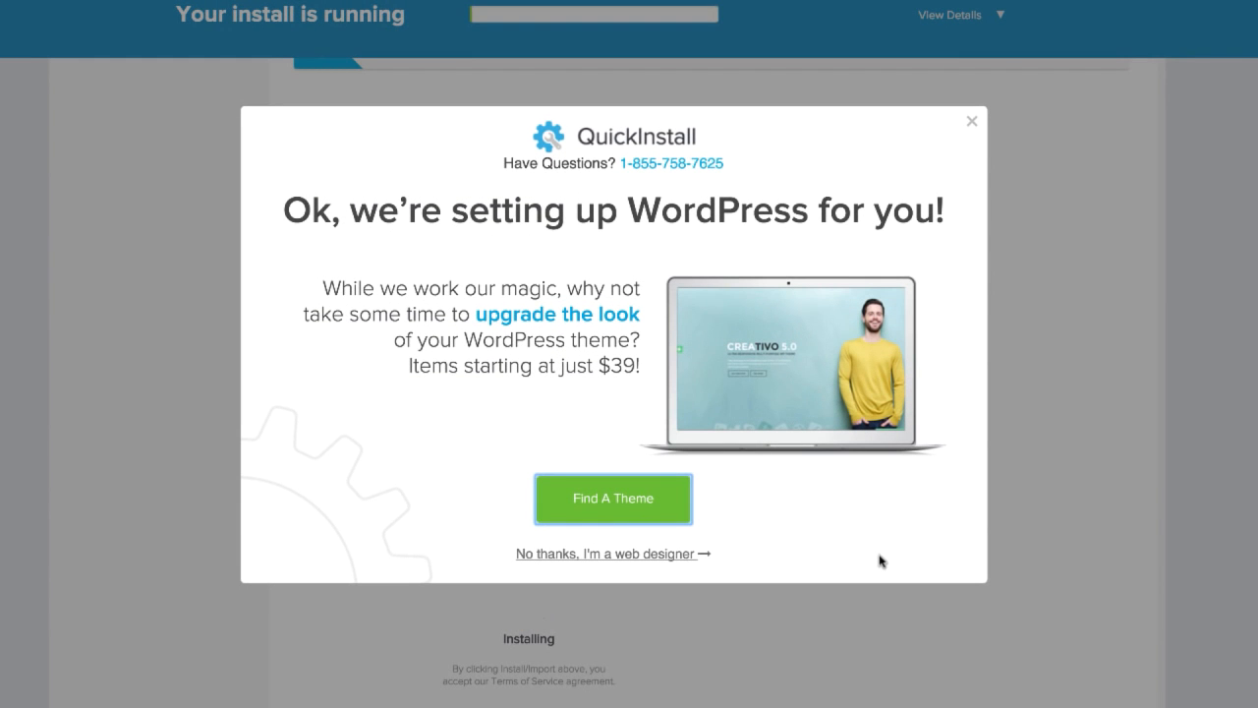
left_click(972, 123)
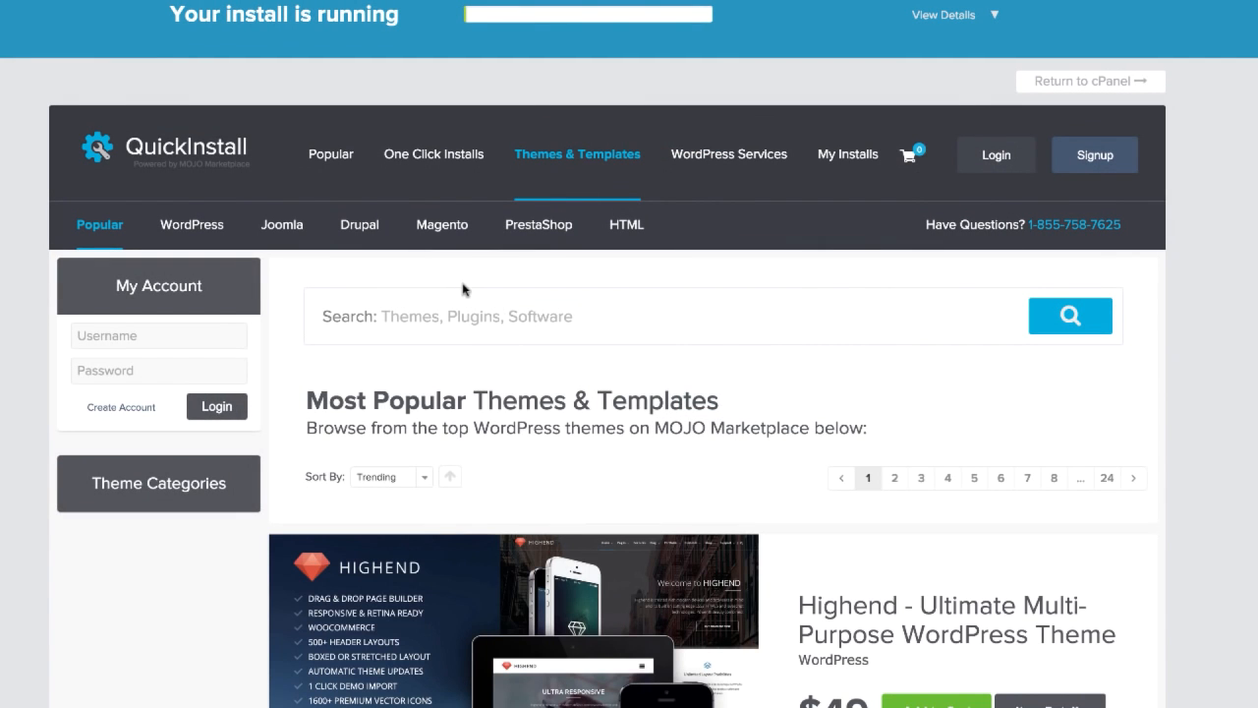
scroll(766, 356, "down", 4)
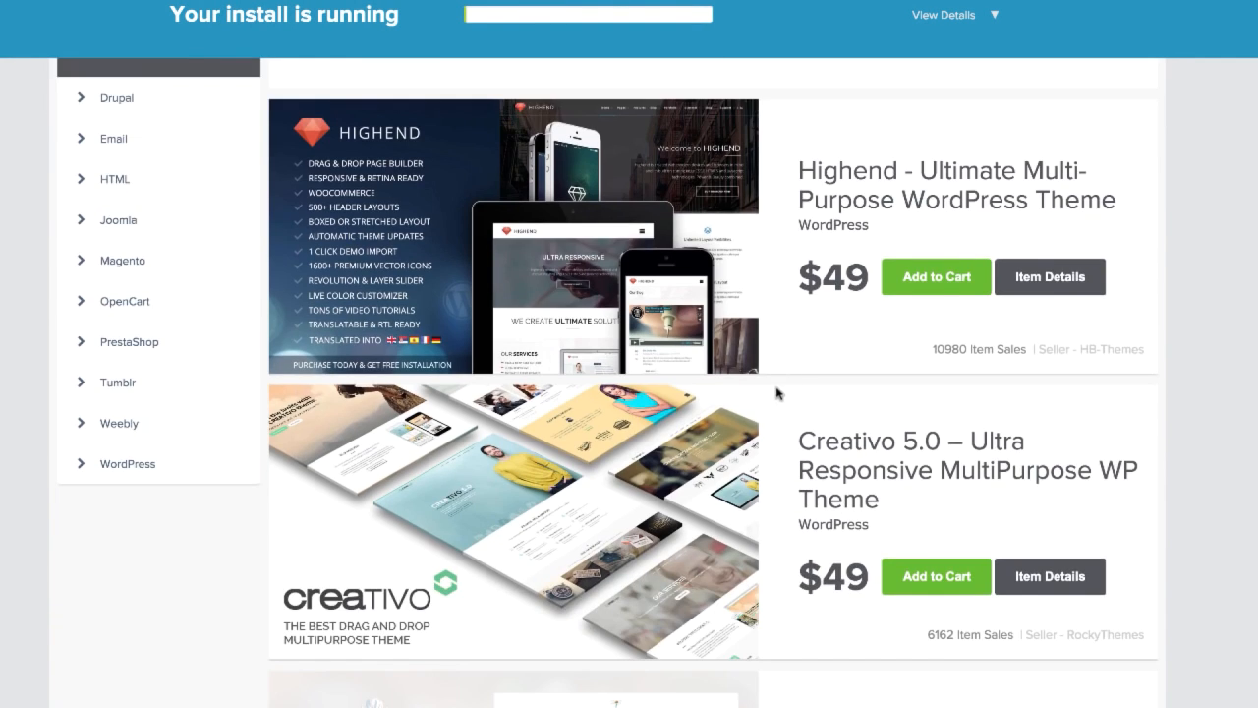
scroll(778, 398, "up", 4)
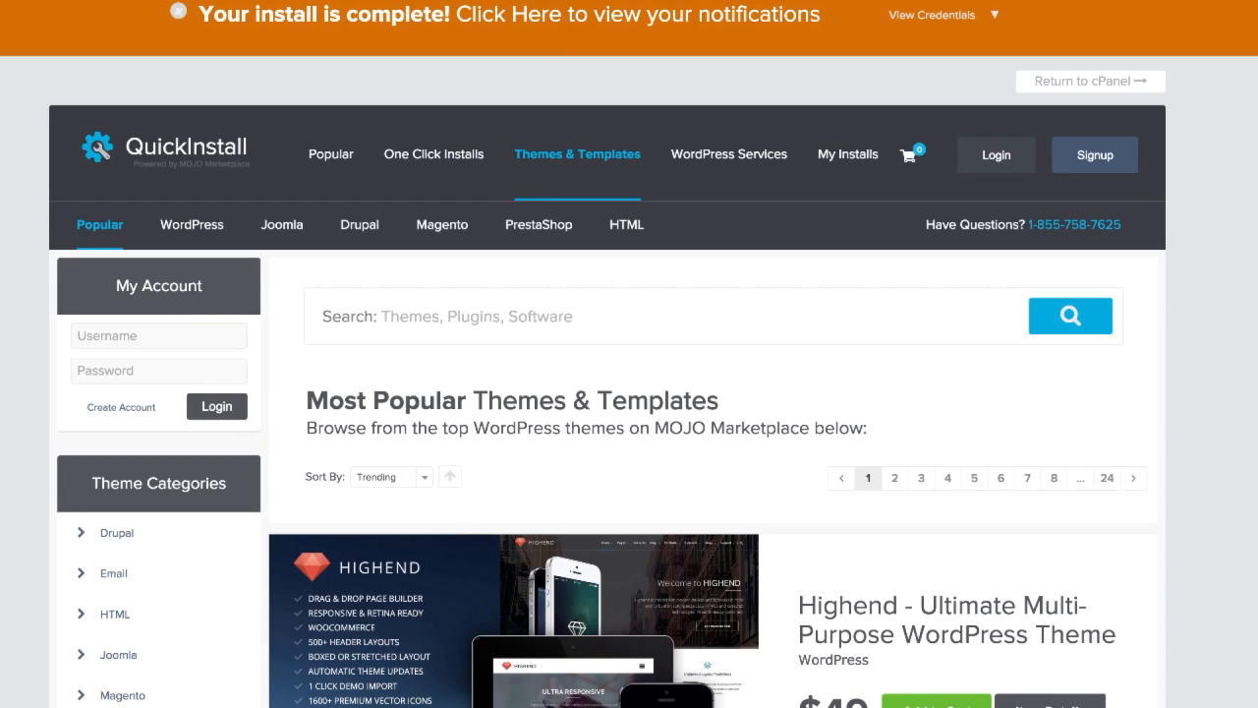
Step: Show the credentials of the completed WordPress install and copy the generated admin password
left_click(985, 21)
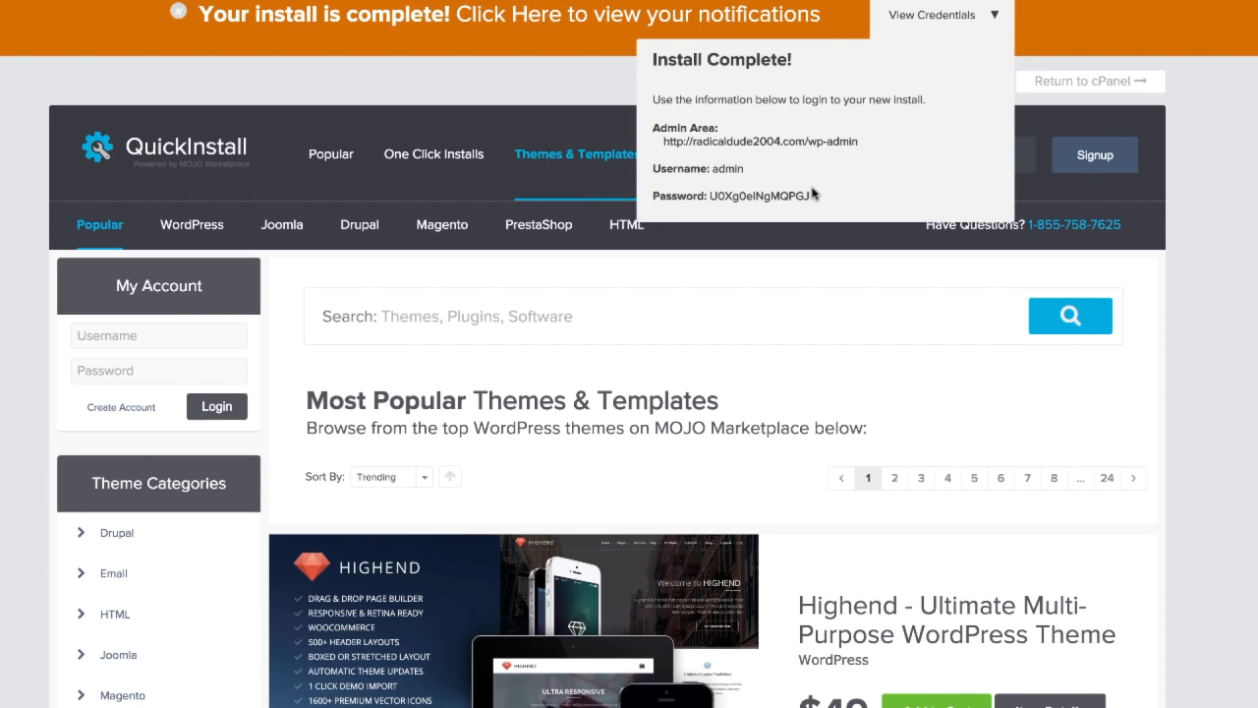
left_click_drag(814, 196, 715, 197)
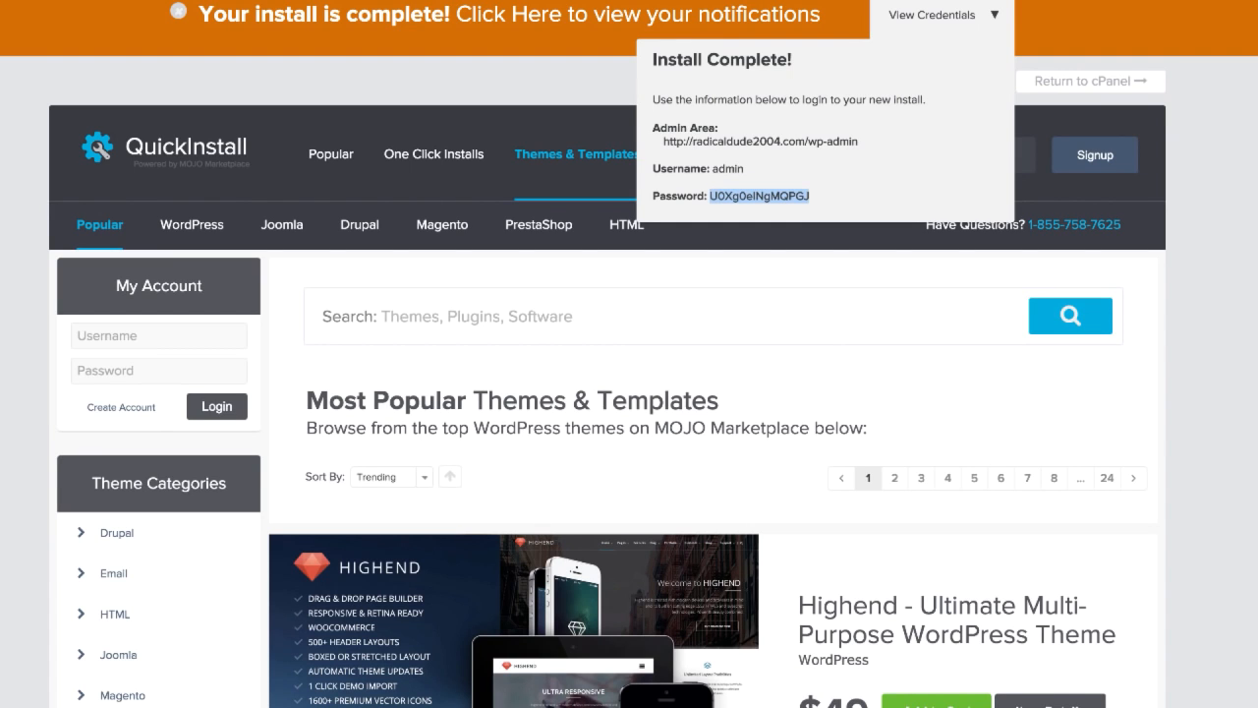
right_click(762, 195)
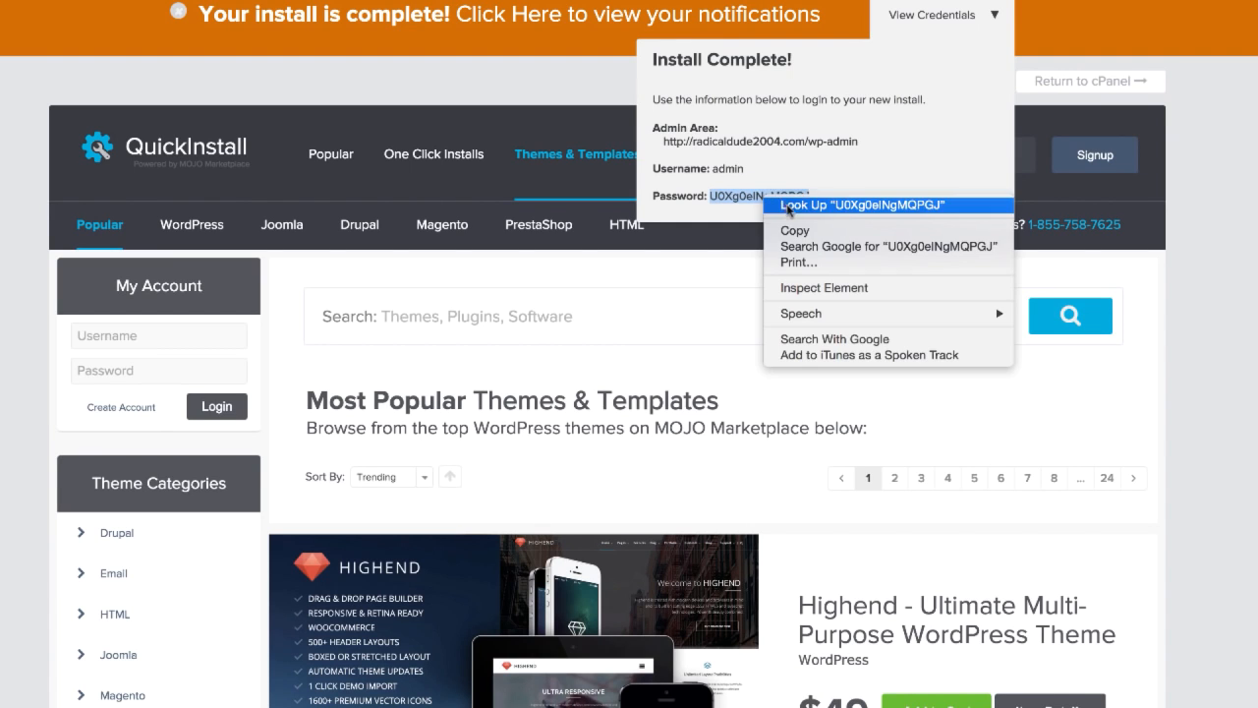
left_click(795, 231)
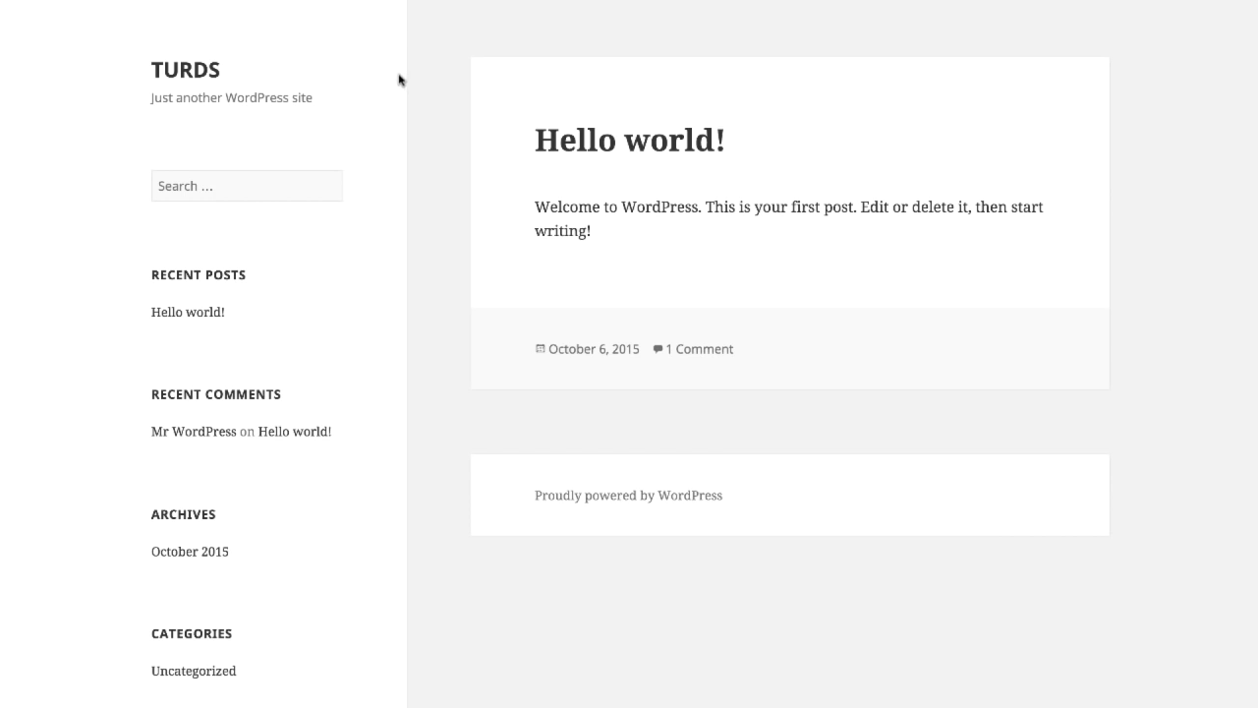
scroll(374, 393, "down", 3)
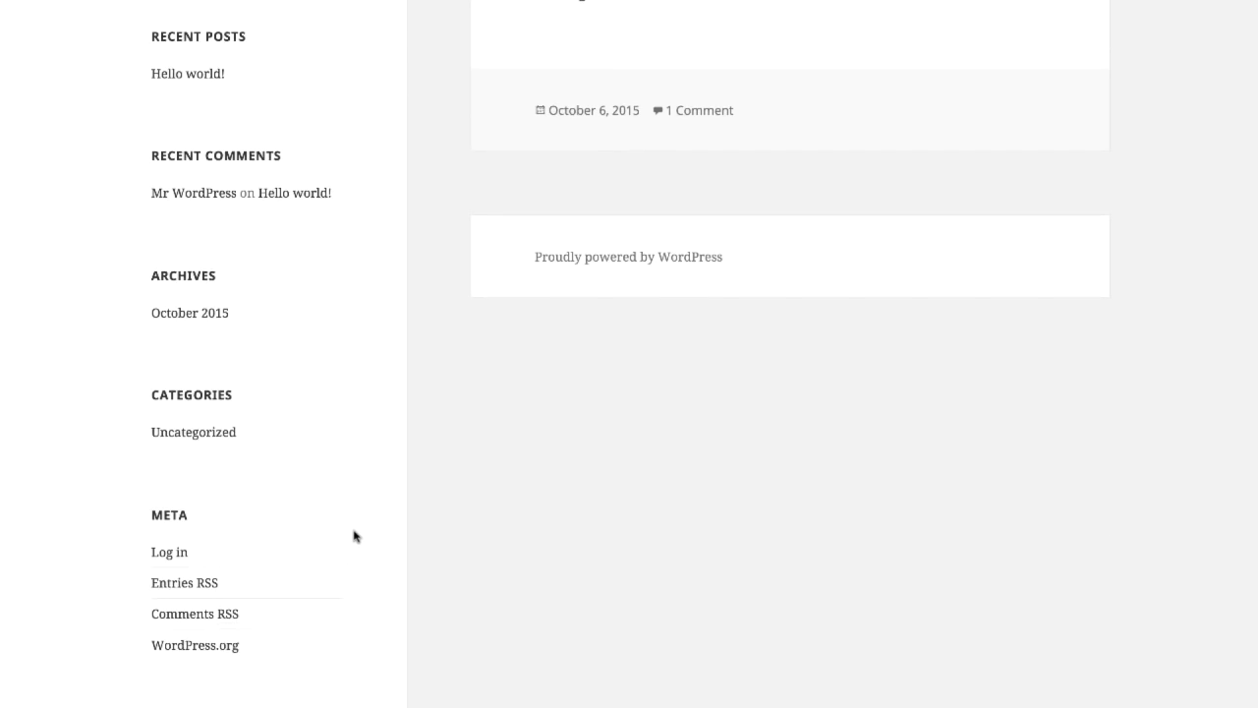
scroll(355, 535, "up", 3)
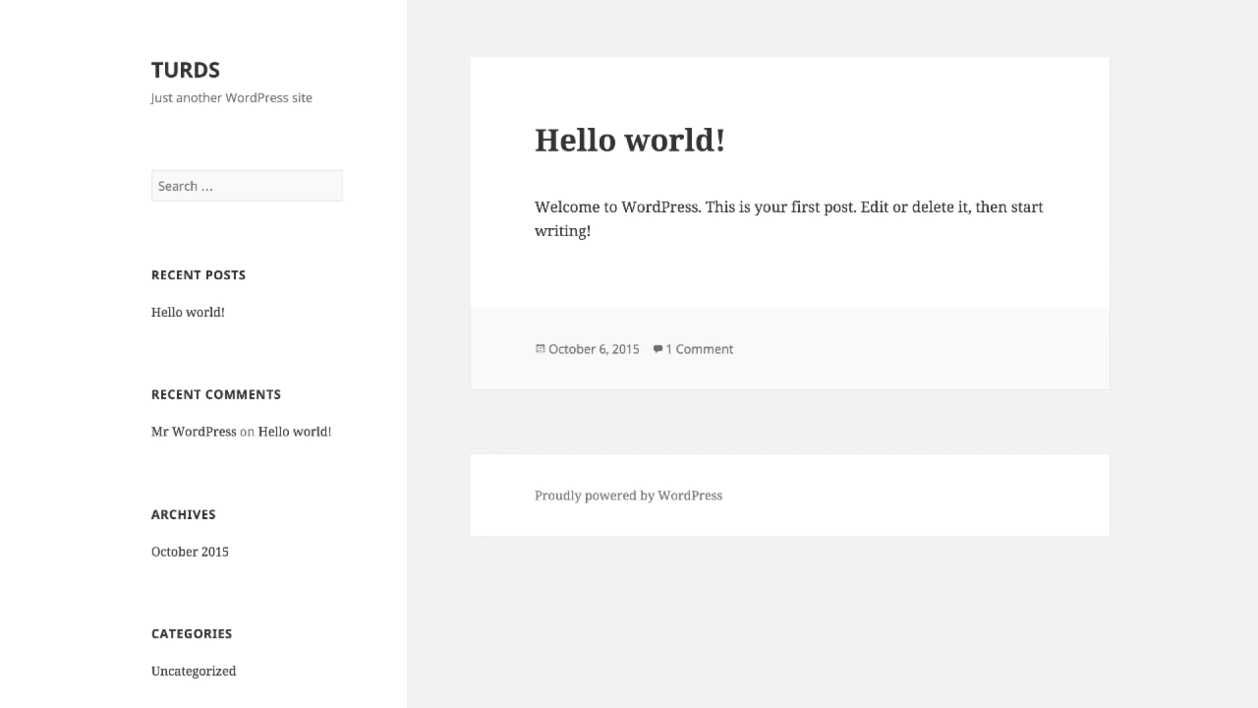
Step: Check the QuickInstall completion email, highlighting the admin password and the wp-admin part of the admin URL
left_click(993, 1)
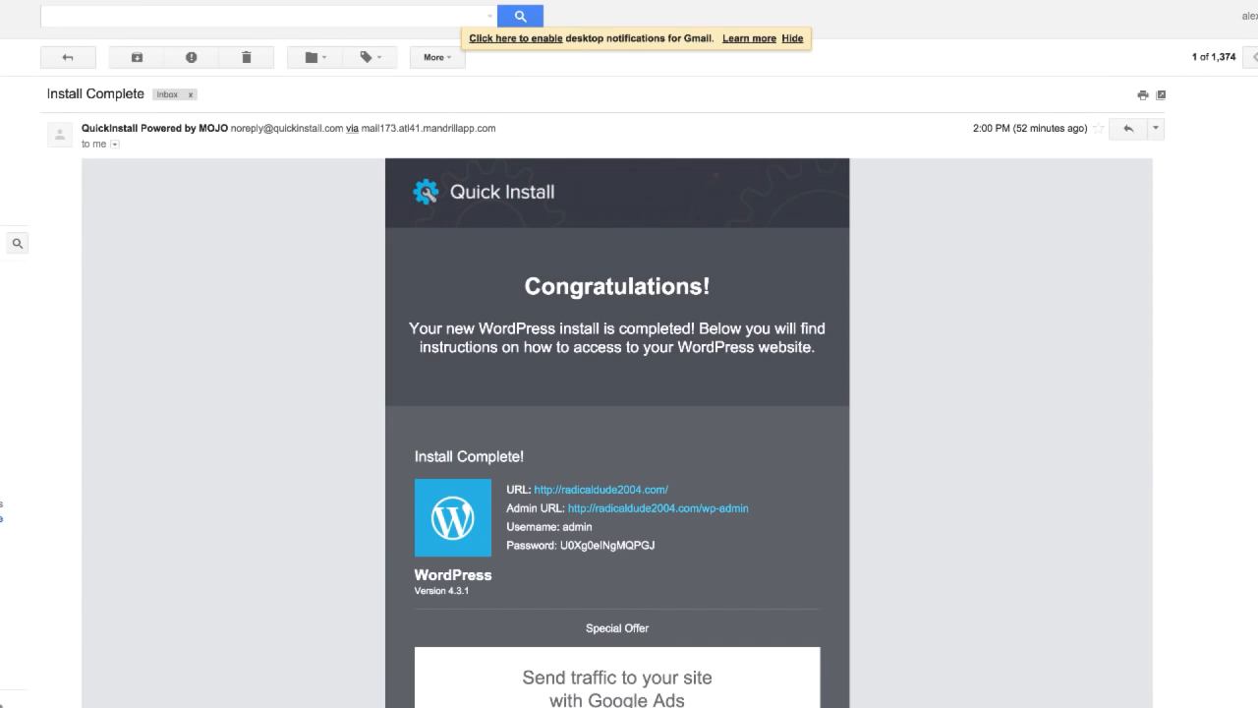
scroll(741, 512, "down", 1)
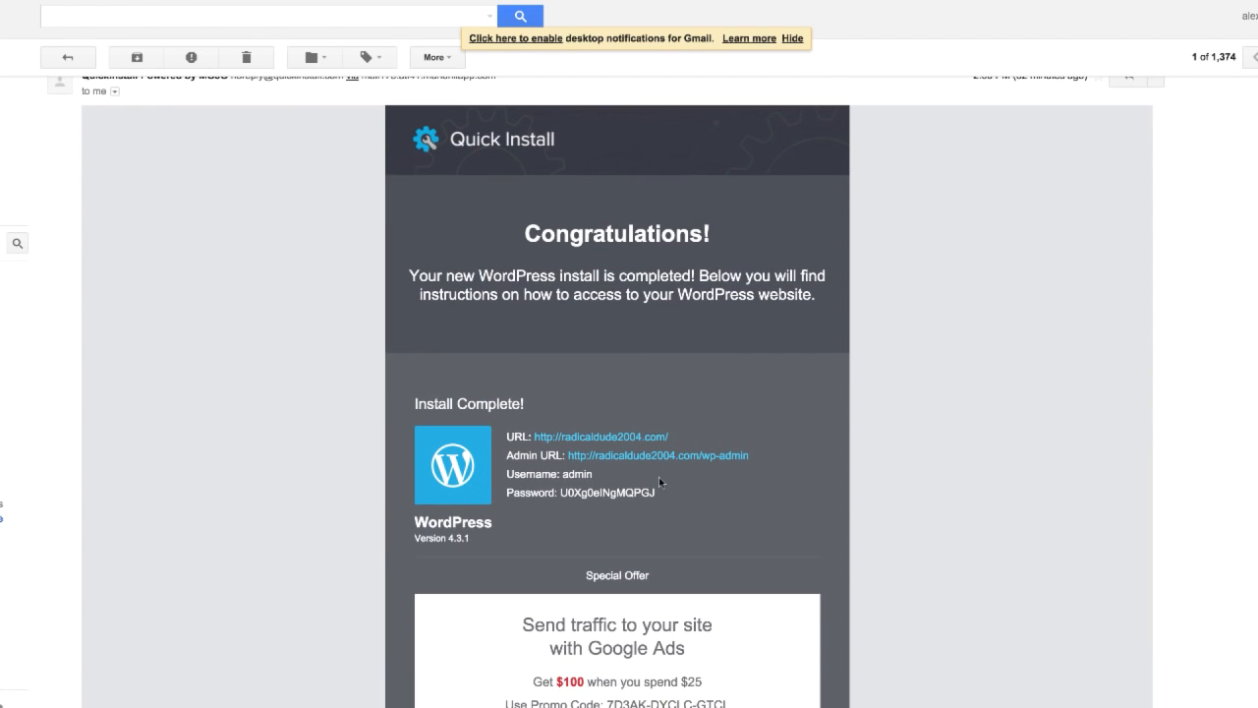
left_click_drag(683, 494, 561, 490)
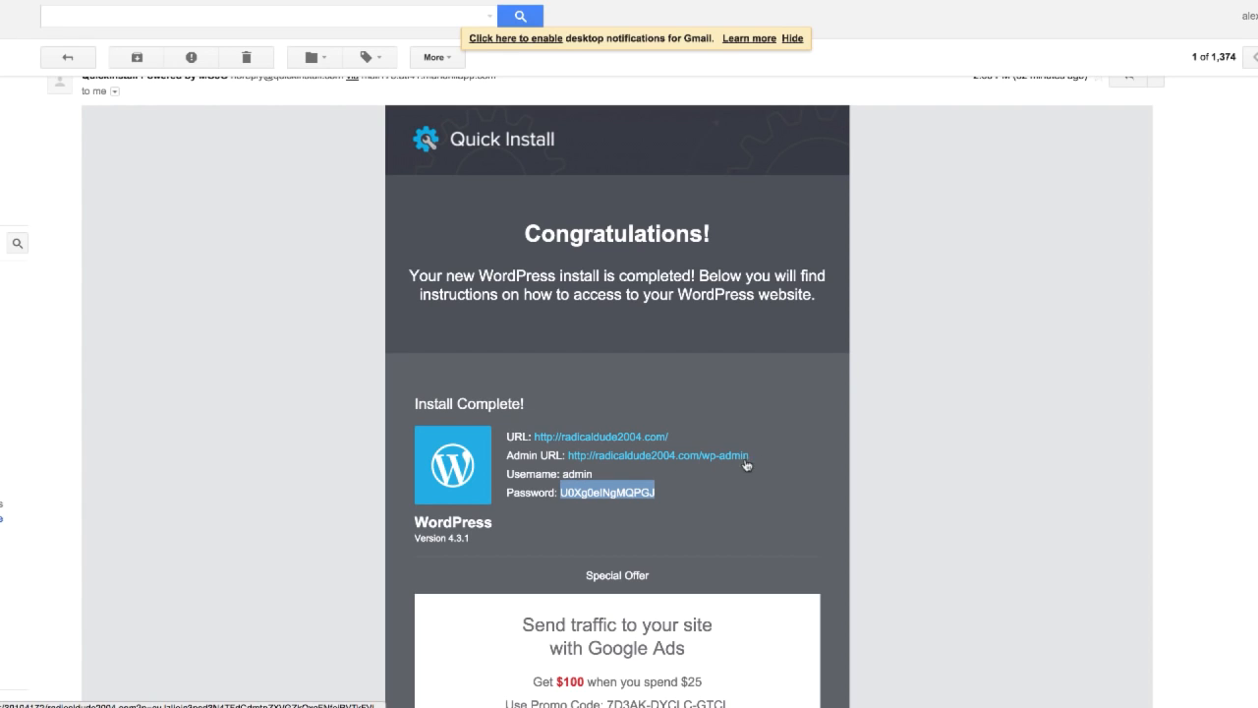
left_click_drag(753, 456, 704, 460)
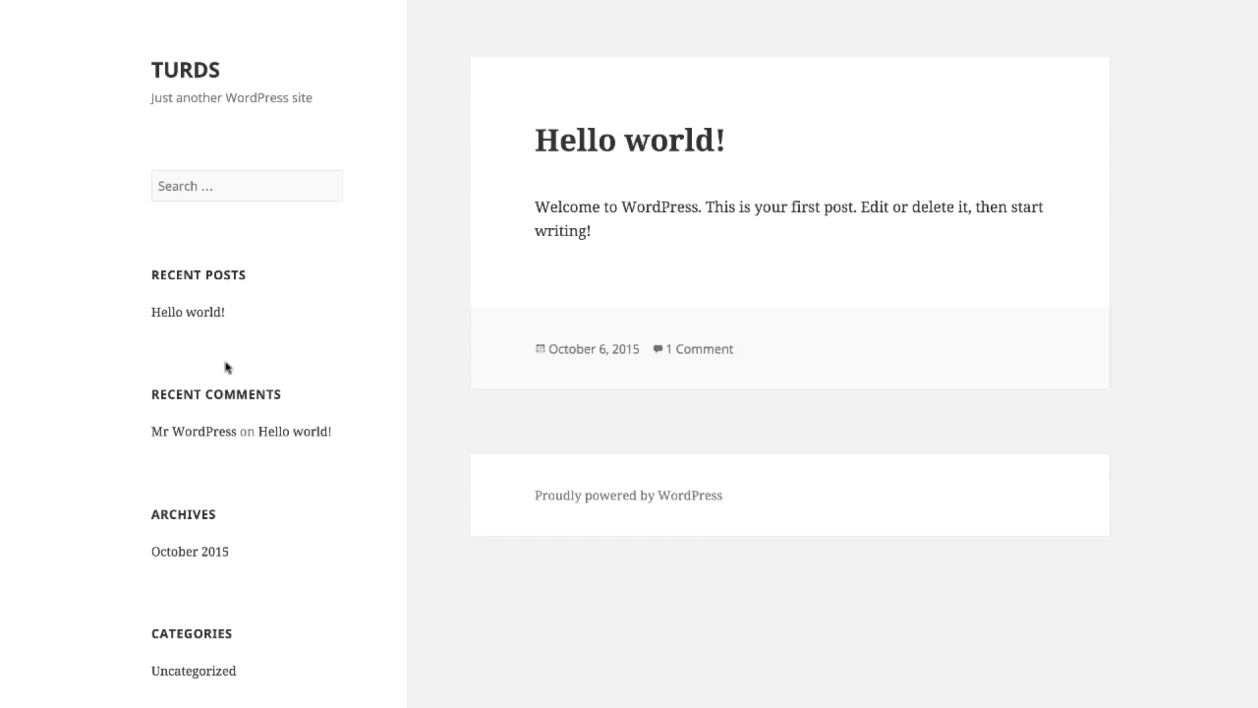
Step: Log in to the new site's WordPress admin with the username admin and the generated account password
scroll(253, 651, "down", 3)
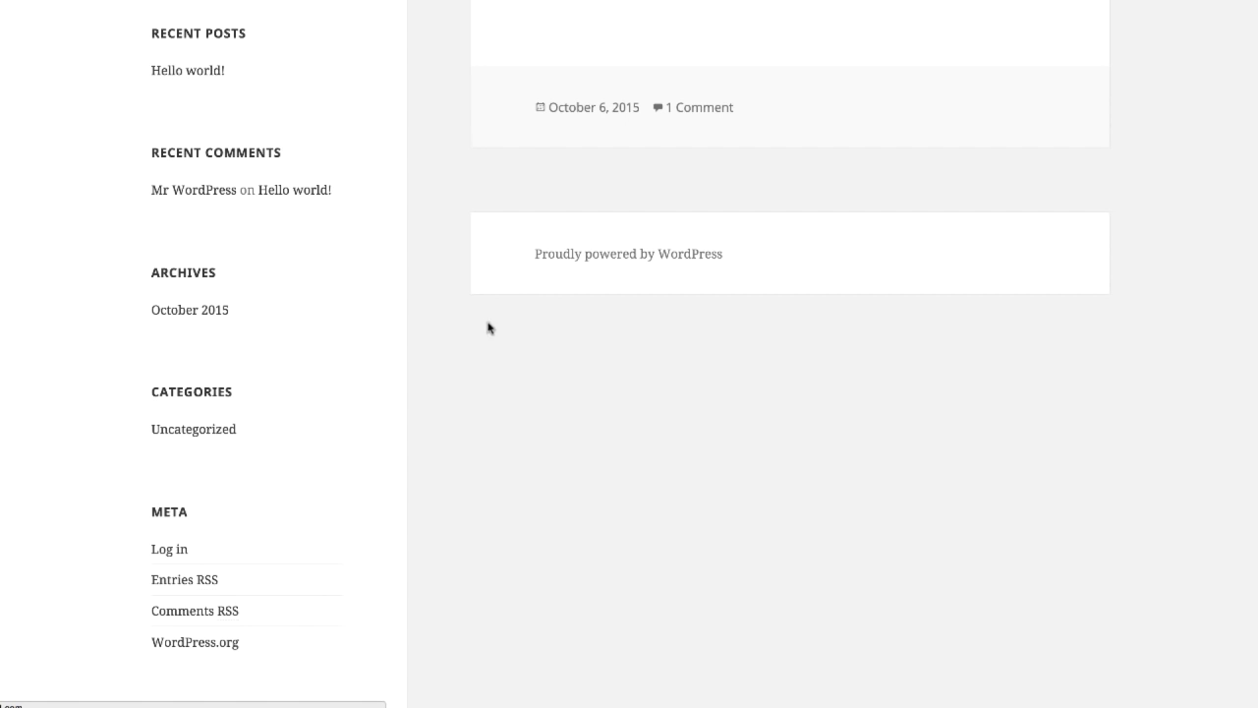
type("admin")
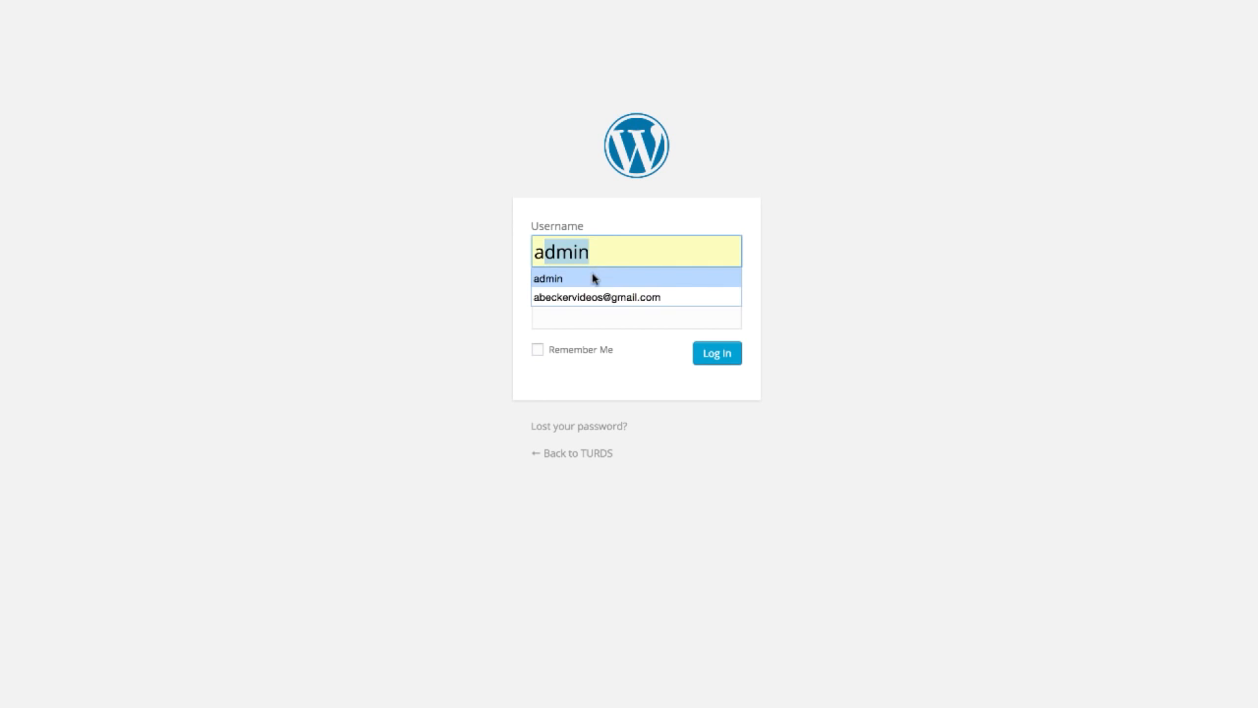
left_click(593, 275)
left_click(565, 304)
key("super+v")
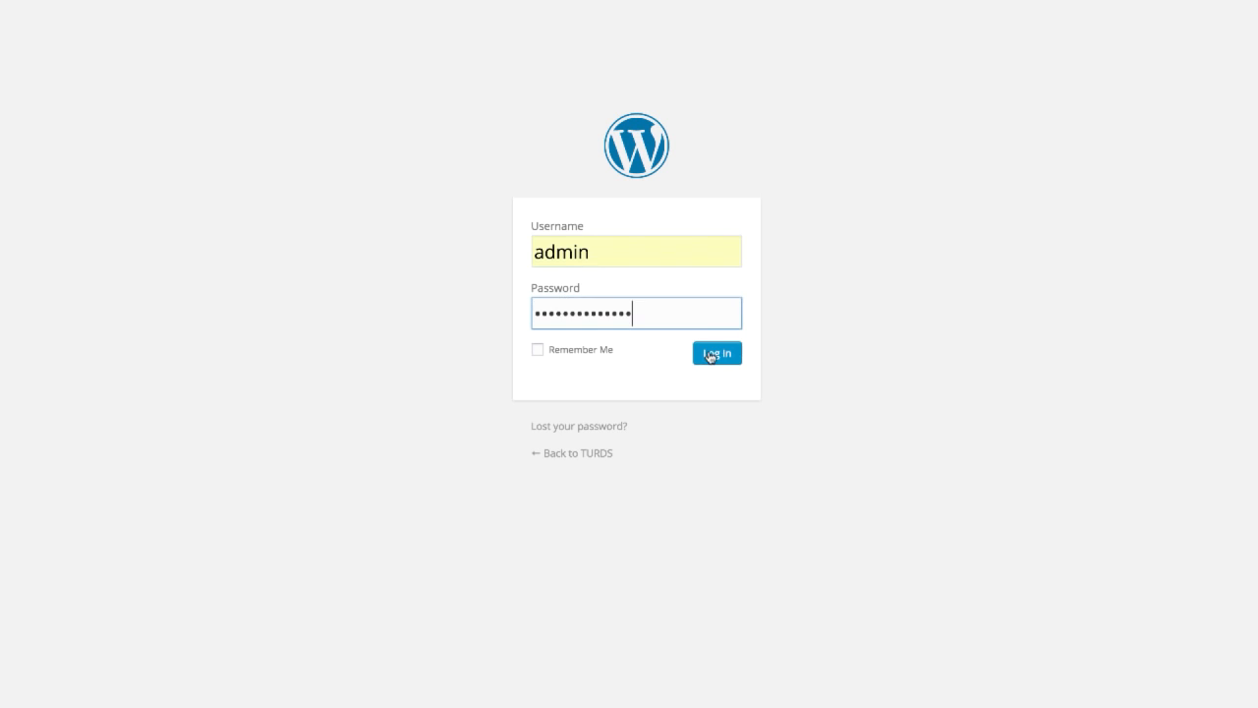
left_click(724, 356)
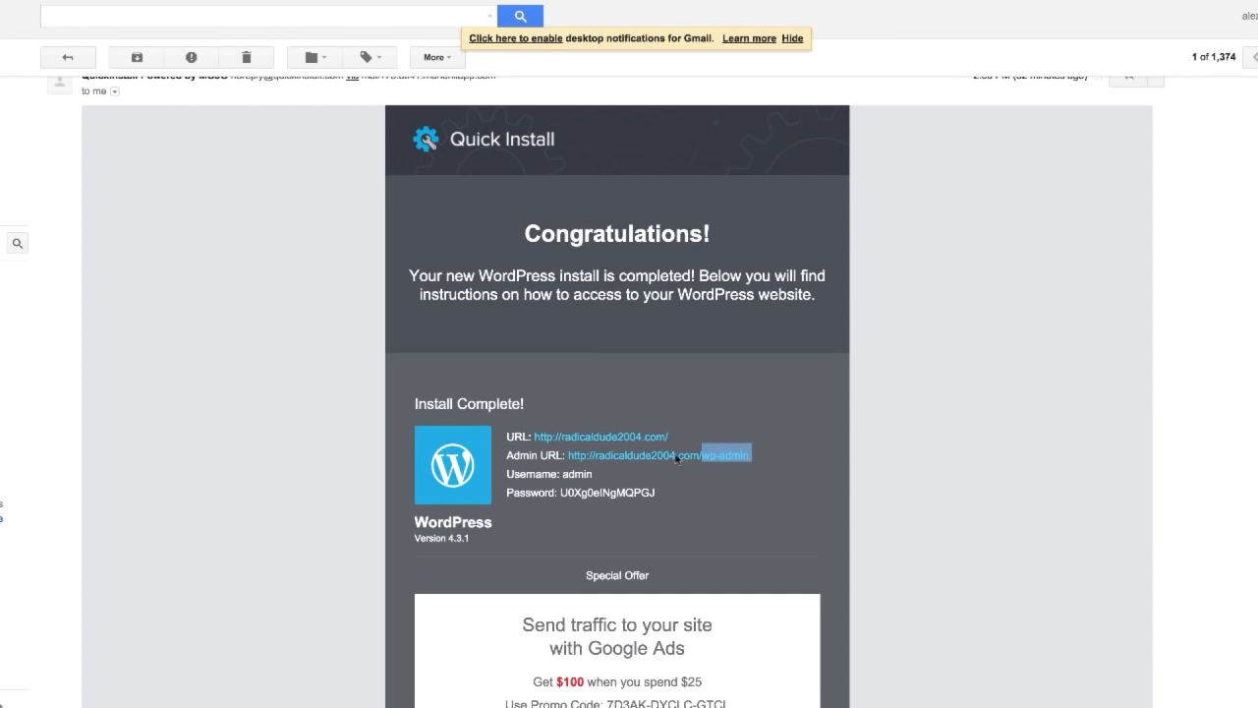
left_click_drag(671, 491, 556, 498)
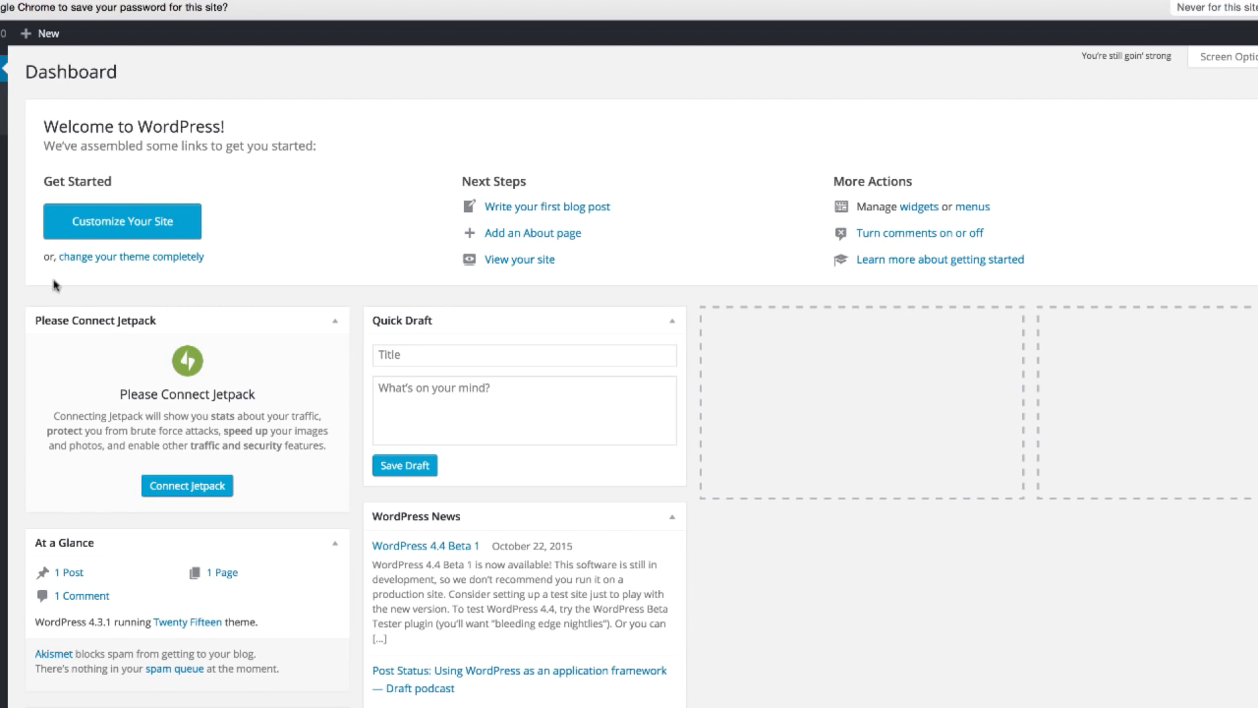
Step: Start a new page and fill its body with the lines sdgasdgasdgsadgasd, ga, sdg, asd, ga, sdg, sad, g and asdfghadsfhedf
mouse_move(5, 257)
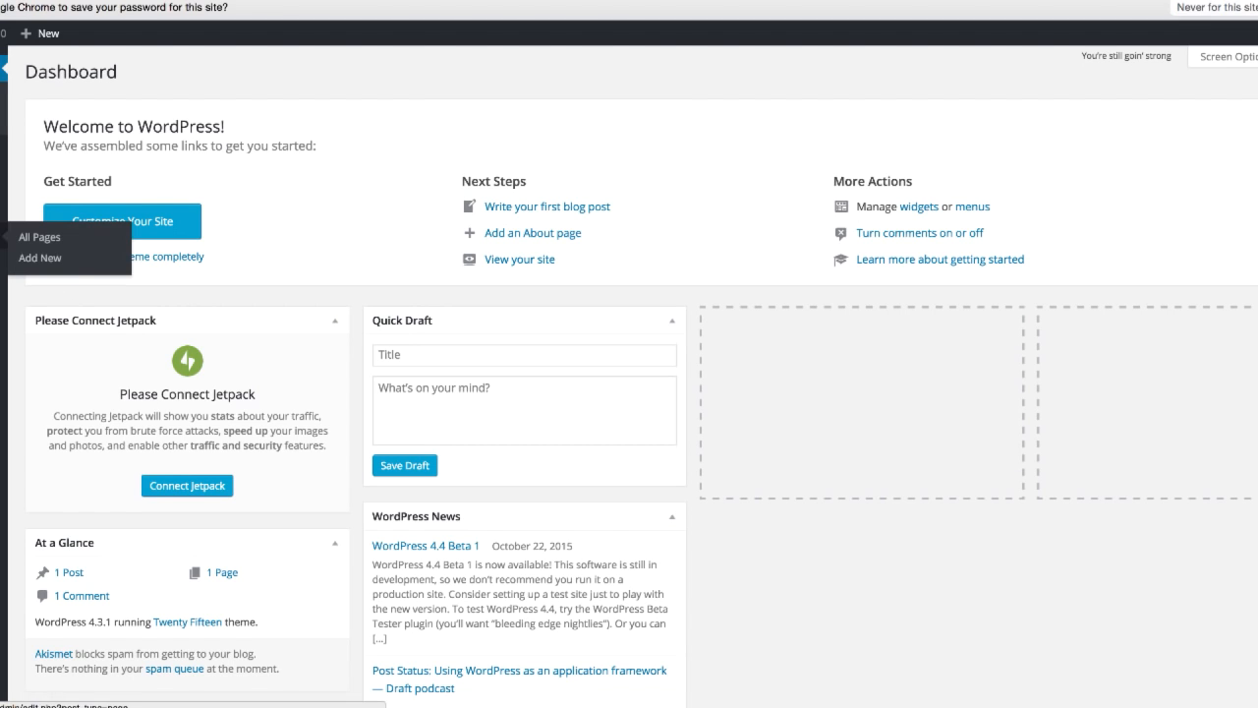
left_click(80, 266)
type("sdgasdgasdgsadgasd")
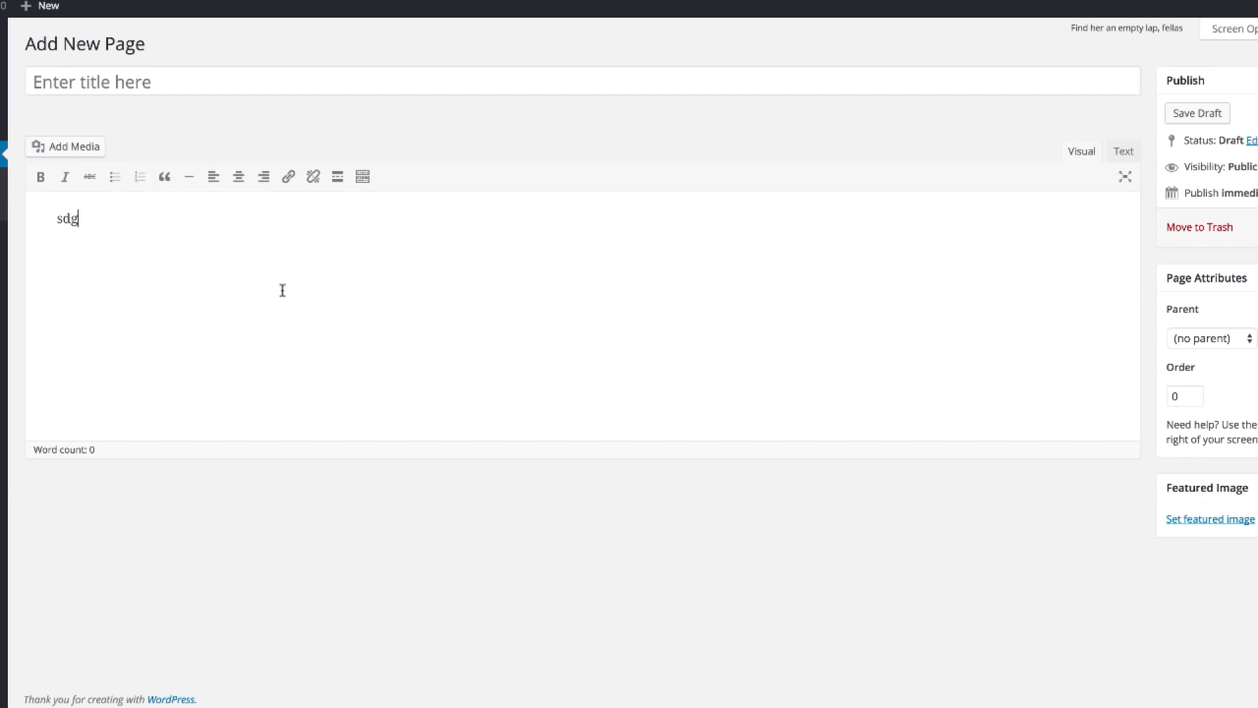
key("Return")
type("ga")
key("Return")
type("sdg asd ga sdg sad g asdfghadsfhed")
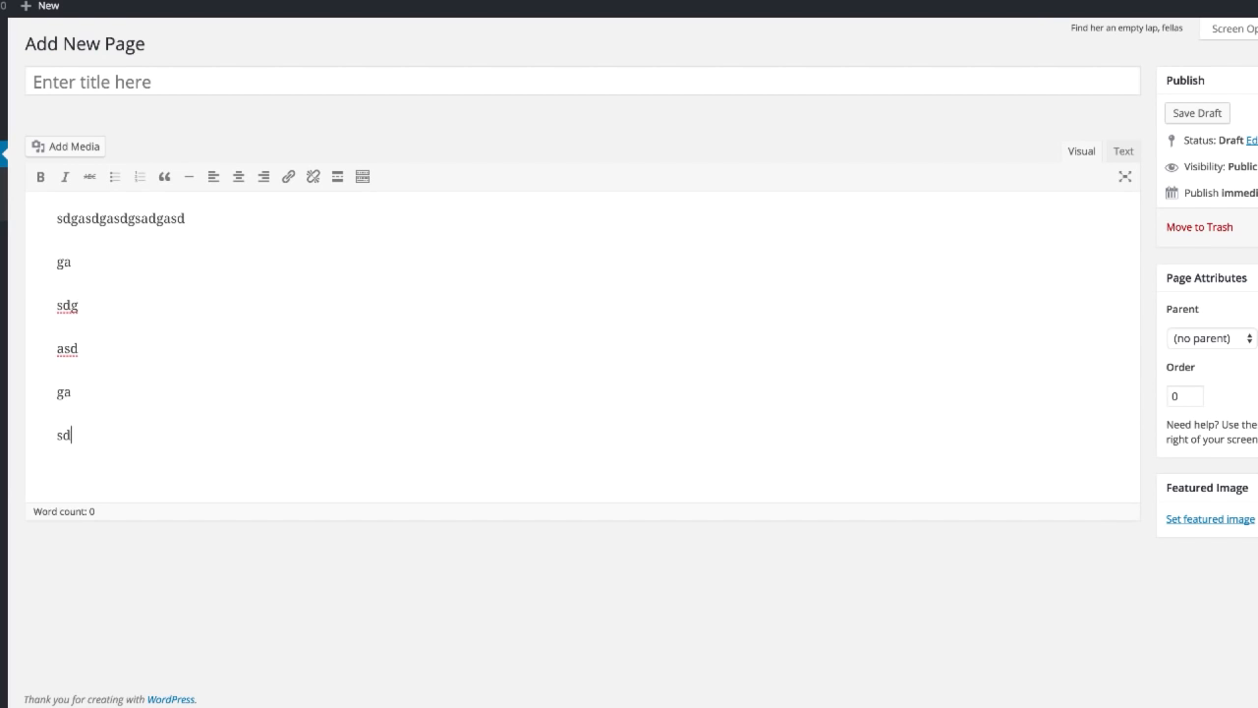
type("f")
Step: Publish the page with the title sadgsadgsadg and view it on the live site
left_click(167, 89)
type("sadgsadgsadg")
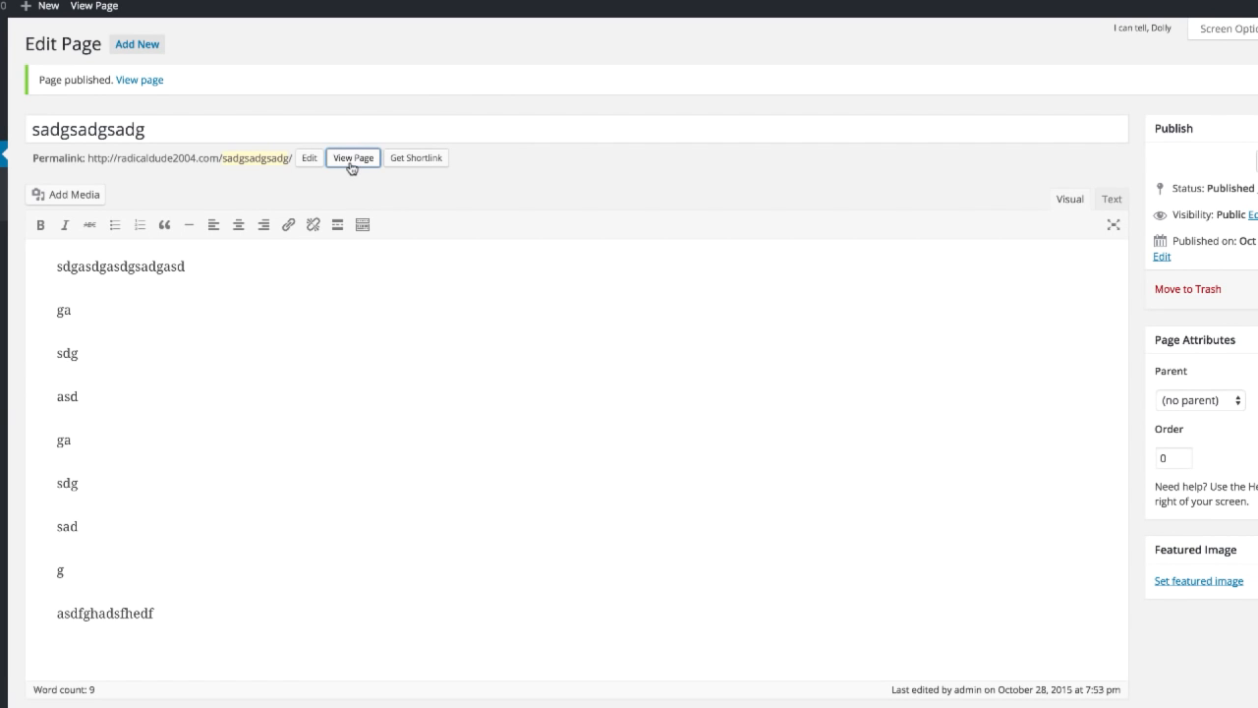
left_click(351, 159)
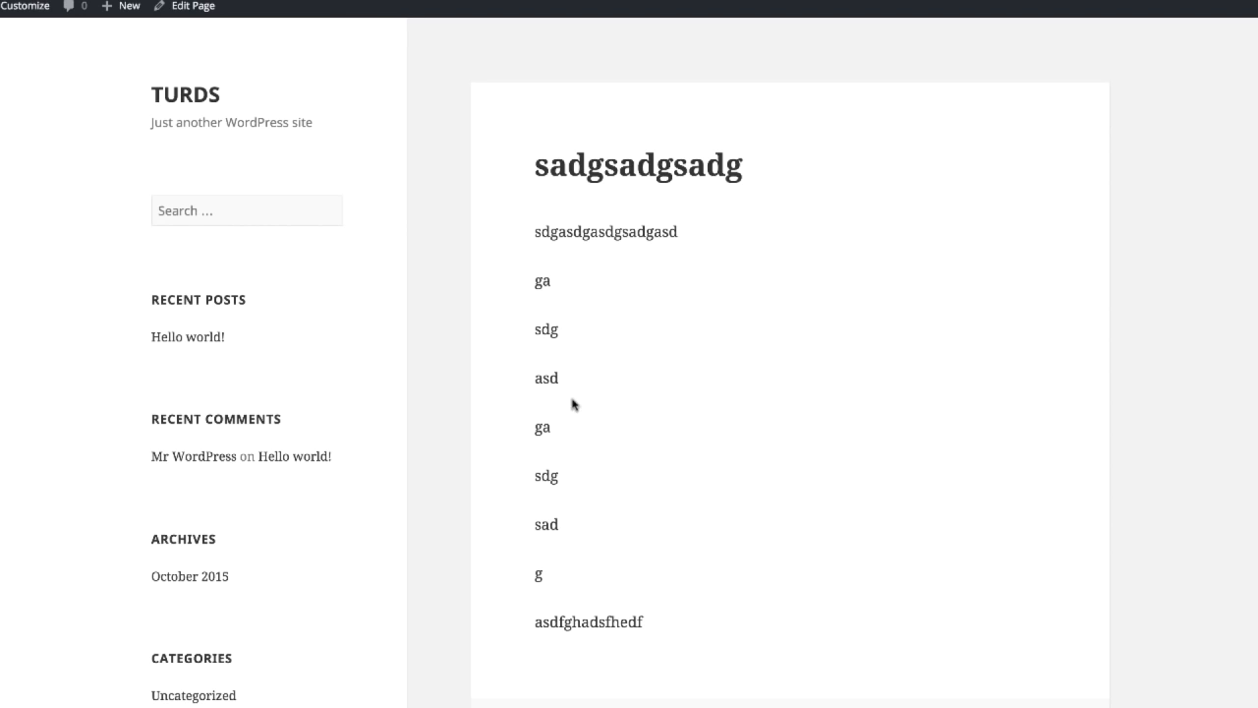
left_click_drag(534, 234, 542, 575)
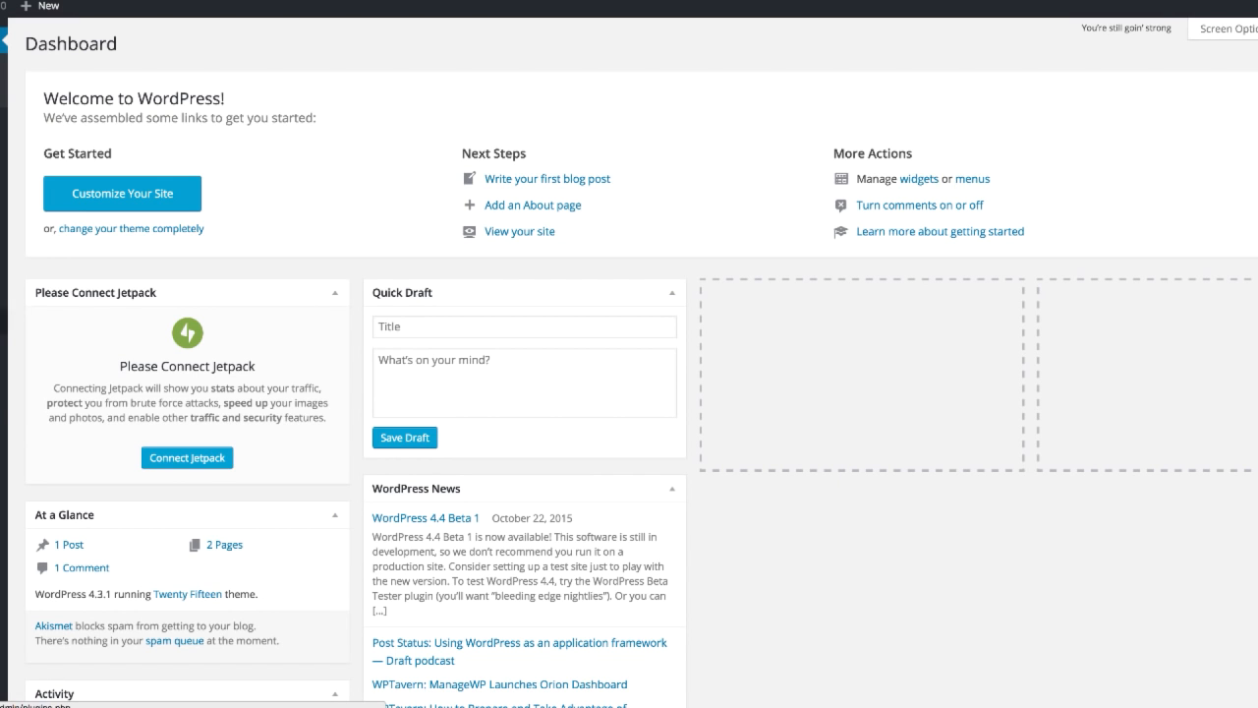
Step: Install the featured theme Farben Basic on the WordPress site and activate it
mouse_move(3, 271)
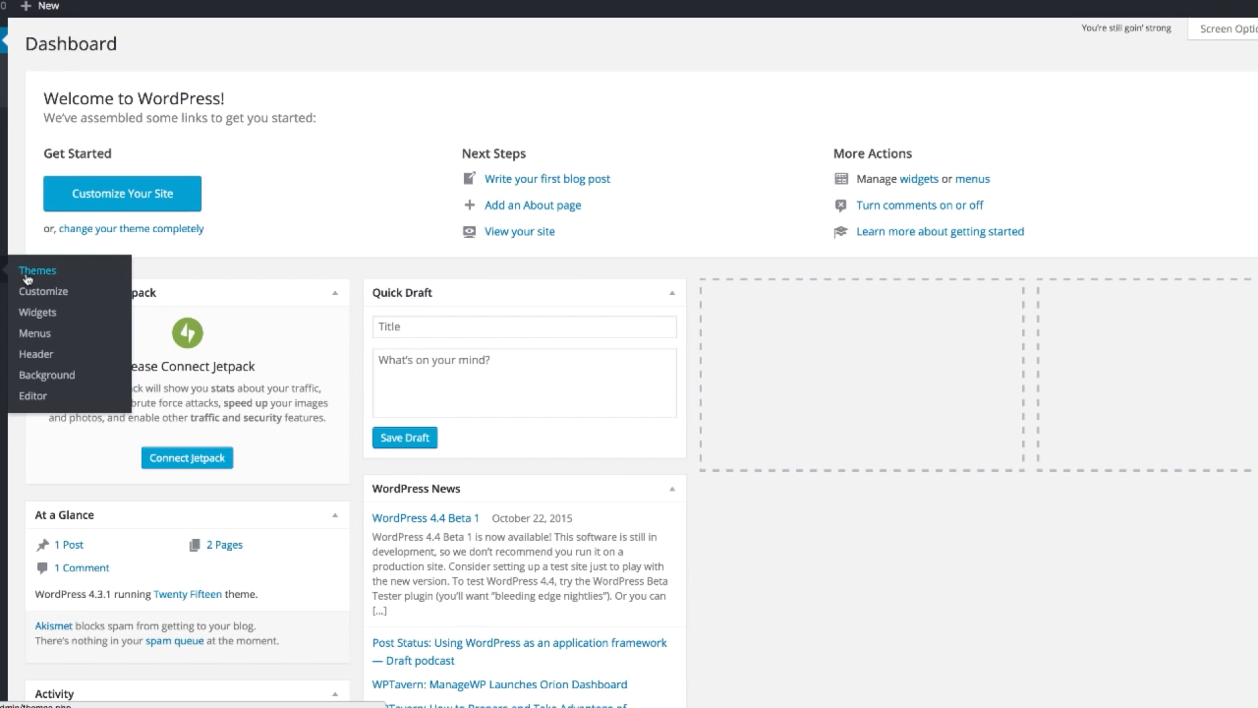
left_click(39, 271)
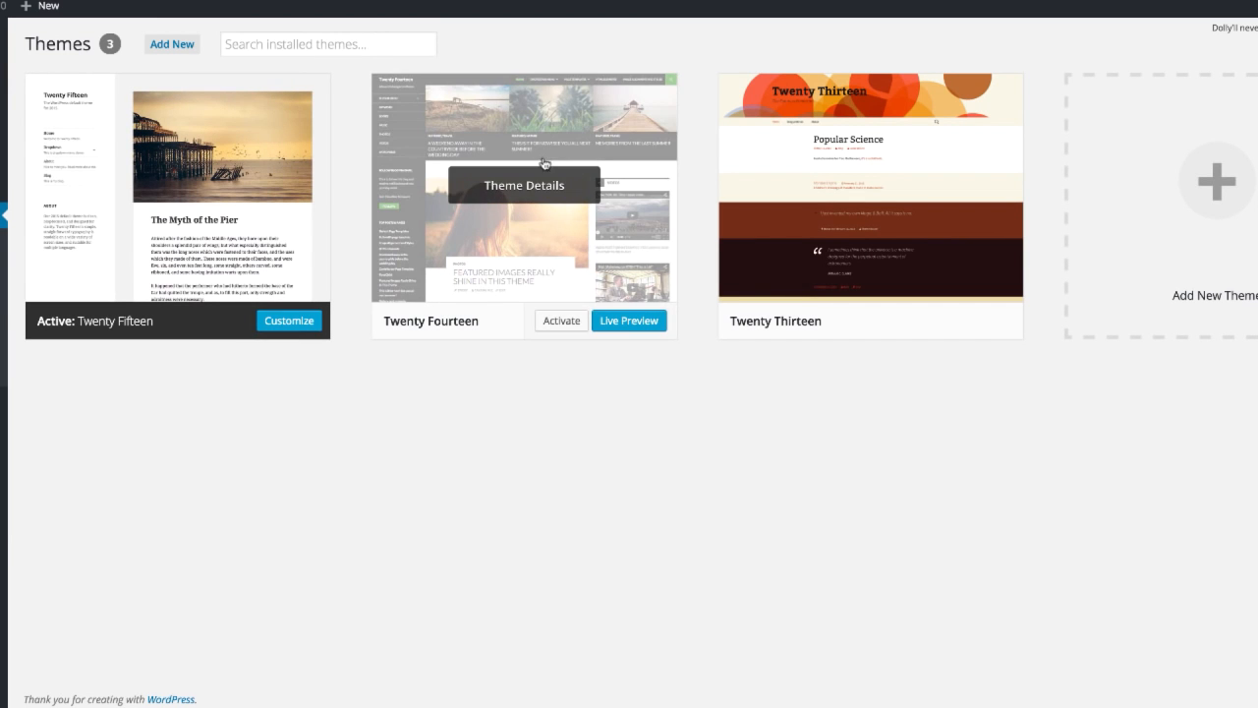
left_click(280, 48)
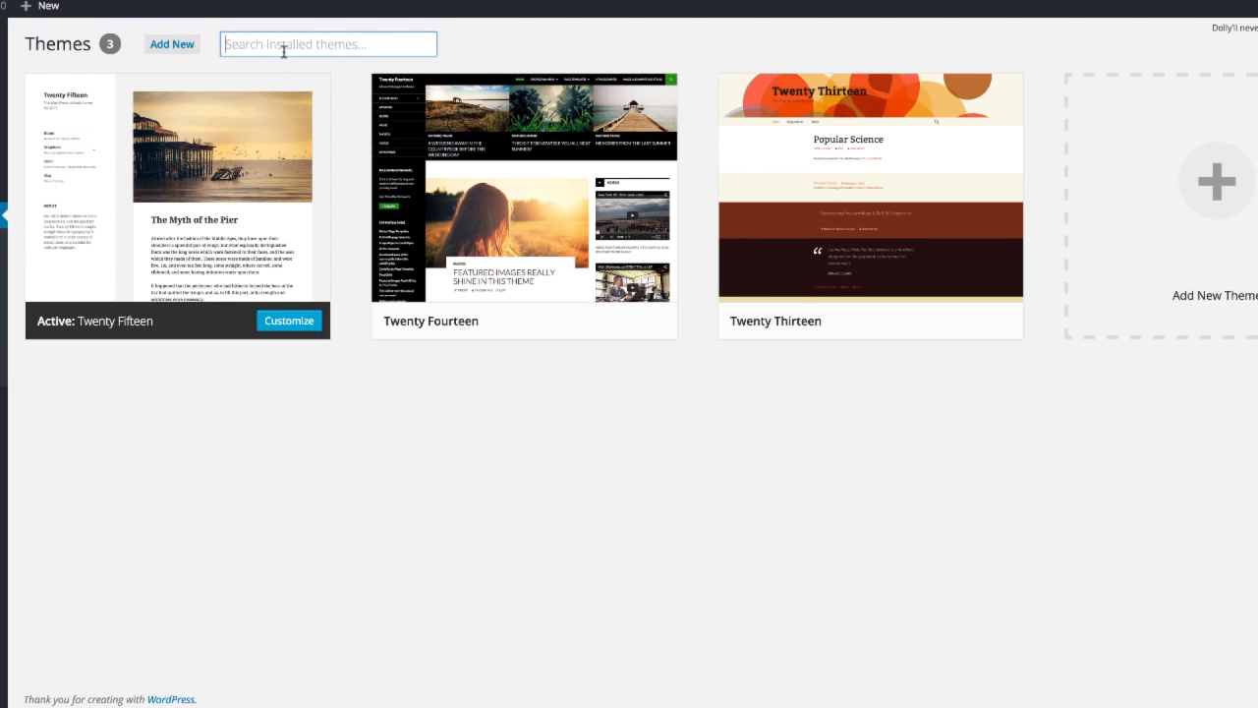
left_click(192, 45)
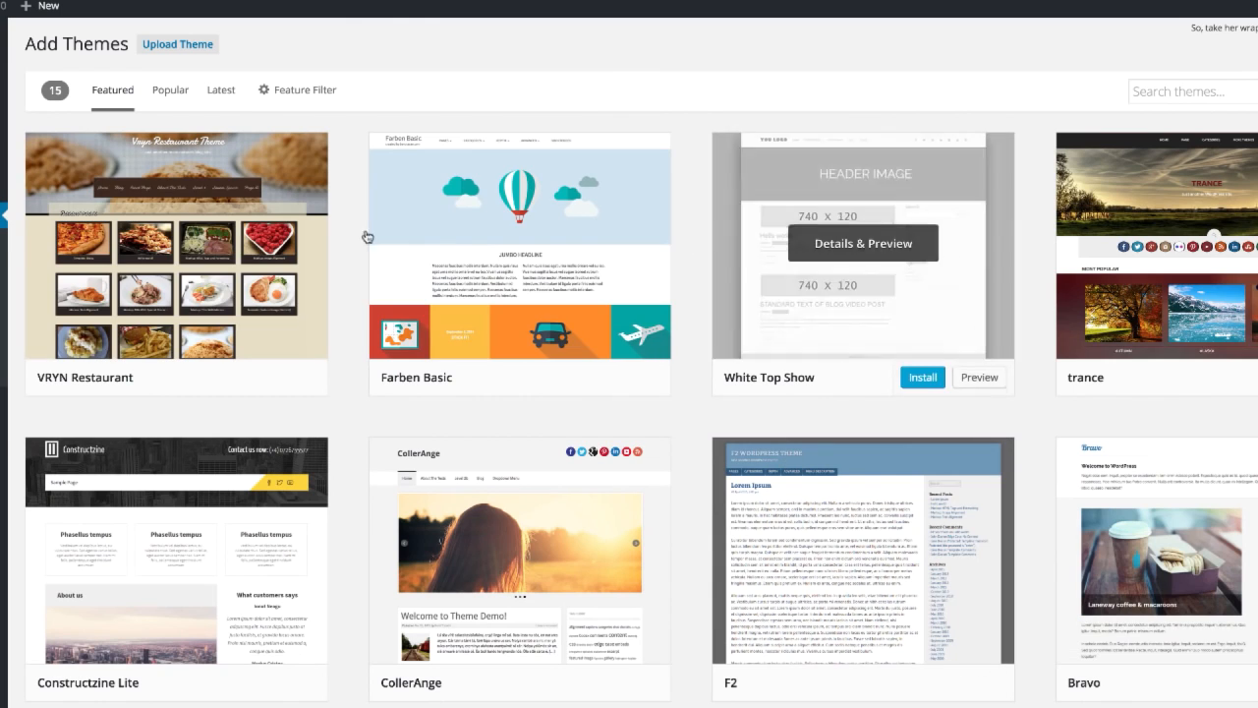
left_click(582, 378)
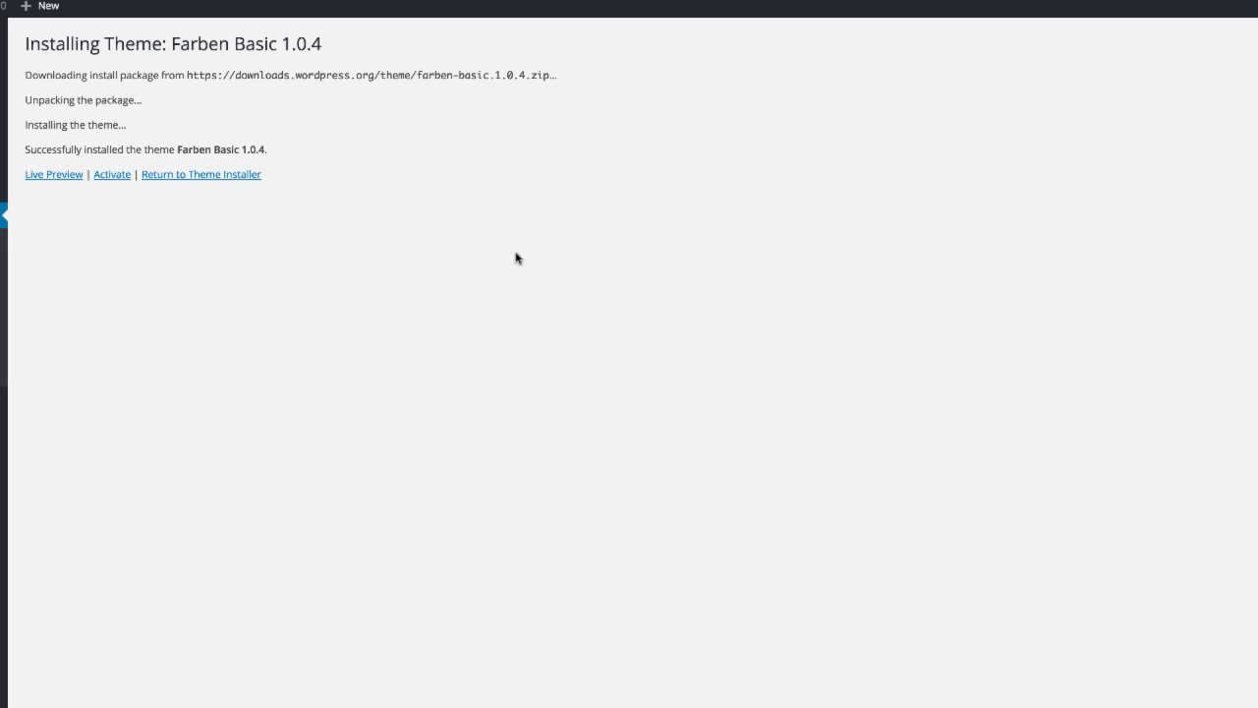
left_click(120, 177)
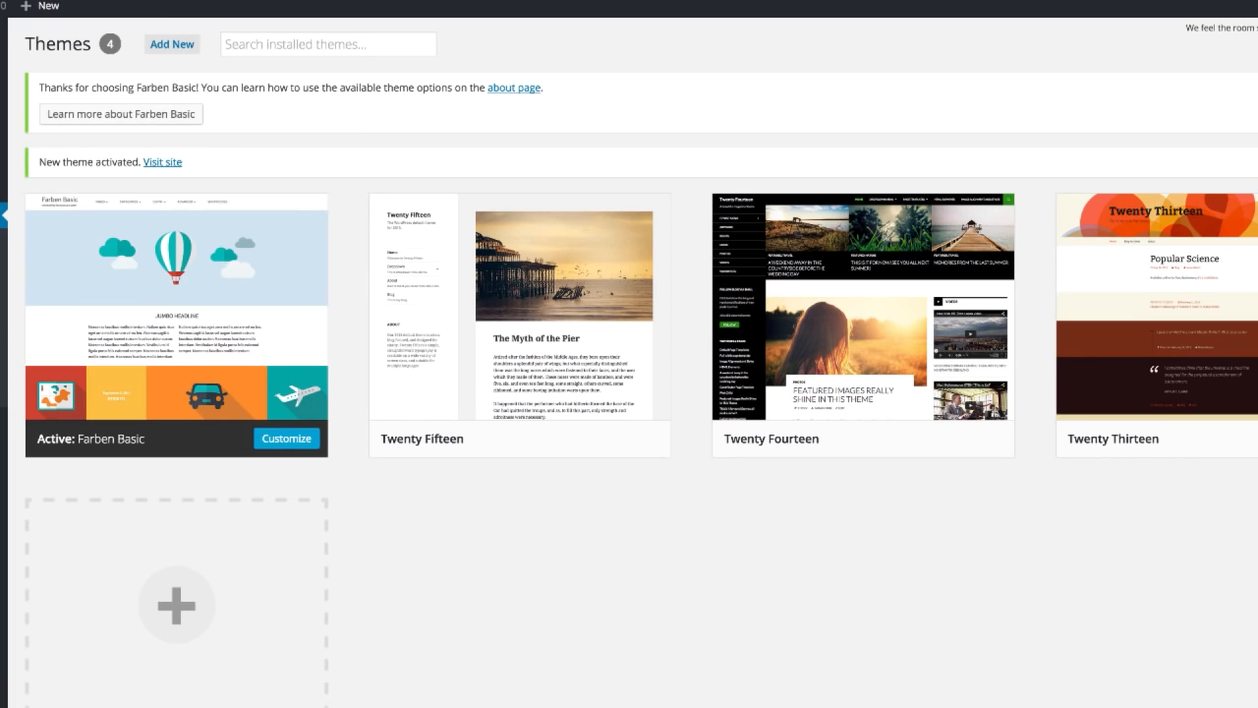
Step: Open the site's home page and examine its layout under the Farben Basic theme
key("BackSpace")
key("Return")
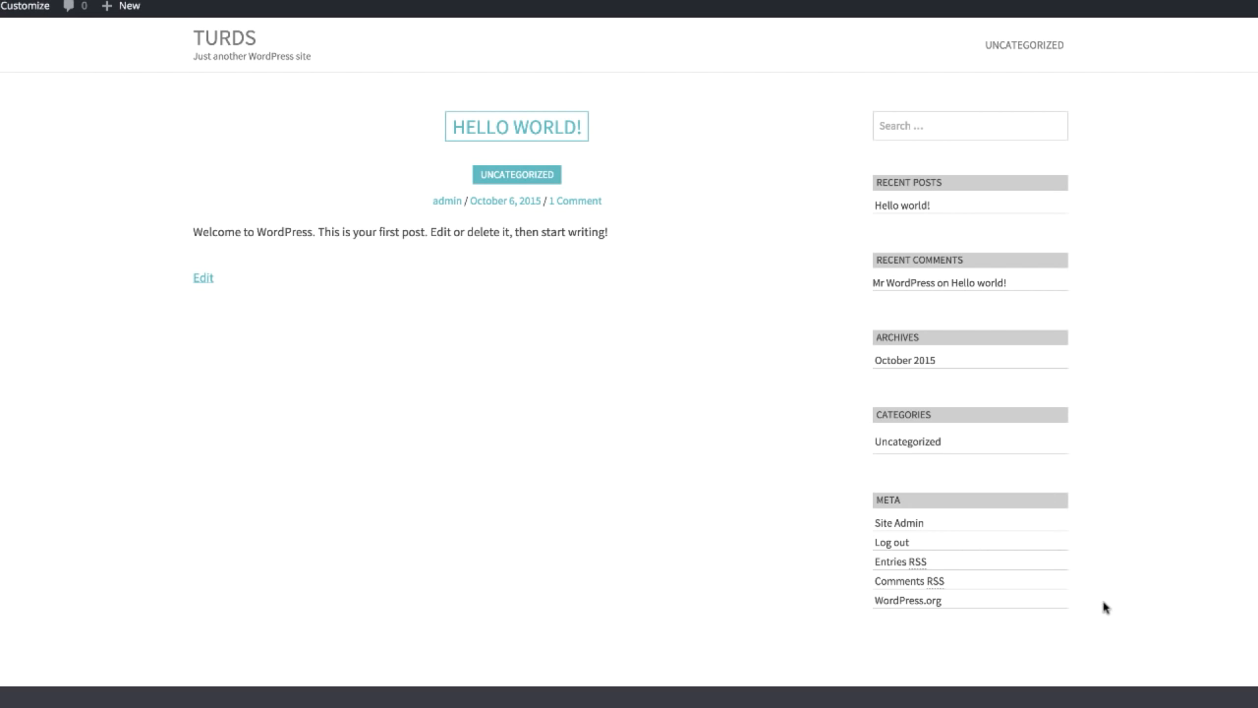
left_click_drag(1104, 603, 567, 113)
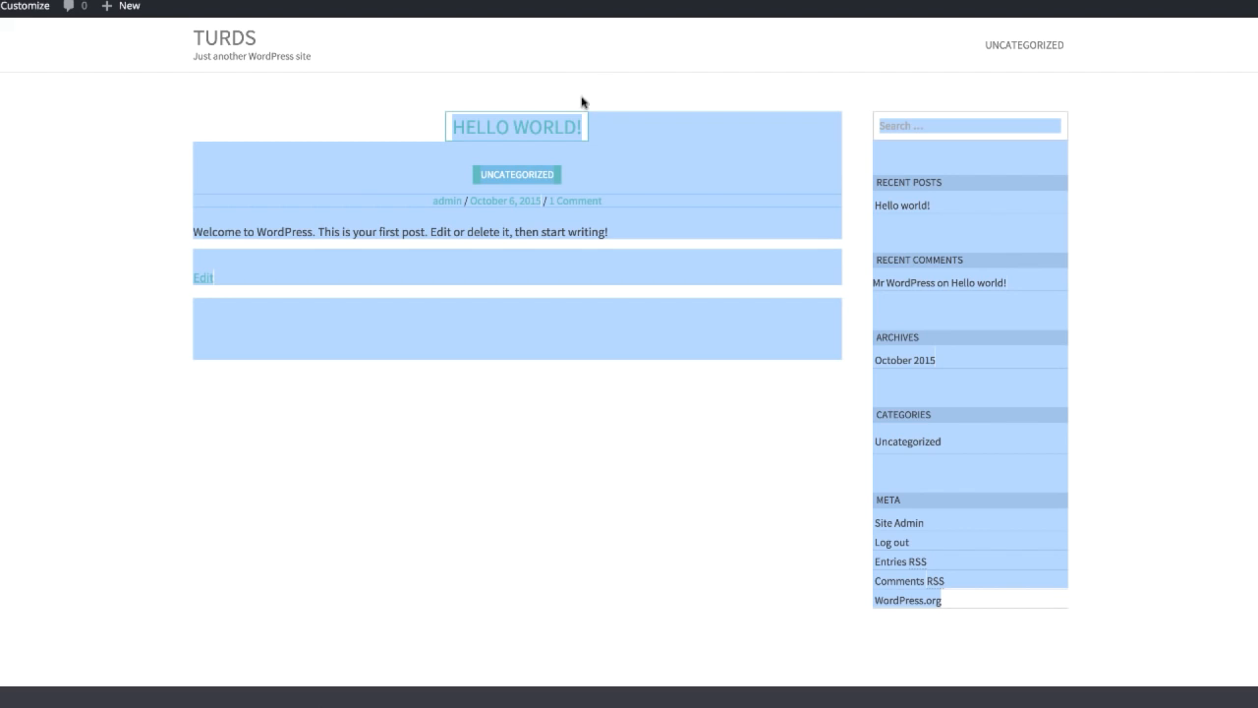
Step: Search Google for business wordpress themes and look through colorlib's article on the best corporate business themes of 2015
mouse_move(2, 7)
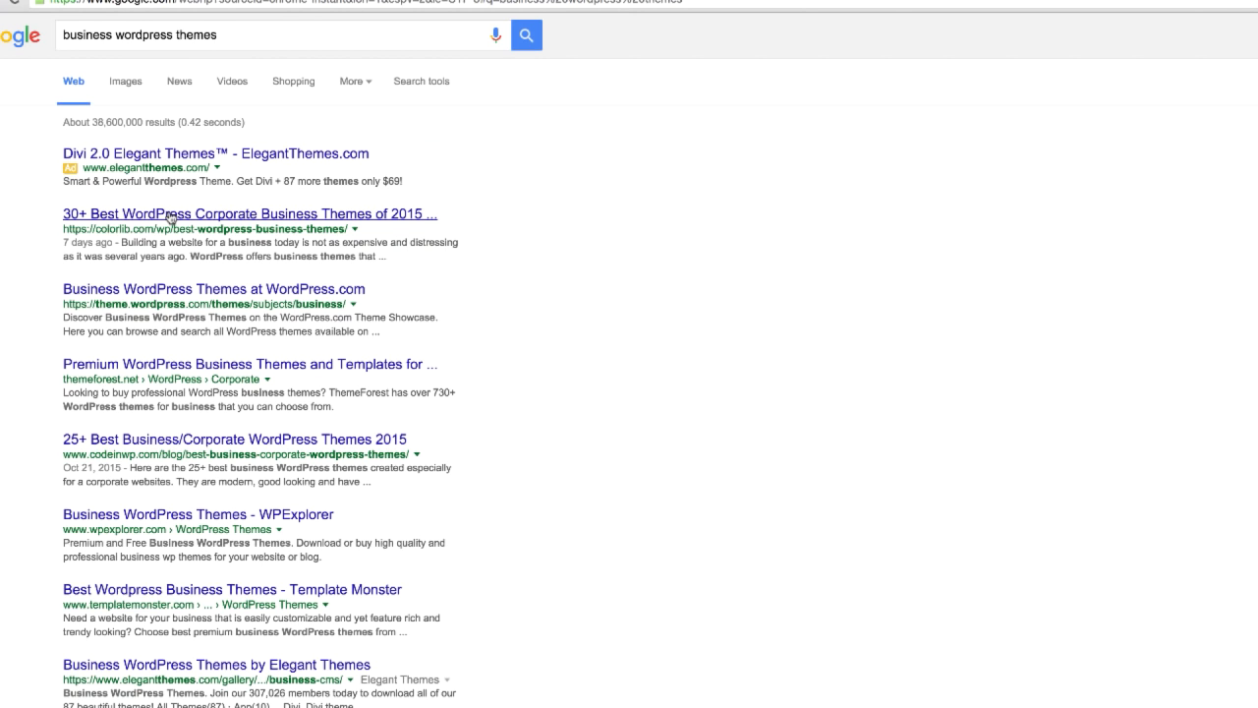
left_click(170, 214)
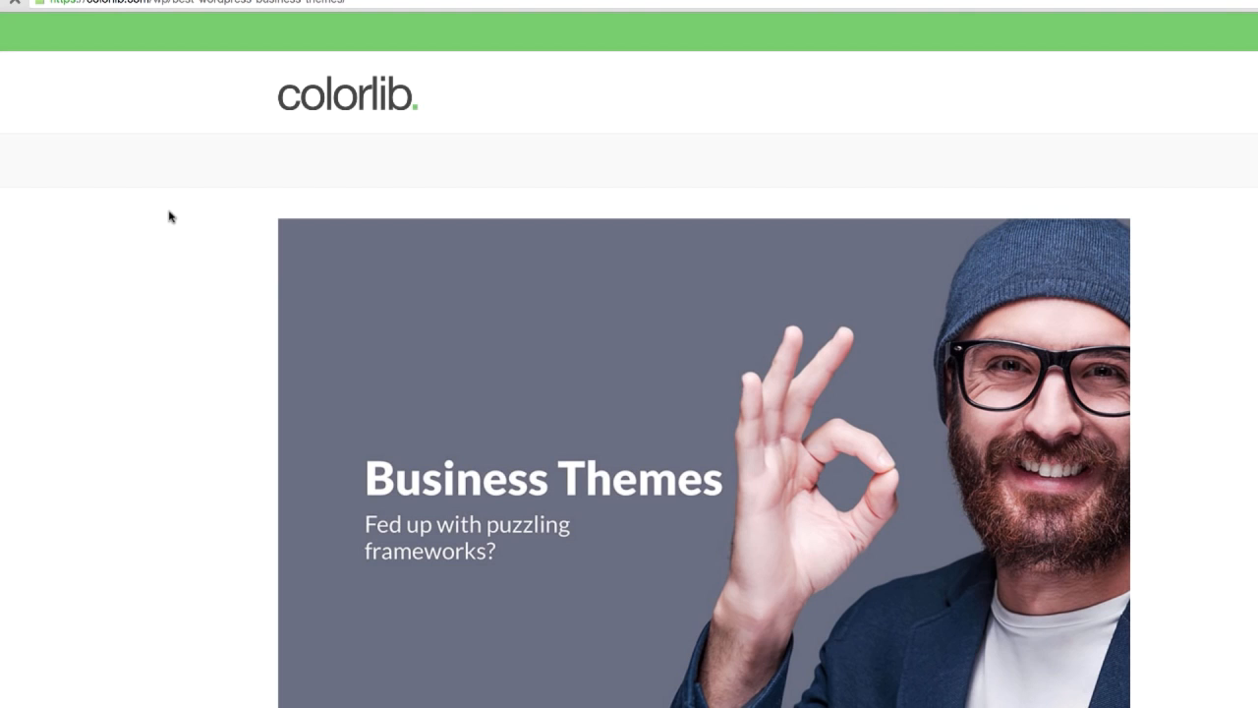
scroll(597, 406, "down", 15)
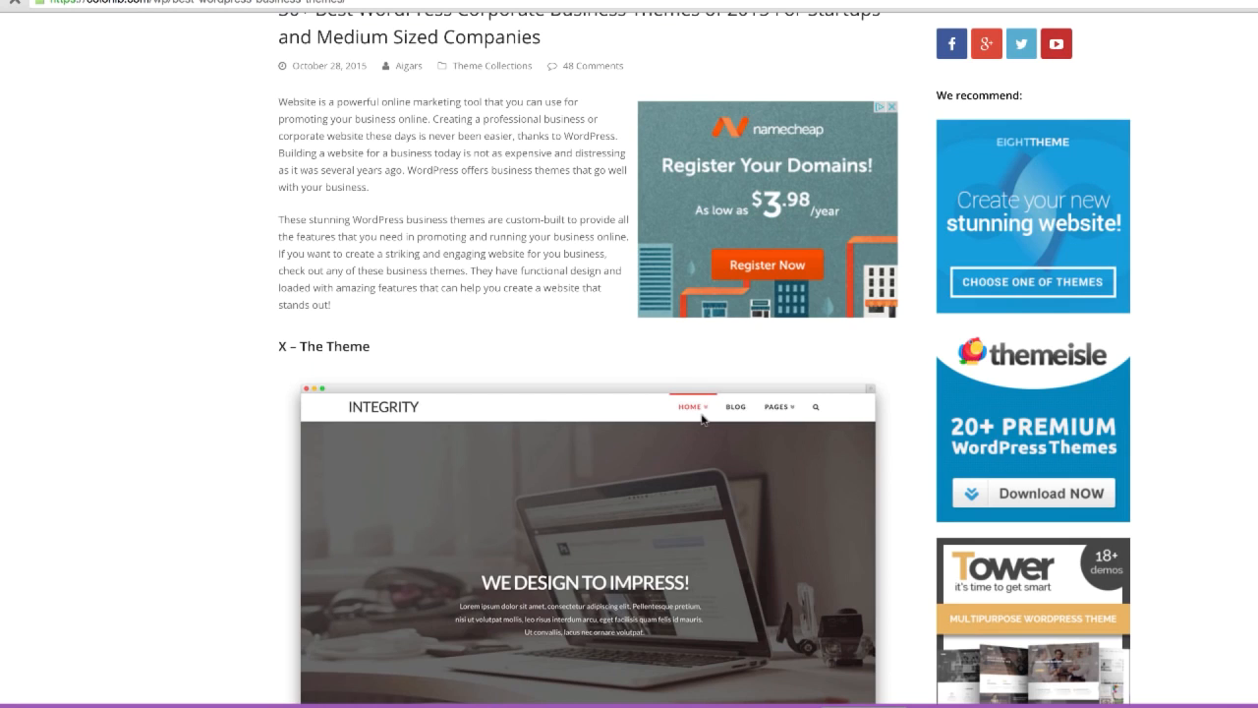
scroll(716, 420, "up", 5)
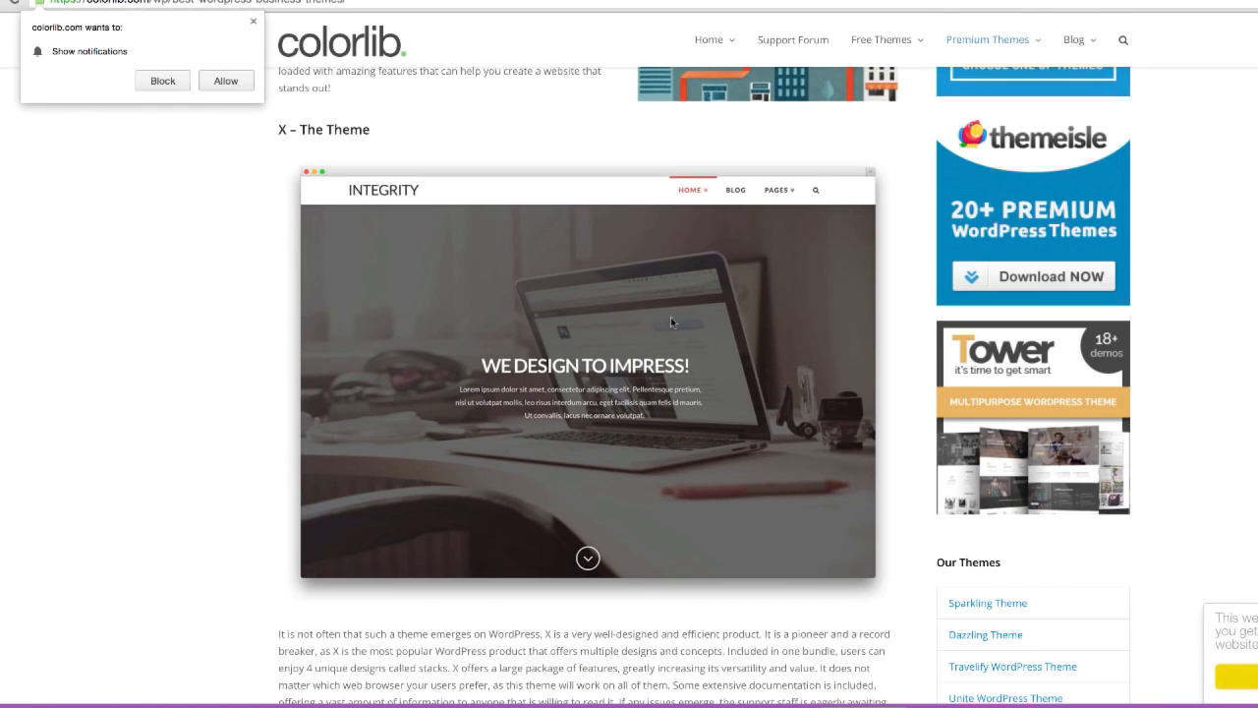
scroll(706, 301, "down", 5)
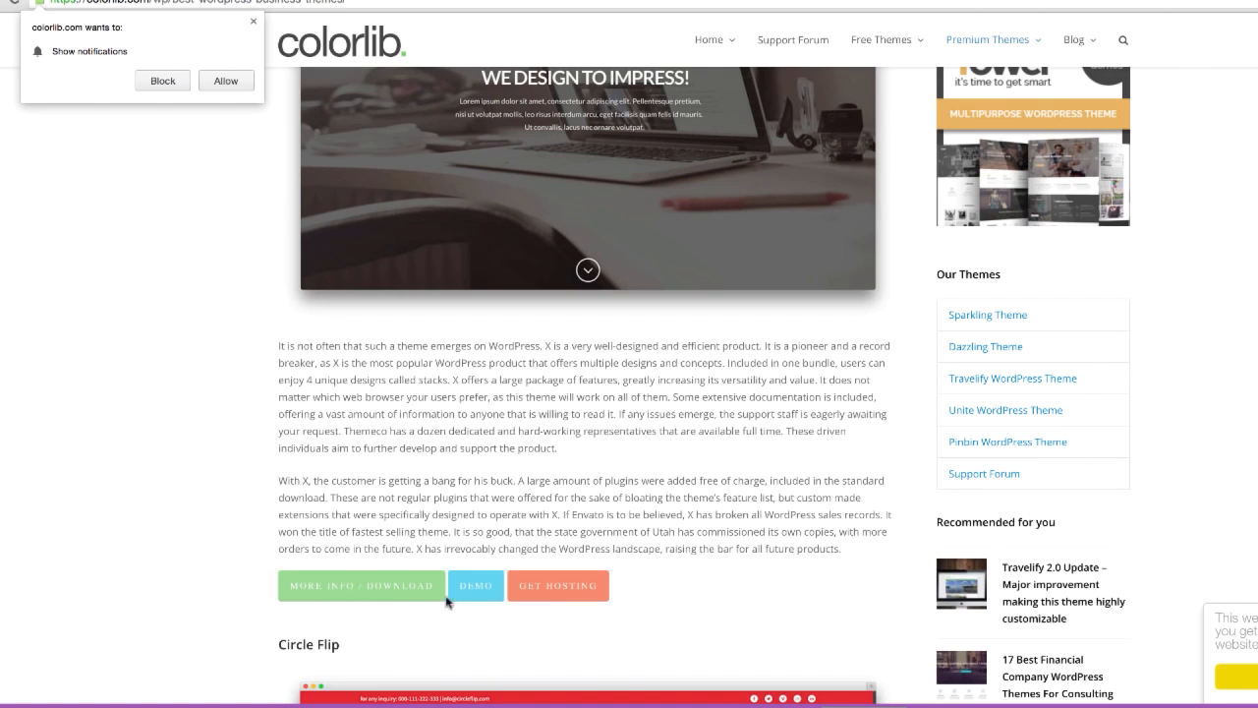
scroll(605, 472, "up", 5)
Step: Preview the demo of X – The Theme and open the Source Wave page for the free PBN webinar
scroll(604, 481, "down", 5)
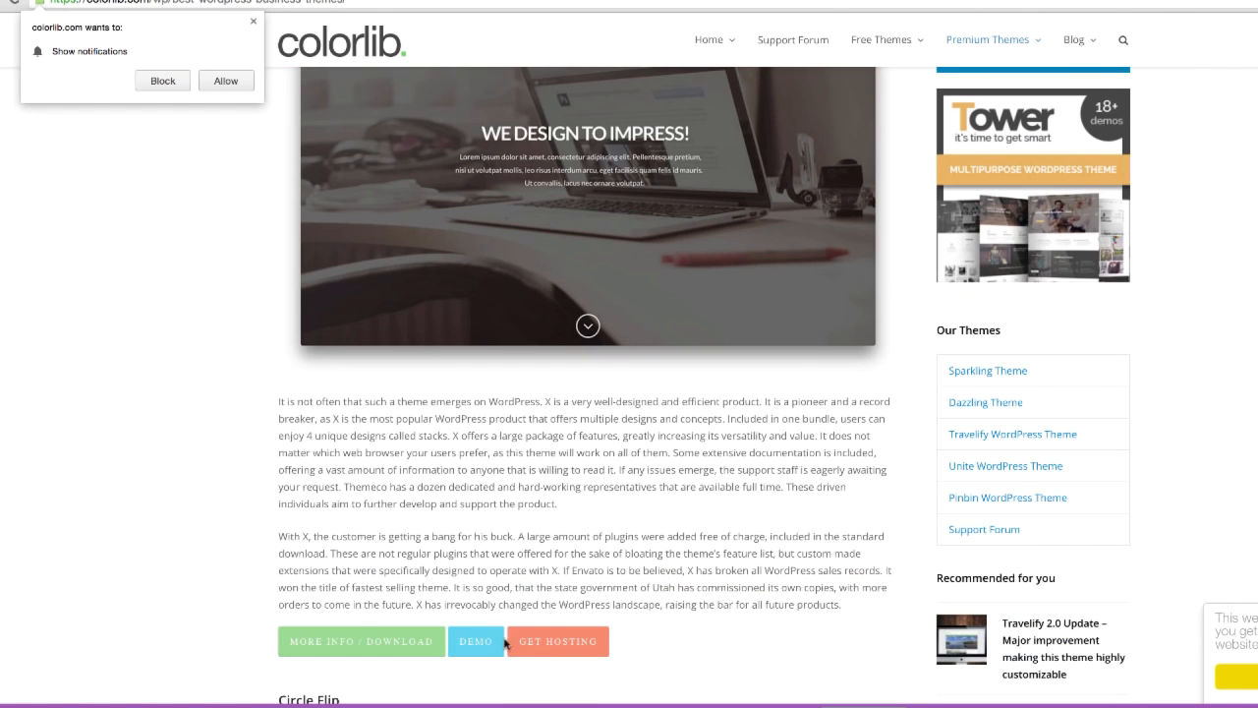
left_click(483, 646)
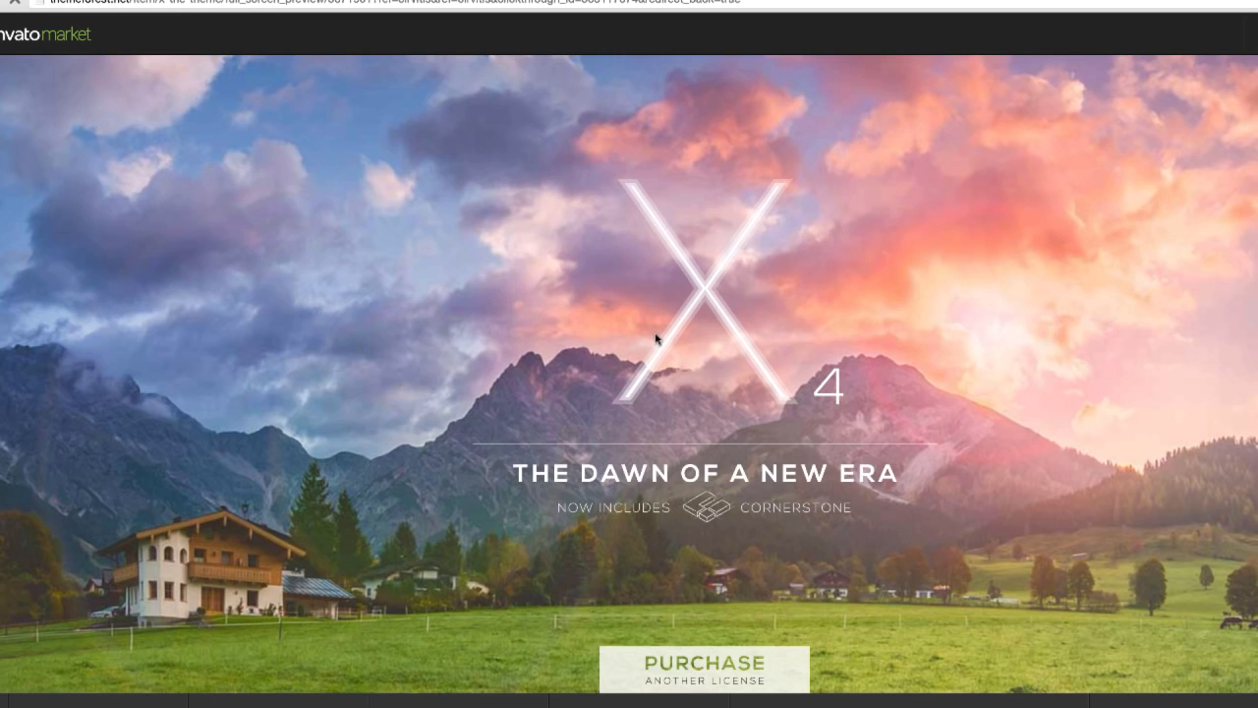
scroll(783, 440, "down", 7)
scroll(744, 435, "up", 8)
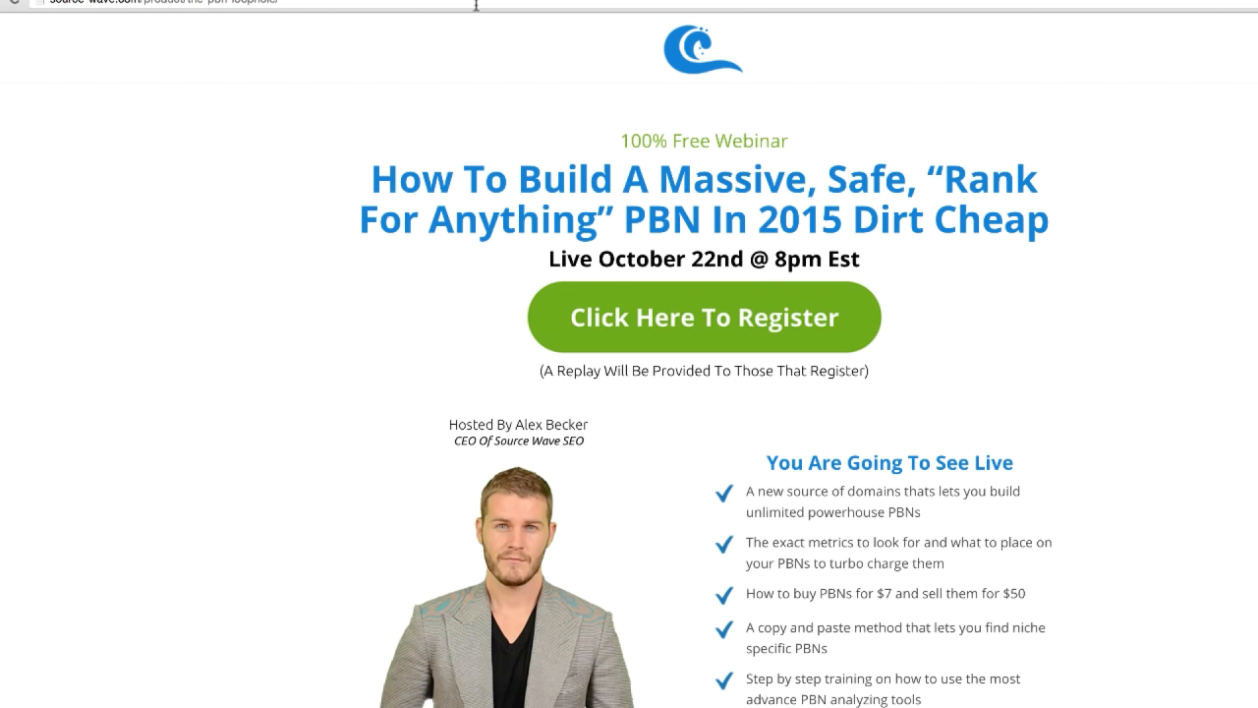
left_click(476, 5)
key("Return")
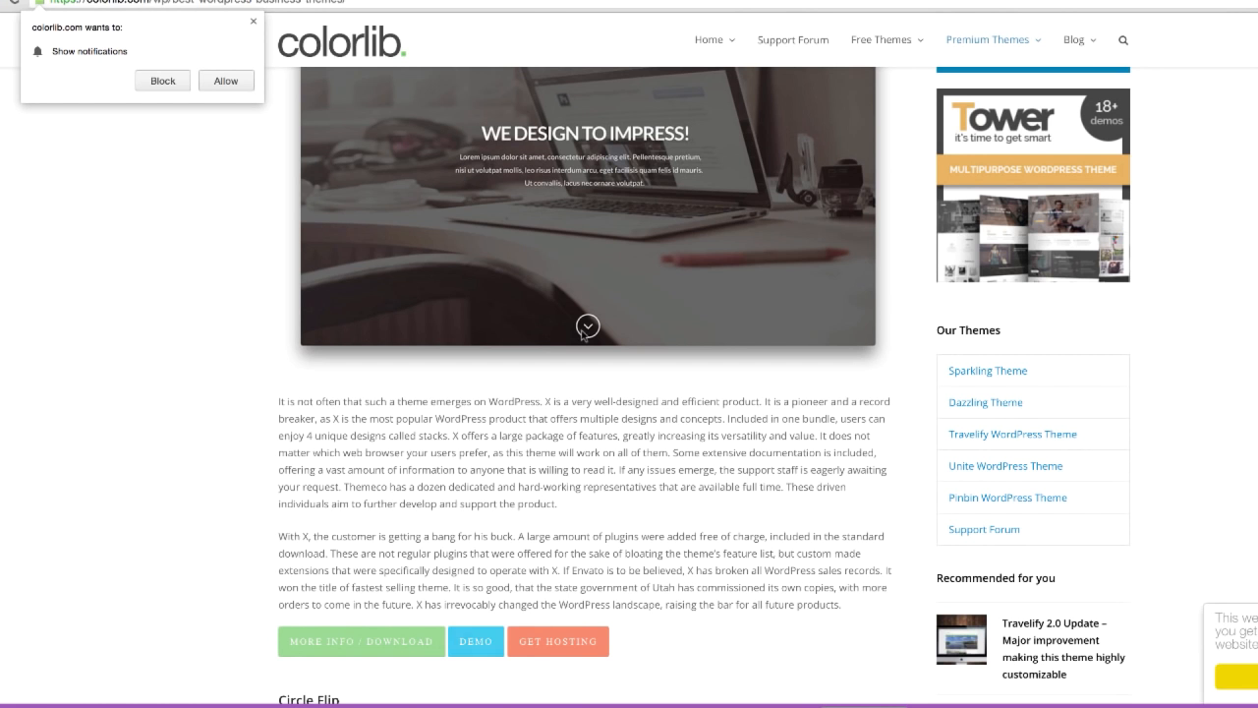
Step: Browse the other business themes in the colorlib article, from Circle Flip through Zerif PRO and Scalia to Kalium
scroll(582, 484, "down", 10)
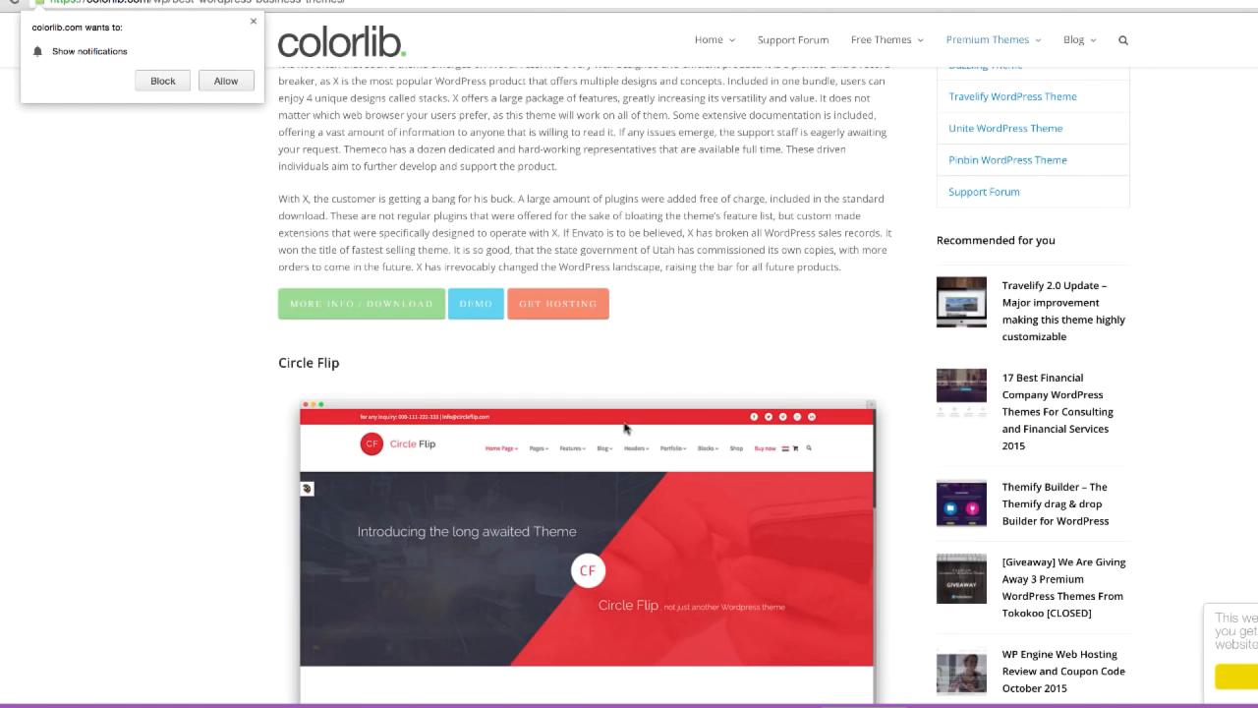
scroll(527, 313, "down", 6)
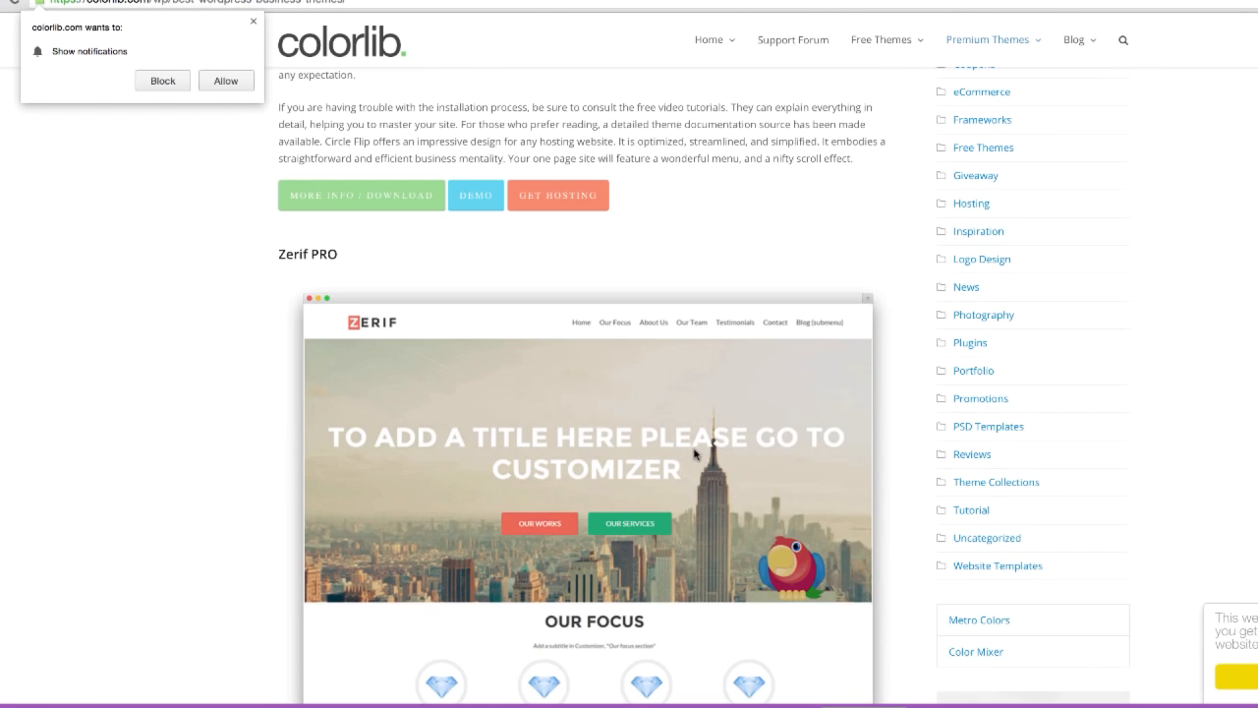
scroll(671, 506, "down", 10)
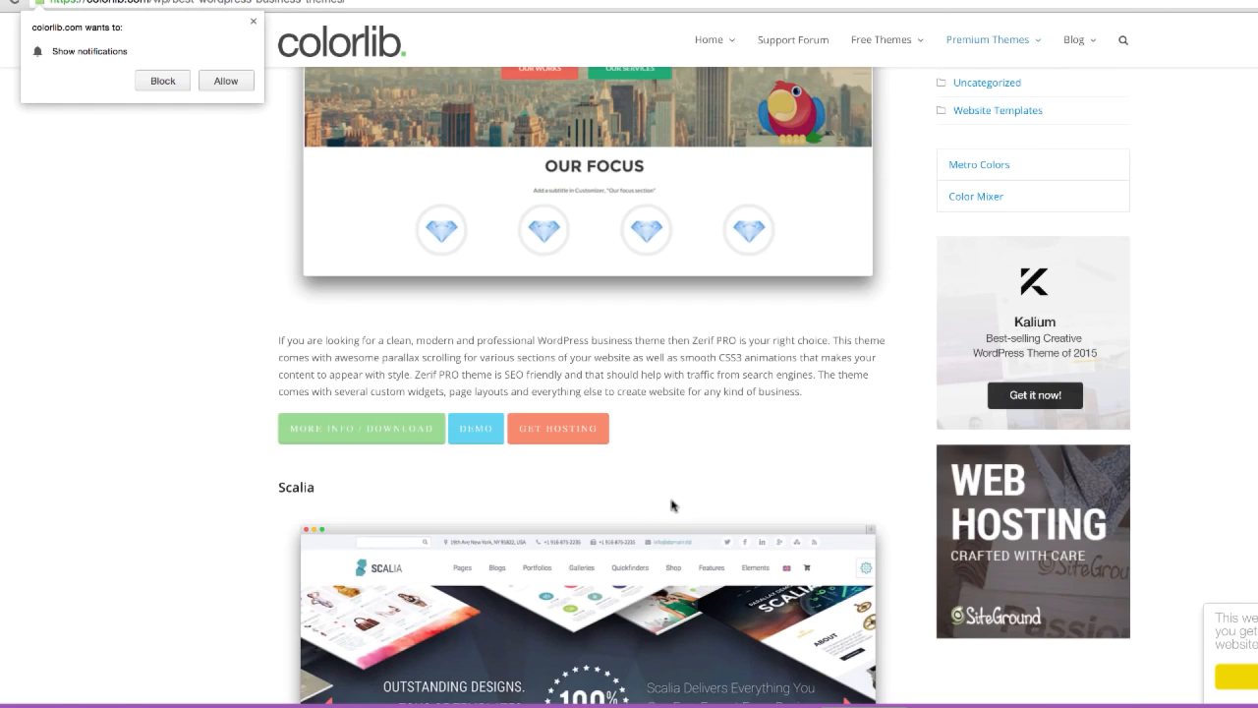
scroll(676, 415, "down", 2)
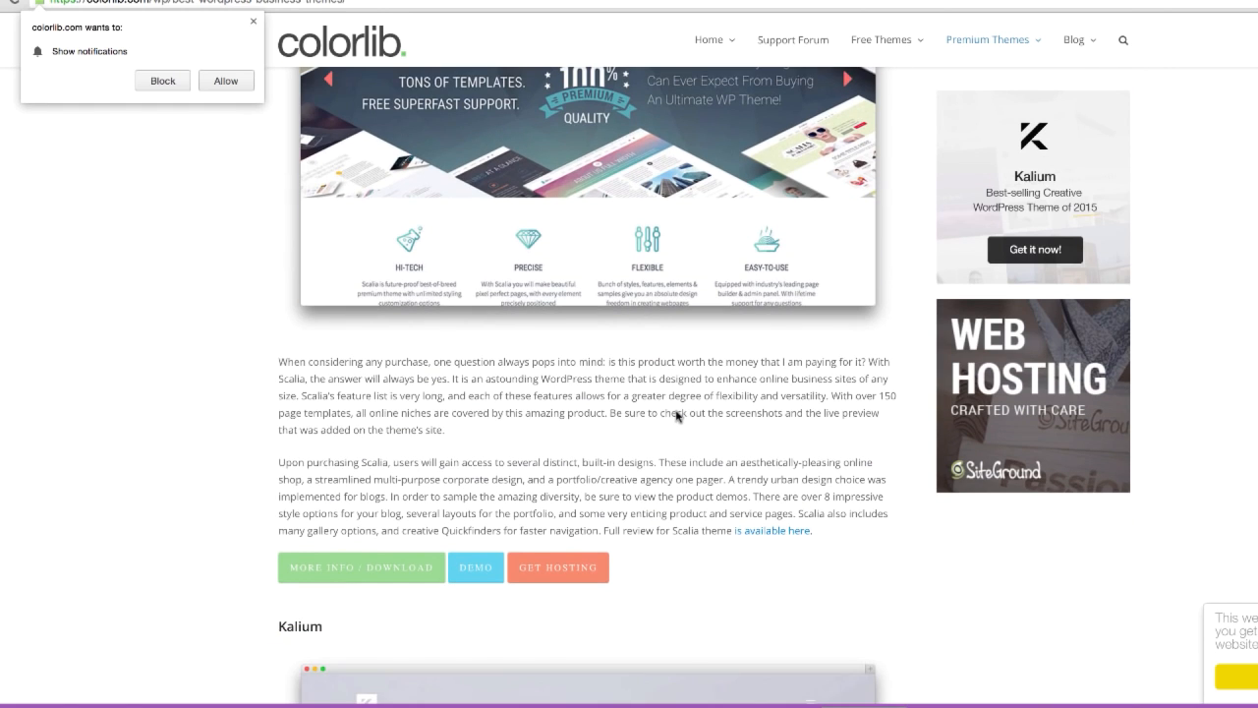
scroll(663, 409, "down", 9)
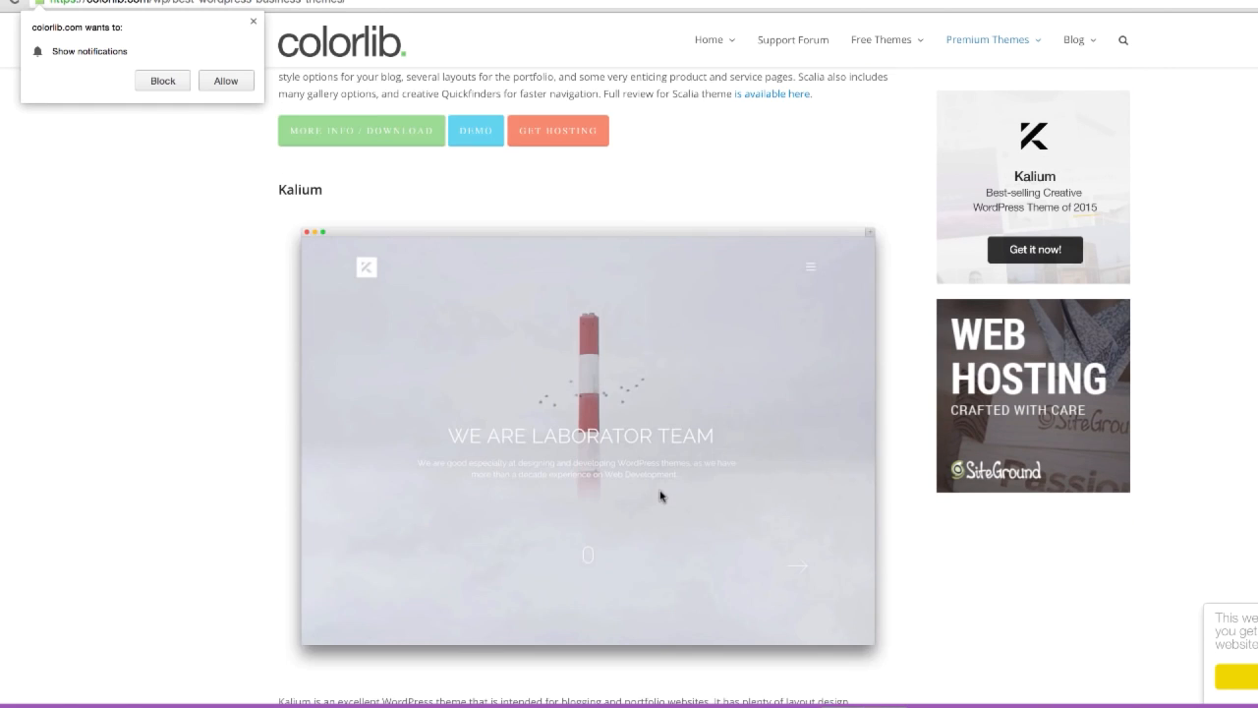
Step: Continue through the colorlib article to the Startuply theme and look over its preview
scroll(664, 510, "down", 5)
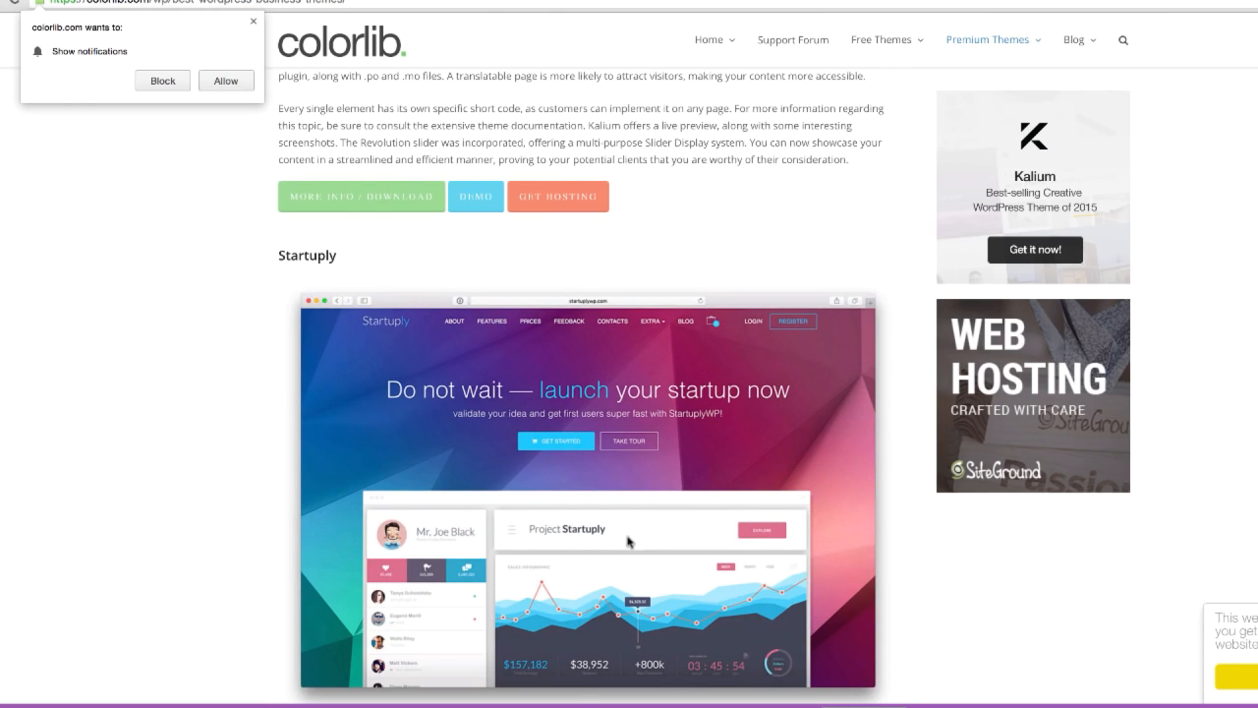
scroll(637, 553, "down", 2)
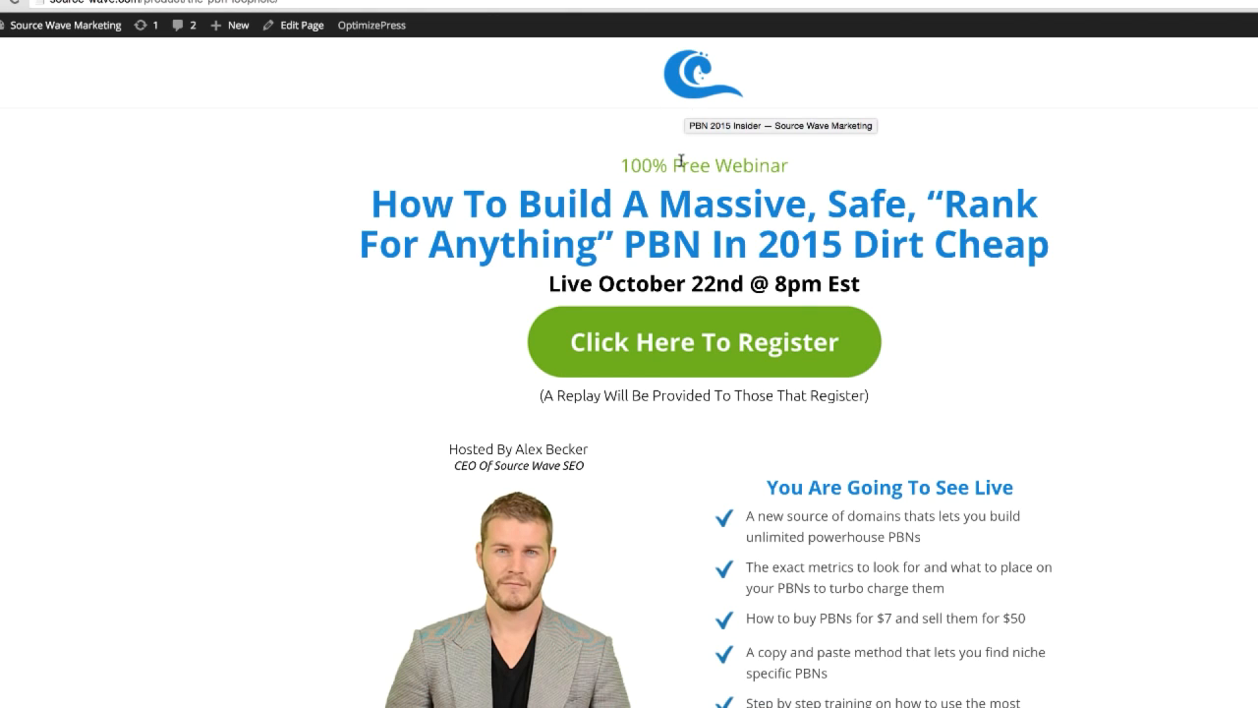
Step: Open the PBN 2015 Insider webinar page in the OptimizePress LiveEditor and move the date line above the main headline
mouse_move(371, 24)
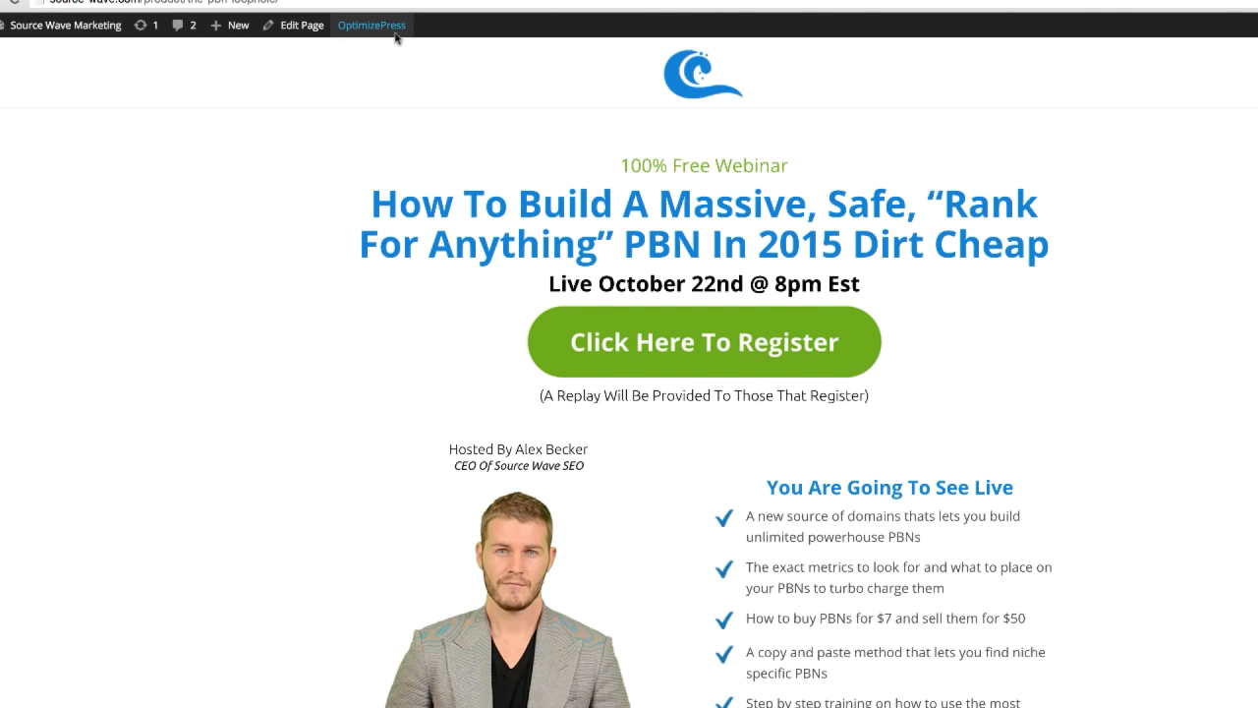
left_click(365, 47)
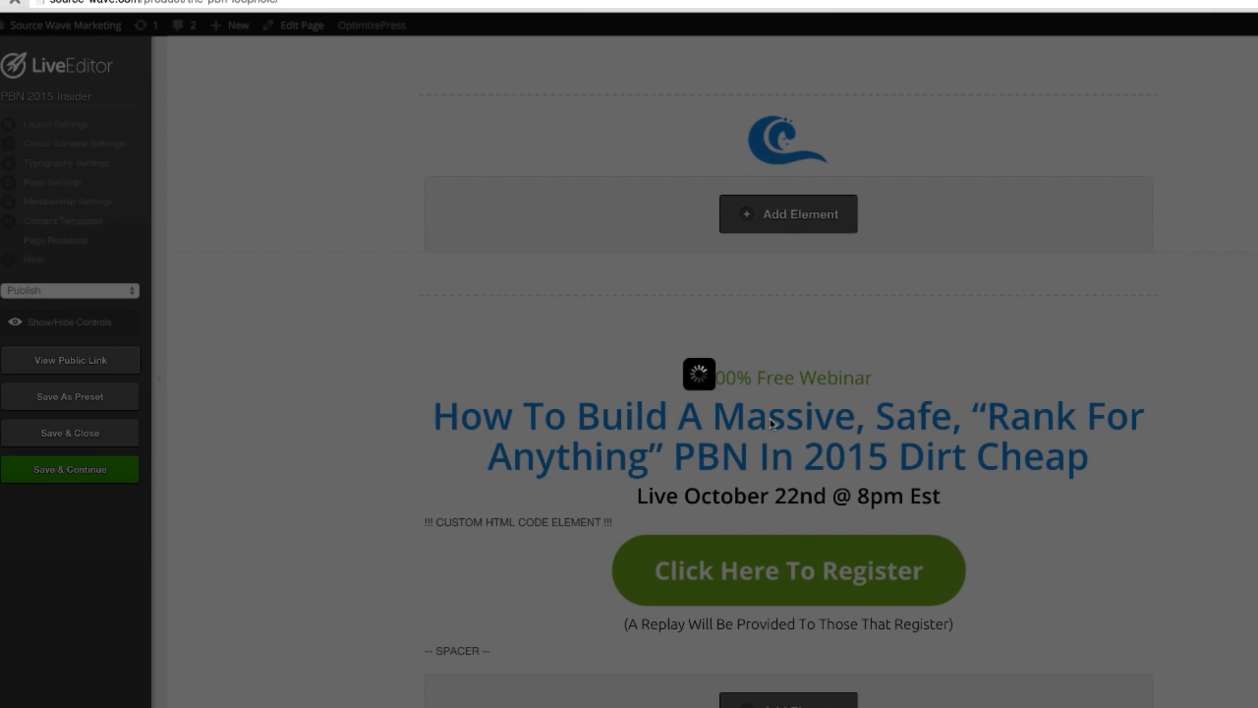
scroll(1101, 497, "down", 3)
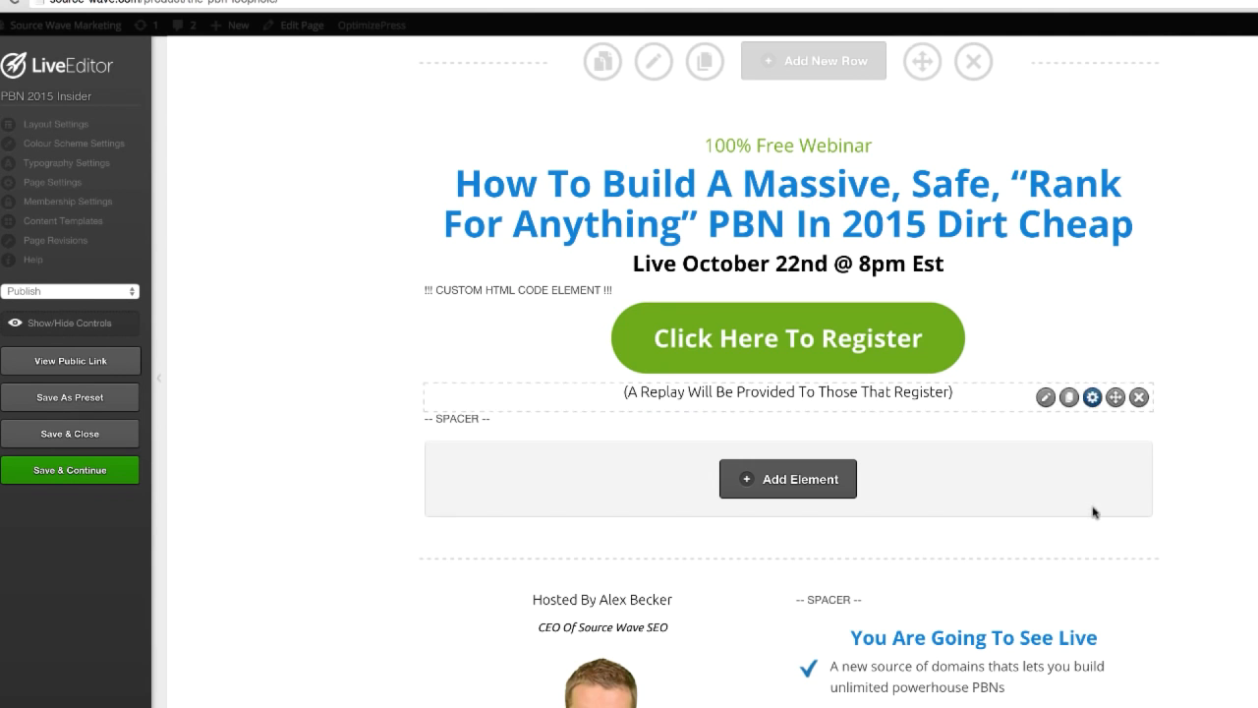
mouse_move(1117, 184)
left_mouse_down()
mouse_move(1118, 398)
mouse_move(1119, 165)
mouse_move(1126, 236)
mouse_move(1120, 205)
left_mouse_up()
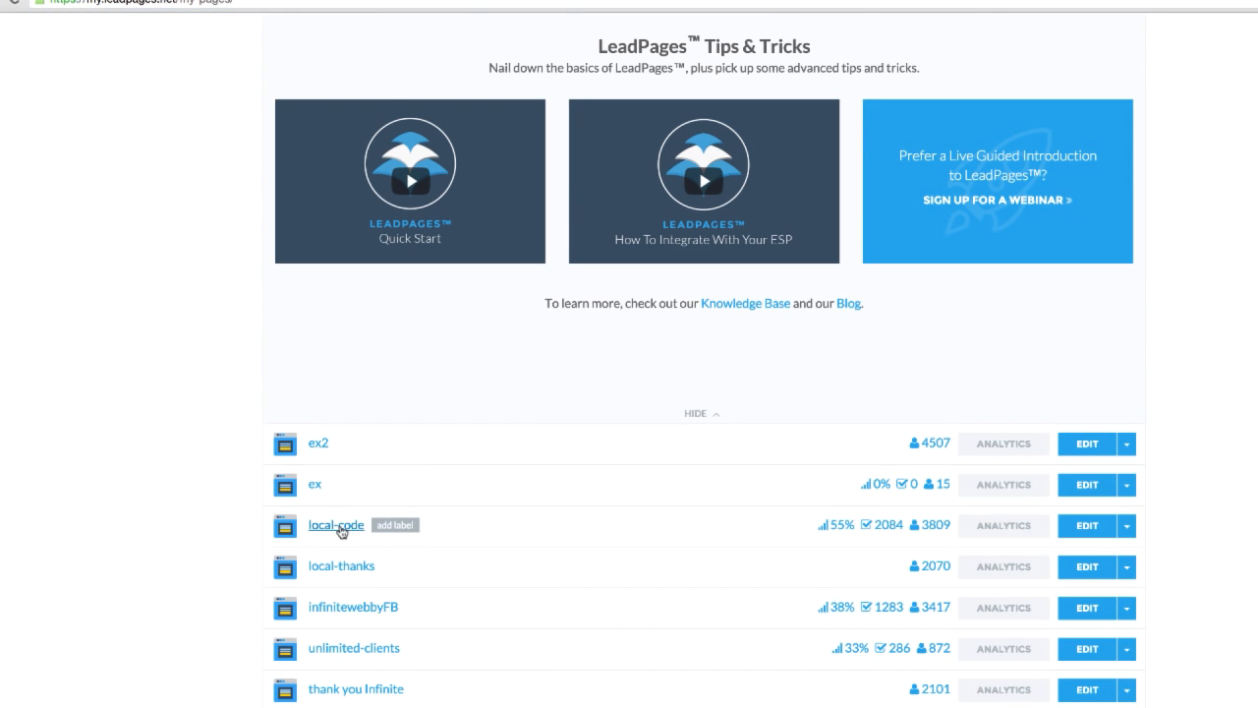
Step: Open the publish options for the local-code page in LeadPages and view its published page
left_click(340, 525)
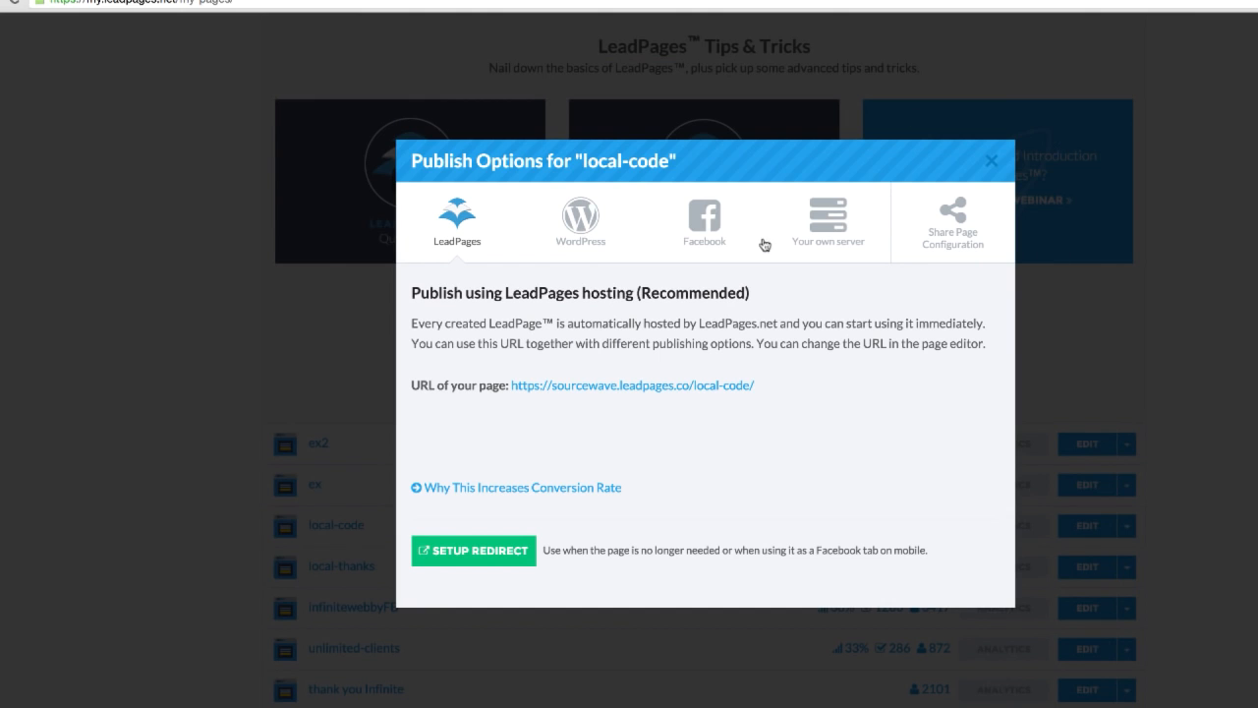
left_click(602, 389)
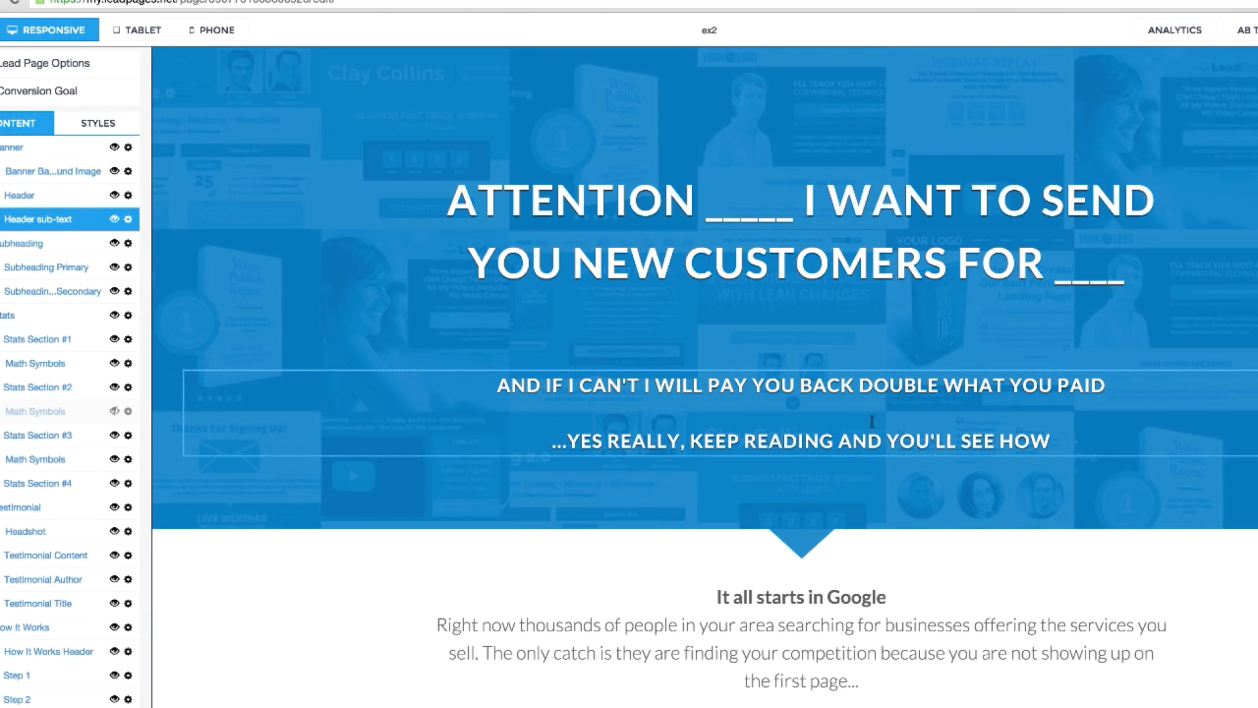
scroll(872, 422, "down", 3)
scroll(817, 469, "up", 3)
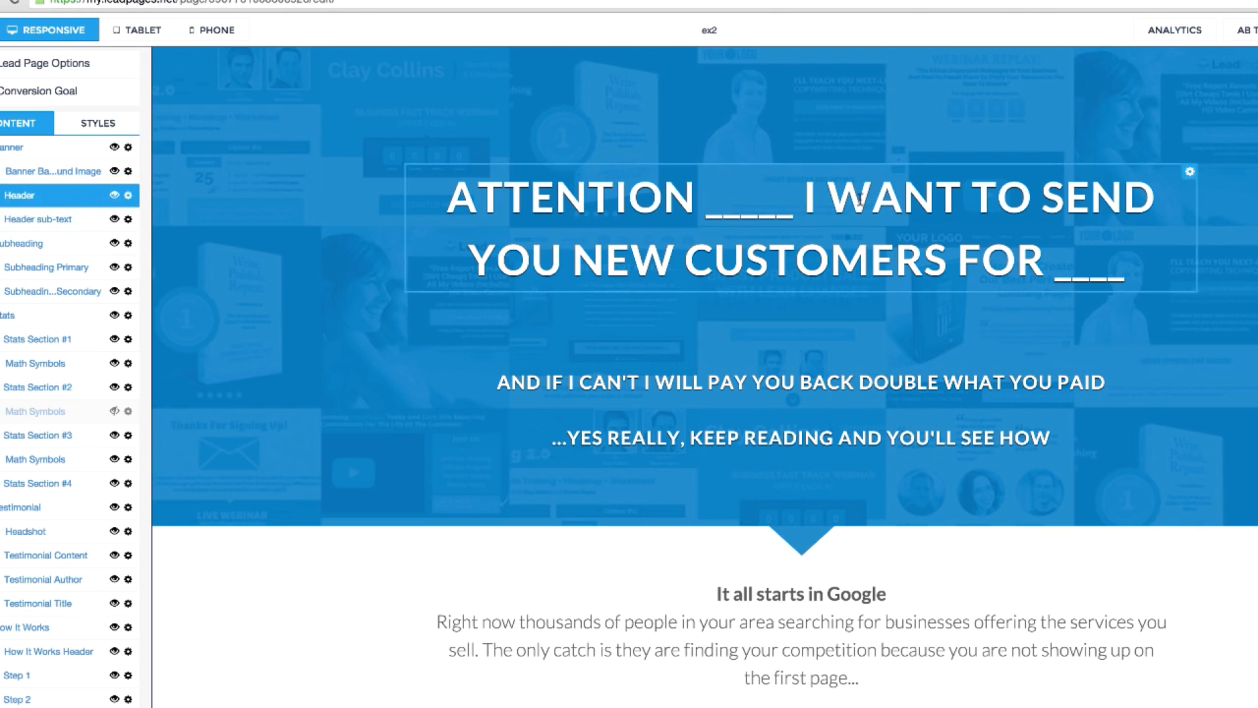
Step: Review the ex2 page in the LeadPages editor, from the header through the steps section to the appointment call to action
scroll(951, 309, "down", 12)
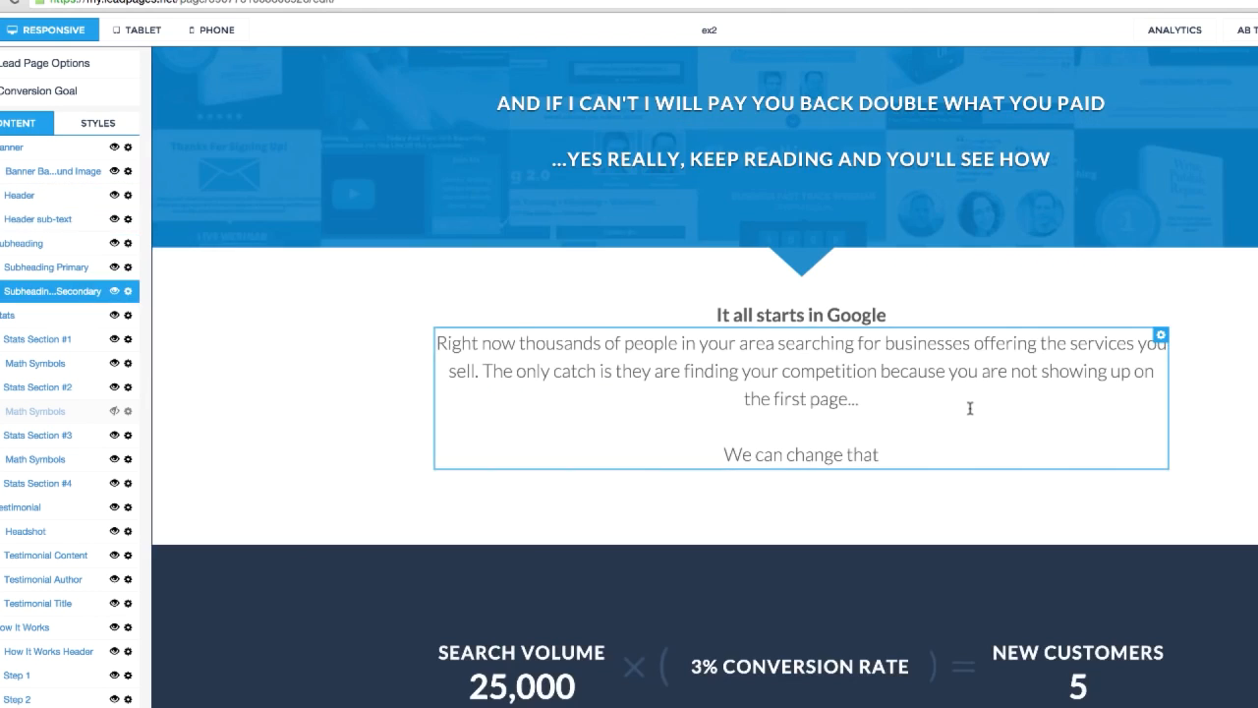
scroll(950, 419, "down", 6)
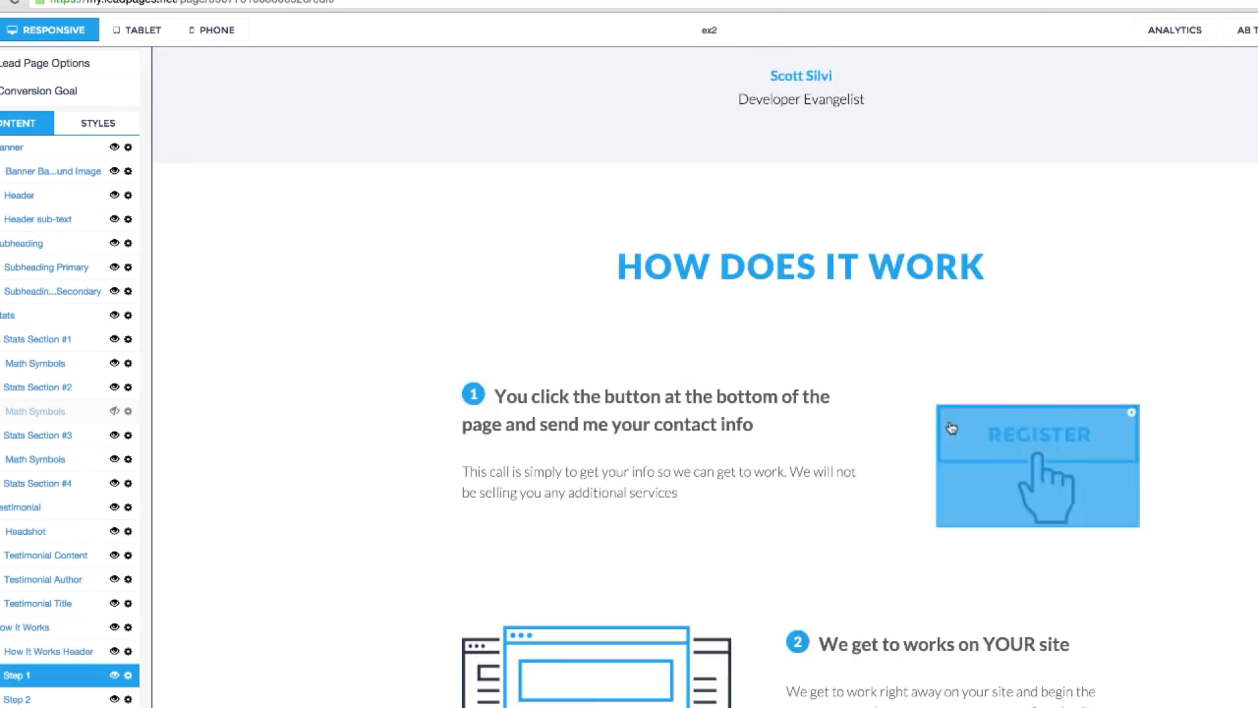
scroll(913, 504, "down", 5)
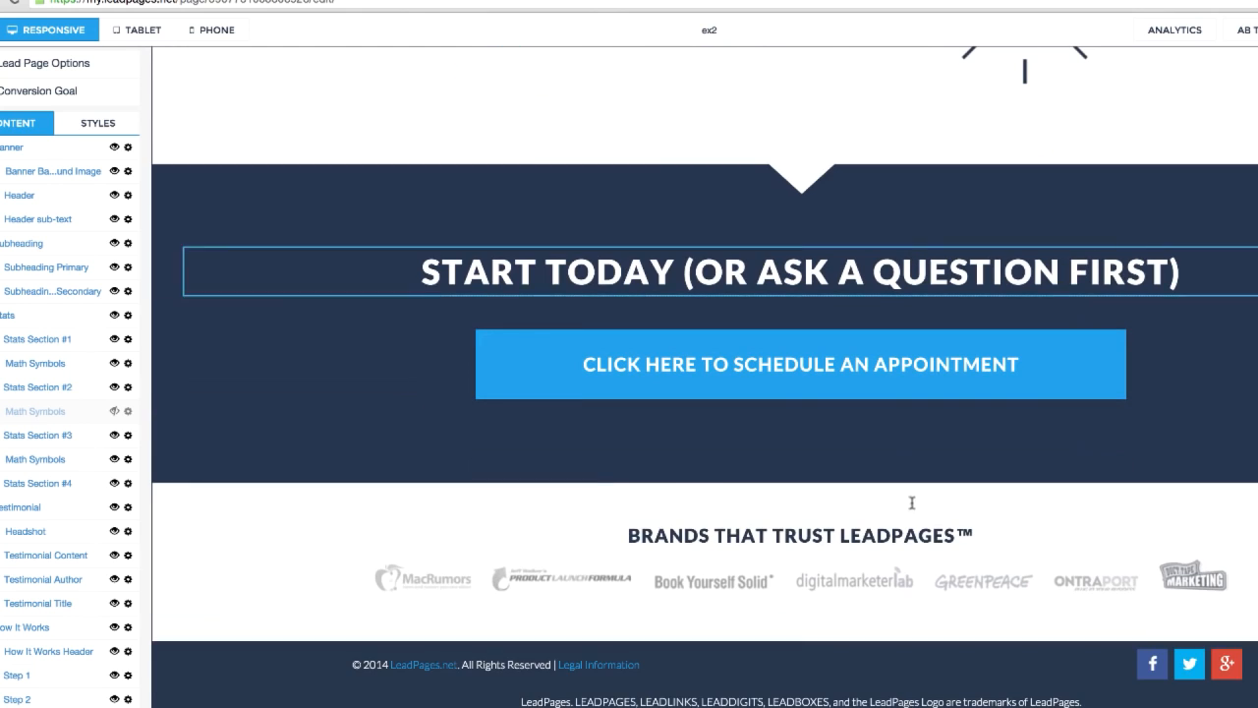
scroll(912, 504, "up", 20)
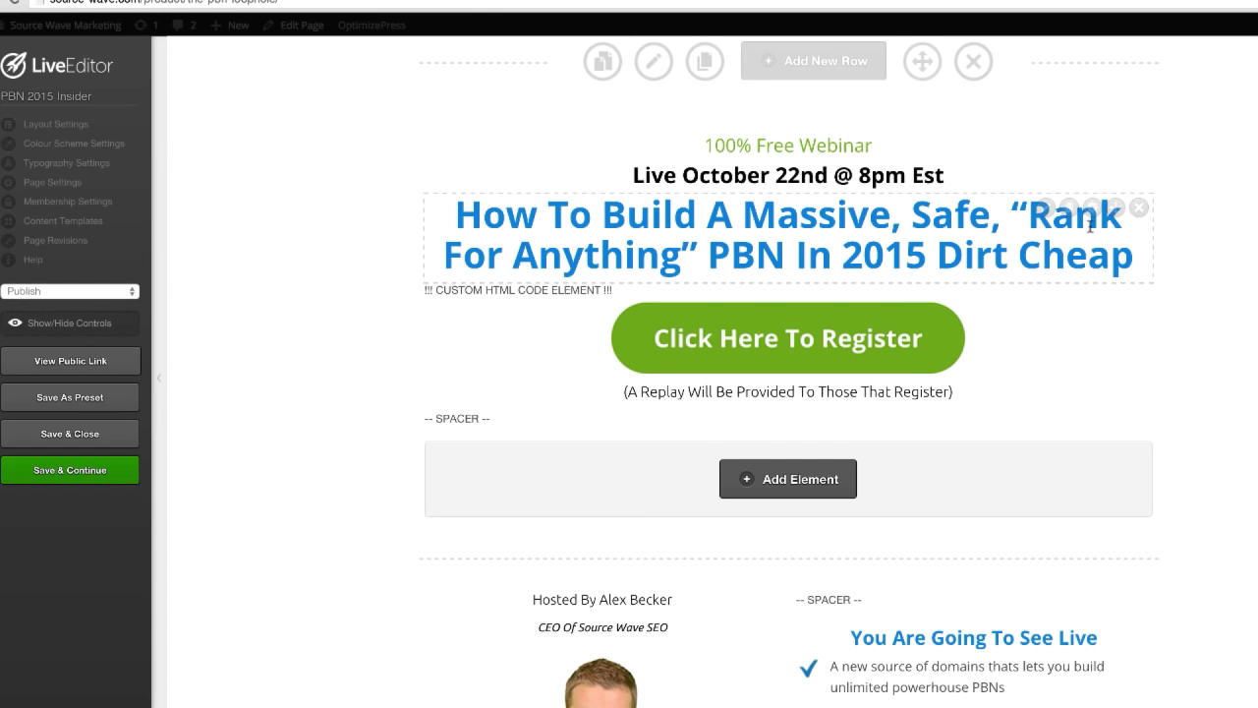
Step: Look through the LiveEditor elements for the webinar page, including the 2 Column Text style, and close the list without adding any
left_click(814, 478)
left_click(579, 354)
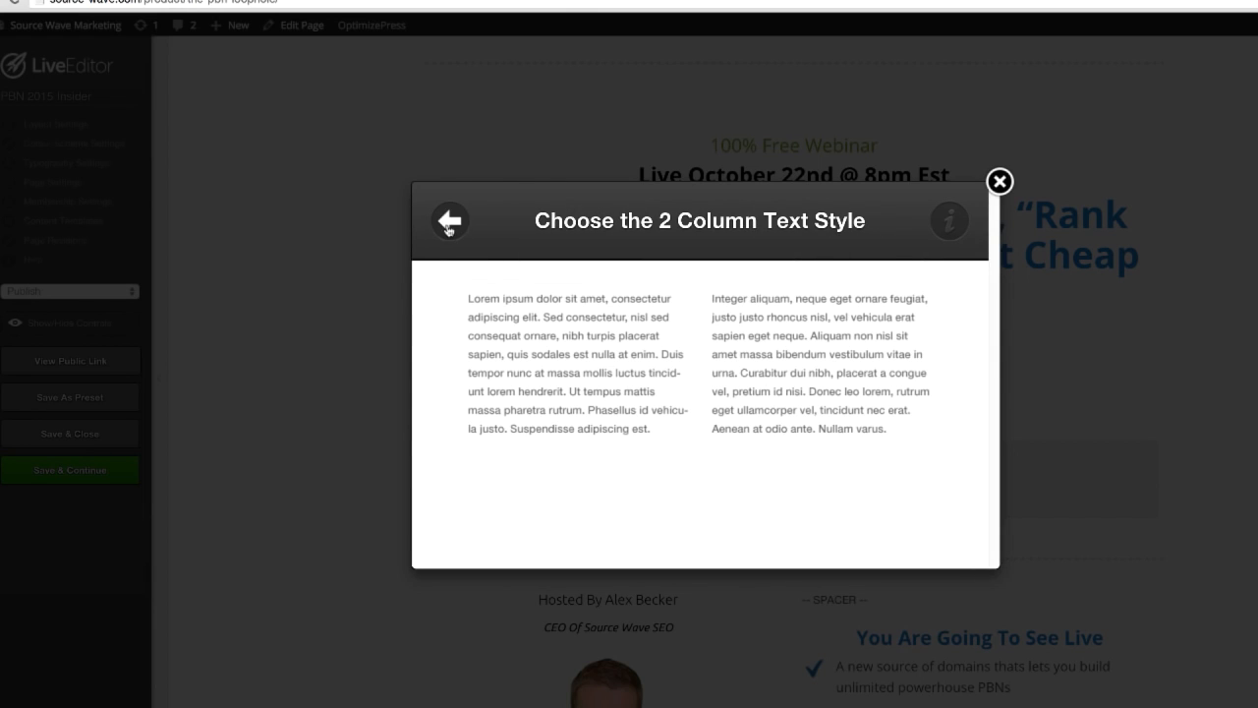
left_click(449, 220)
scroll(611, 508, "down", 3)
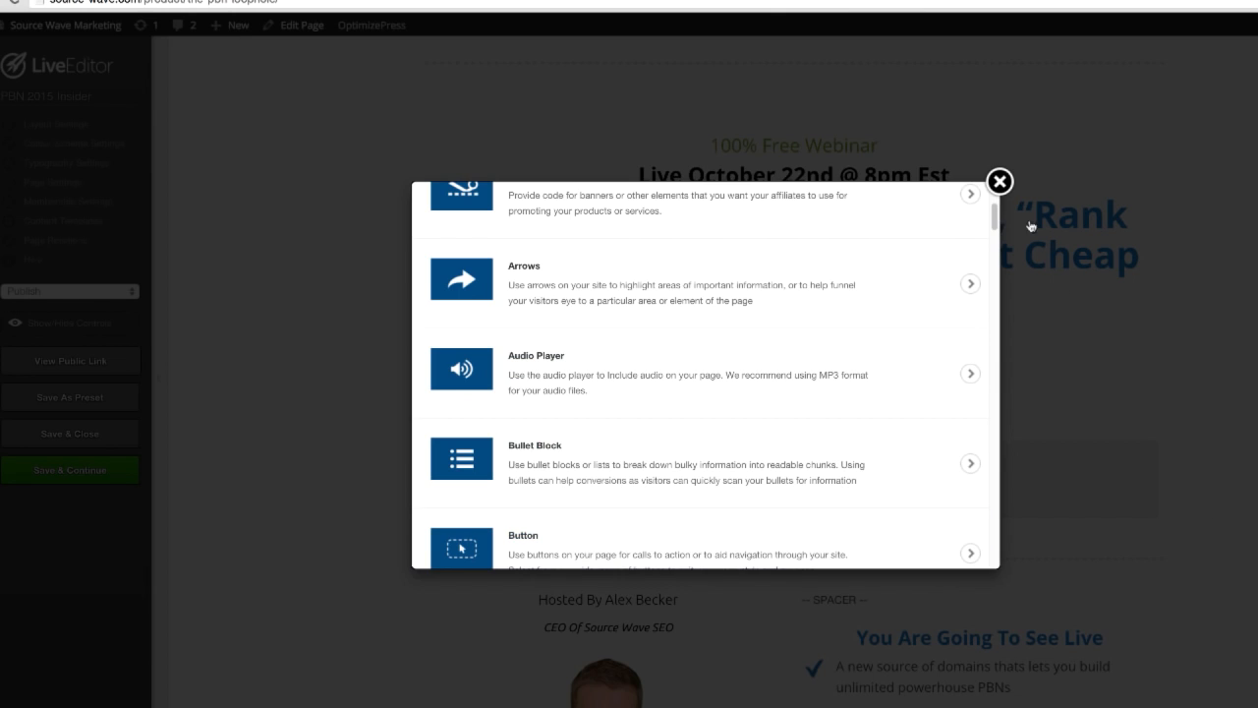
left_click(1002, 187)
Step: Open the bullet block under "You Are Going To See Live", examine its icon and list item settings, and close it
scroll(1156, 544, "down", 2)
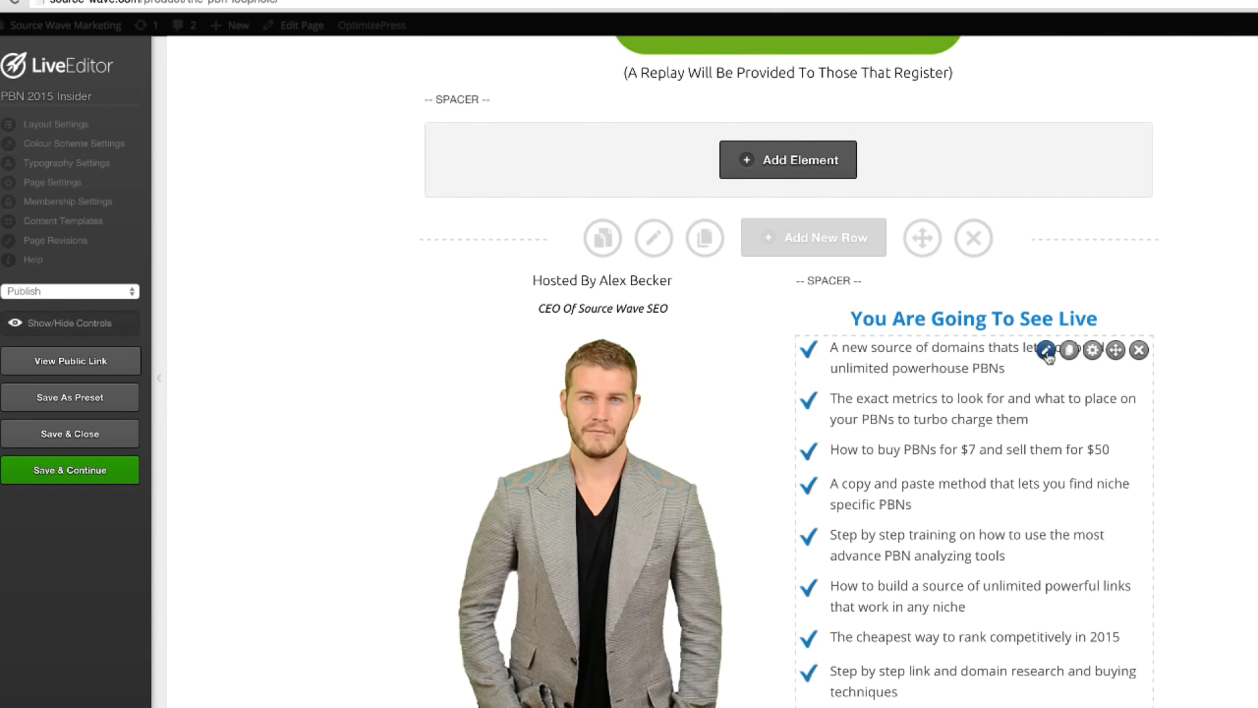
left_click(1046, 350)
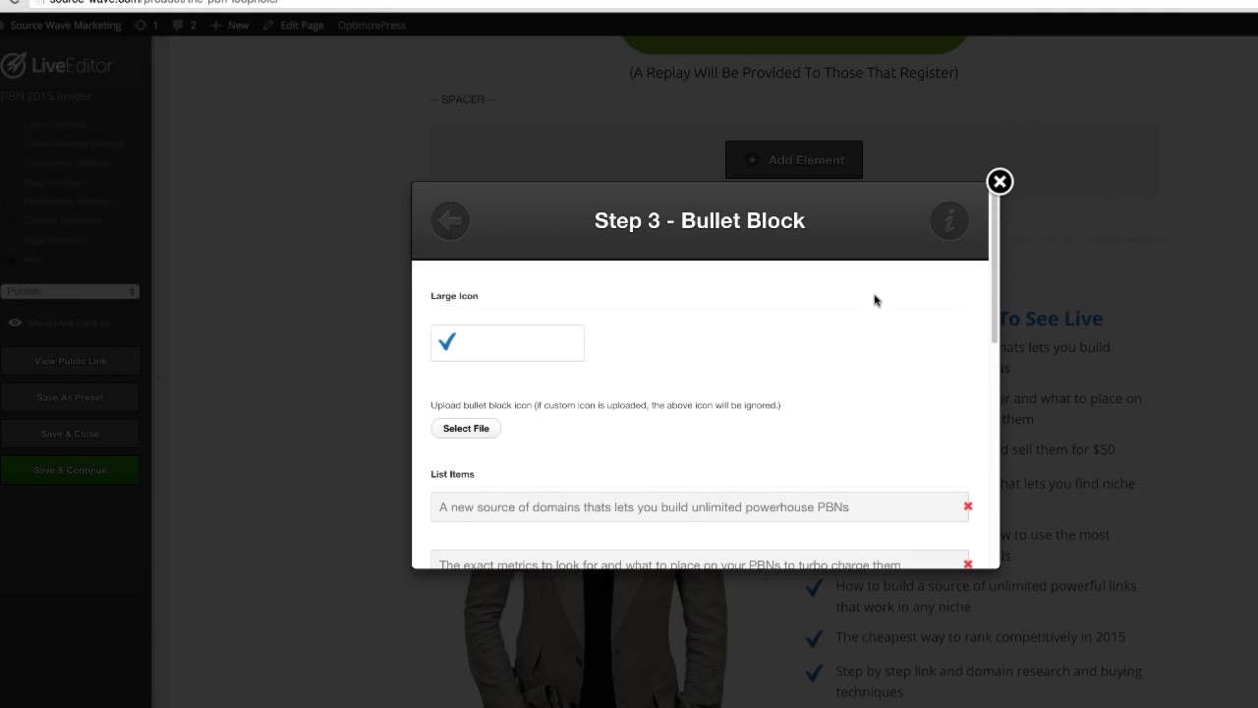
scroll(885, 300, "down", 3)
left_click(1000, 182)
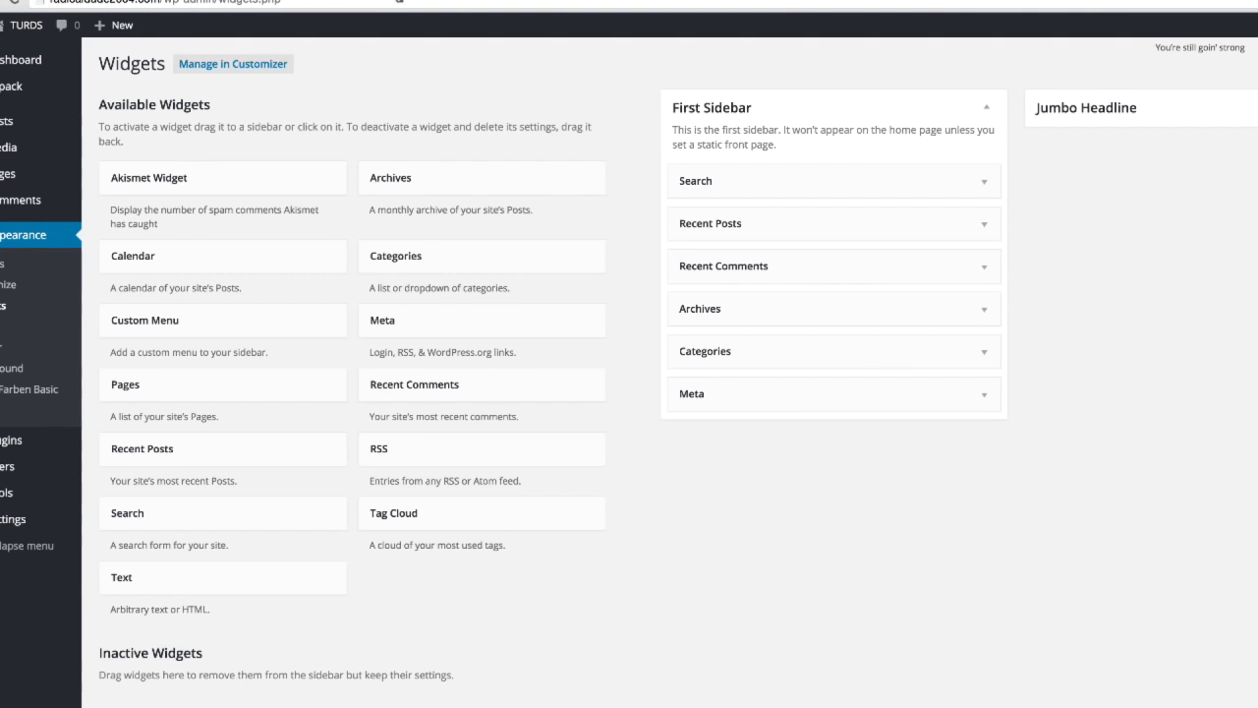
Step: Open the page for adding new plugins in the WordPress dashboard
mouse_move(12, 447)
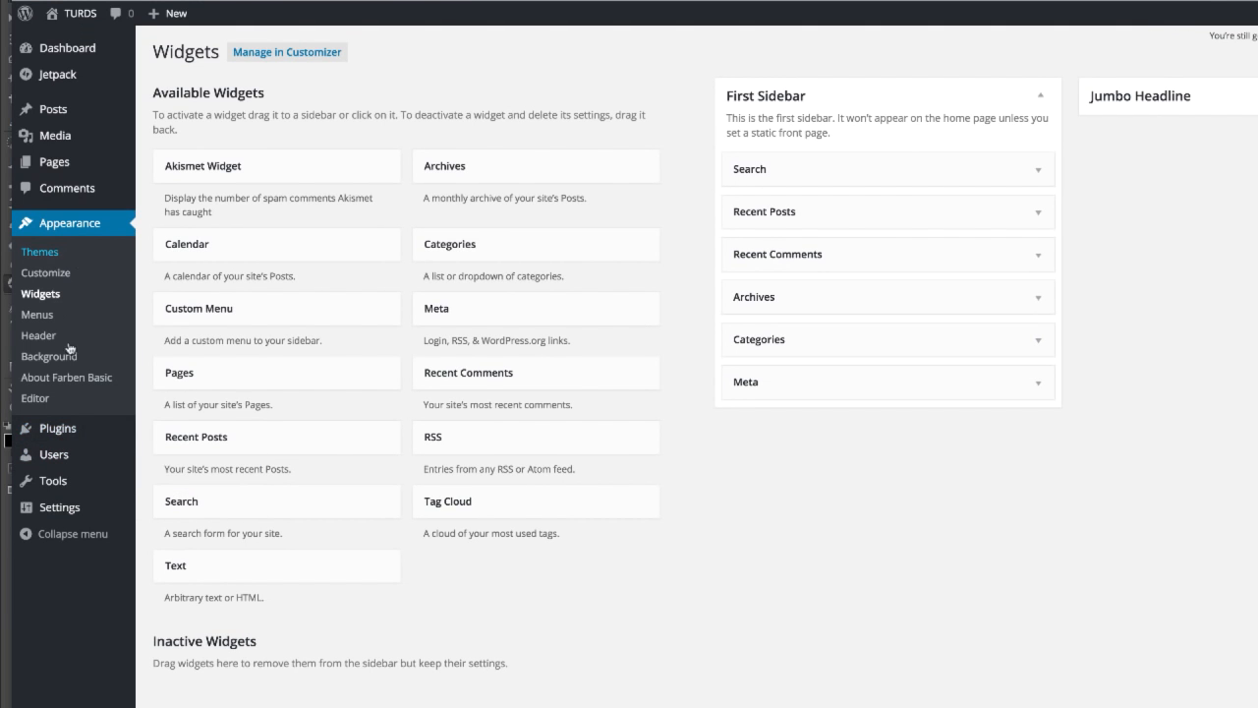
mouse_move(66, 433)
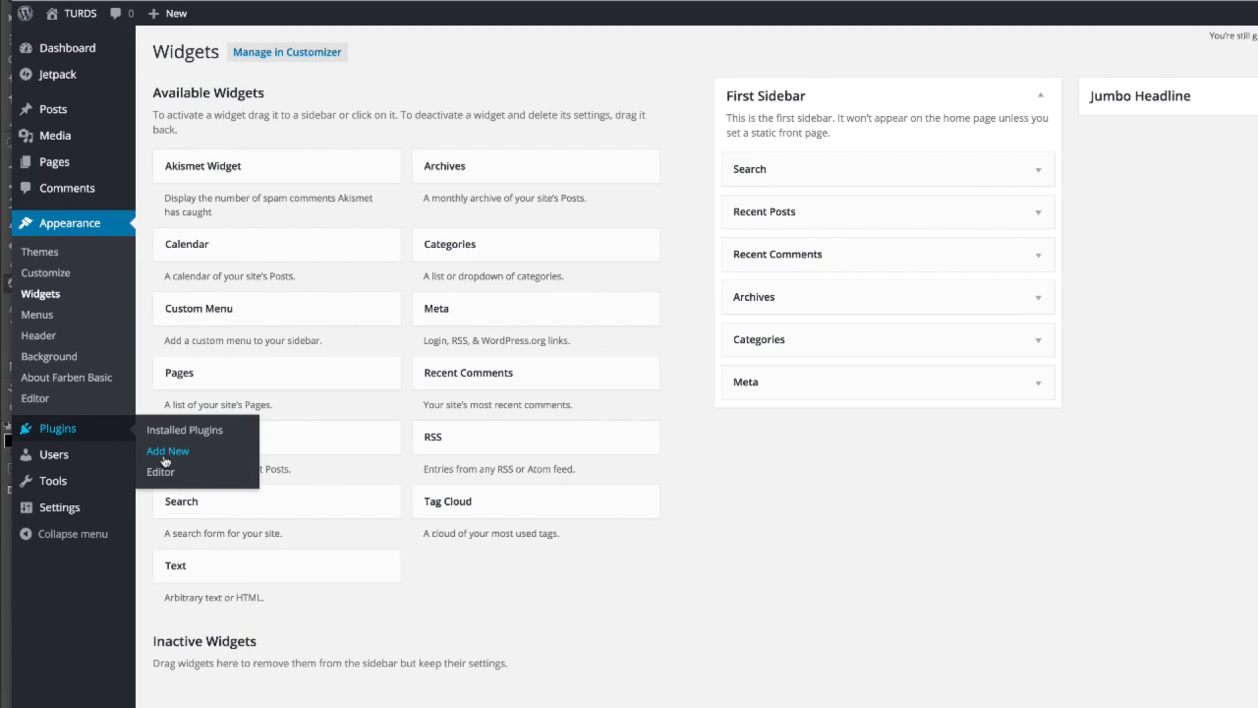
left_click(167, 451)
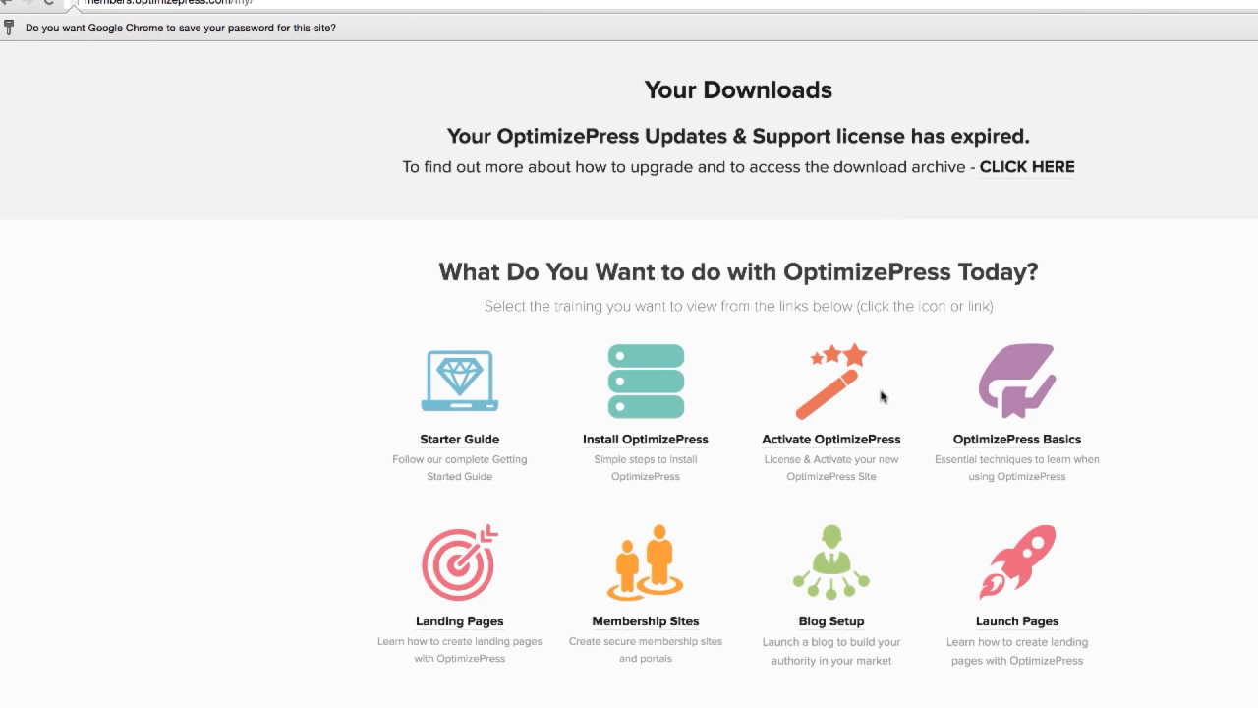
Step: View the Install OptimizePress guide in the OptimizePress members area and return to the downloads page
scroll(884, 435, "up", 1)
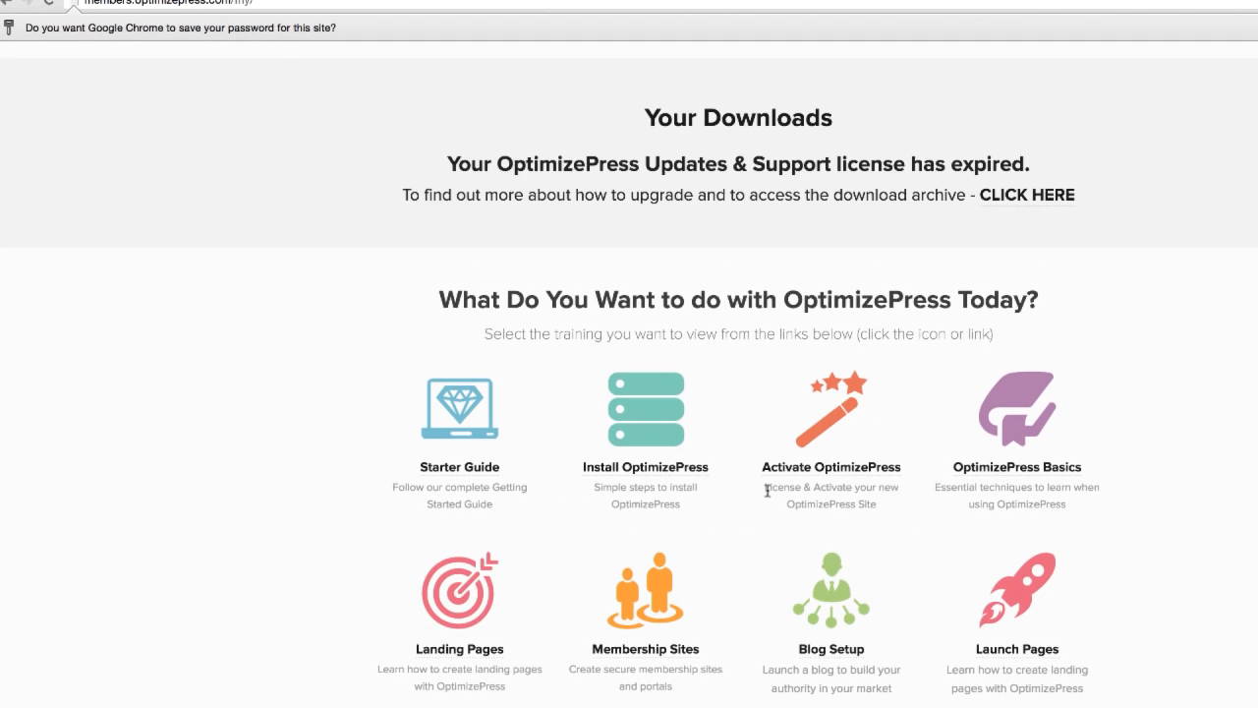
left_click(651, 476)
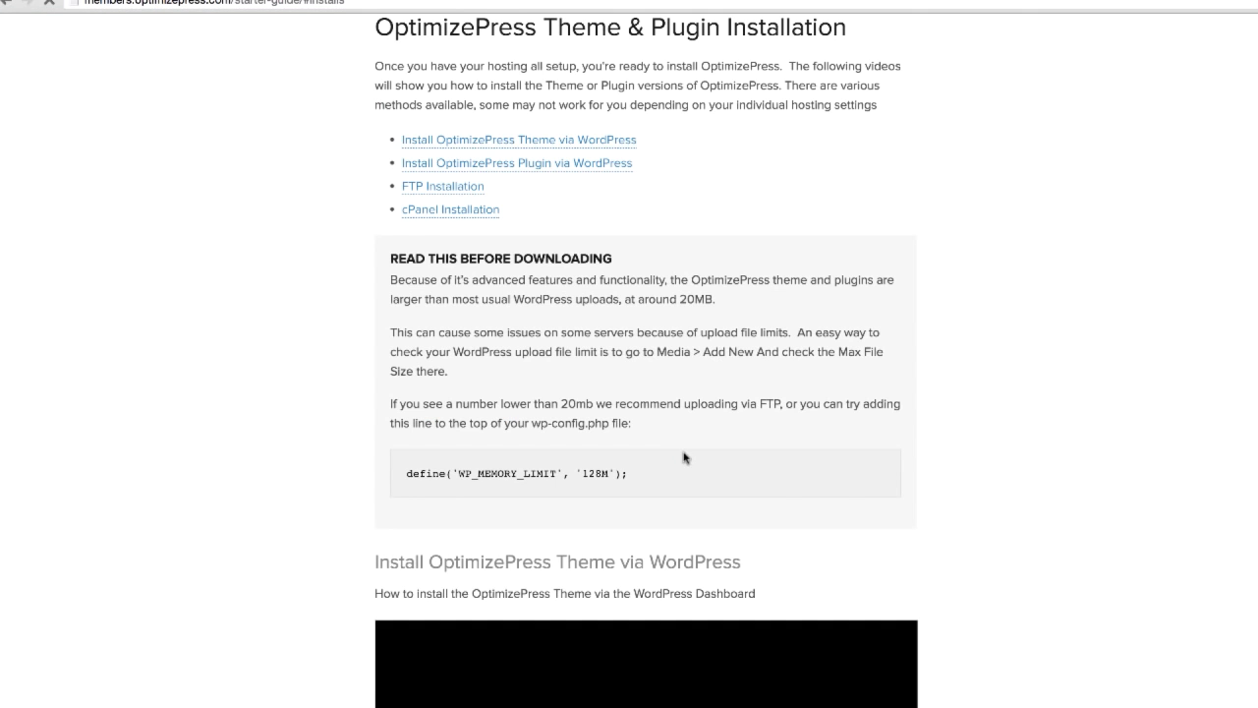
left_click(7, 3)
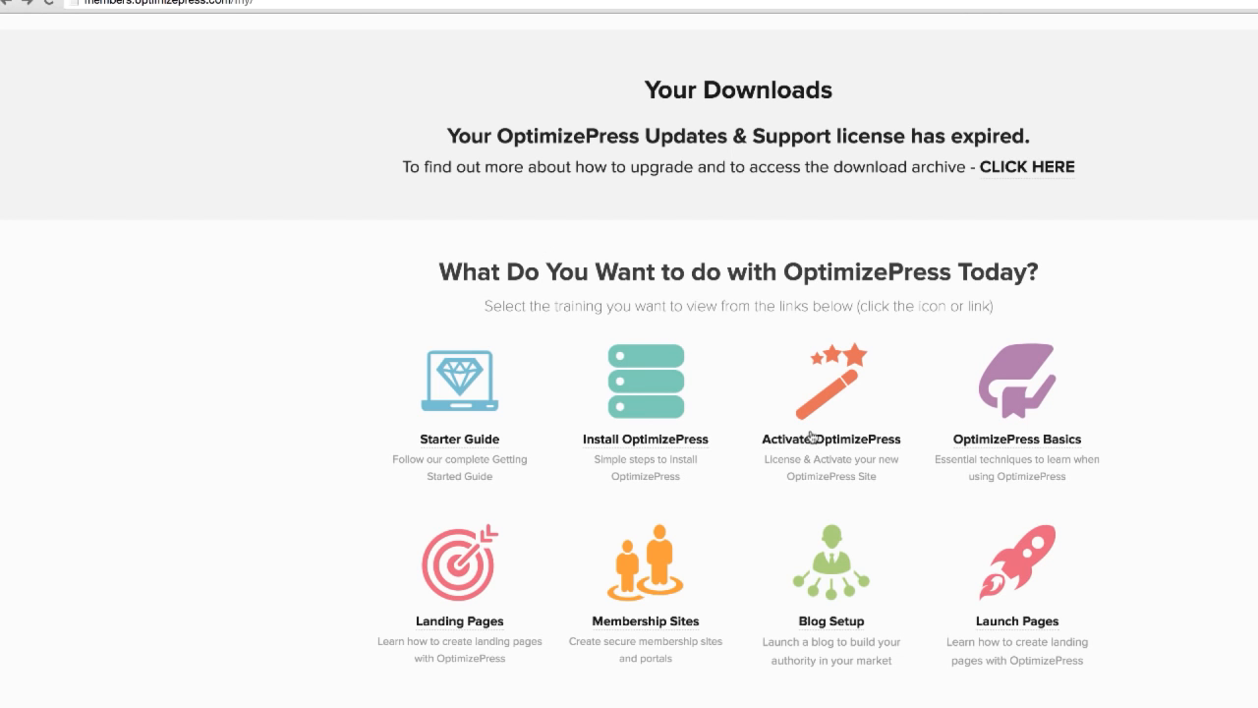
Step: Open the OptimizePress download archive and download the OptimizePress Theme v 2.4.0
scroll(751, 356, "up", 5)
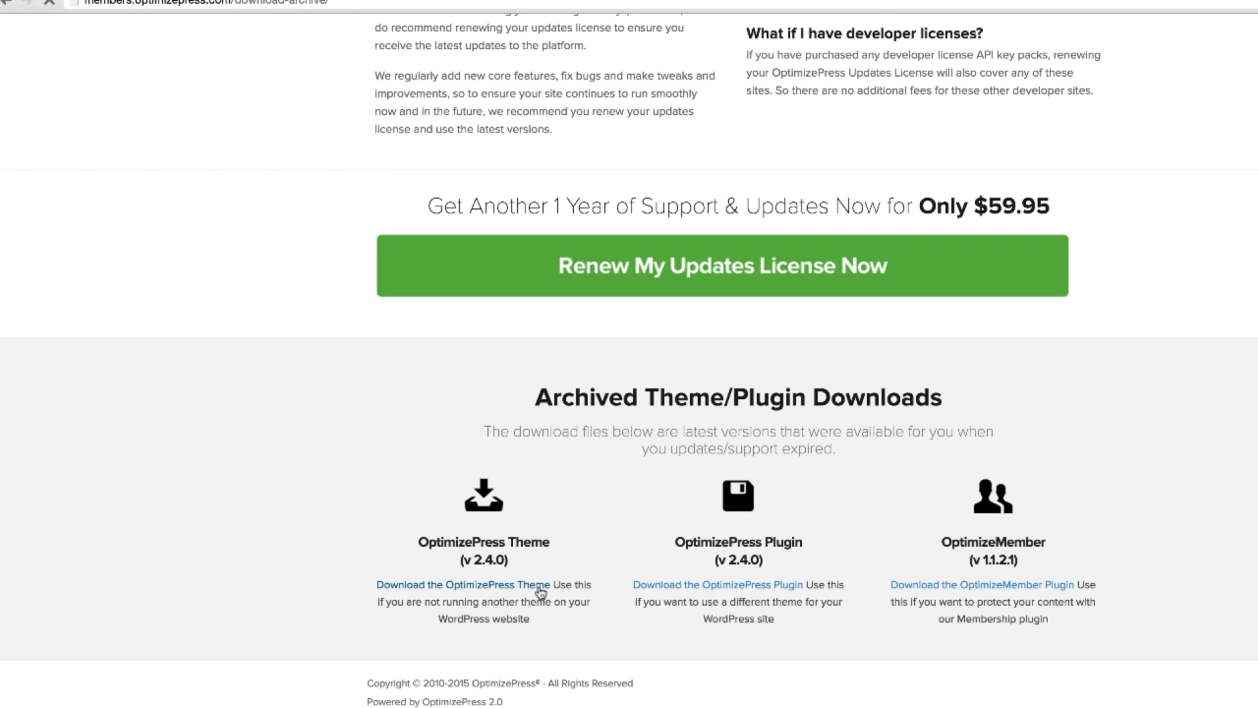
left_click(539, 589)
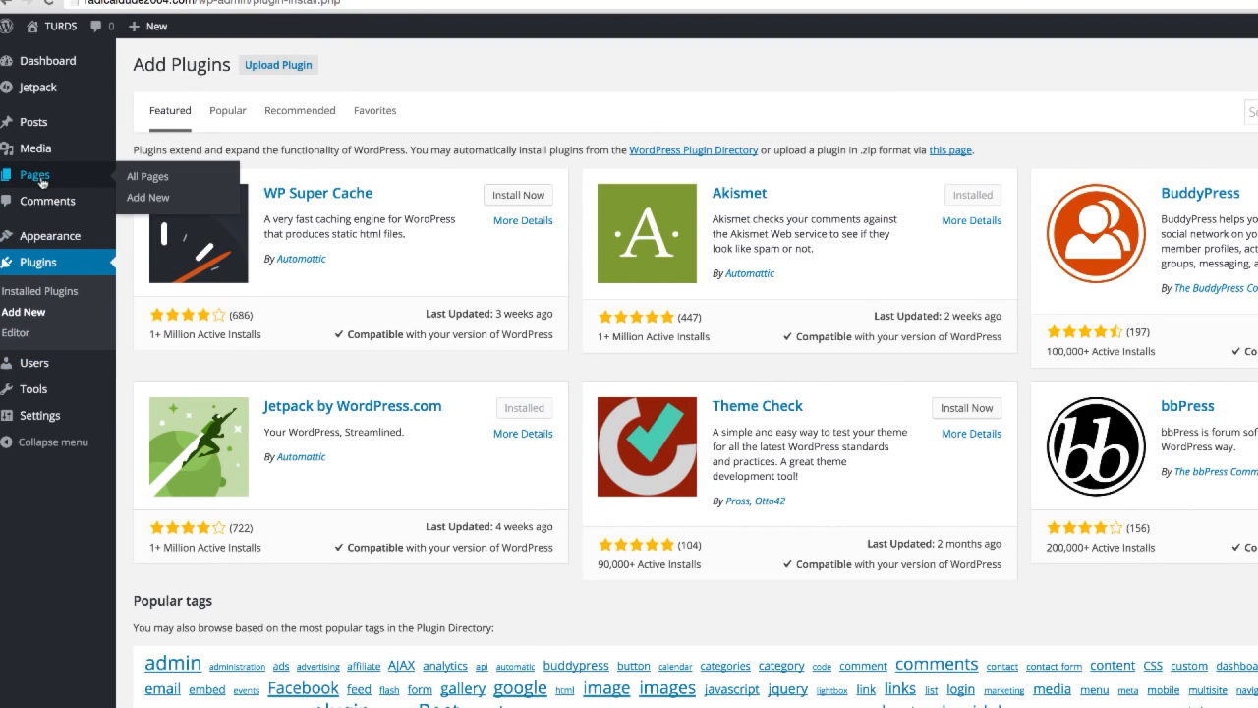
Step: Upload optimizePressTheme_2_4_0 (1).zip as a new WordPress theme, install it and activate it
mouse_move(84, 246)
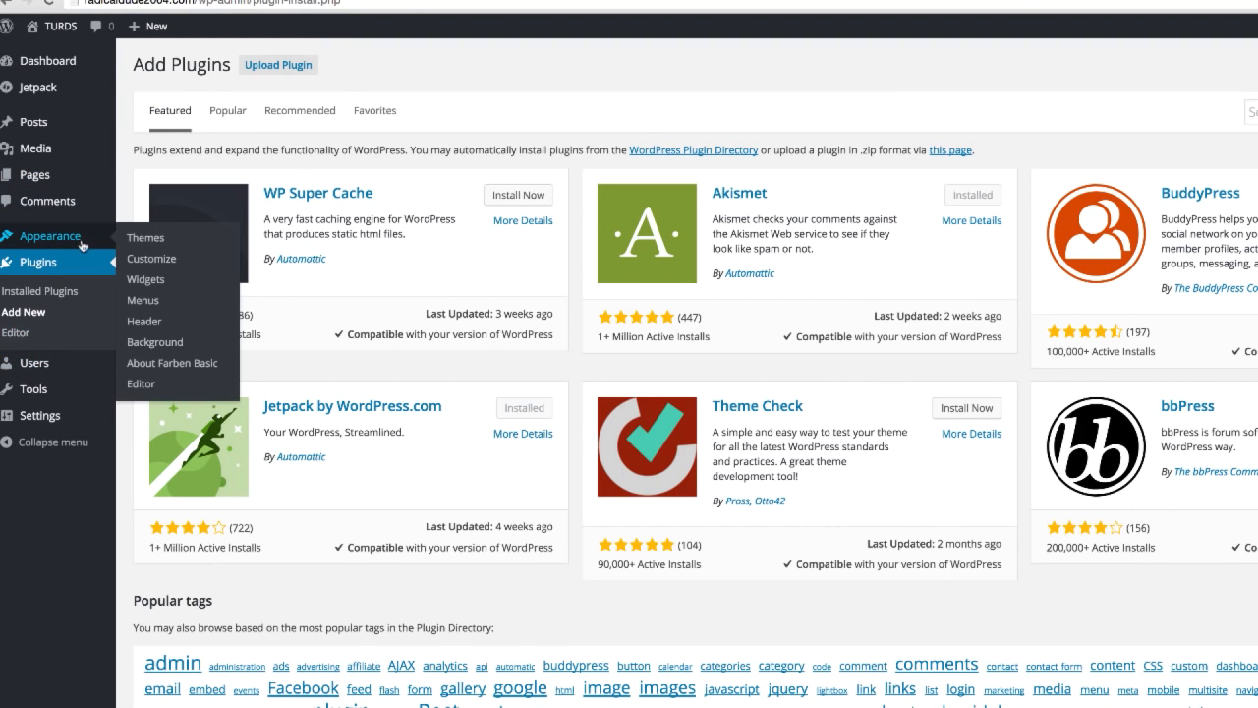
left_click(143, 243)
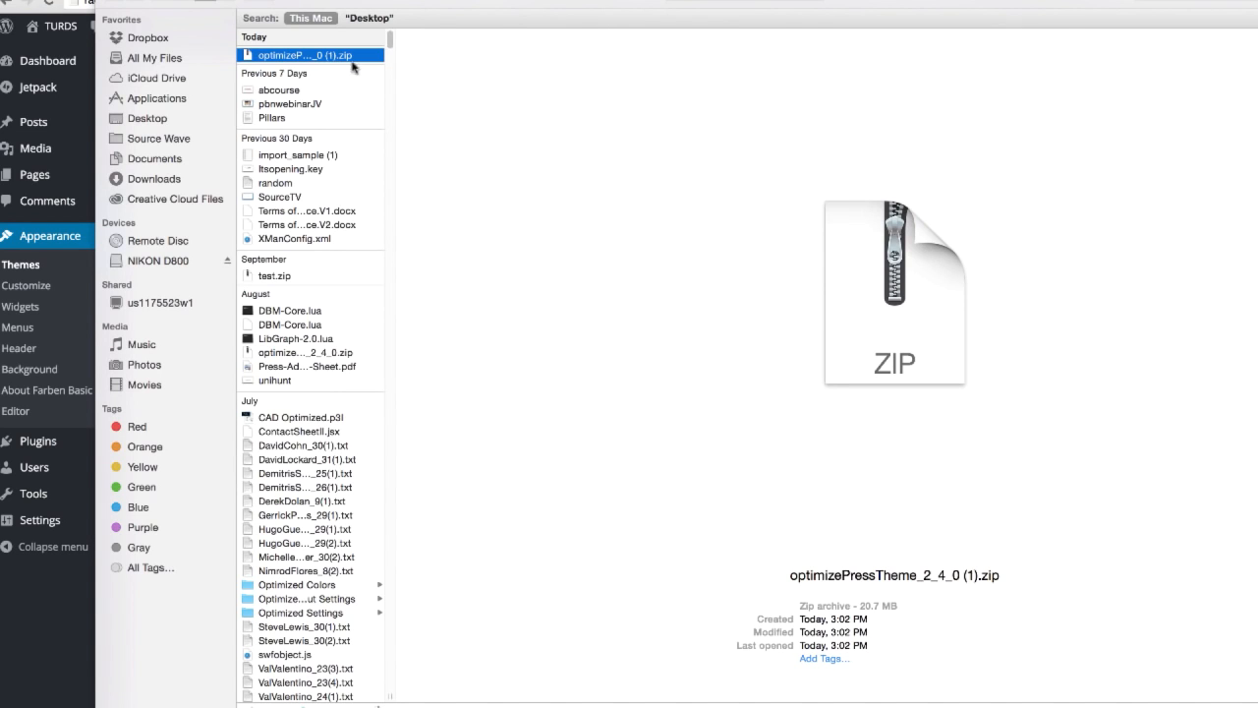
key("Return")
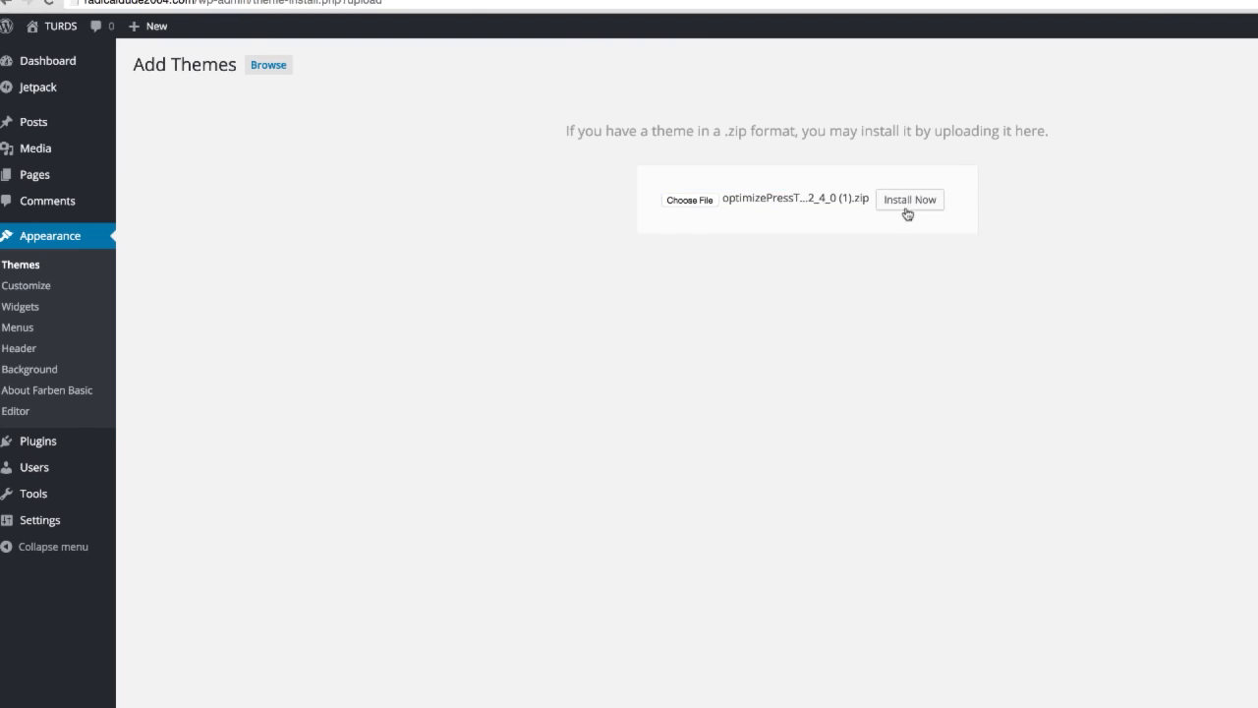
left_click(909, 201)
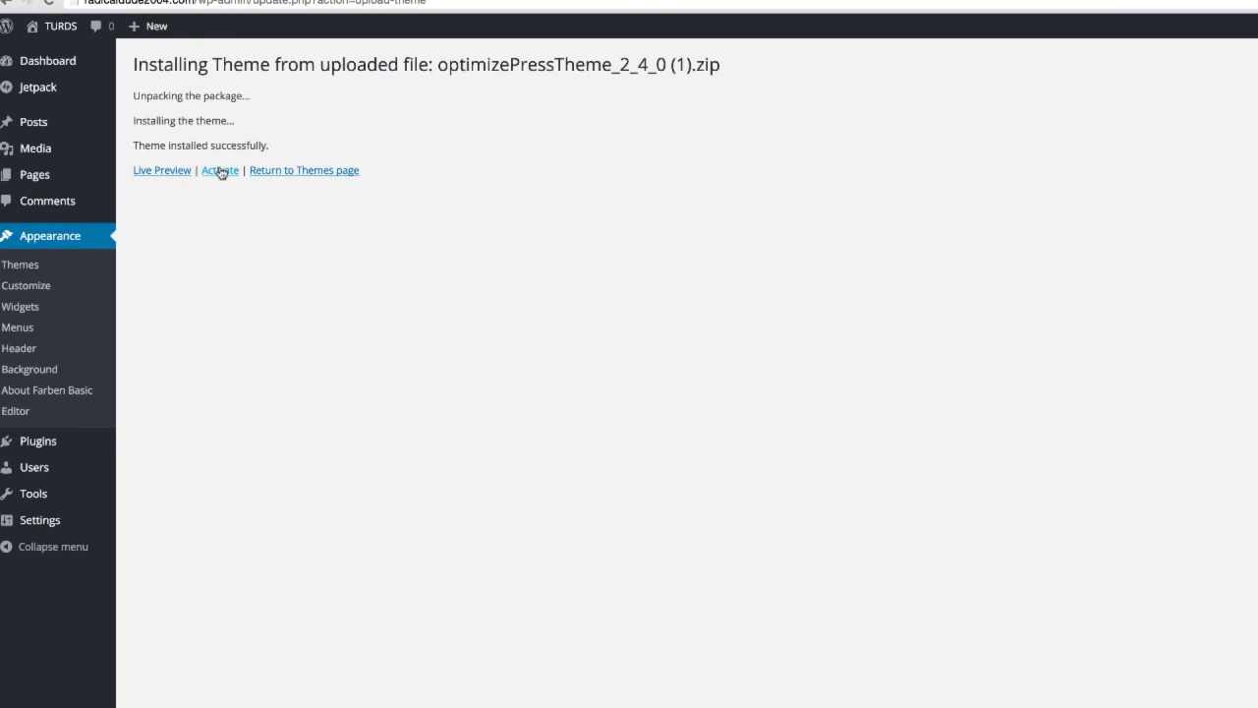
left_click(223, 175)
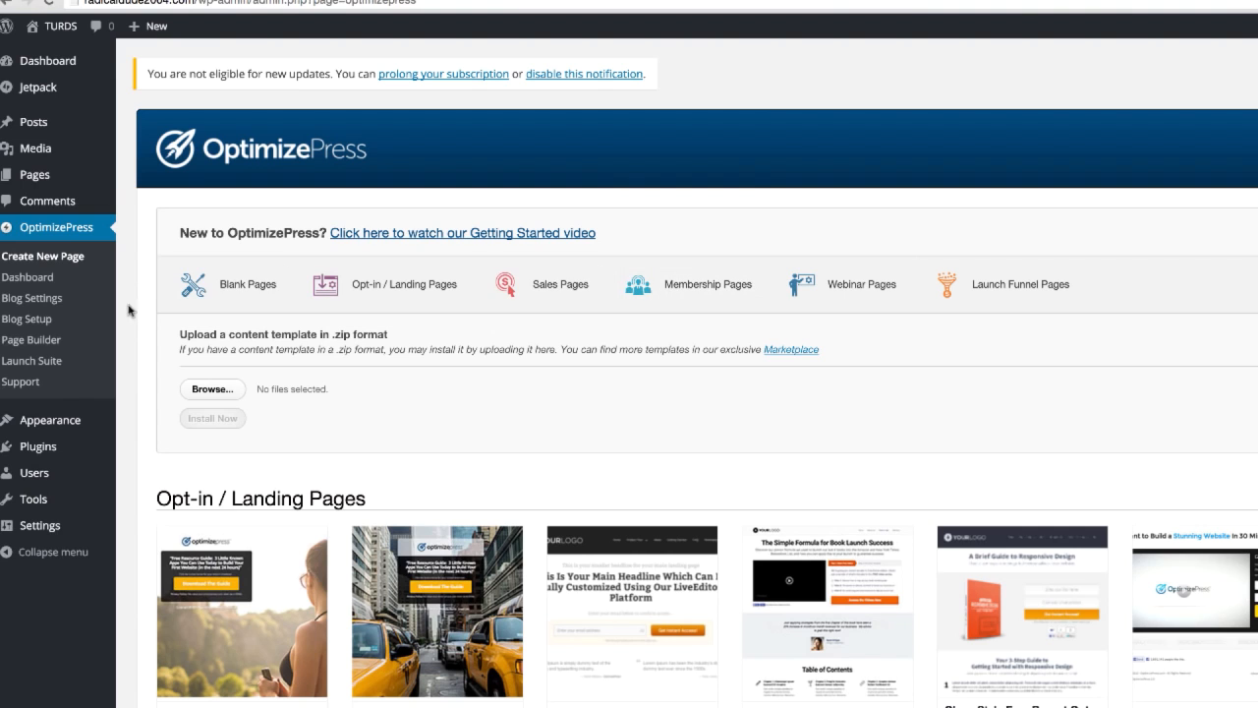
Step: Start a new page in the OptimizePress PageBuilder and name it WOOOOOOHOOOOO
left_click(56, 342)
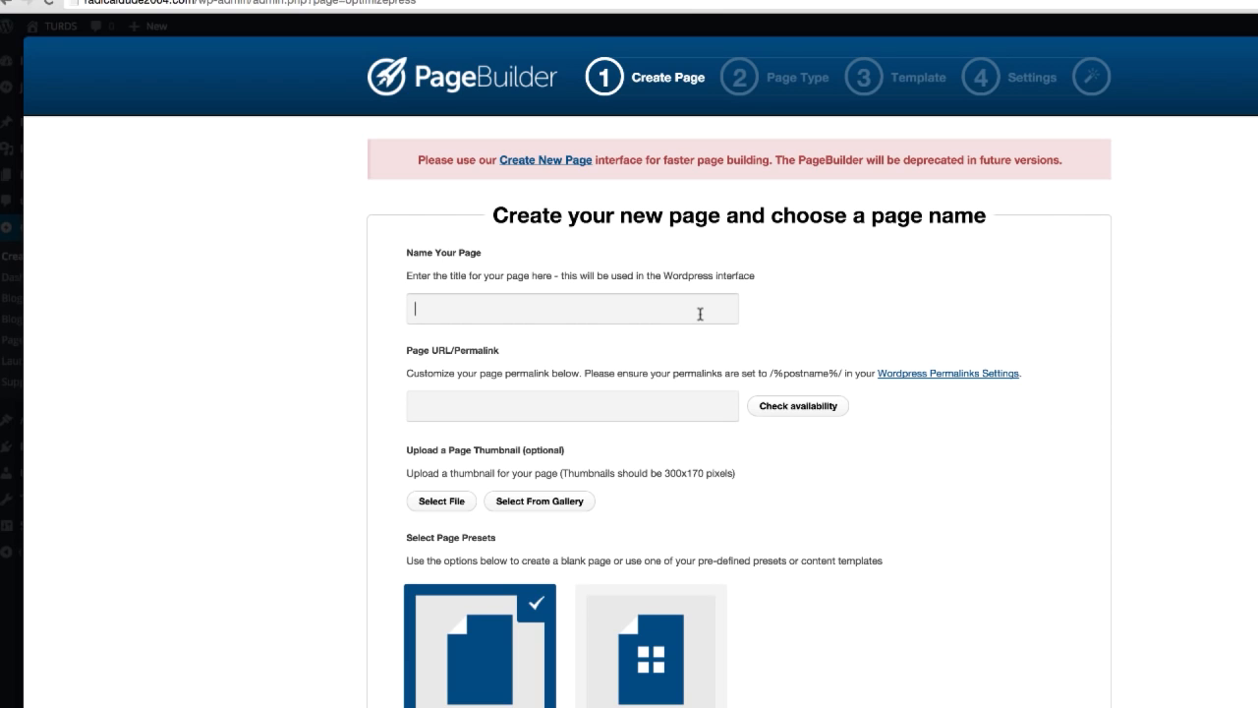
type("WOOOOOO")
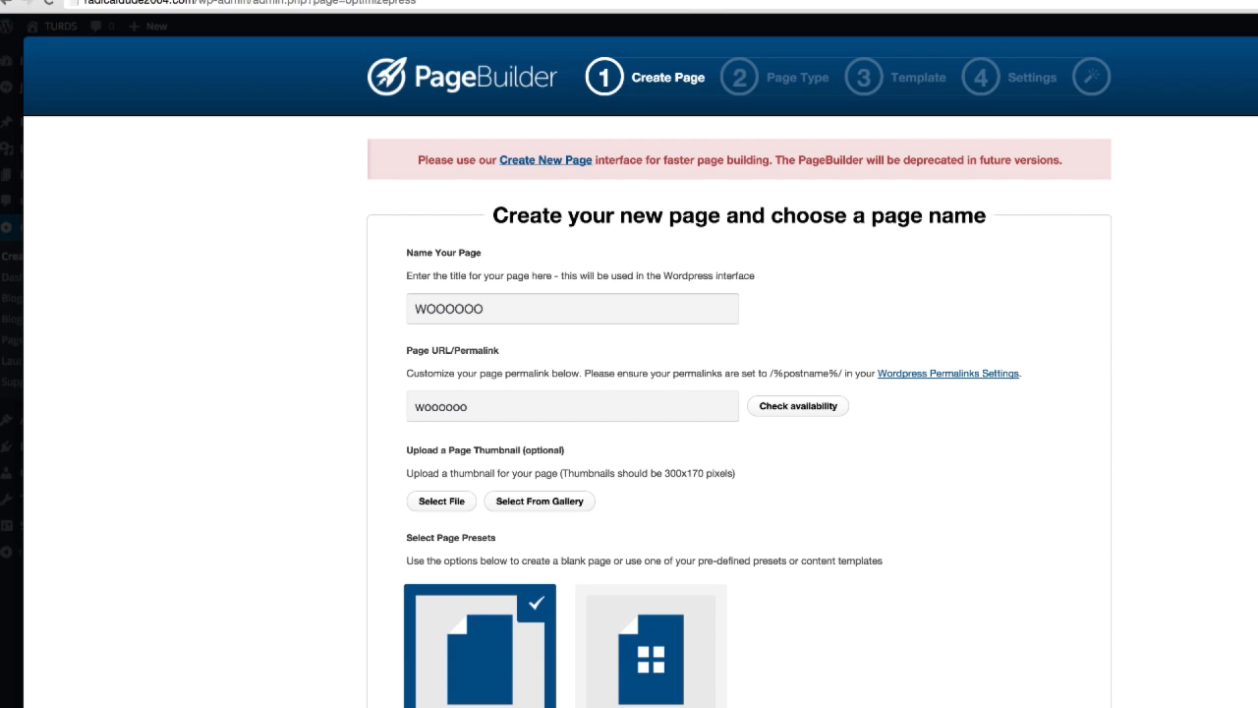
type("HOOOOO")
Step: Choose the Use a Content Template preset for the page and look through the pre-made templates and the content template upload option
scroll(813, 423, "down", 3)
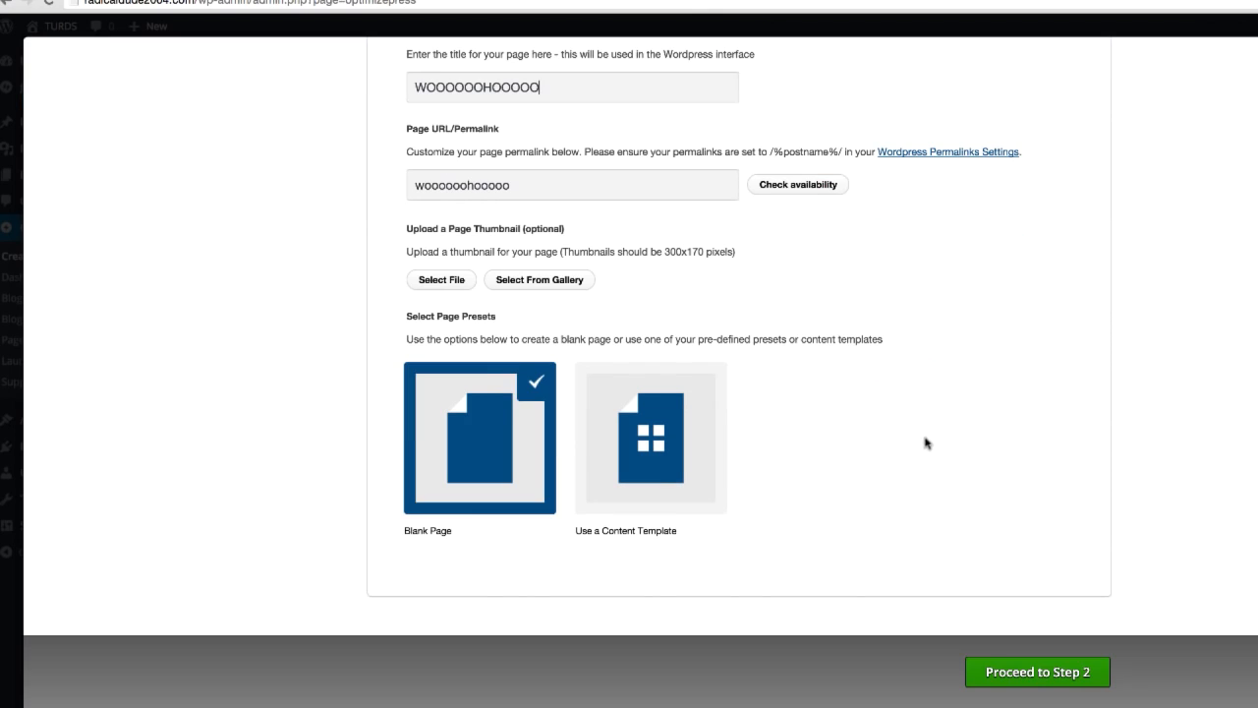
left_click(688, 478)
scroll(838, 456, "down", 5)
scroll(842, 455, "down", 2)
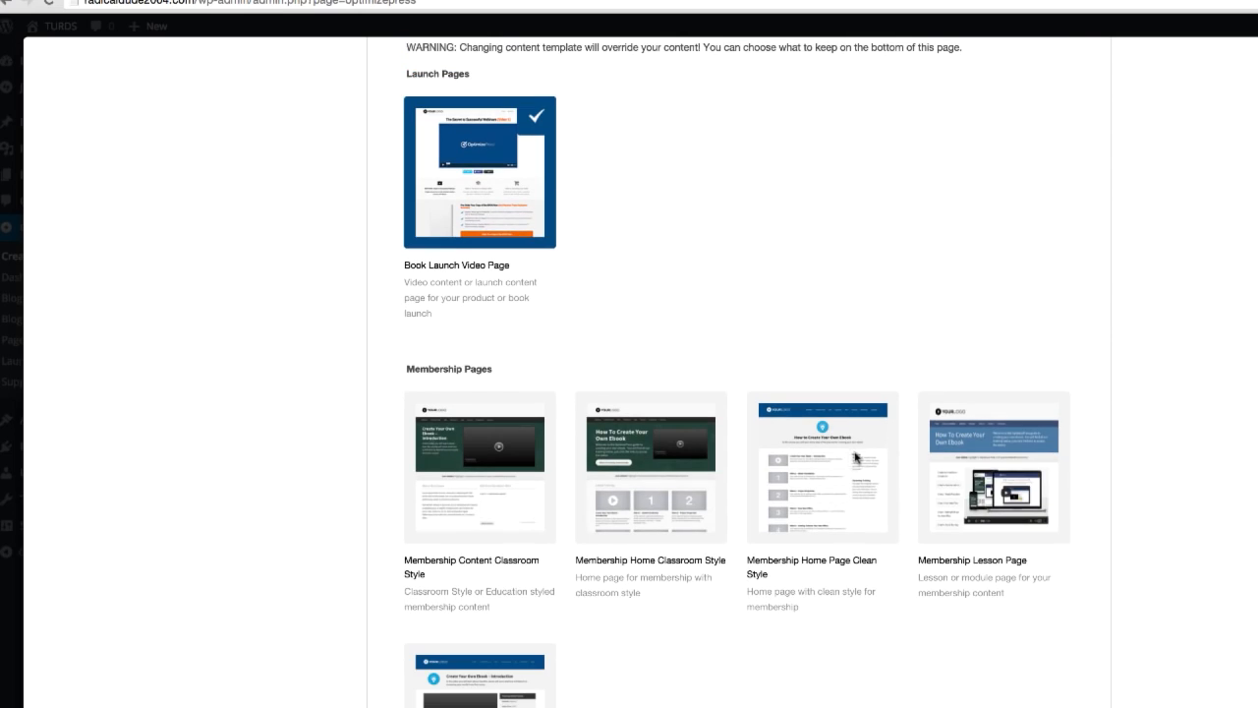
scroll(781, 511, "down", 10)
scroll(856, 595, "down", 15)
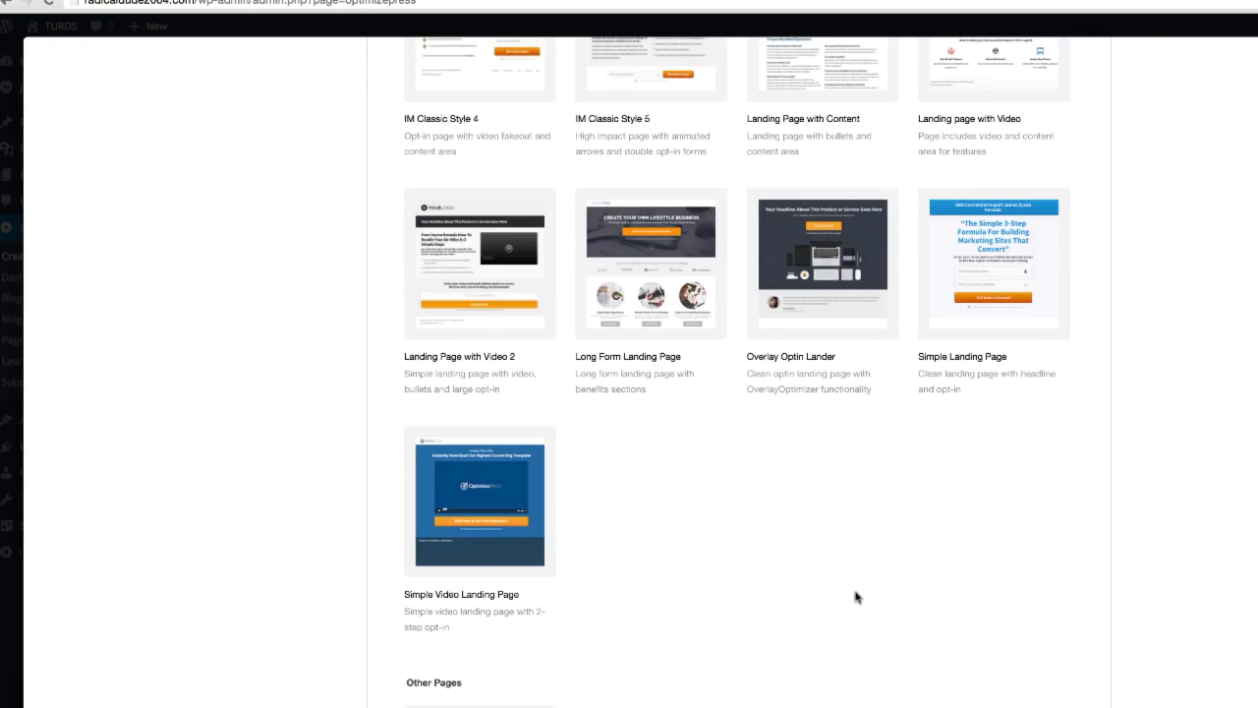
scroll(857, 599, "up", 10)
scroll(857, 600, "up", 15)
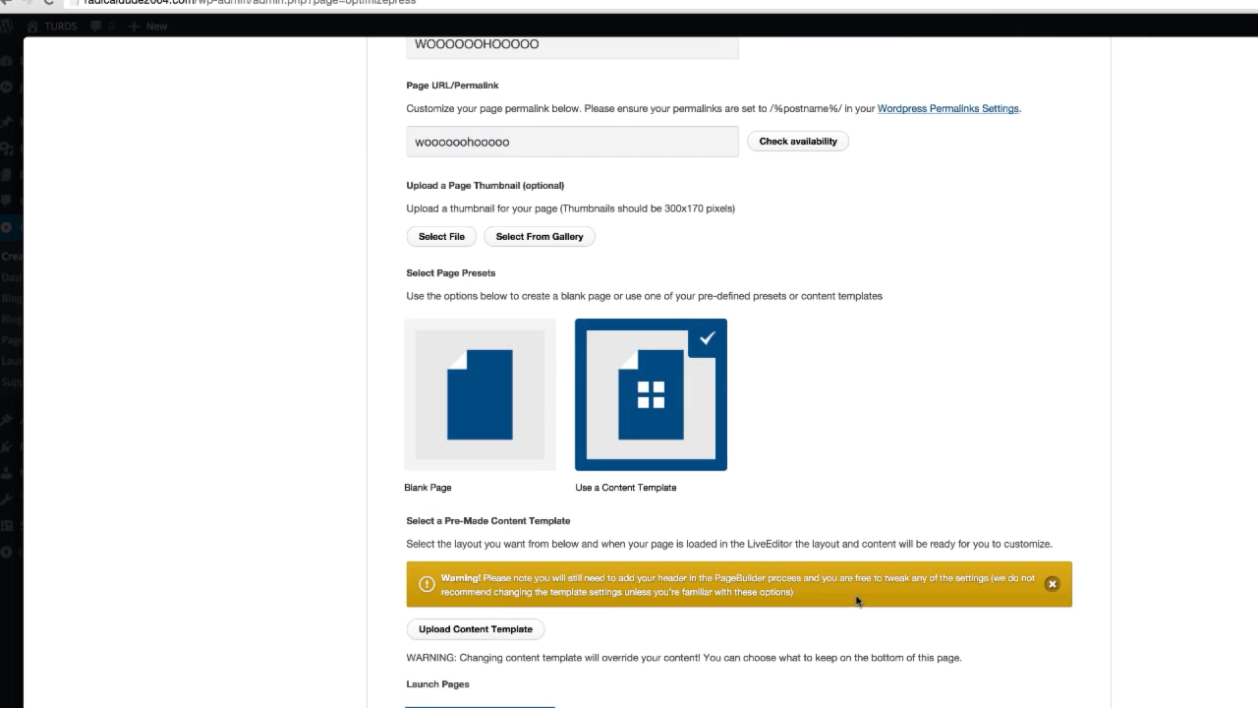
scroll(772, 535, "down", 5)
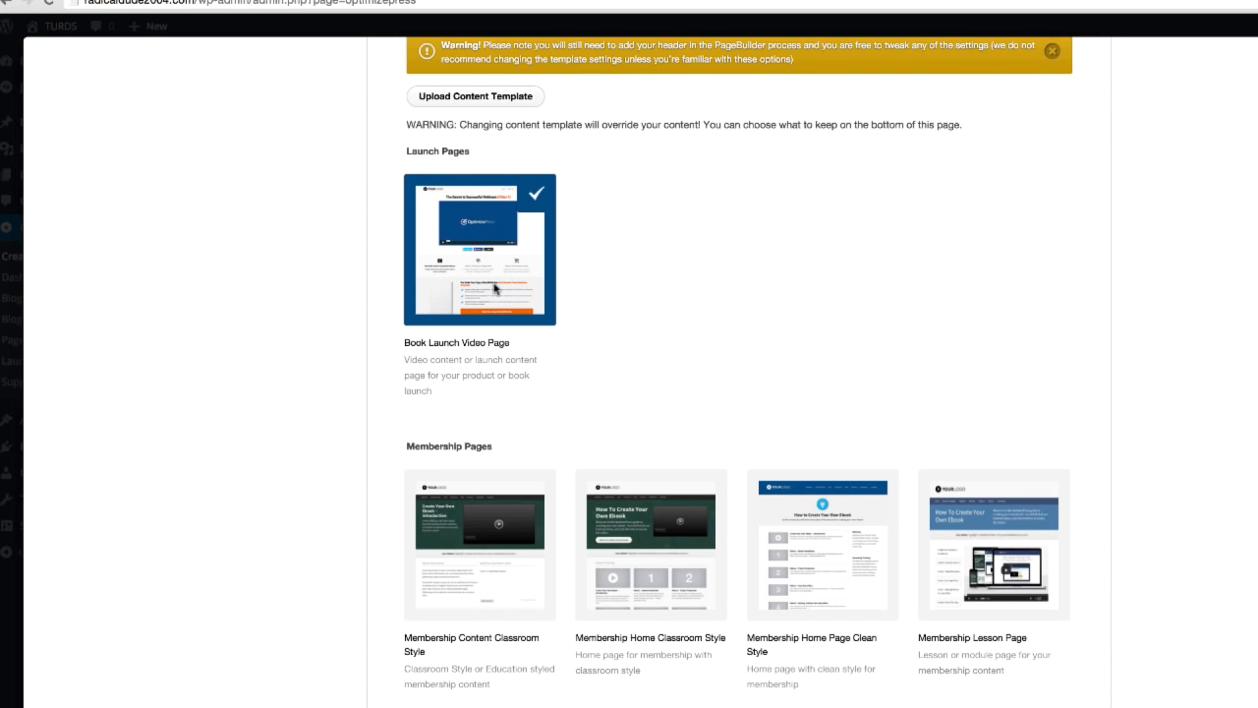
left_click(466, 103)
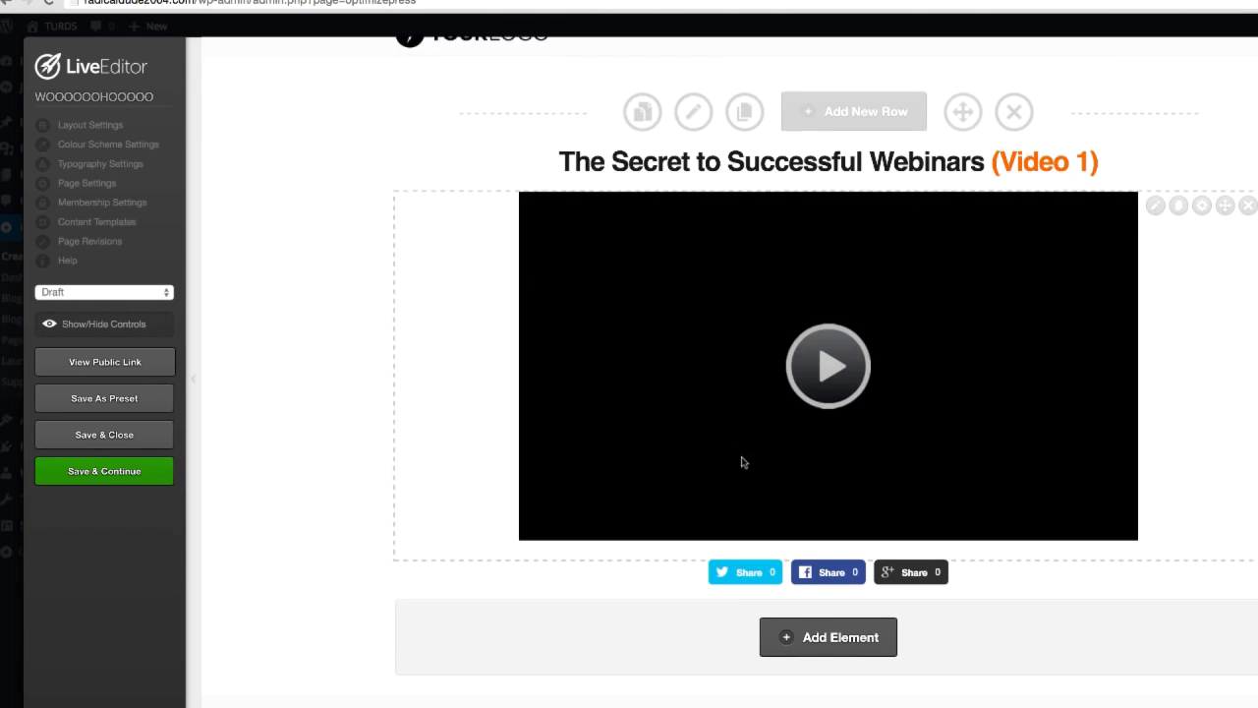
Step: Insert a 1 Column row between the video's share buttons and the three-video row on the LiveEditor page
scroll(744, 458, "down", 8)
scroll(914, 509, "down", 4)
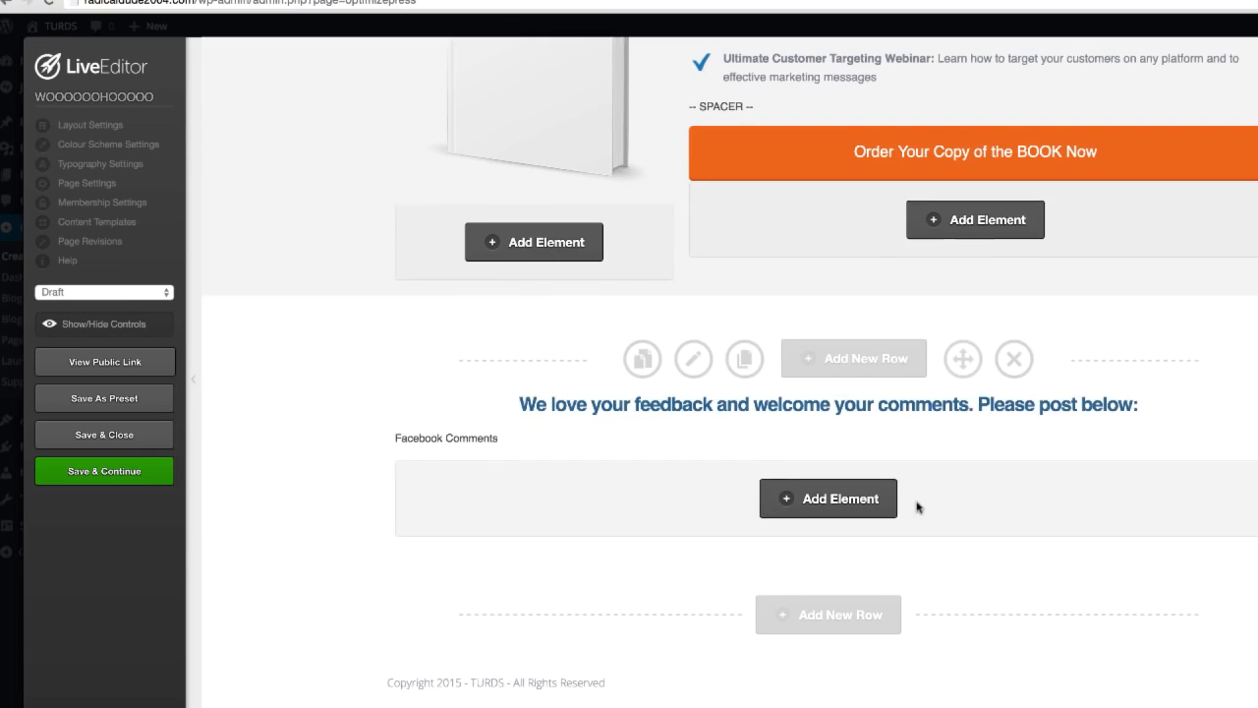
scroll(906, 503, "up", 7)
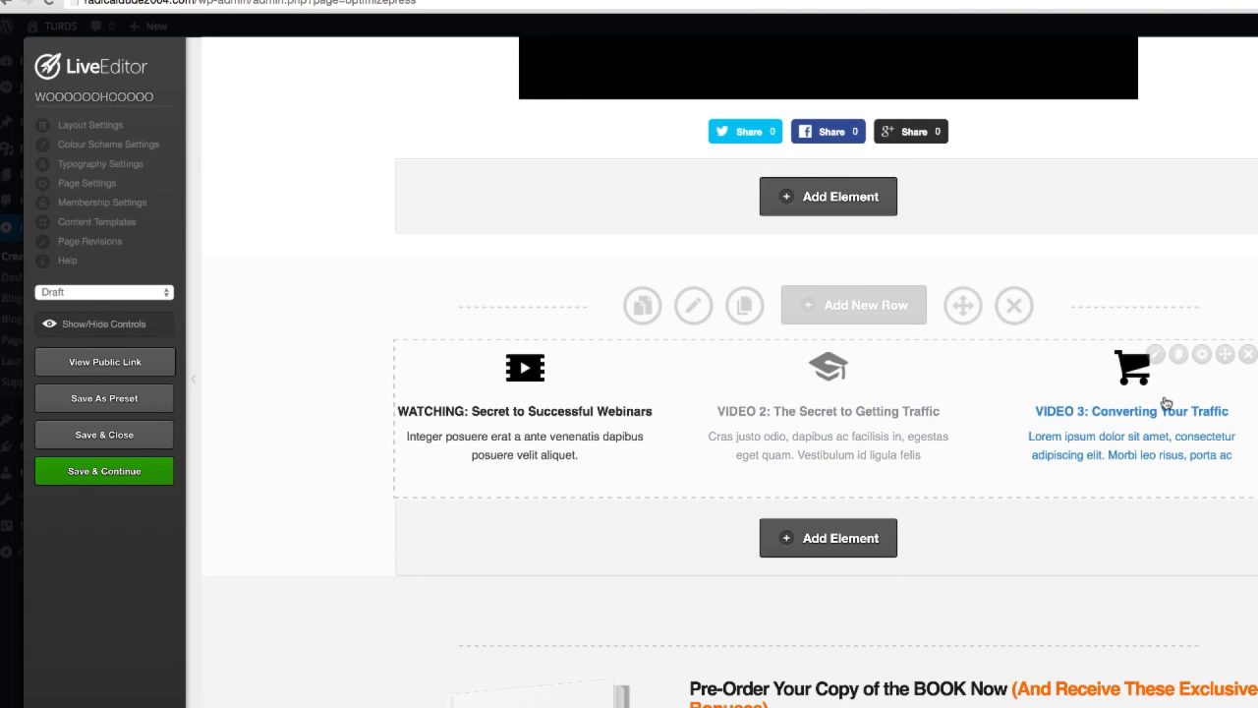
scroll(879, 360, "up", 1)
left_click(875, 343)
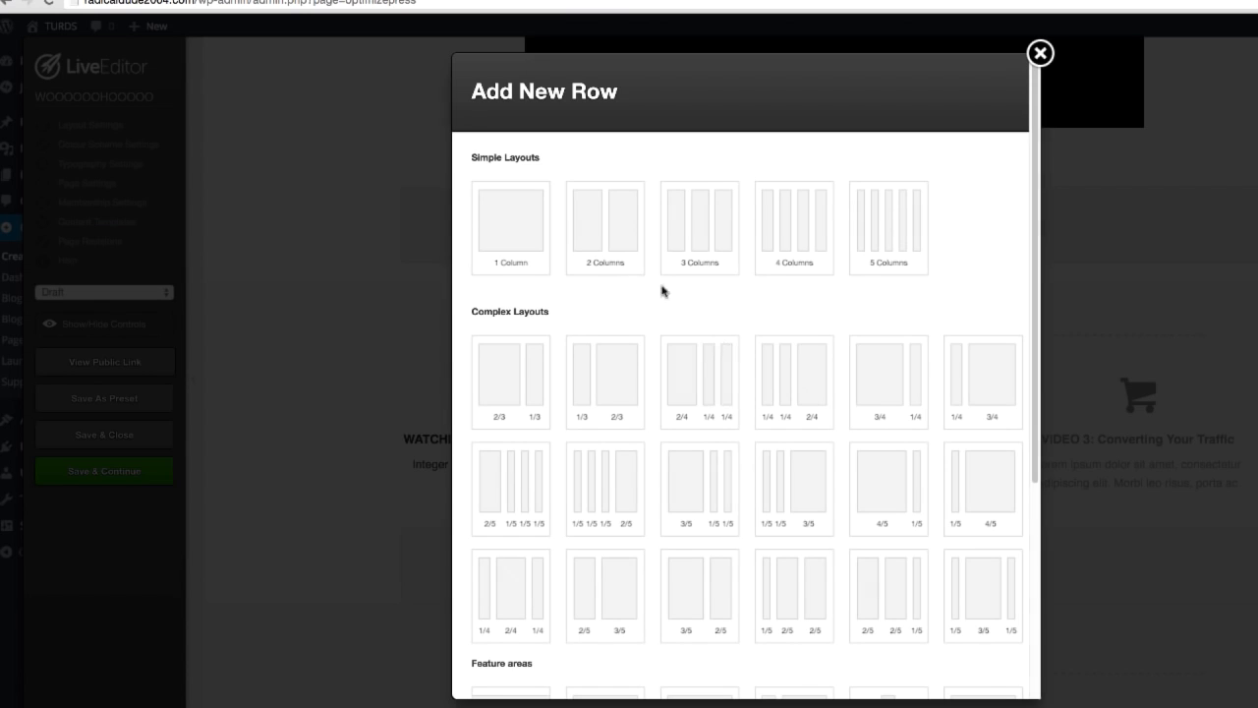
left_click(535, 253)
scroll(865, 517, "down", 5)
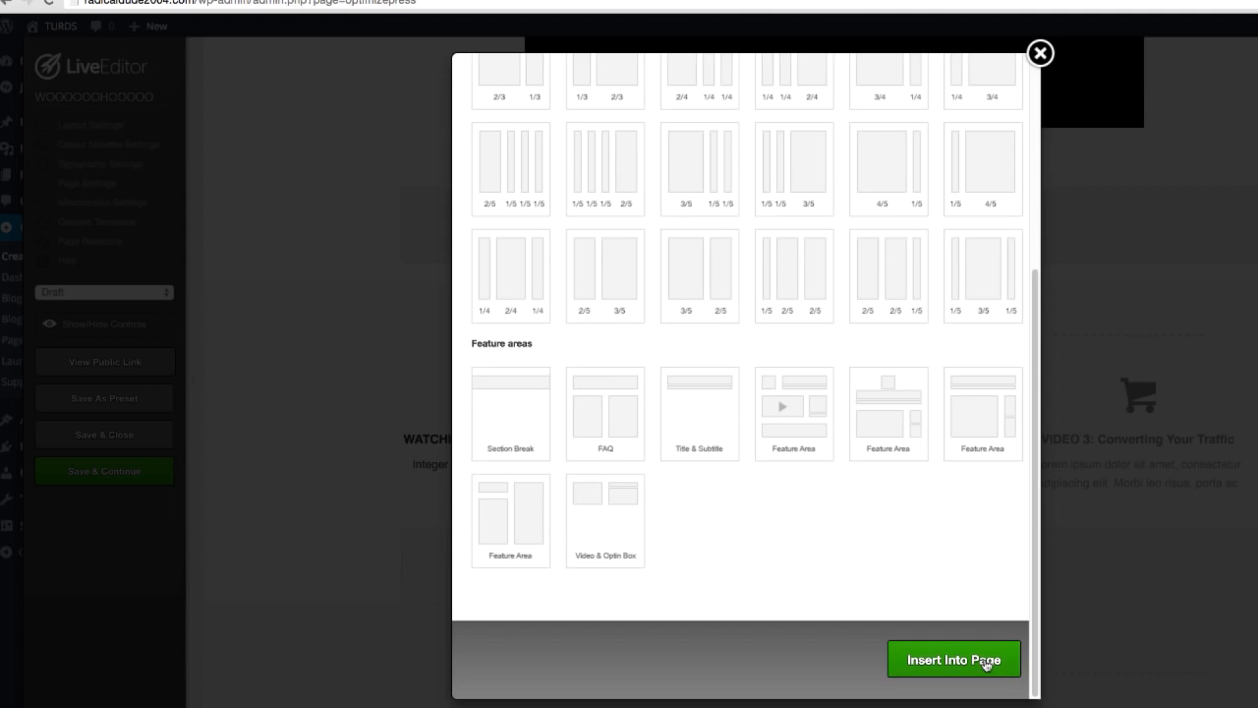
left_click(955, 659)
Step: Find the Countdown Timer element by searching for "timer" and add it to the empty row in the black flip-clock style
left_click(848, 434)
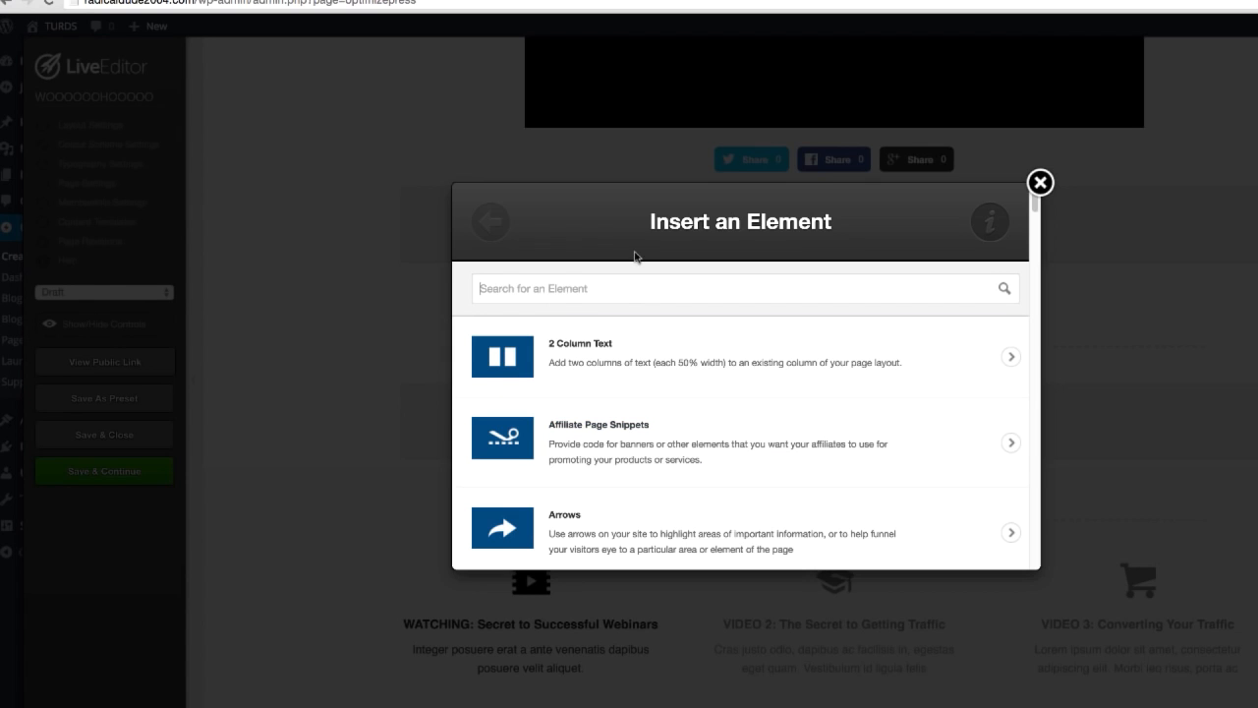
left_click(617, 284)
type("timer")
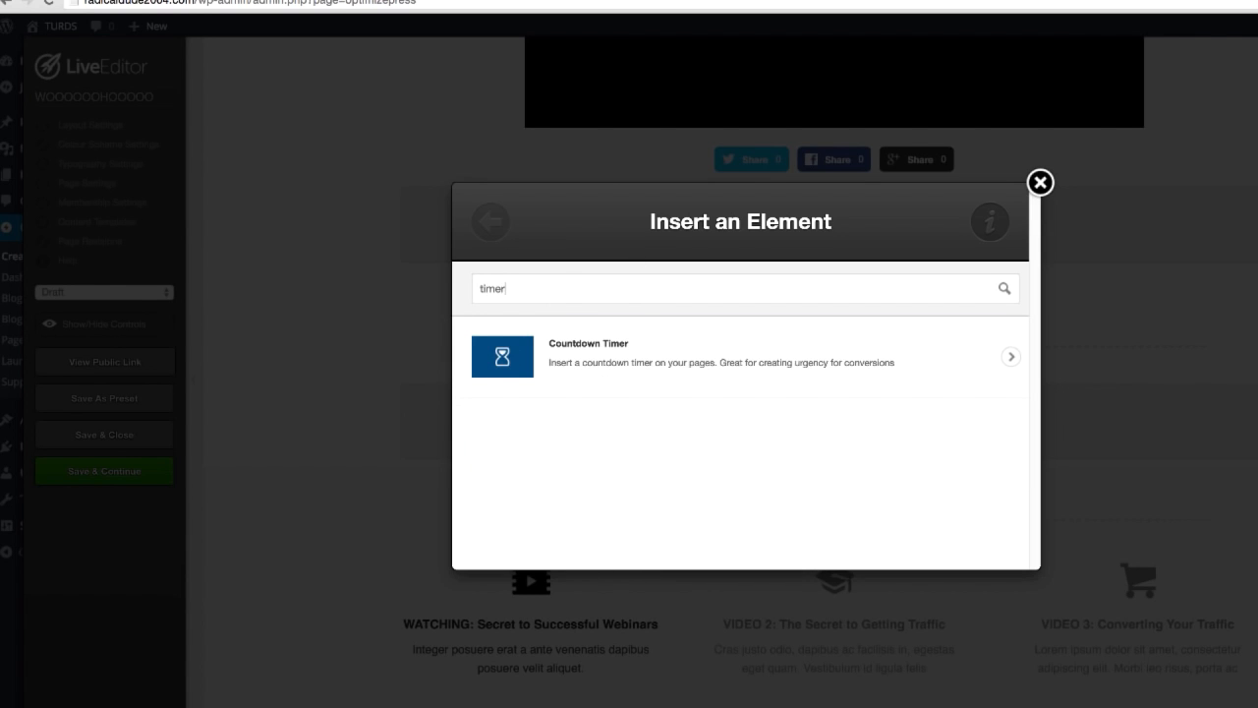
left_click(620, 365)
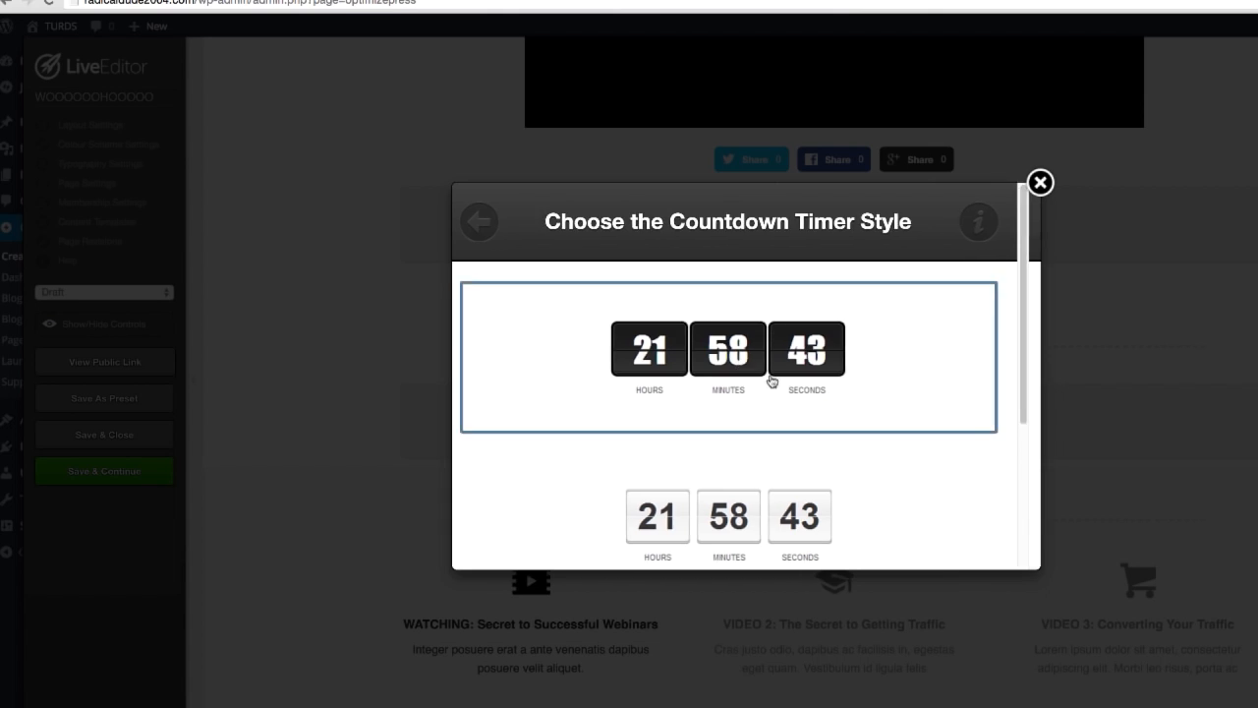
left_click(773, 383)
left_click(809, 528)
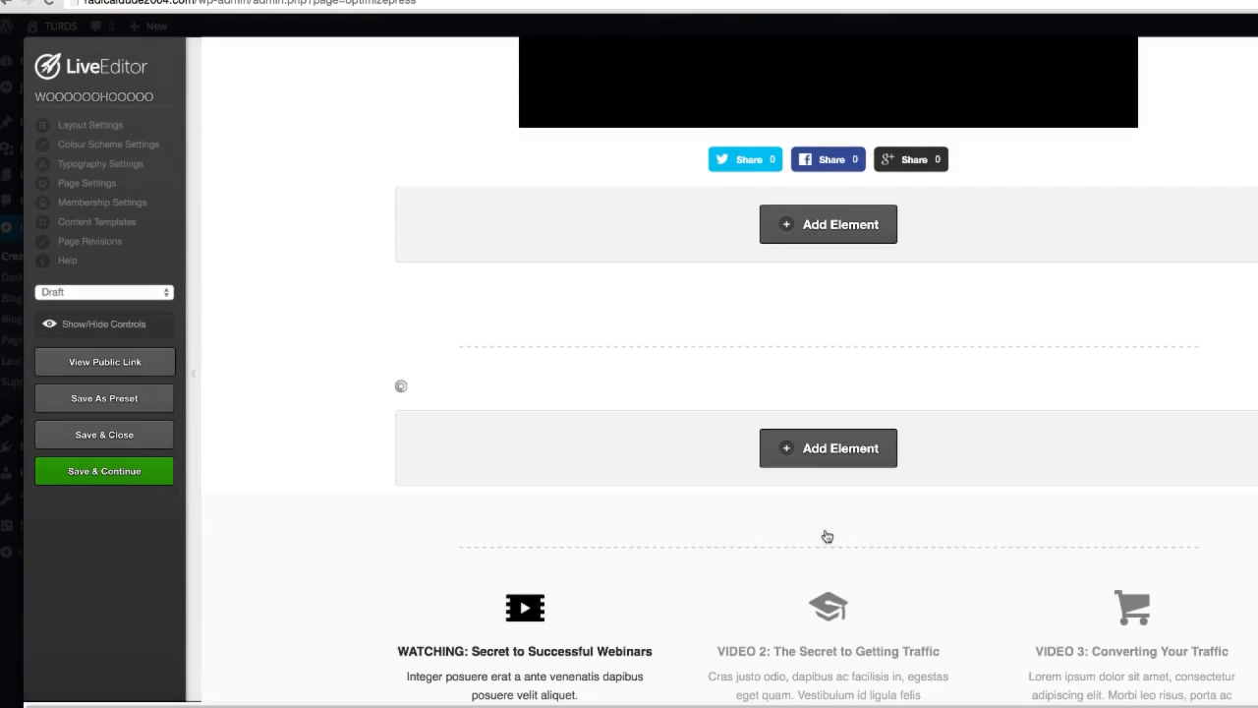
Step: Look over the edited page, save it, and set its status to Publish
scroll(963, 508, "up", 5)
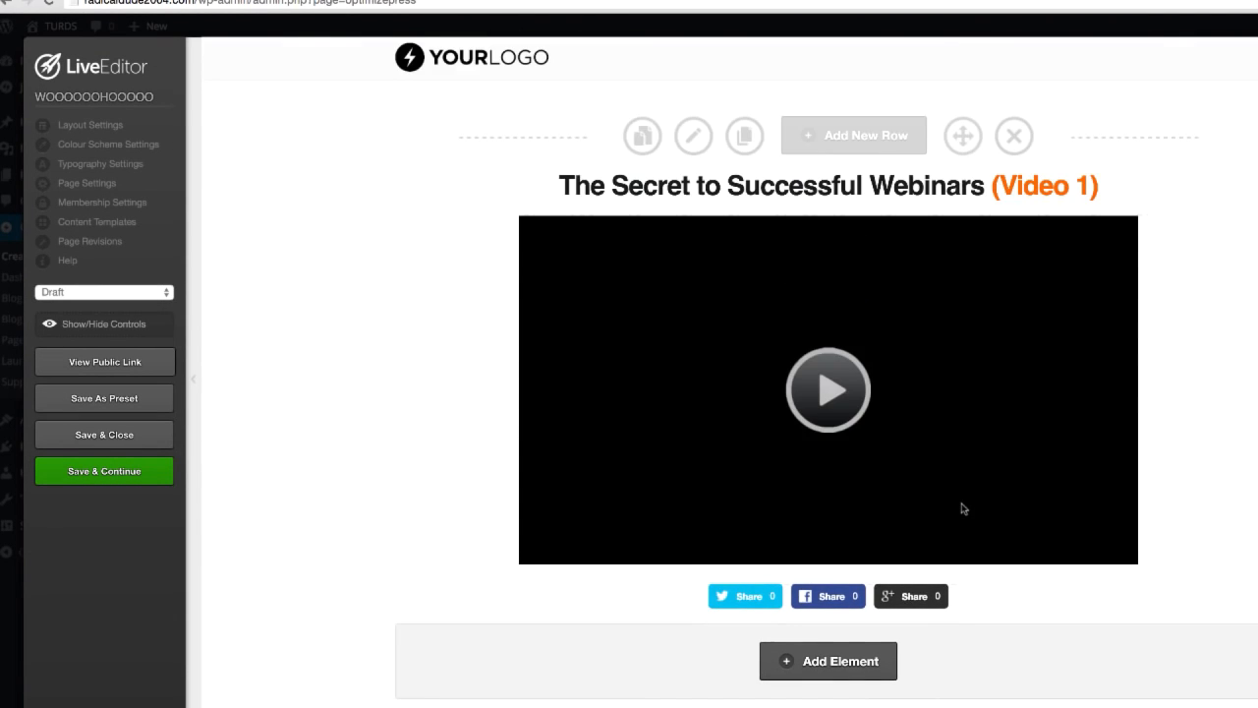
scroll(954, 517, "down", 15)
scroll(972, 521, "up", 3)
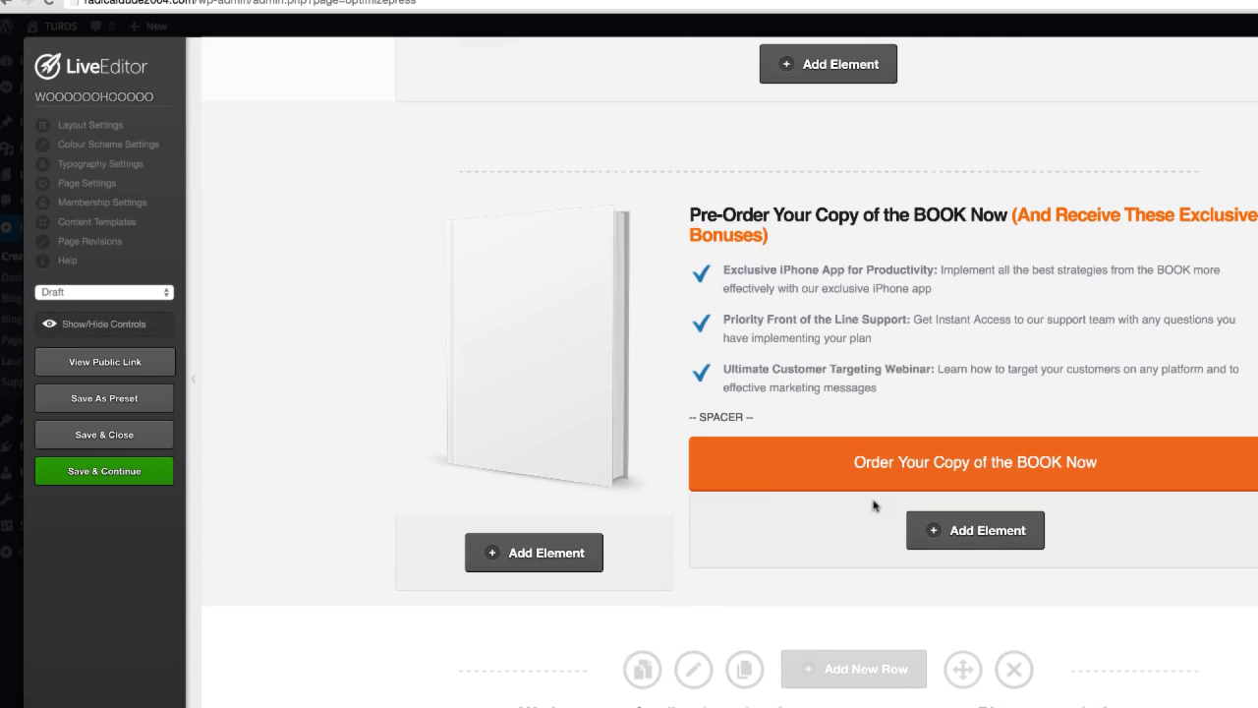
left_click(105, 472)
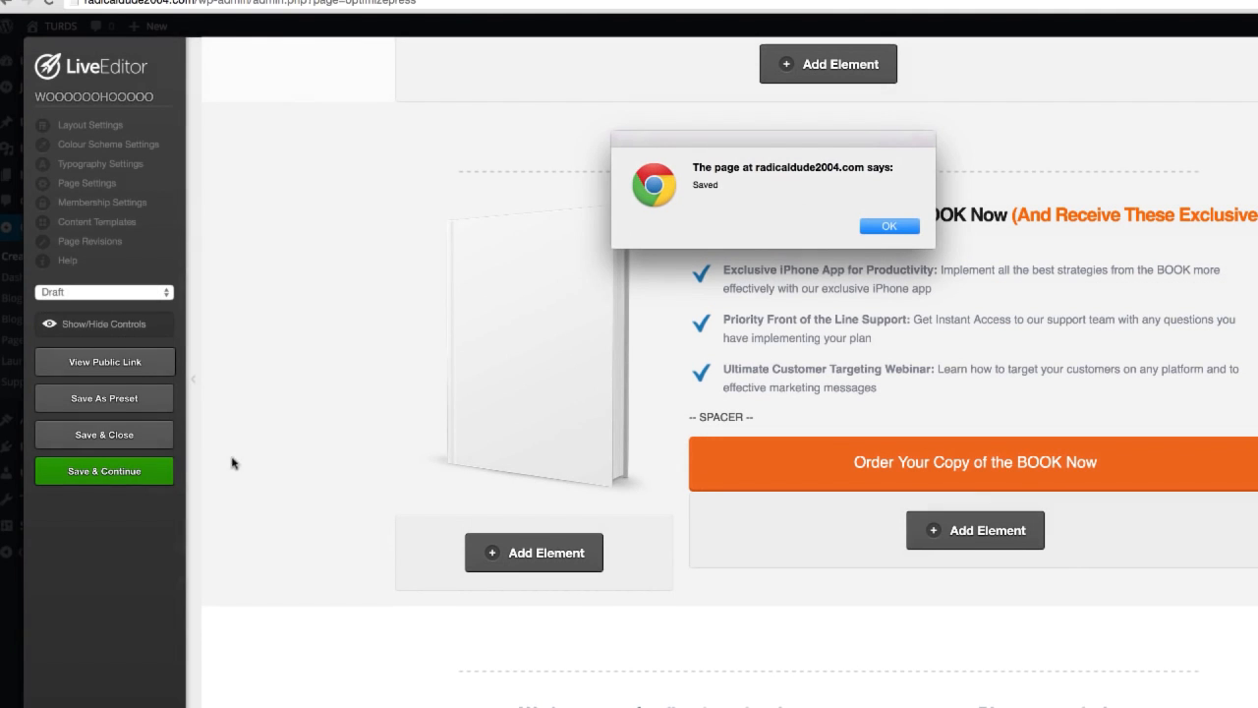
key("Return")
left_click(95, 295)
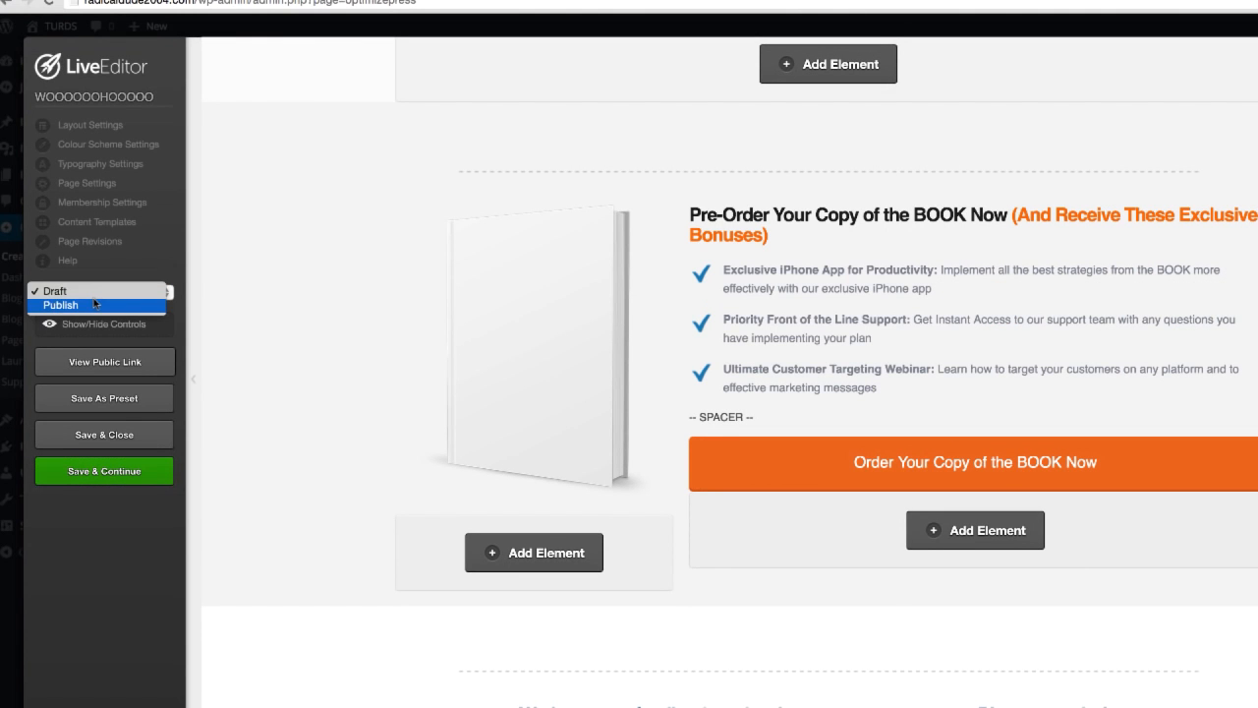
left_click(96, 304)
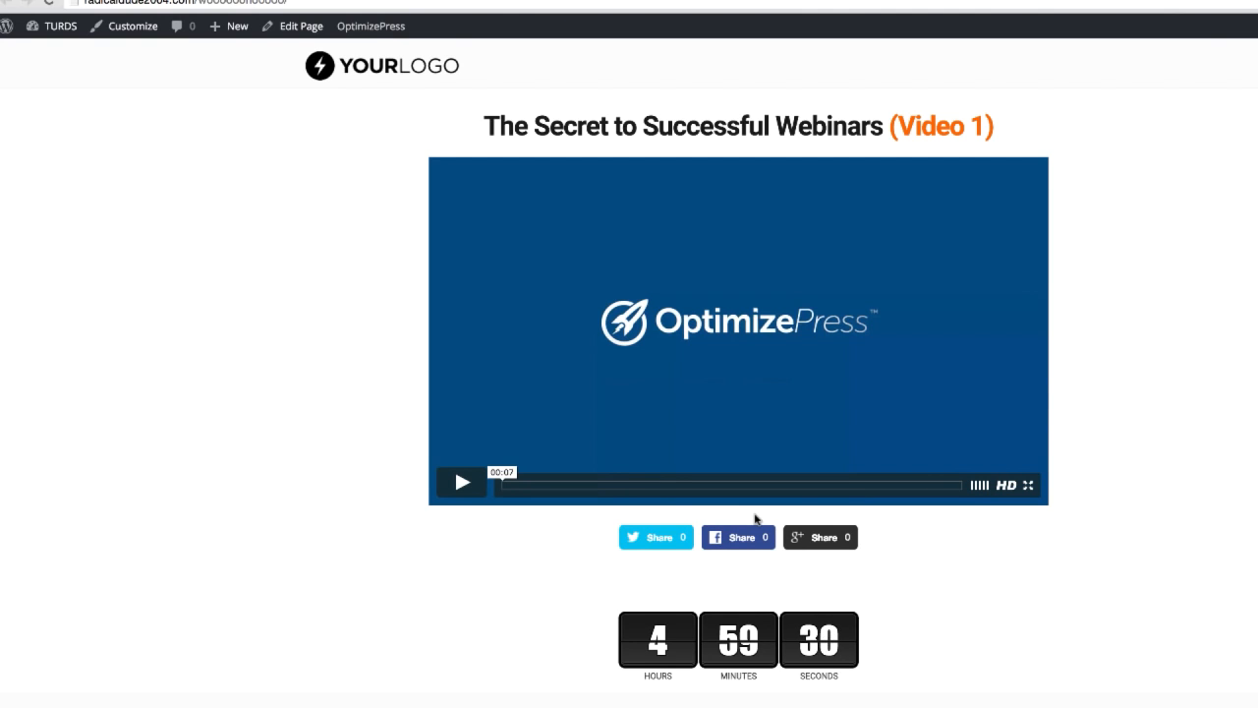
Step: Examine the live page from its video and countdown timer down to the book offer and comments section
scroll(916, 492, "down", 10)
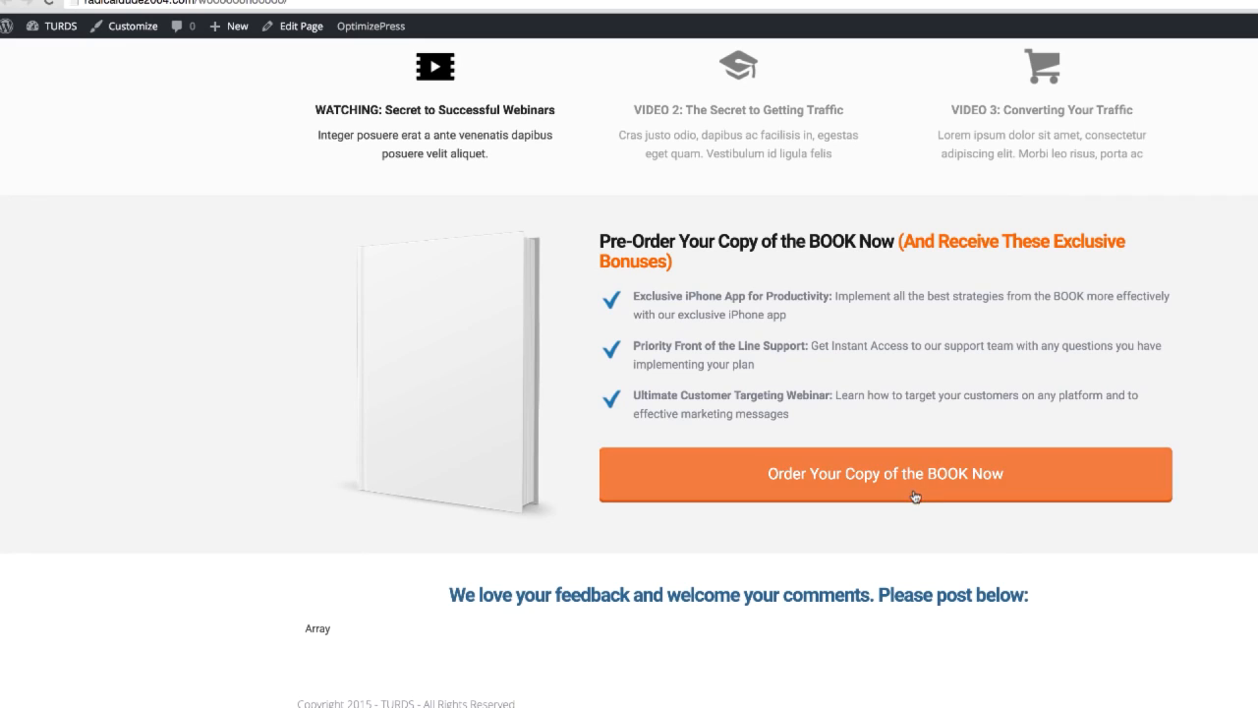
scroll(991, 542, "up", 10)
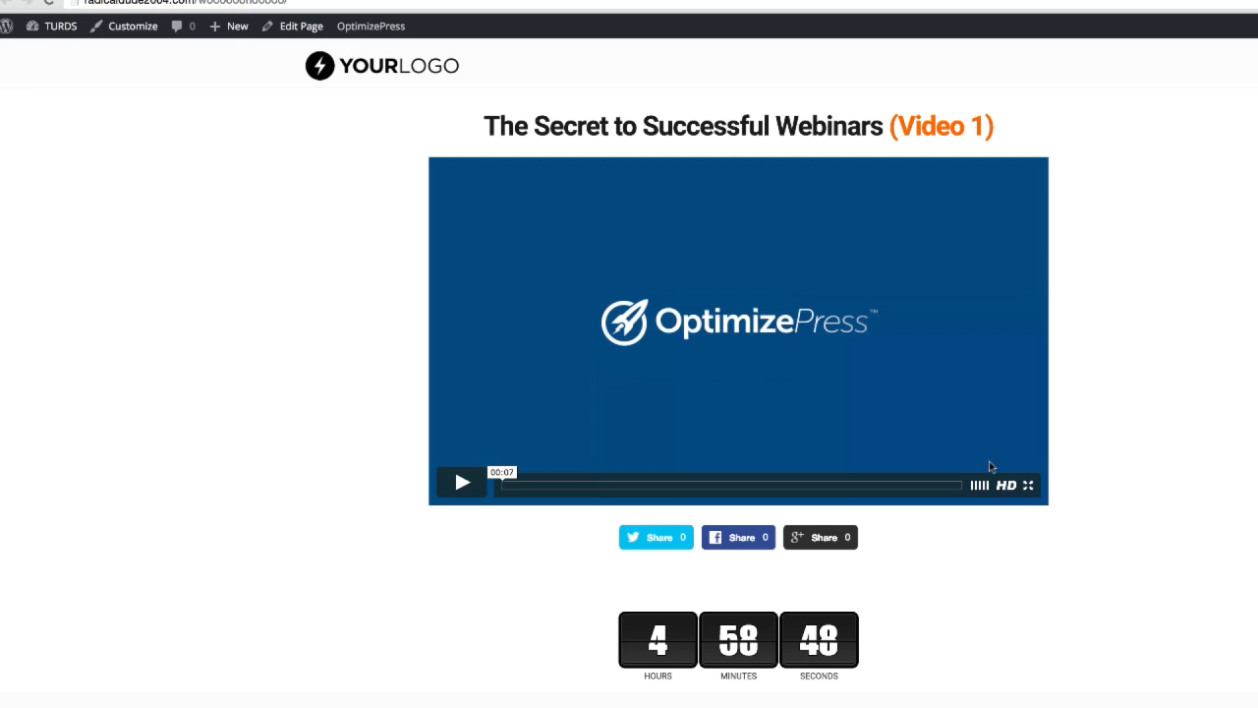
scroll(962, 437, "down", 8)
scroll(958, 448, "up", 8)
scroll(696, 436, "down", 4)
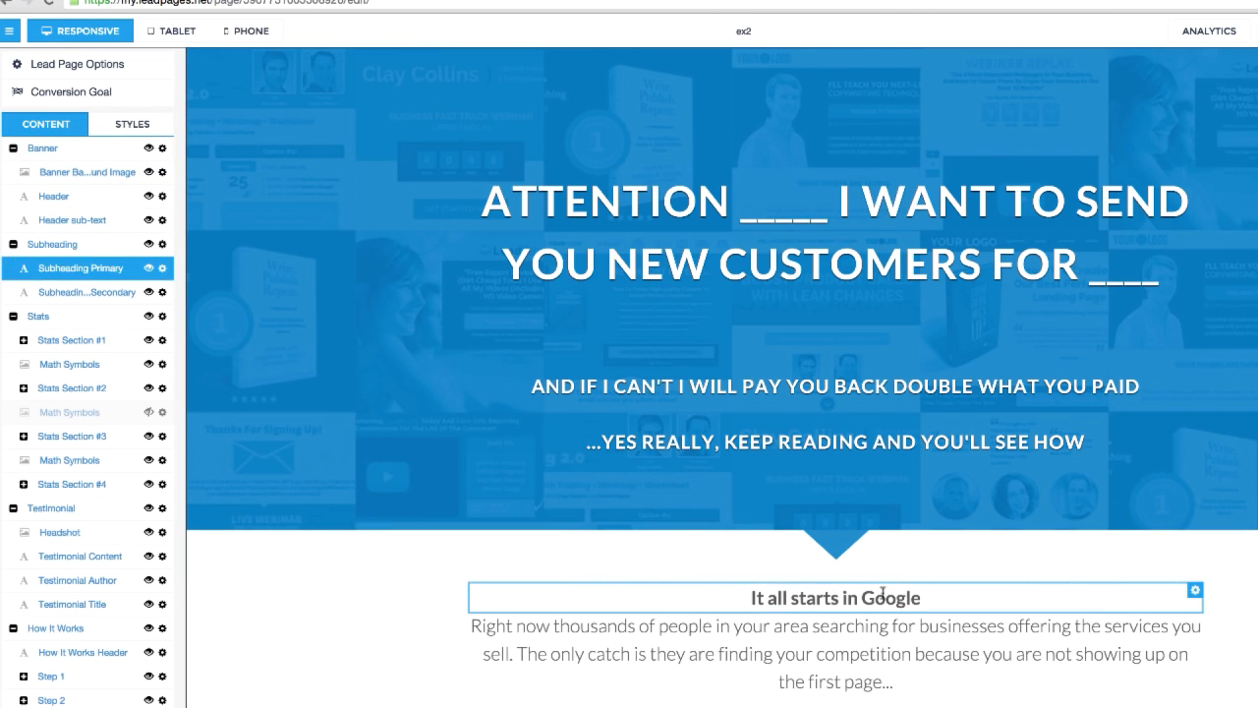
Step: Switch to the LeadPages editor, hide the editing sidebar of the ex2 page, and review its layout
scroll(855, 524, "down", 3)
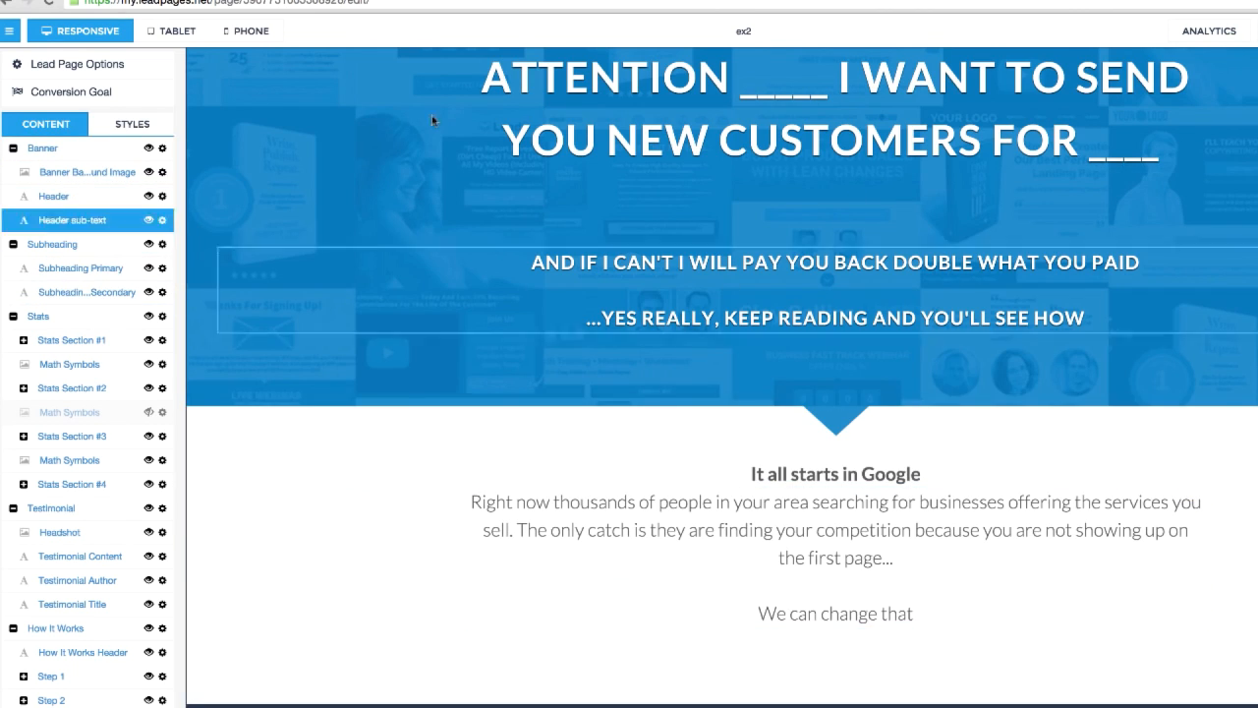
left_click(6, 32)
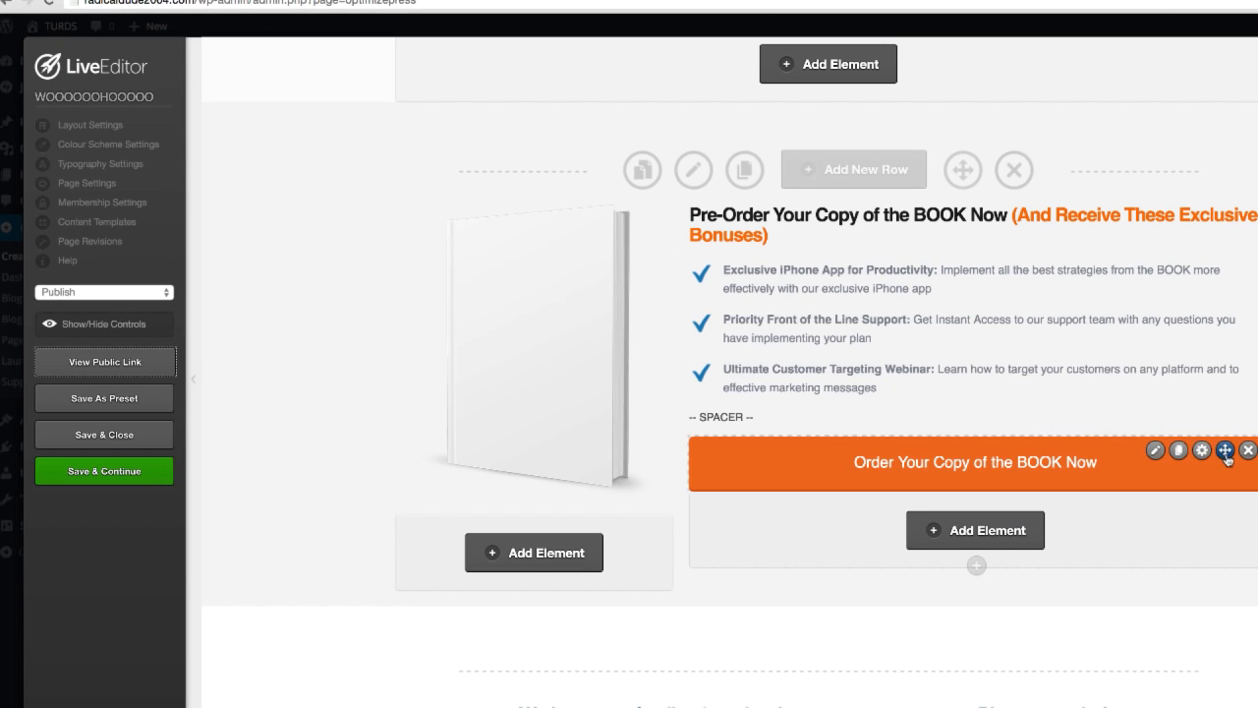
left_click_drag(1205, 454, 1199, 158)
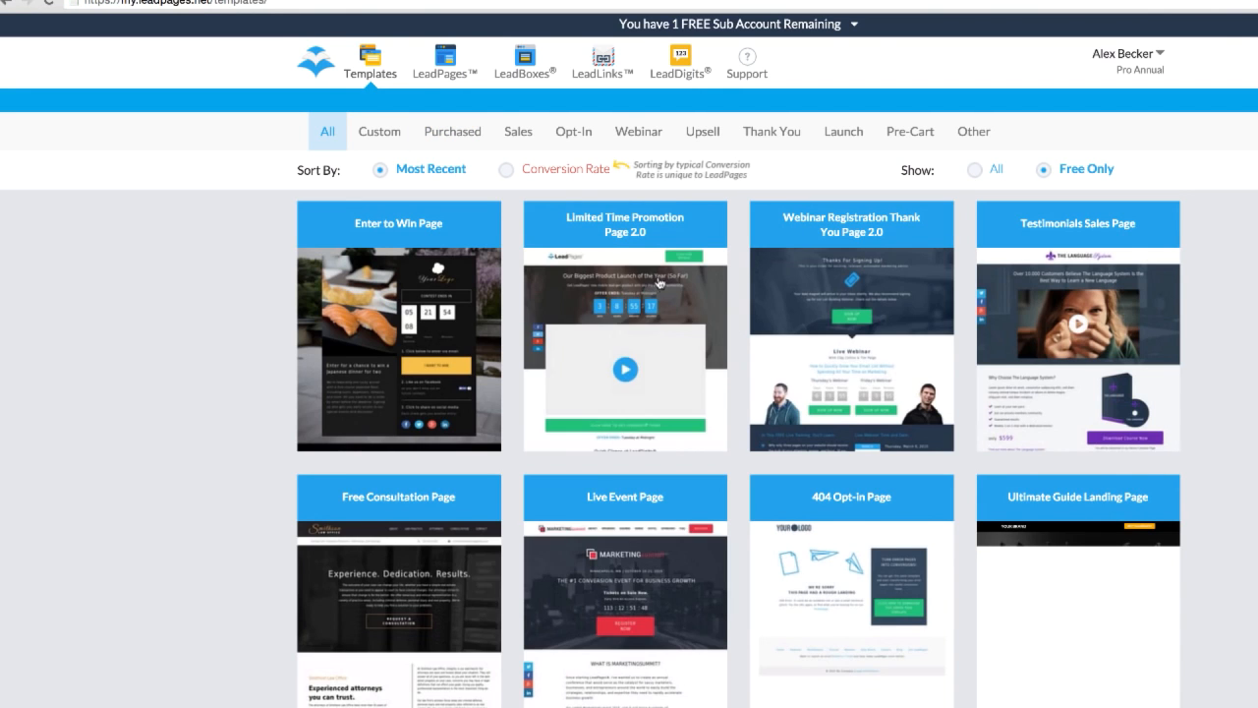
Step: Open the Limited Time Promotion Page 2.0 template in LeadPages and examine its intro, details and Frequently Asked Questions sections
left_click(679, 422)
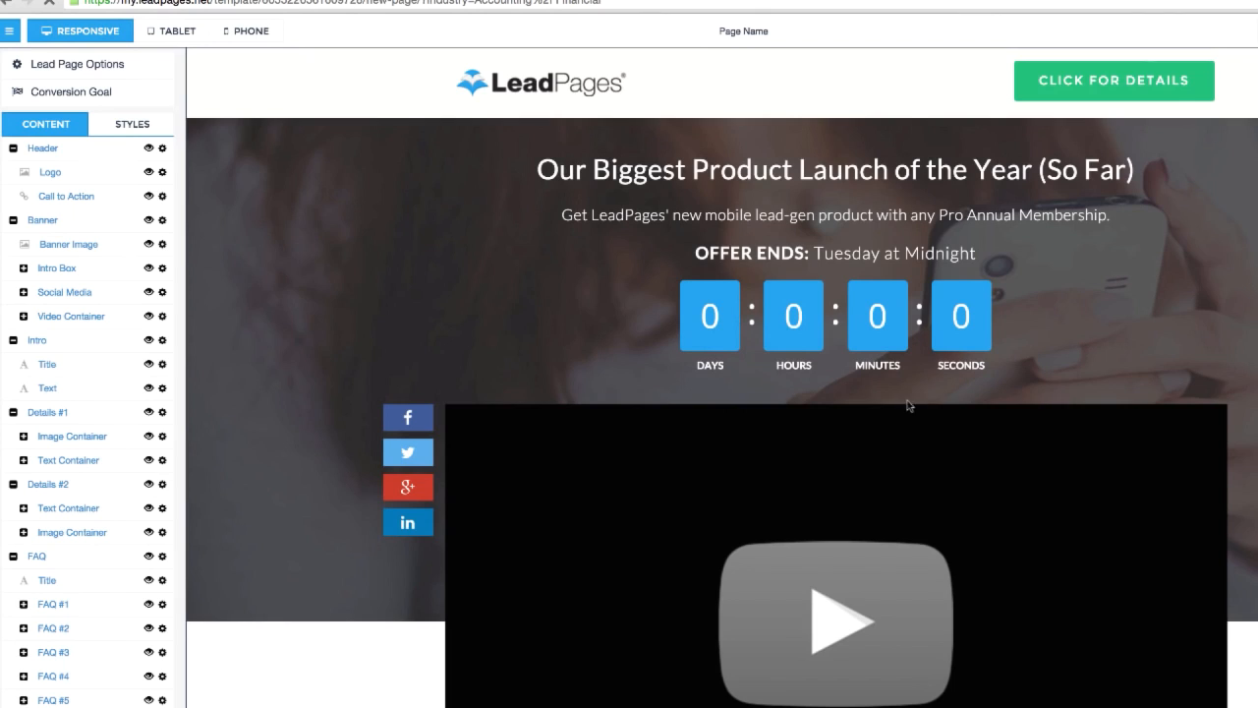
scroll(909, 405, "down", 15)
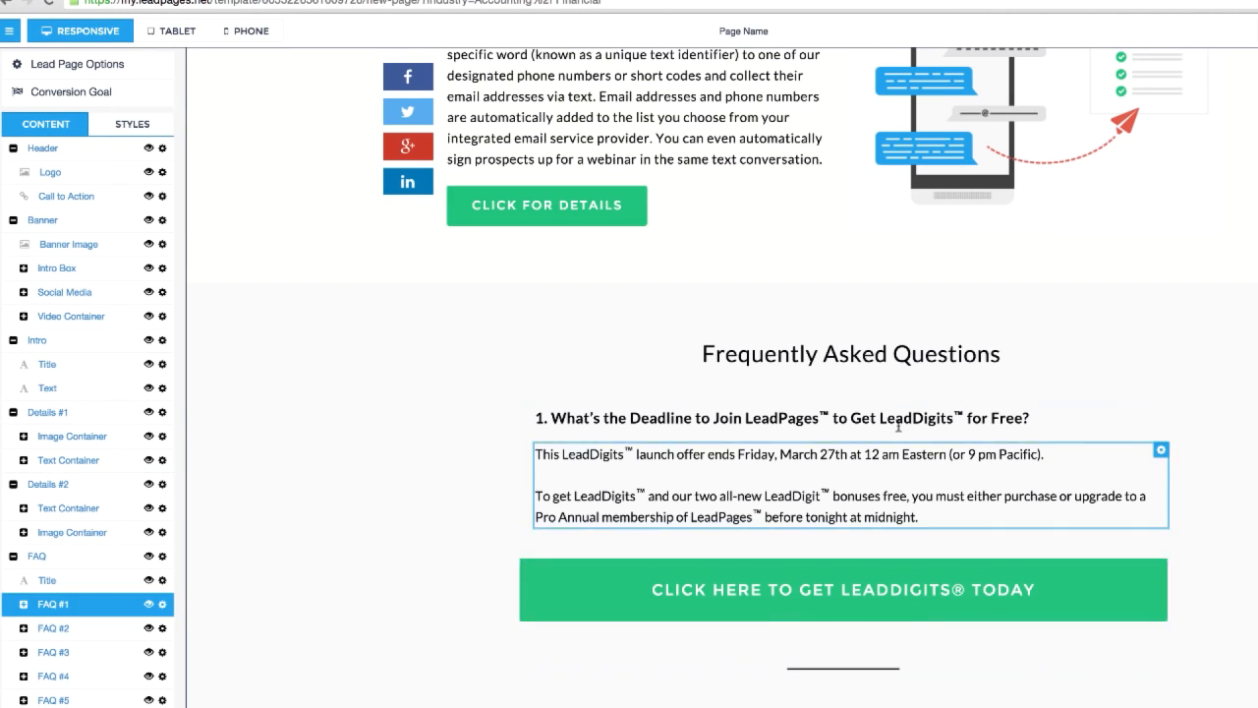
left_click(974, 353)
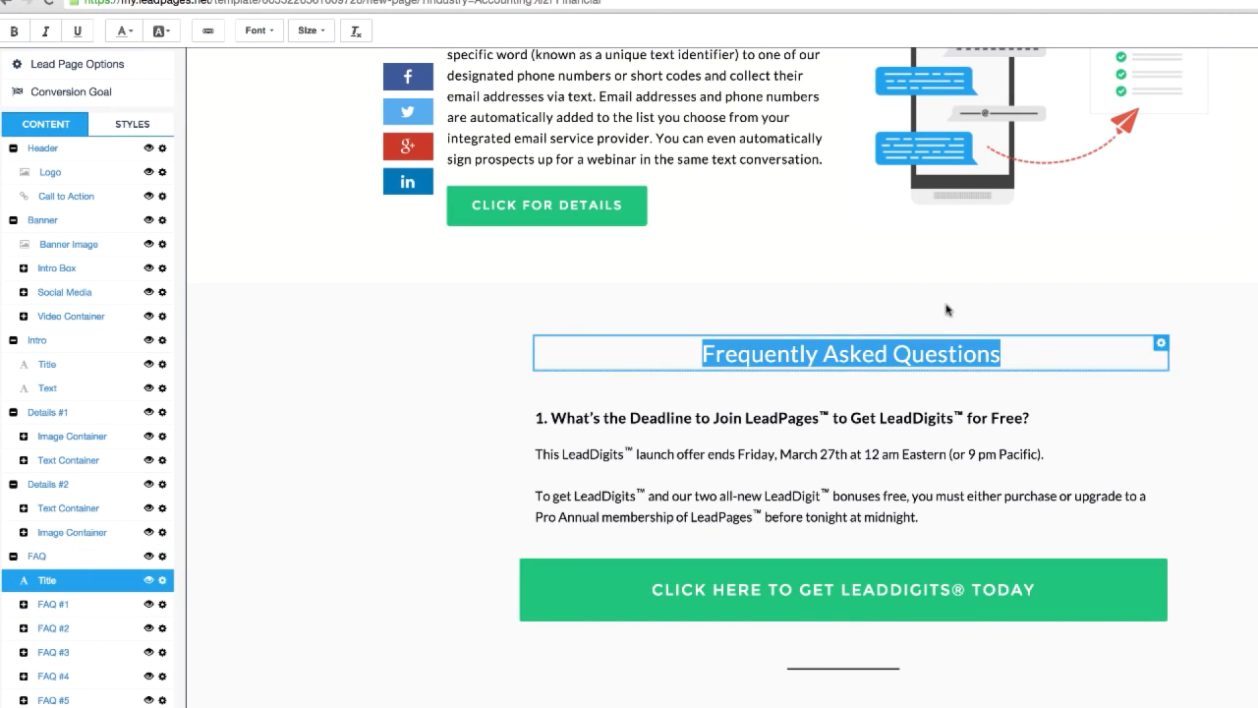
scroll(983, 393, "up", 3)
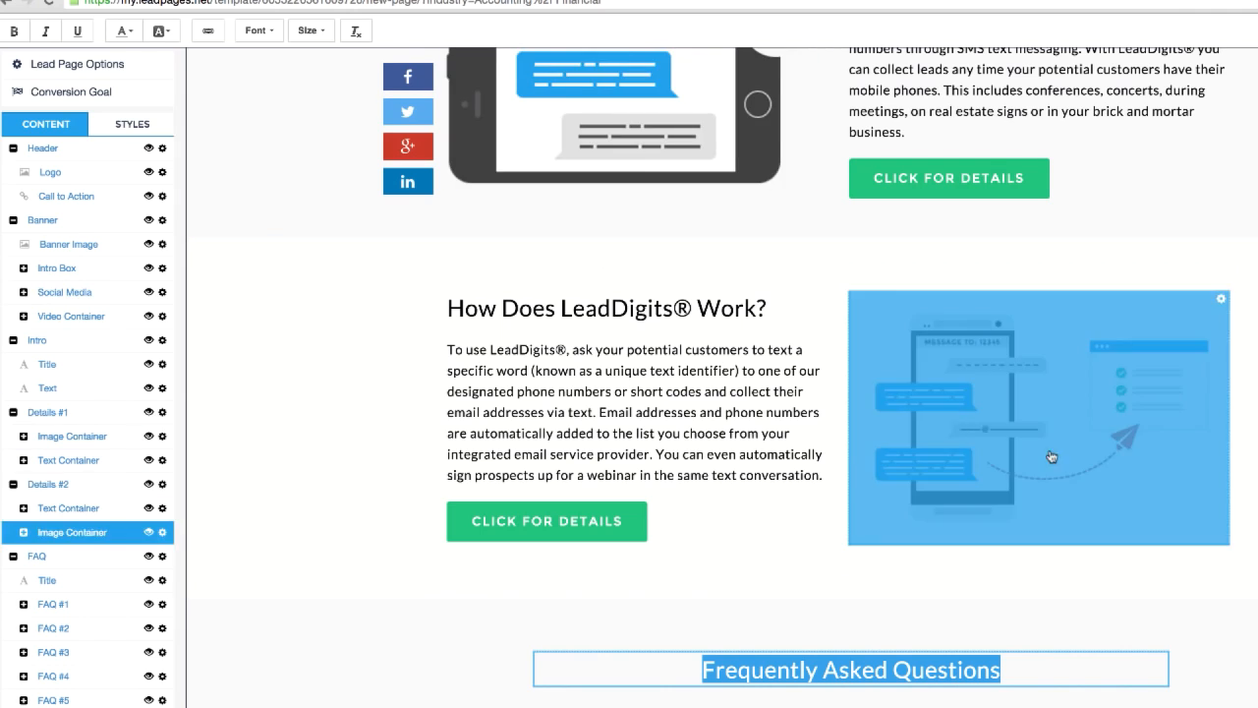
scroll(1051, 456, "up", 5)
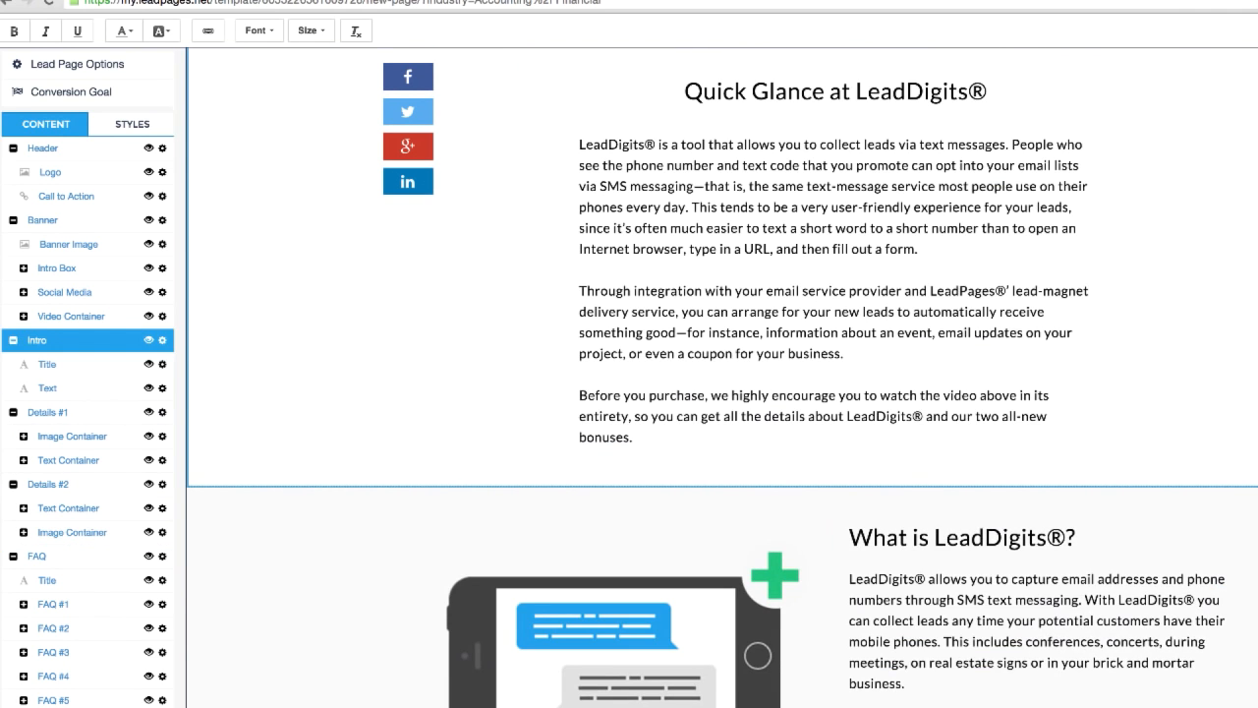
scroll(1101, 345, "down", 5)
scroll(775, 638, "down", 5)
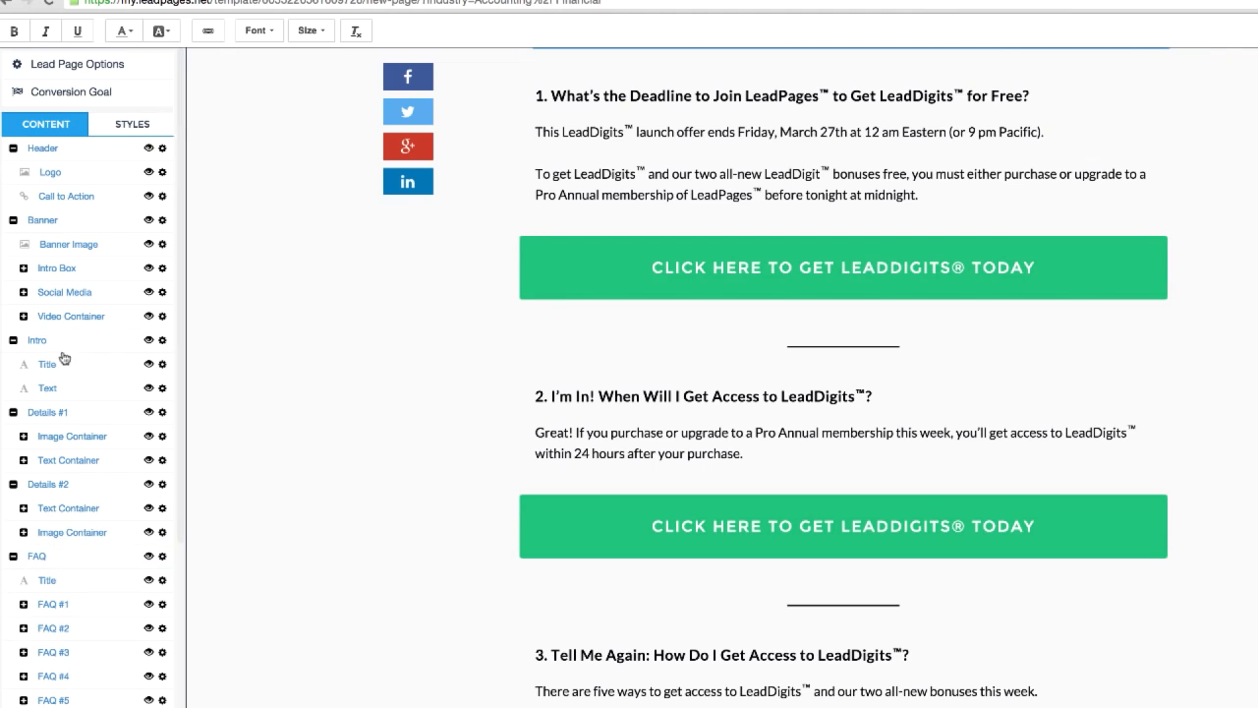
Step: Expand FAQ #2 in the template's content outline and select FAQ #8
left_click(24, 627)
scroll(40, 639, "down", 4)
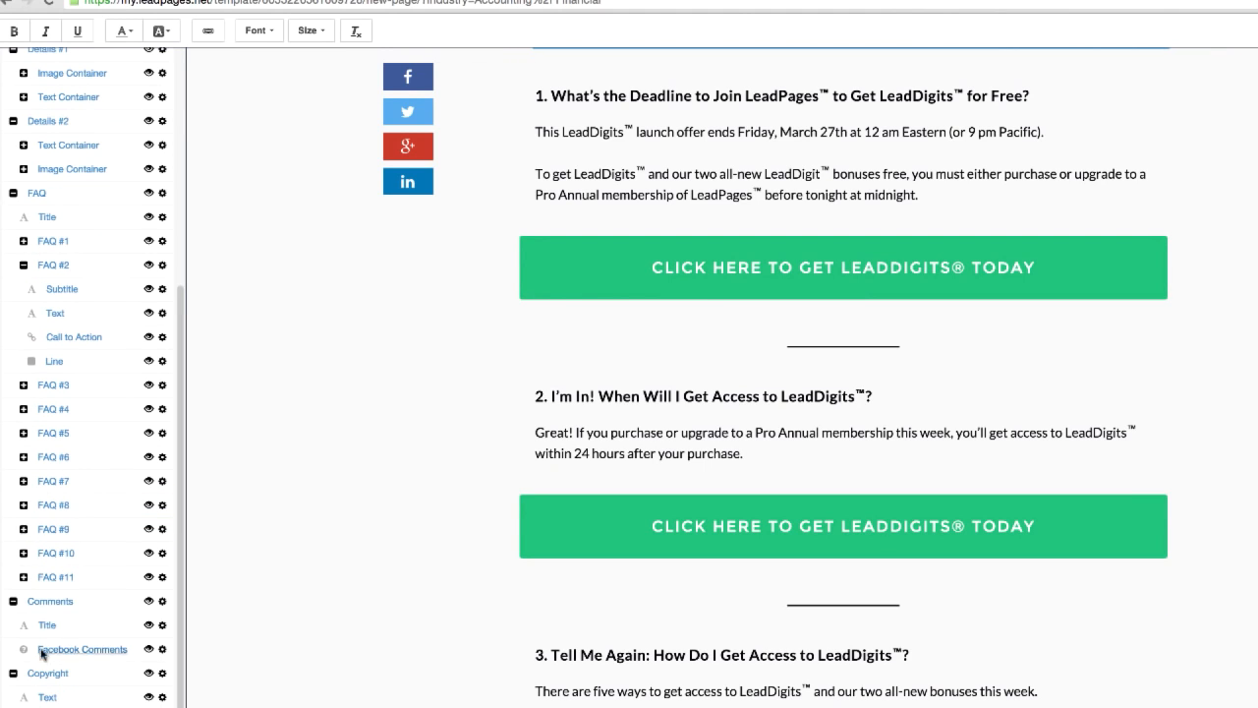
left_click(39, 506)
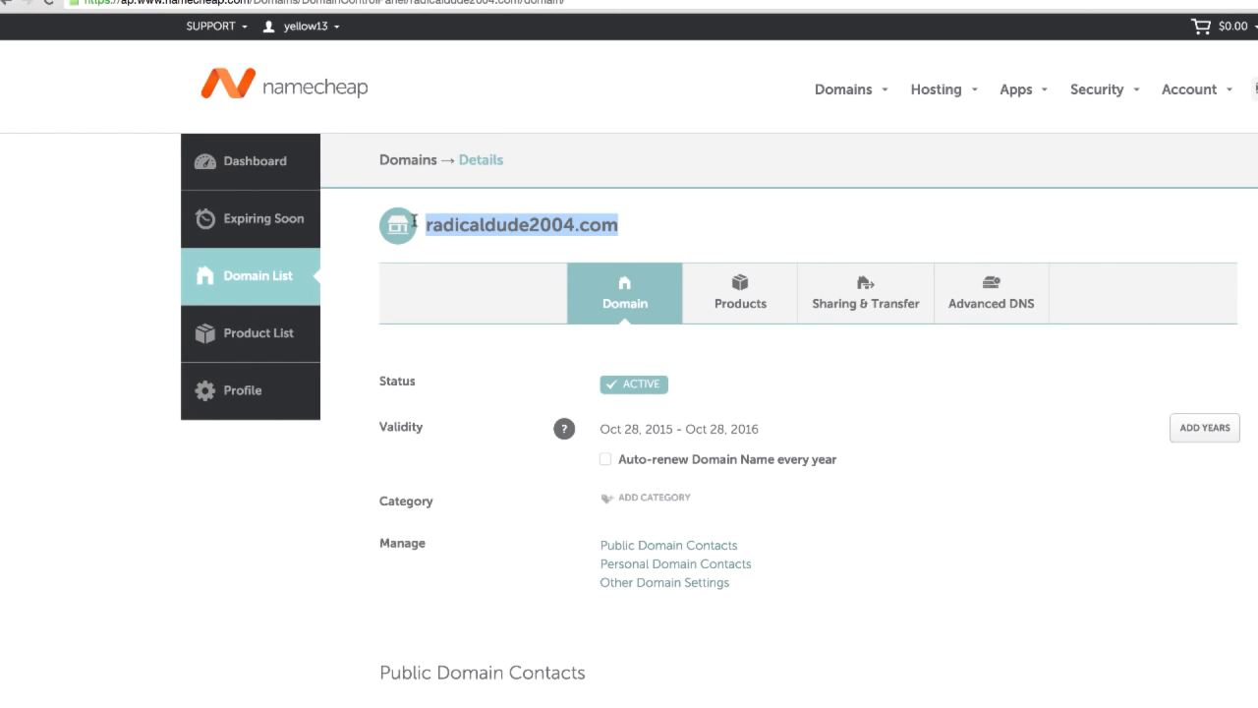
Step: Review the radicaldude2004.com domain details and public domain contacts on Namecheap, switching between them and the HostGator account packages
left_click_drag(636, 233, 429, 224)
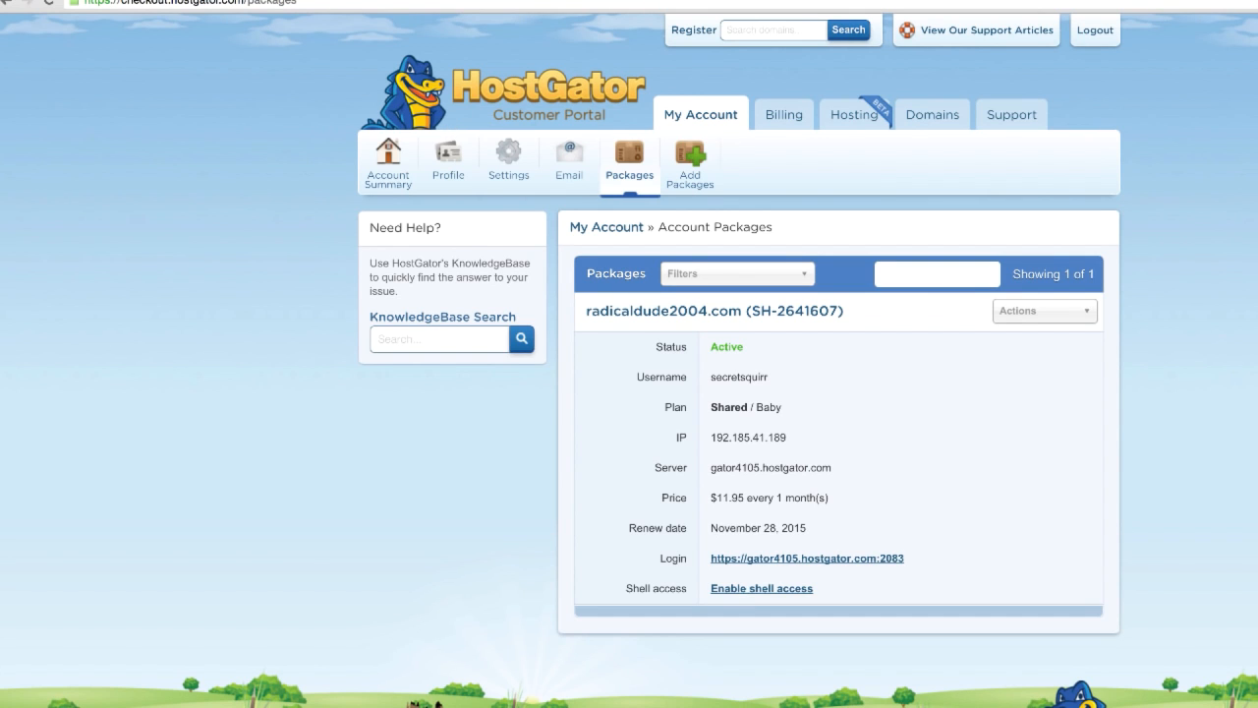
key("ctrl+shift+Tab")
key("ctrl+Tab")
key("ctrl+shift+Tab")
scroll(940, 508, "down", 5)
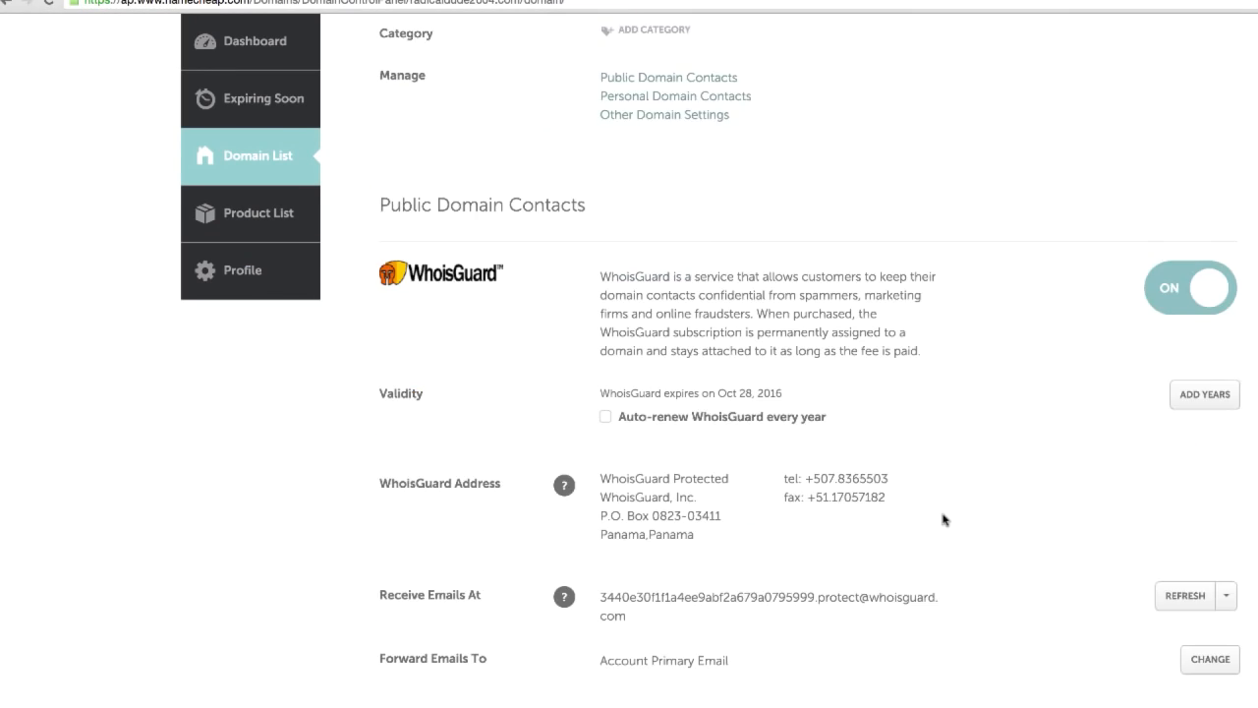
Step: Open the nameserver settings of radicaldude2004.com, choose the Custom server type, and highlight the two HostGator entries, ns8209.hostgator.com and ns8210.hostgator.com
scroll(946, 521, "up", 5)
scroll(950, 537, "down", 8)
scroll(943, 542, "down", 4)
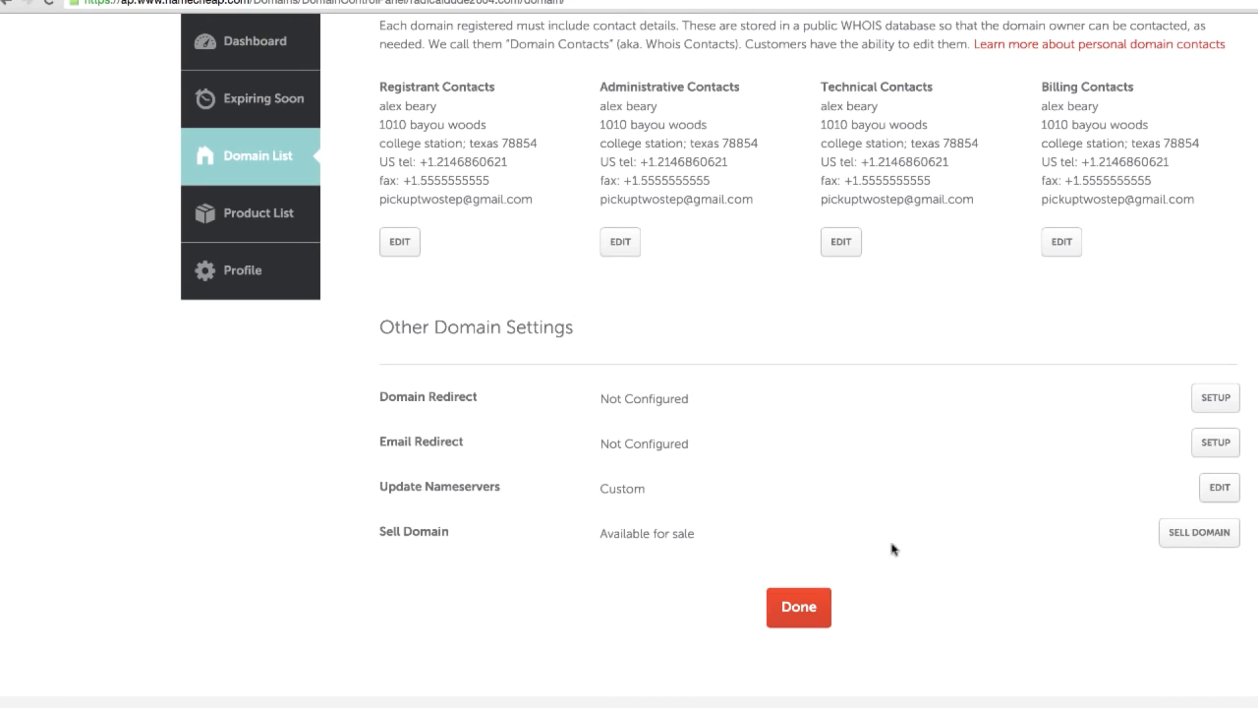
left_click(1218, 489)
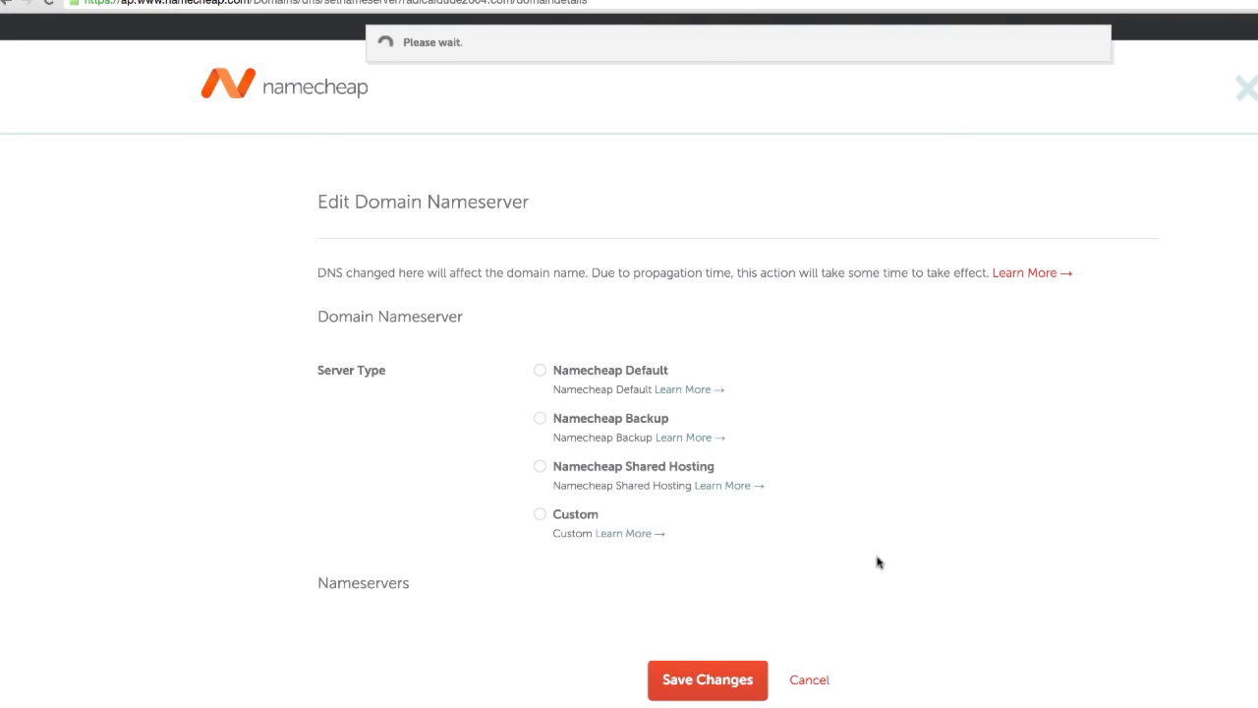
left_click(542, 515)
scroll(733, 606, "down", 2)
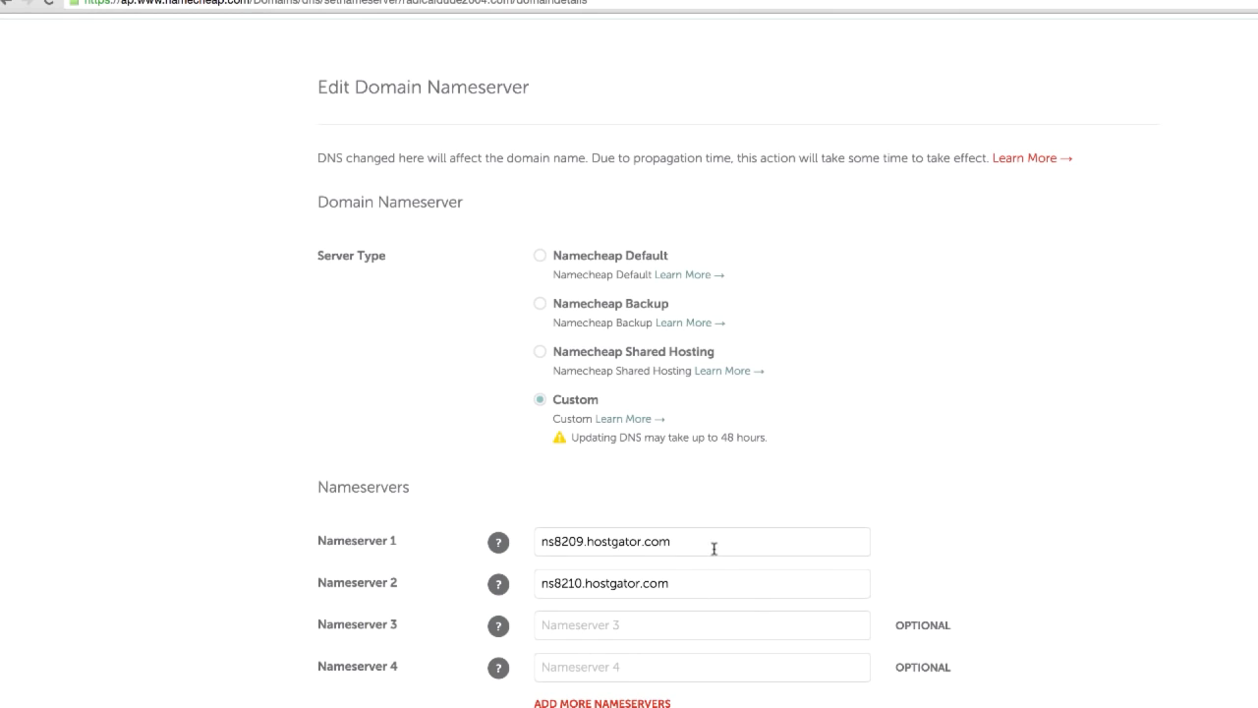
left_click_drag(712, 543, 495, 535)
left_click(707, 587)
left_click_drag(707, 587, 439, 571)
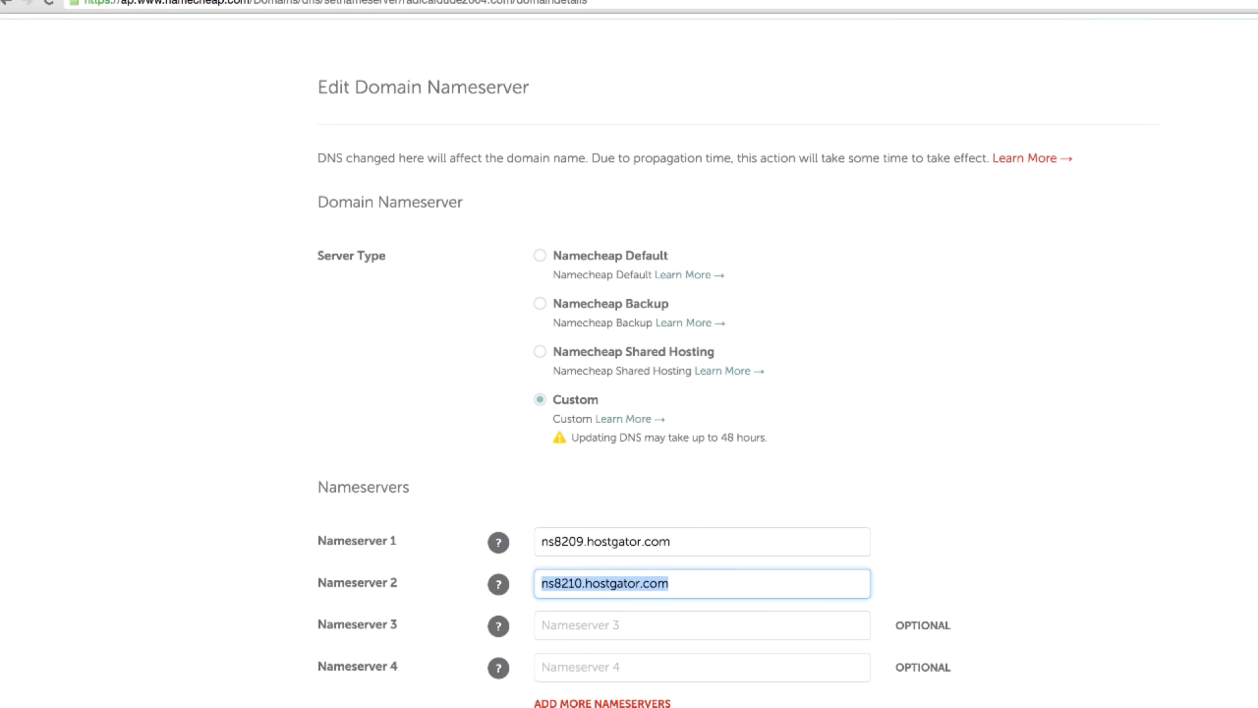
Step: Switch to the HostGator account packages, log in to the radicaldude2004.com hosting control panel, and dismiss the SSL promotion
left_click(196, 1)
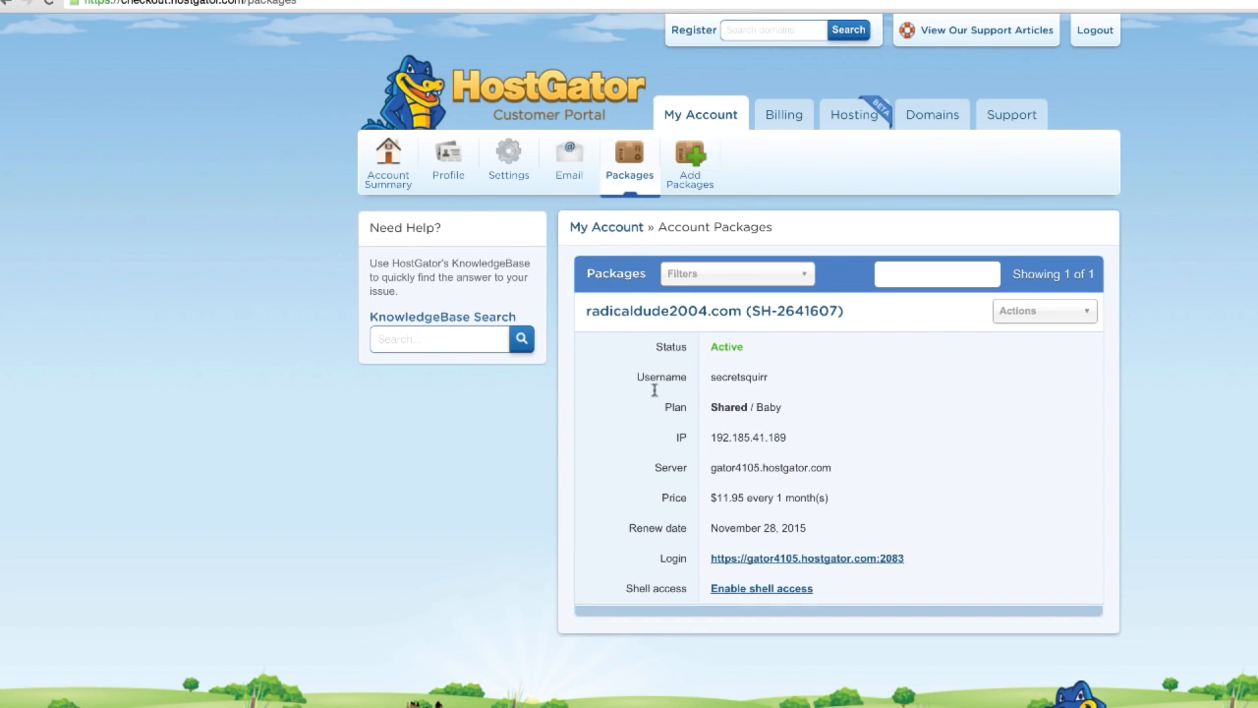
left_click(829, 561)
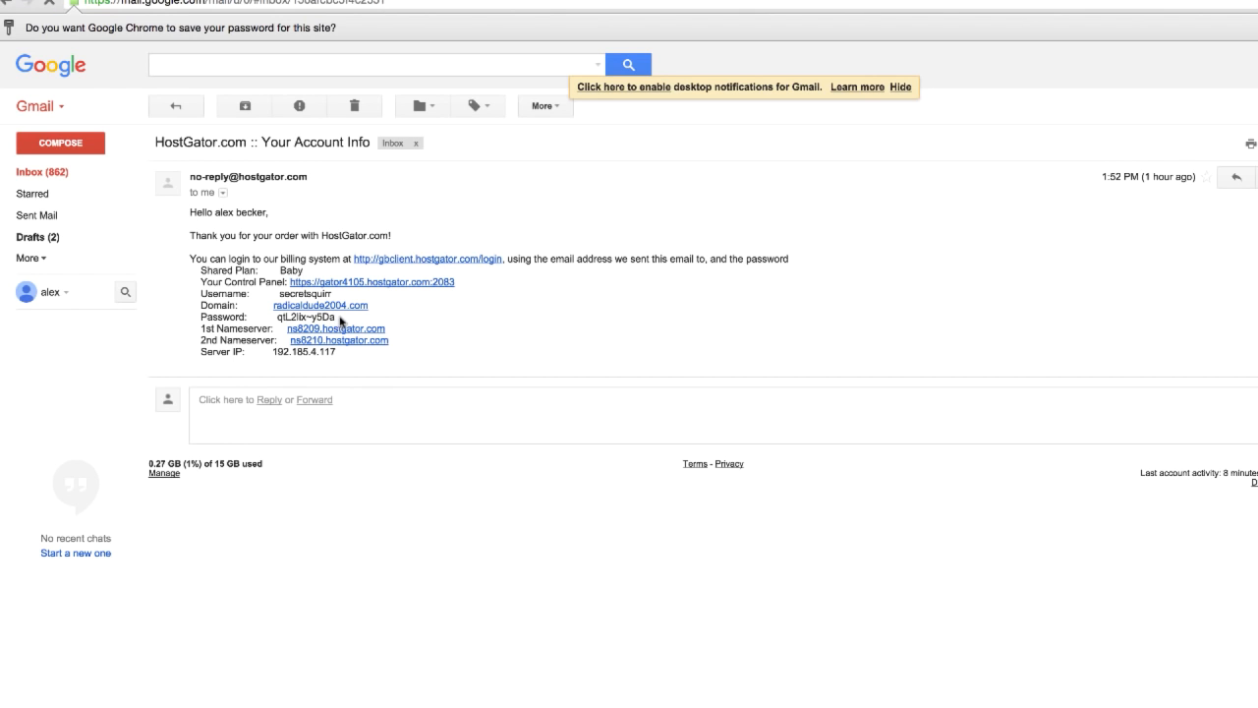
left_click_drag(341, 320, 285, 316)
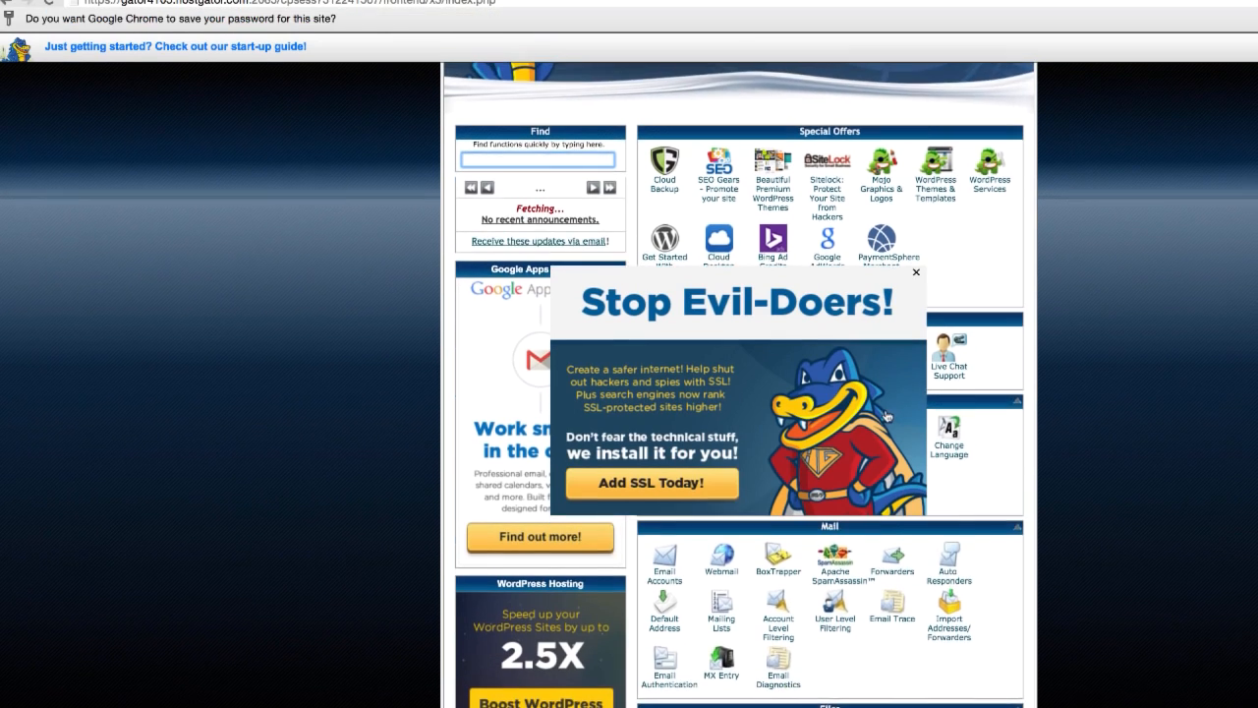
scroll(887, 415, "down", 2)
left_click(916, 271)
Step: Launch QuickInstall from the Software/Services section and bring up the free WordPress installation form
scroll(999, 452, "down", 3)
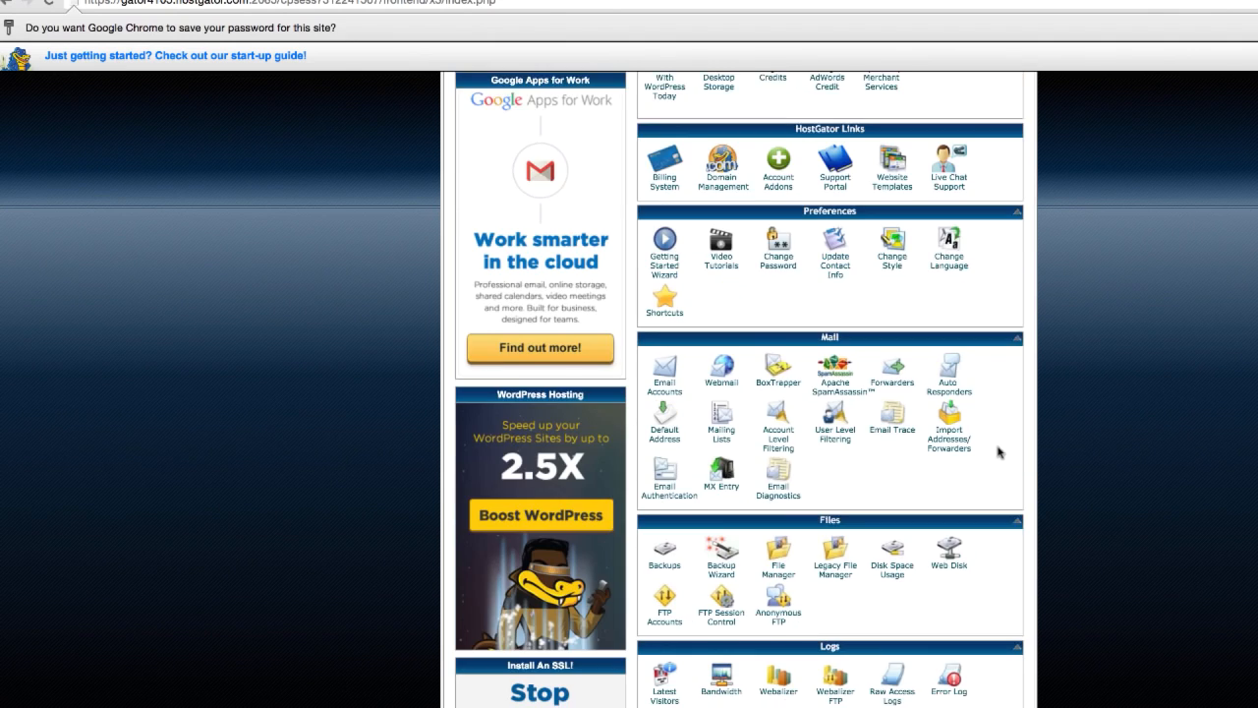
scroll(998, 452, "down", 5)
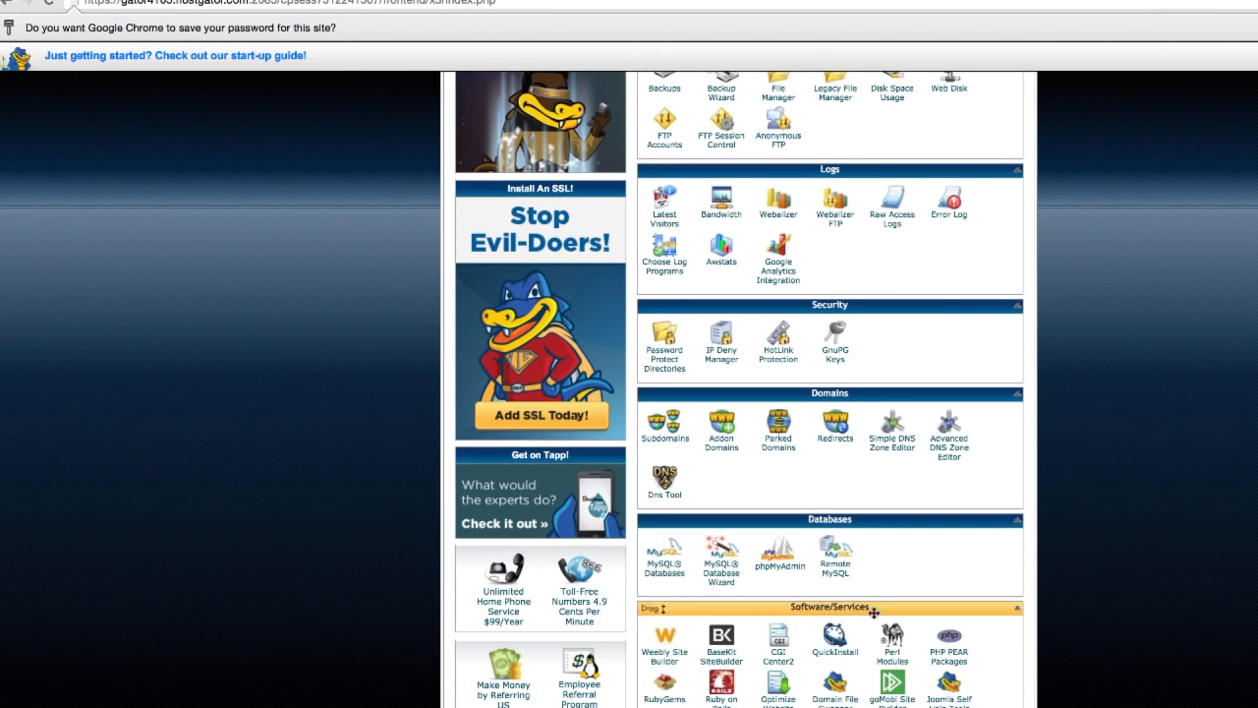
left_click(837, 637)
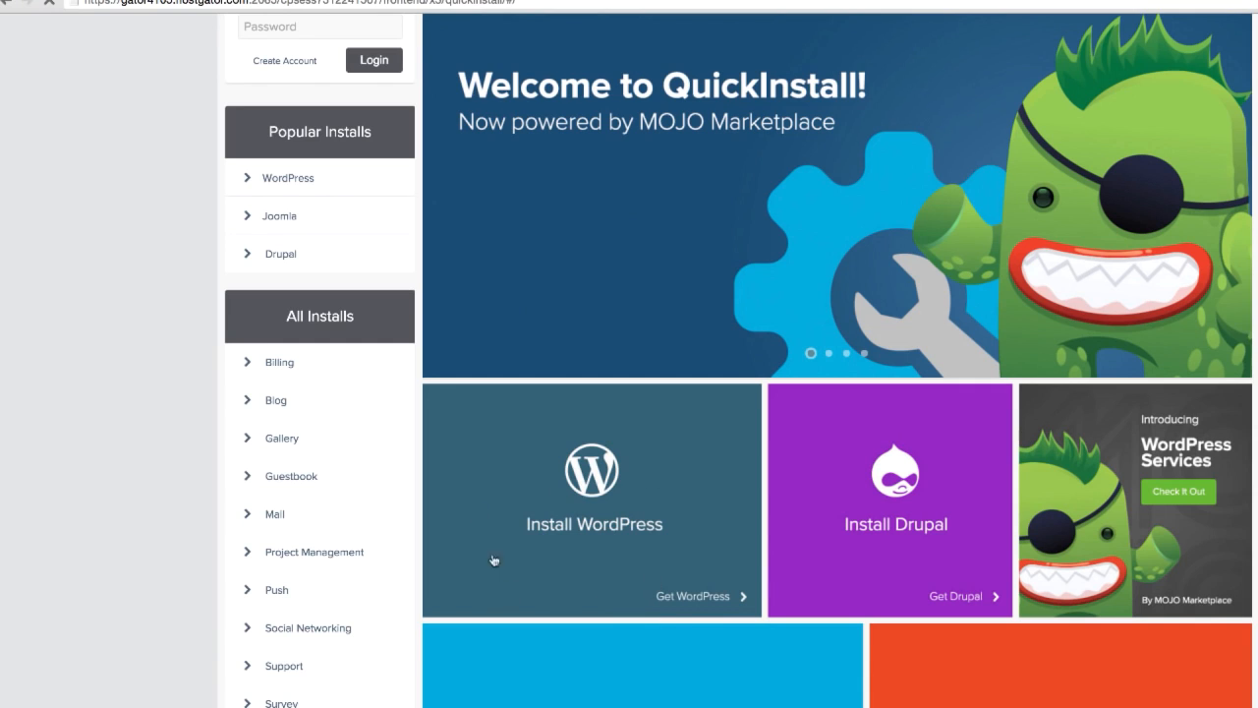
left_click(615, 507)
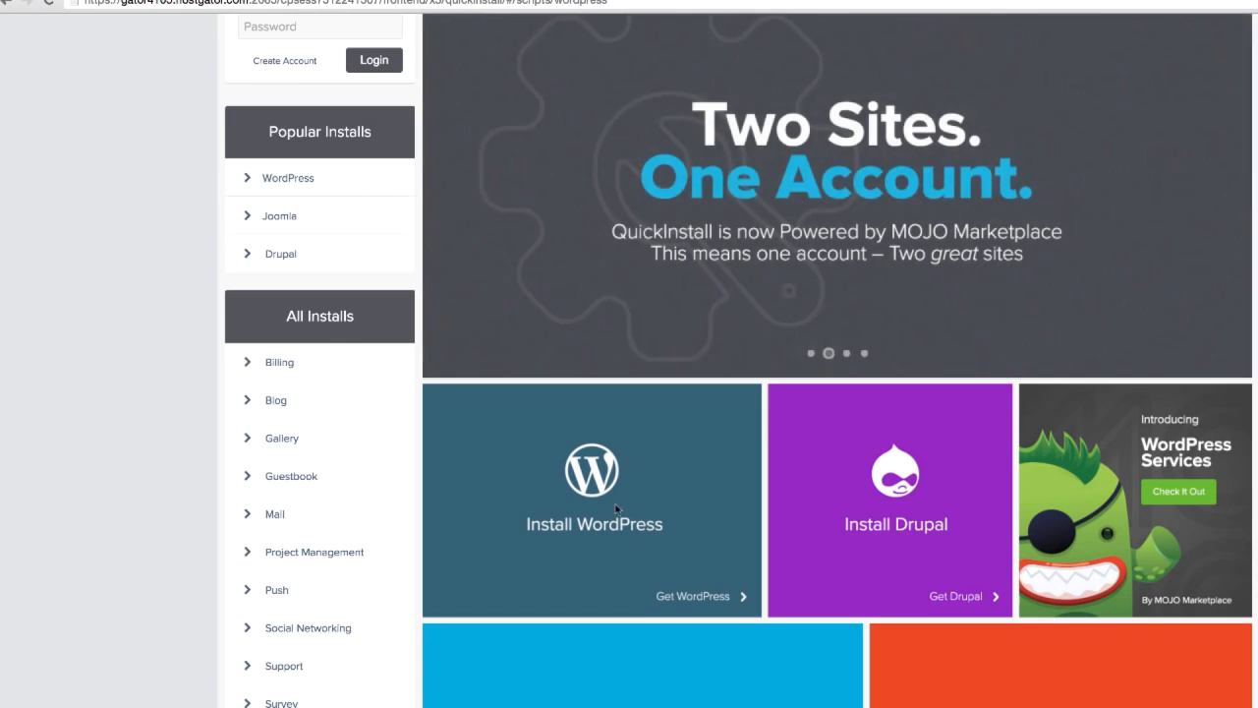
scroll(708, 539, "down", 5)
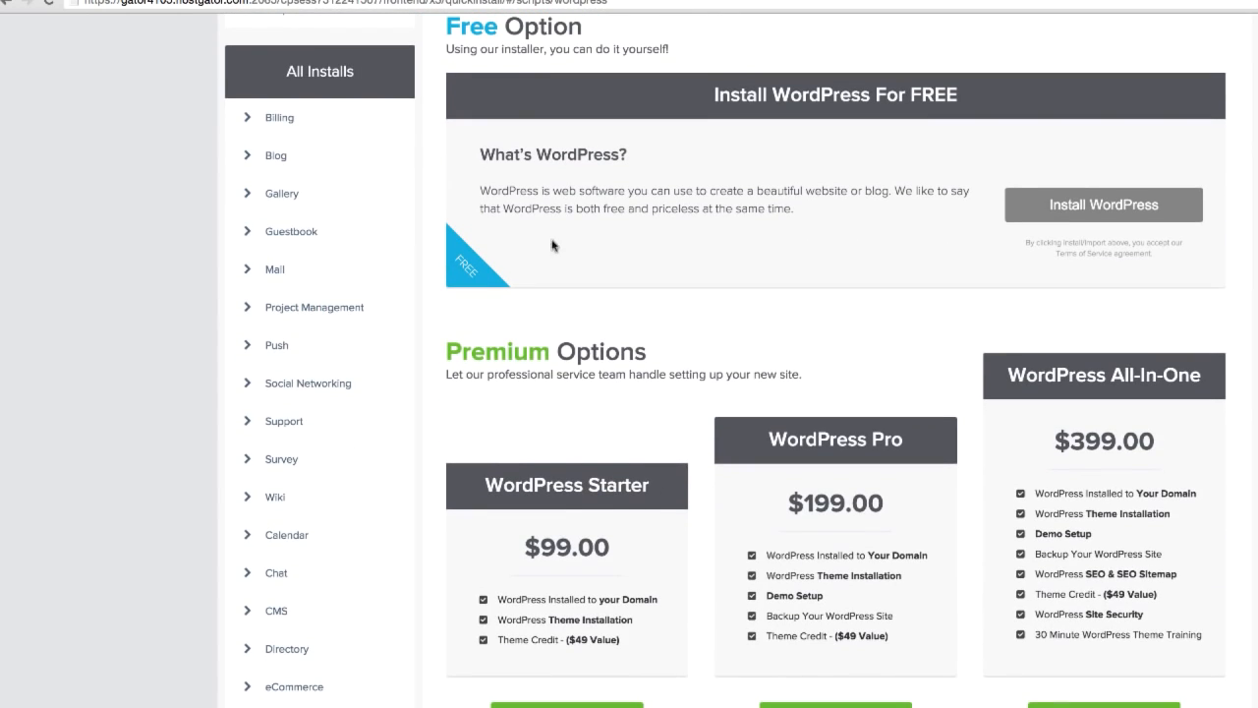
left_click(1099, 206)
scroll(688, 294, "down", 3)
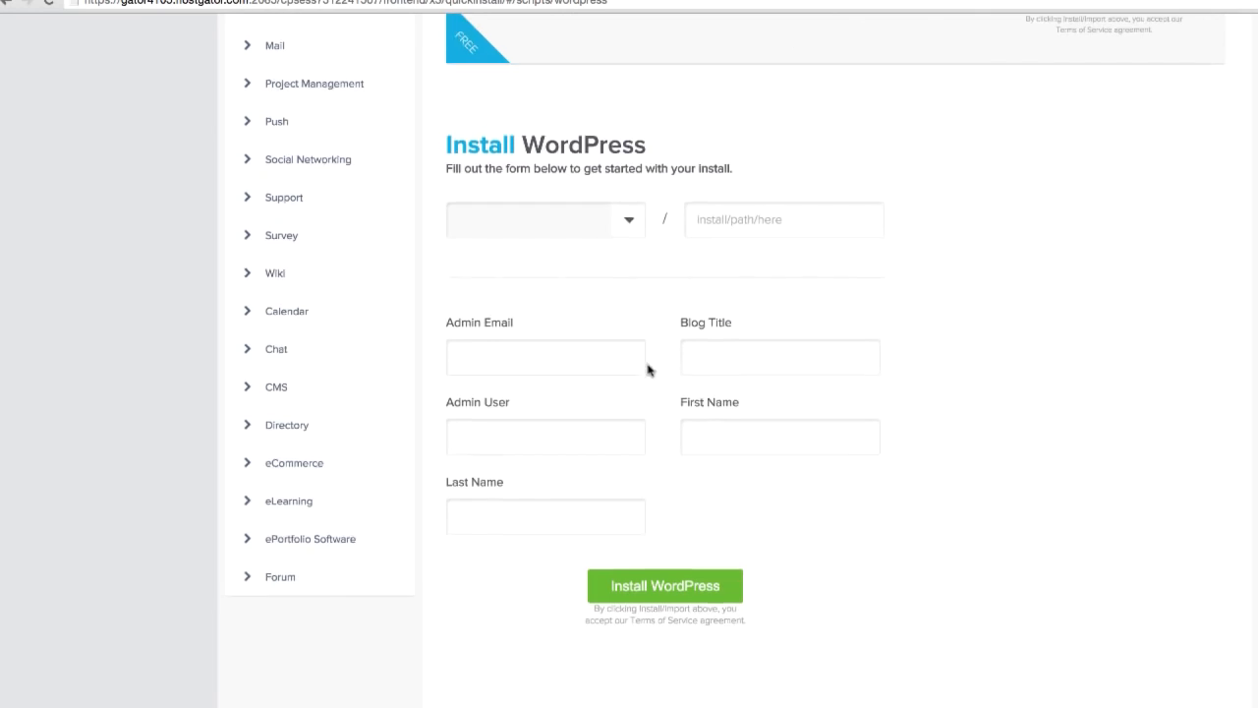
Step: Start the WordPress installation form with radicaldude2004.com as the domain and asdfasf as the install path, leaving the admin fields blank
left_click(636, 225)
left_click(618, 227)
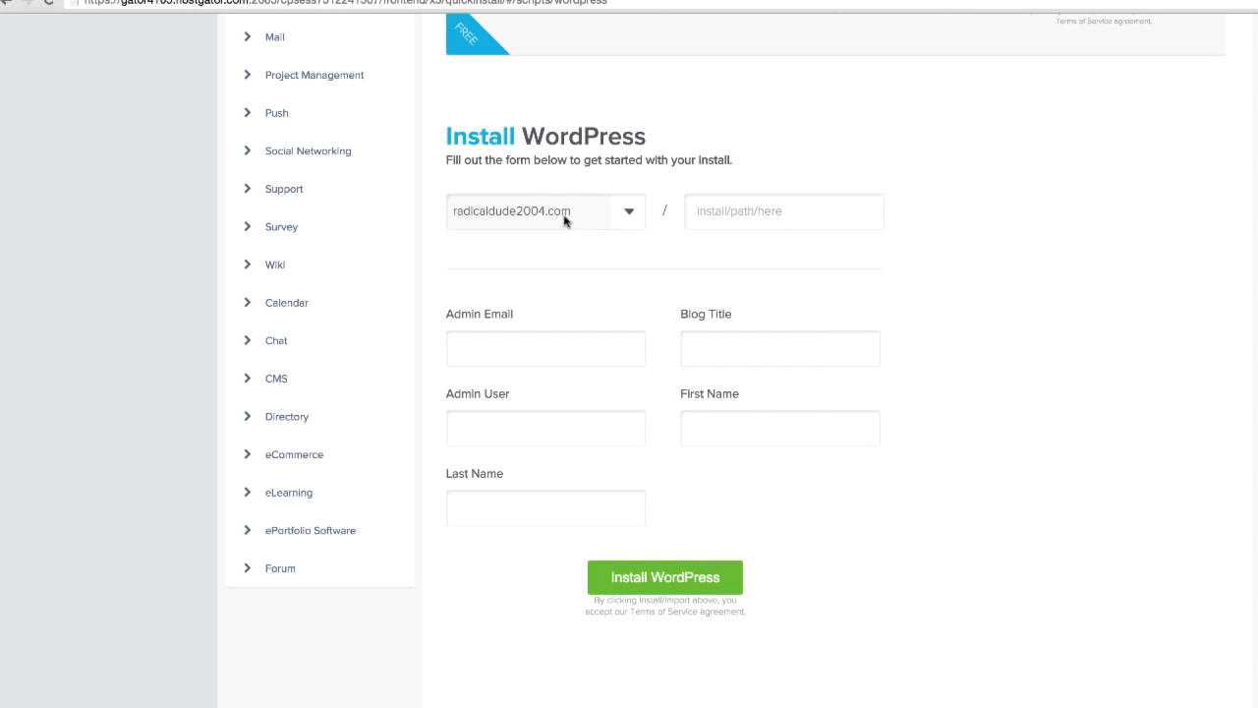
left_click(763, 216)
type("asdfasf")
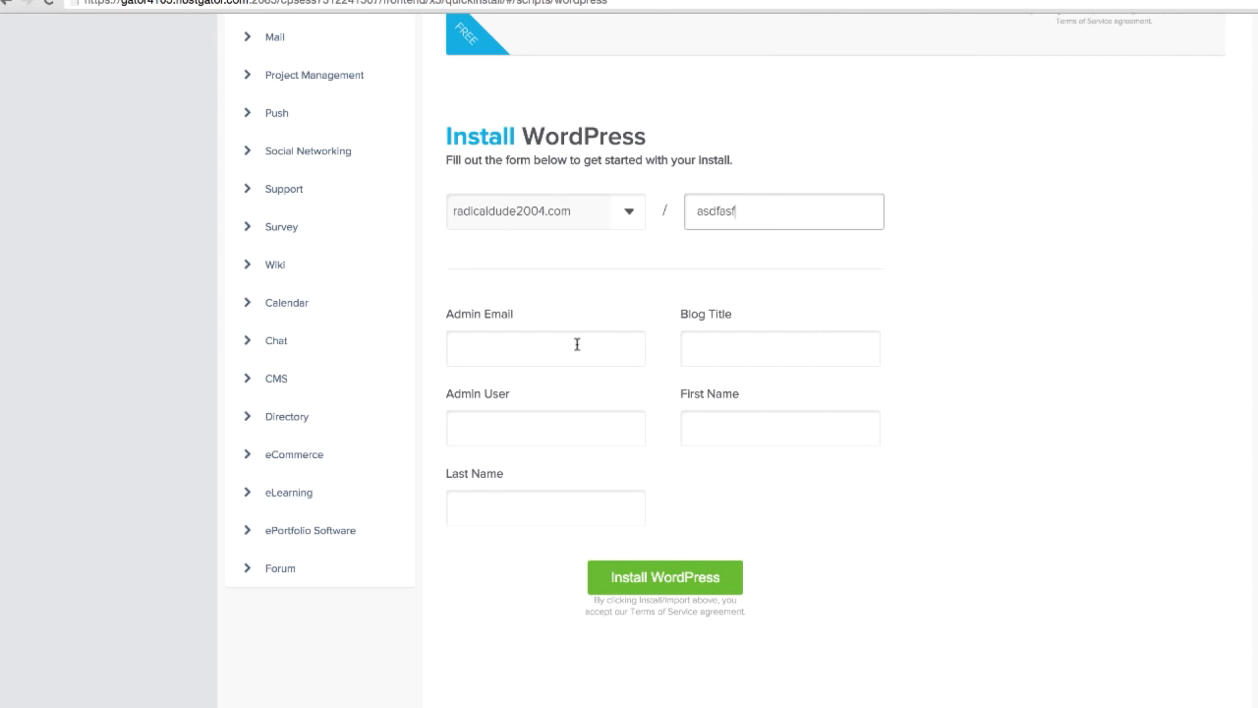
left_click(577, 347)
left_click(507, 423)
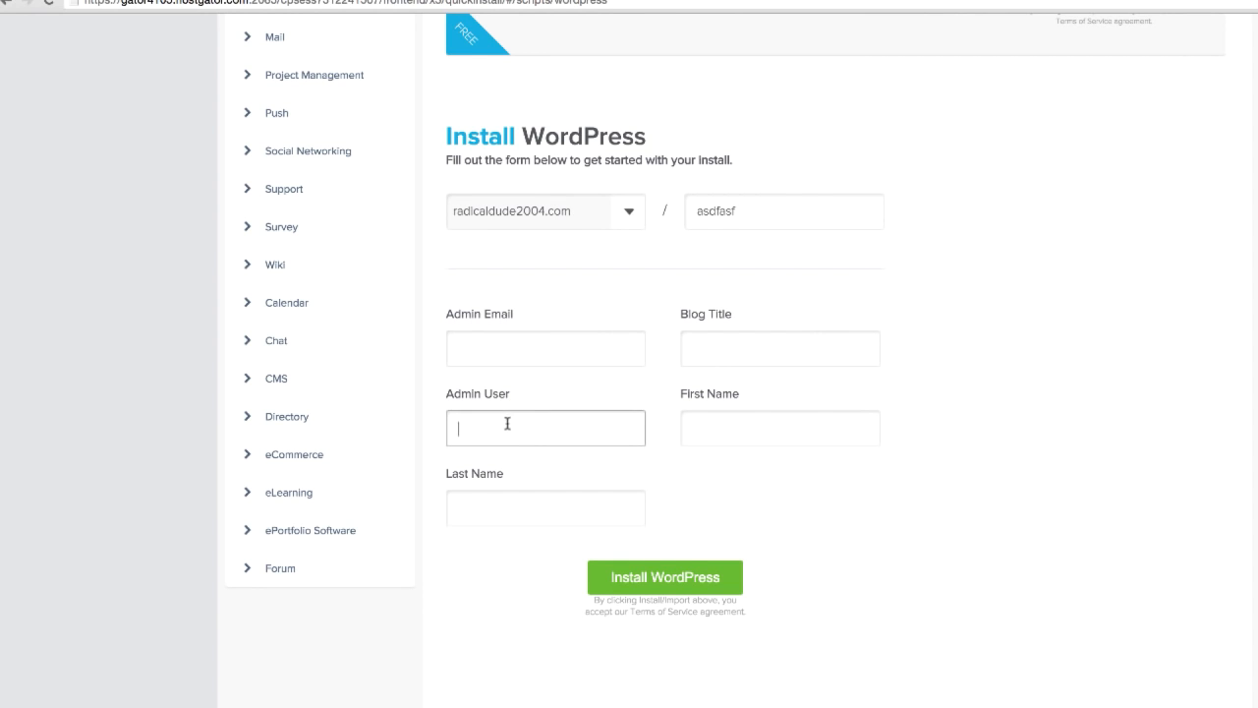
scroll(930, 532, "up", 8)
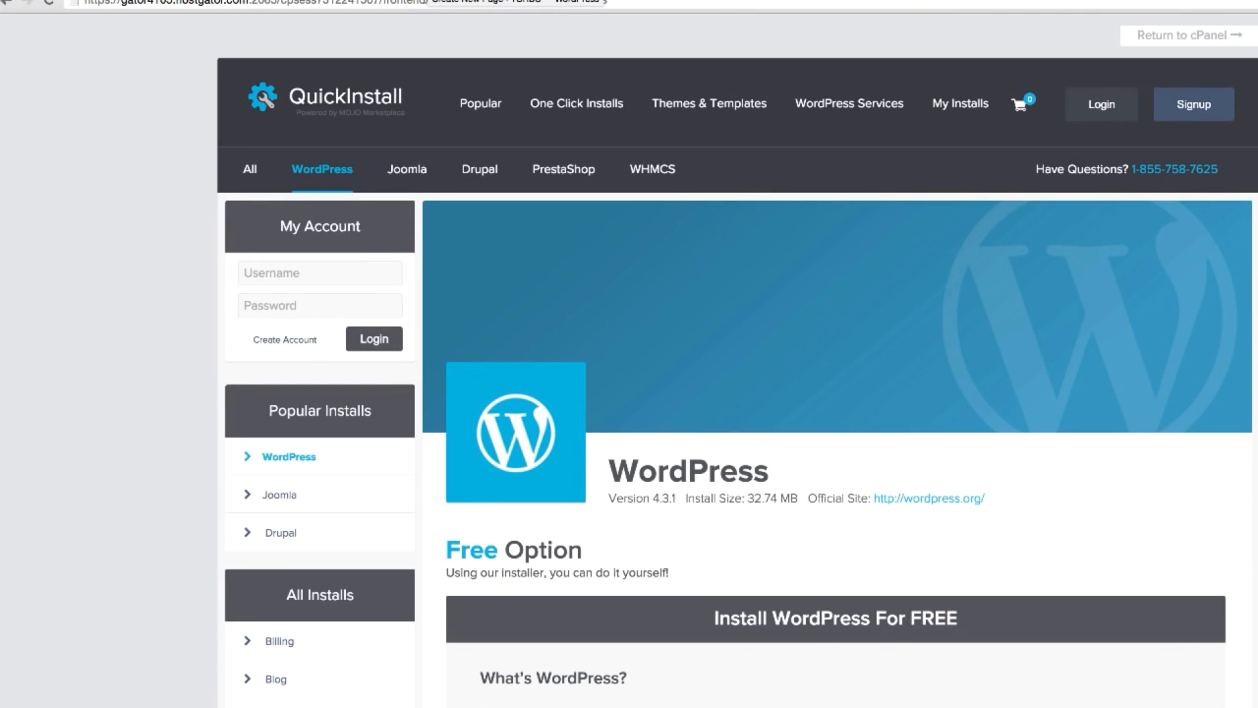
Step: Switch to the OptimizePress page in WordPress, leave the open LiveEditor, and compare its template gallery with the LeadPages template
left_click(429, 1)
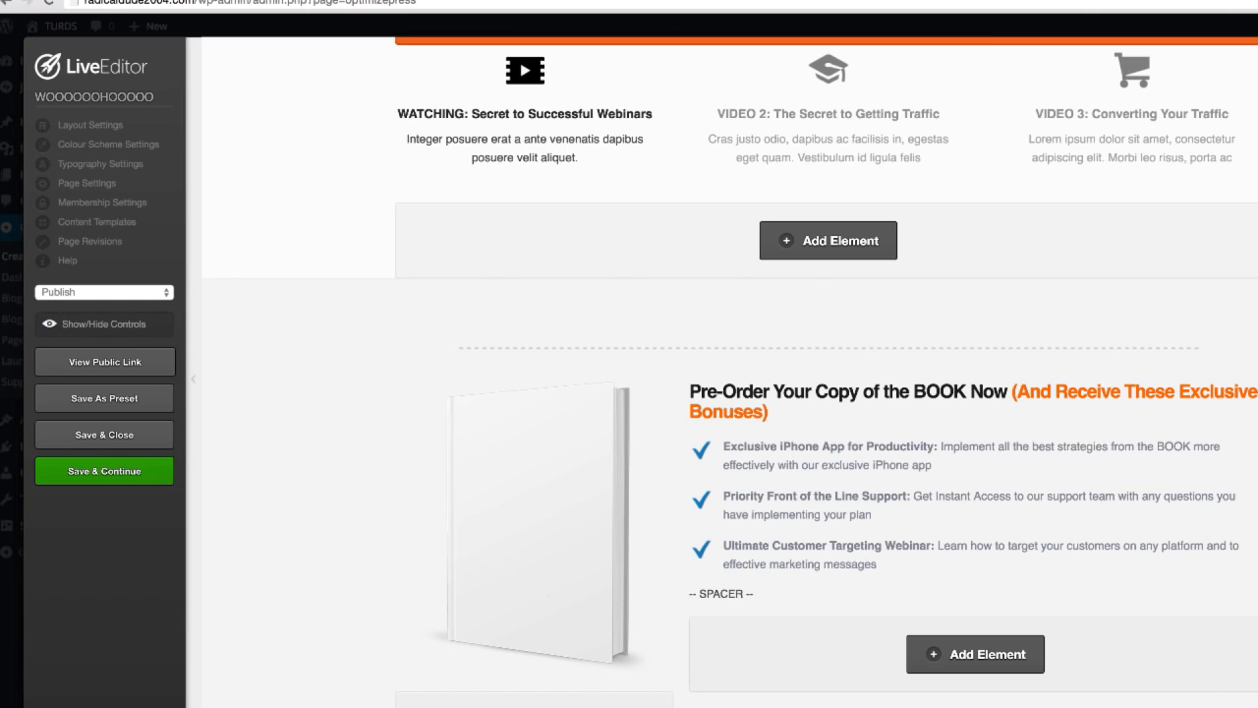
left_click(906, 240)
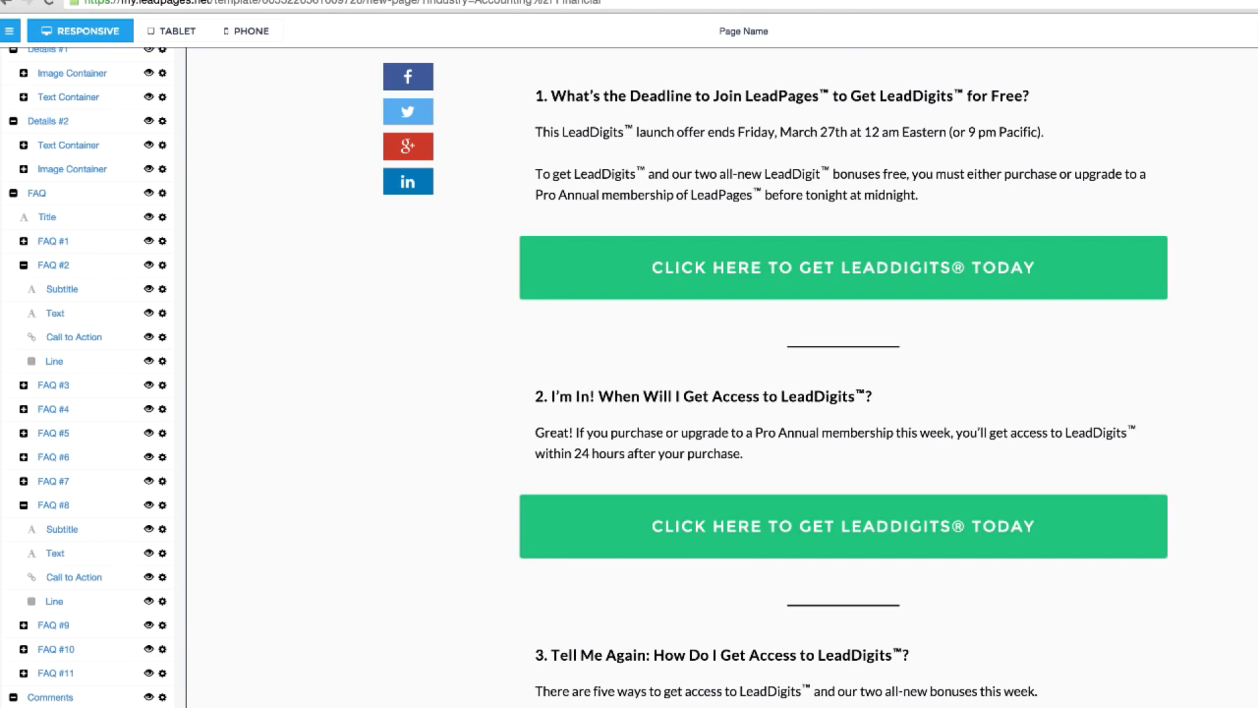
scroll(804, 506, "up", 15)
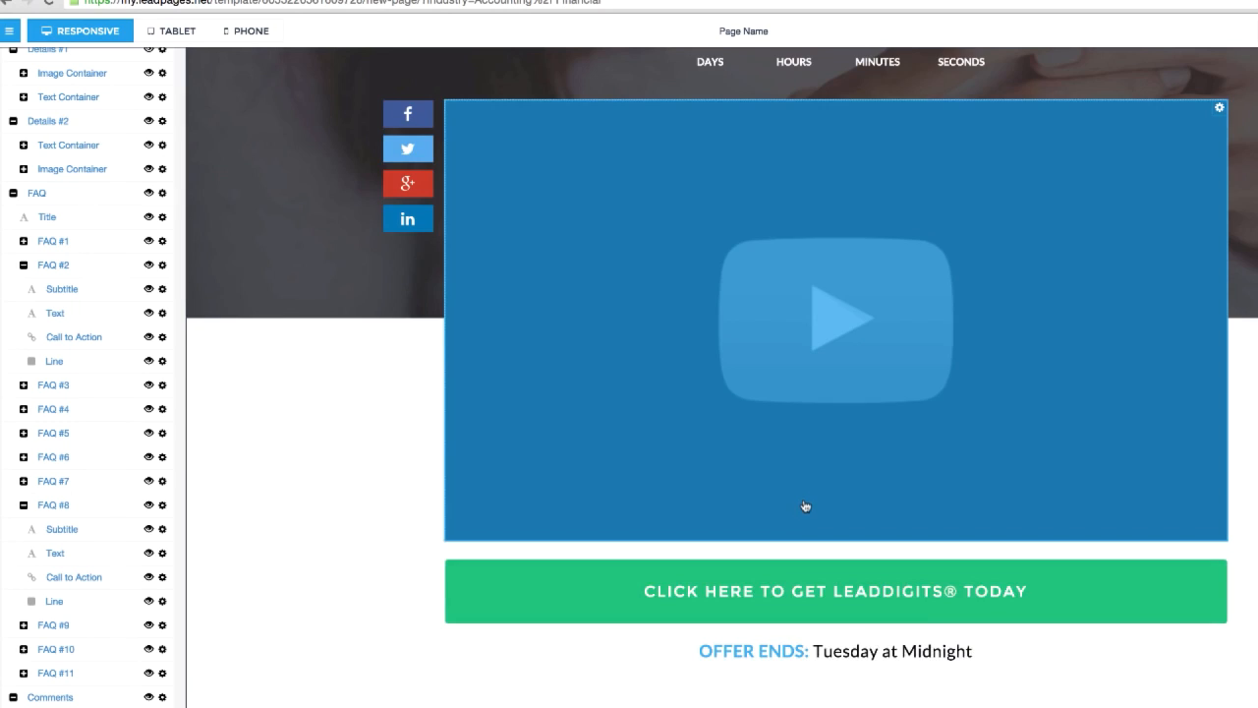
scroll(814, 494, "up", 3)
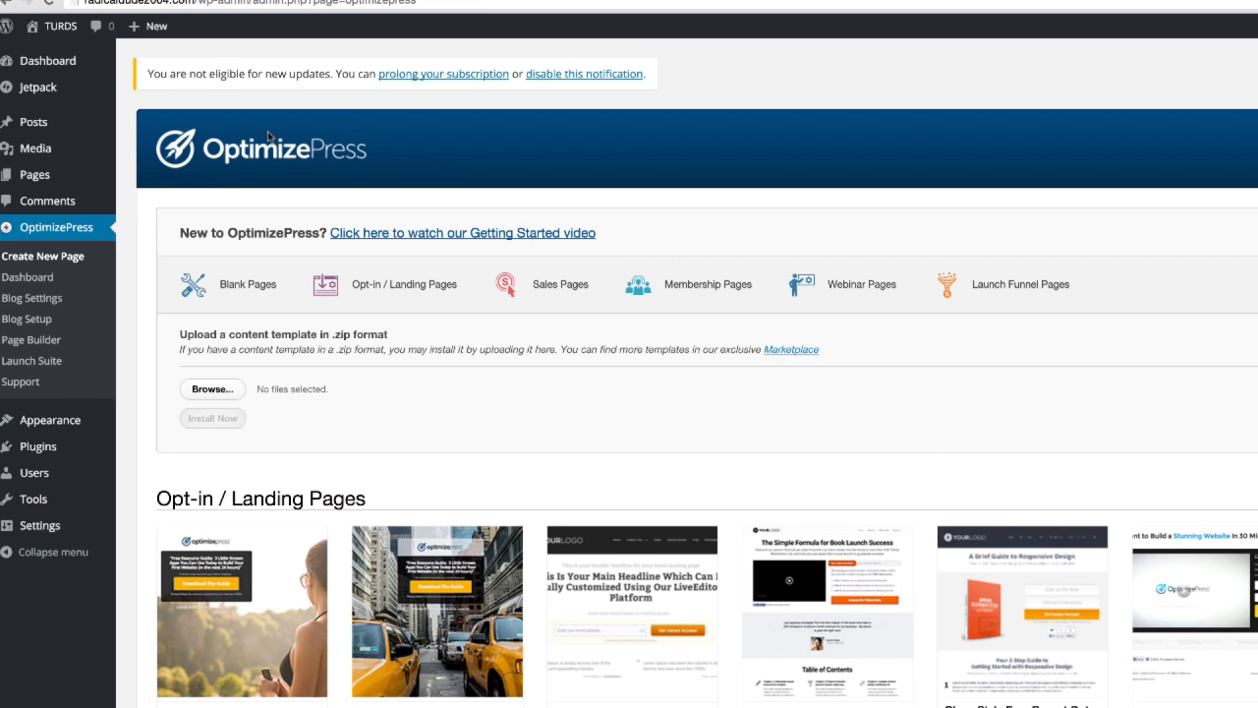
Step: Create a new OptimizePress page named sdgfasdg from the "A Brief Guide to Responsive Design" landing page template
left_click(1016, 604)
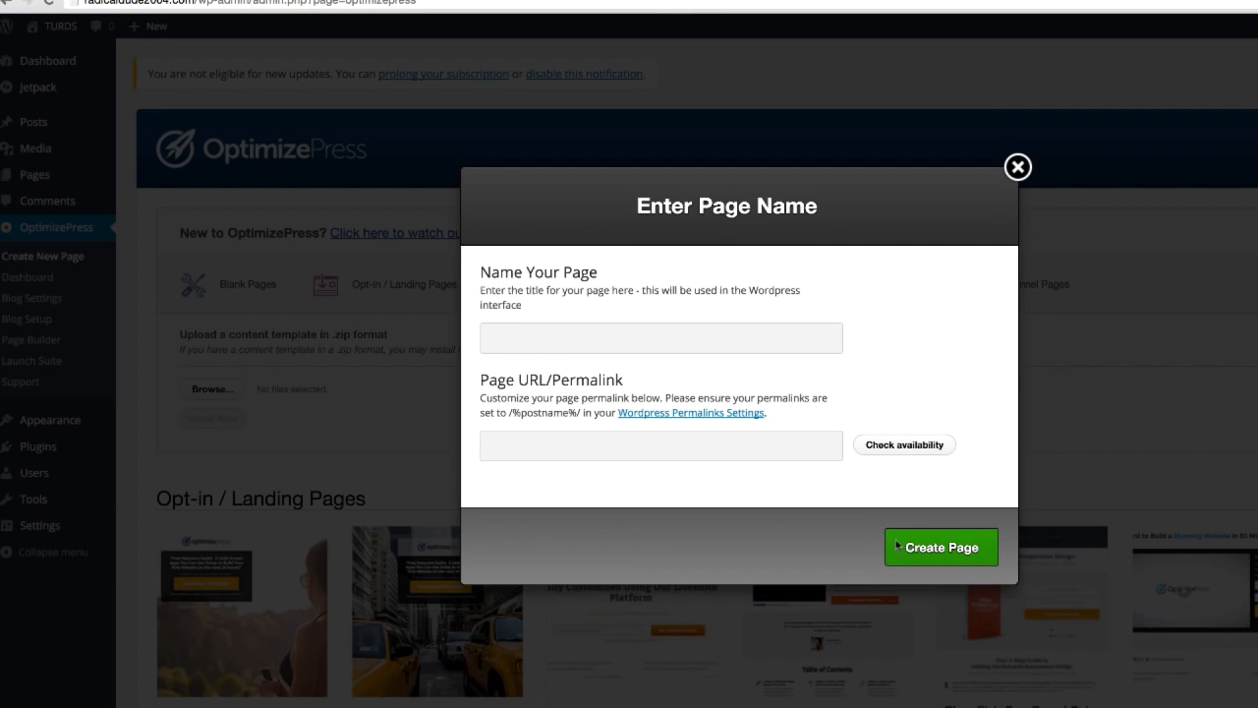
type("sdgfasdg")
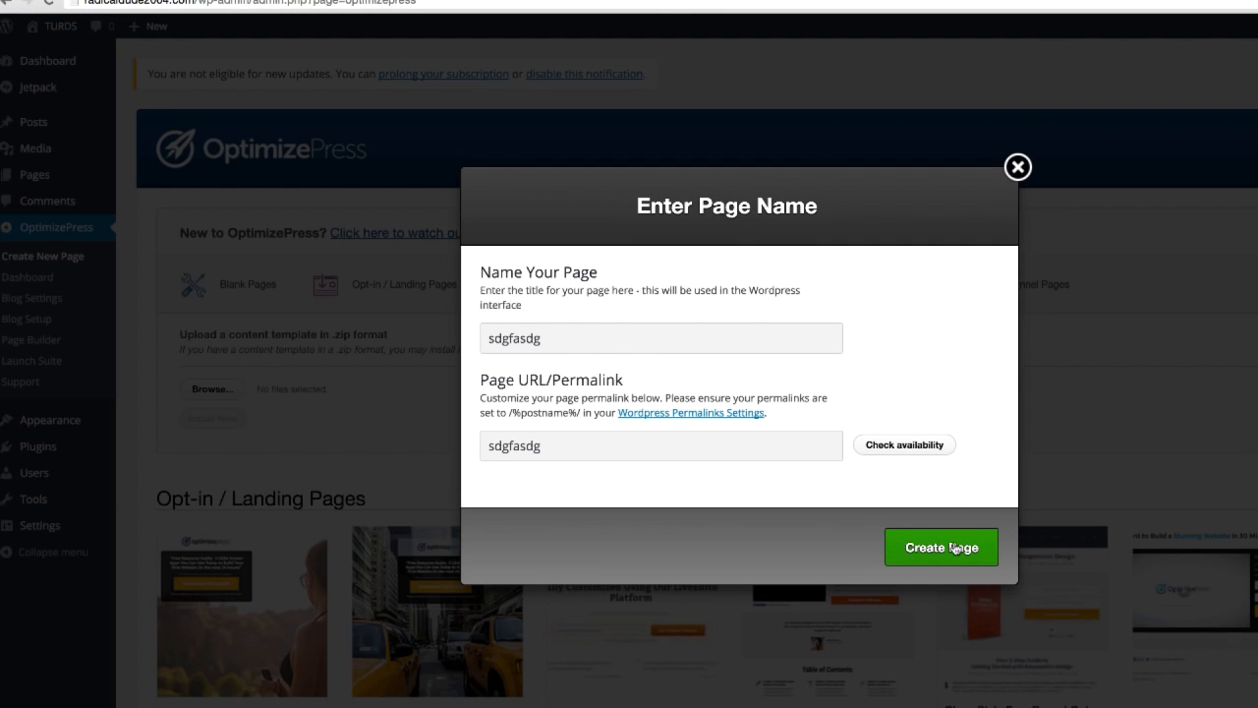
left_click(954, 548)
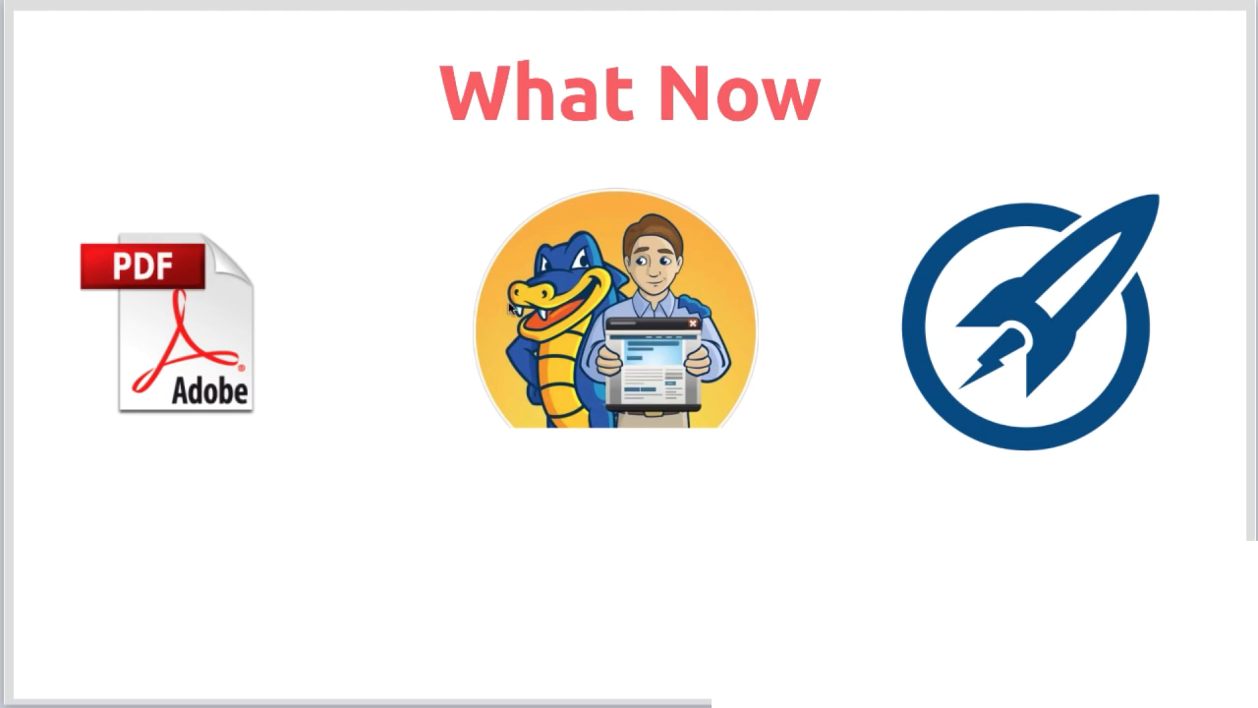
left_click(229, 334)
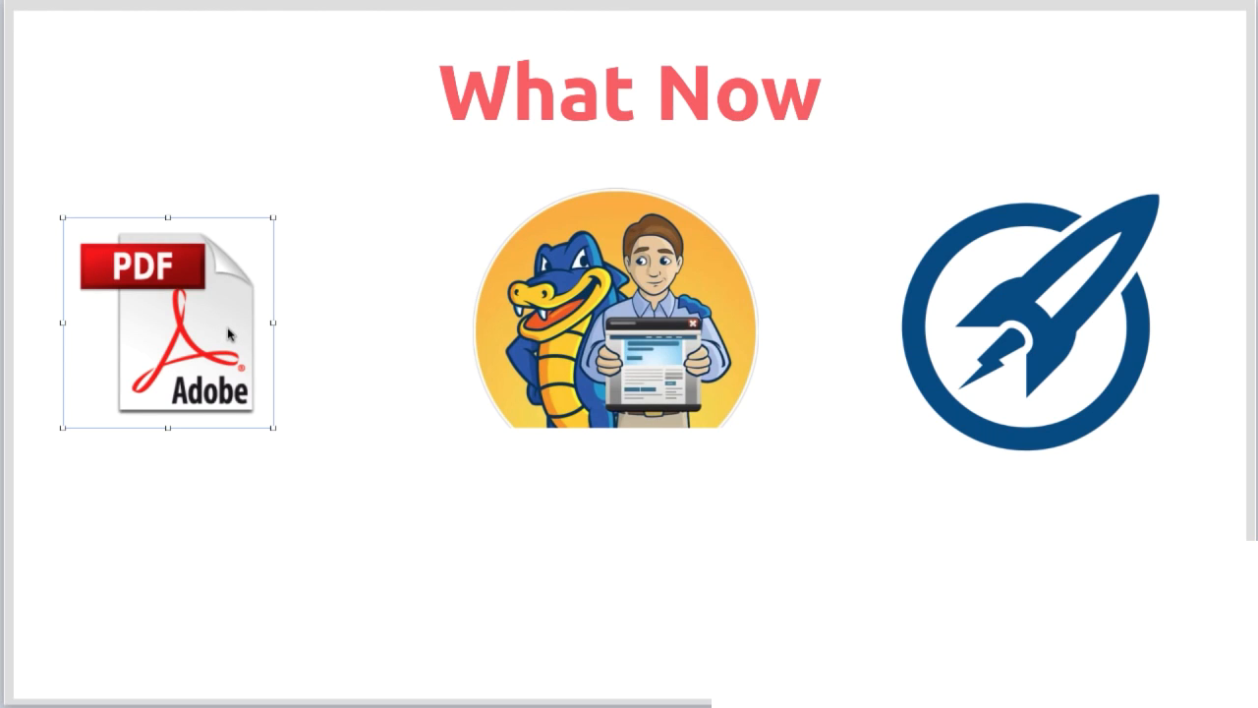